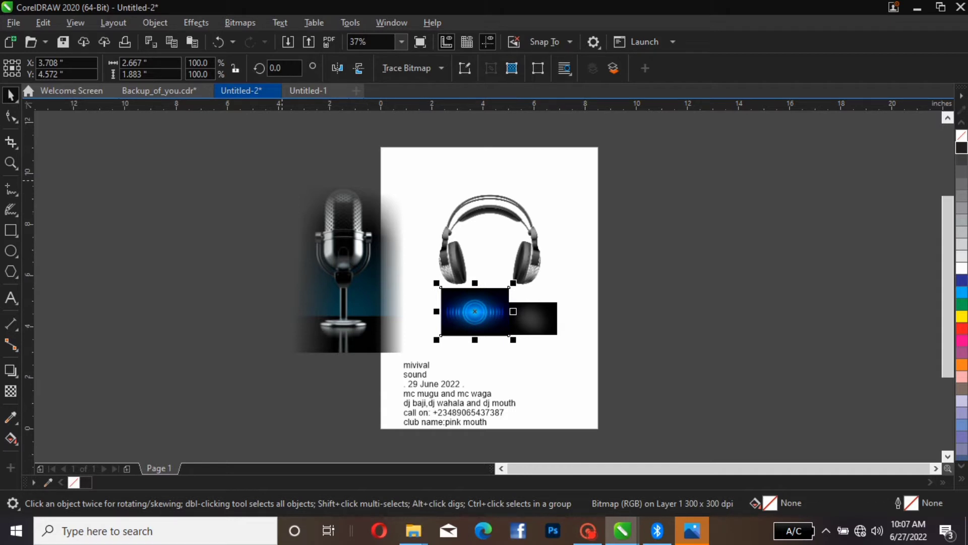
pyautogui.press('Escape')
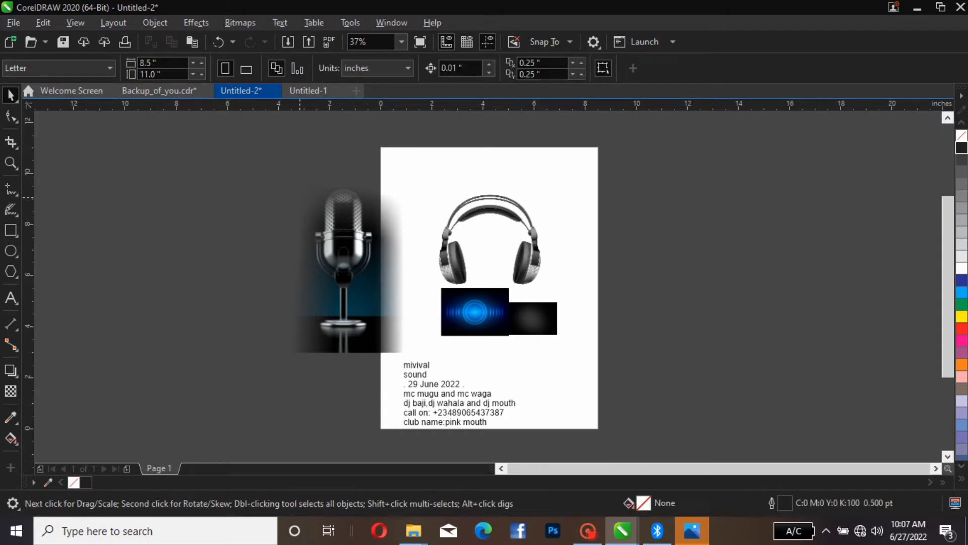
pyautogui.press('Tab')
pyautogui.moveTo(276, 152)
pyautogui.mouseDown()
pyautogui.moveTo(599, 382)
pyautogui.moveTo(645, 437)
pyautogui.mouseUp()
pyautogui.rightClick(428, 308)
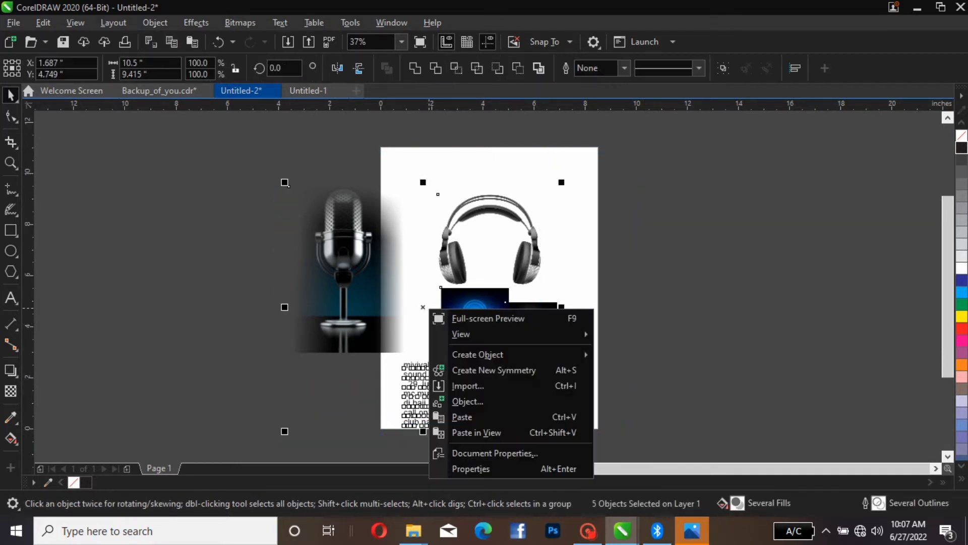
pyautogui.press('Escape')
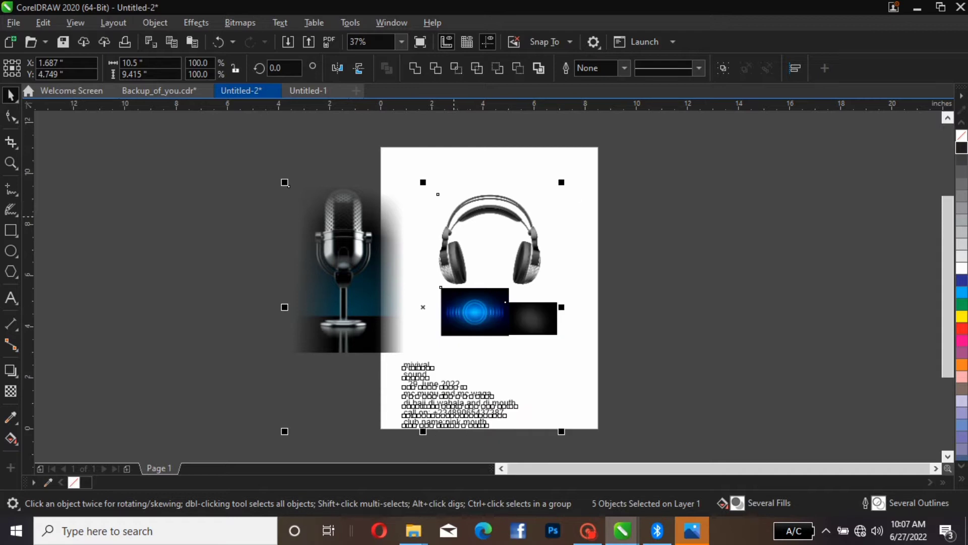
pyautogui.click(505, 301)
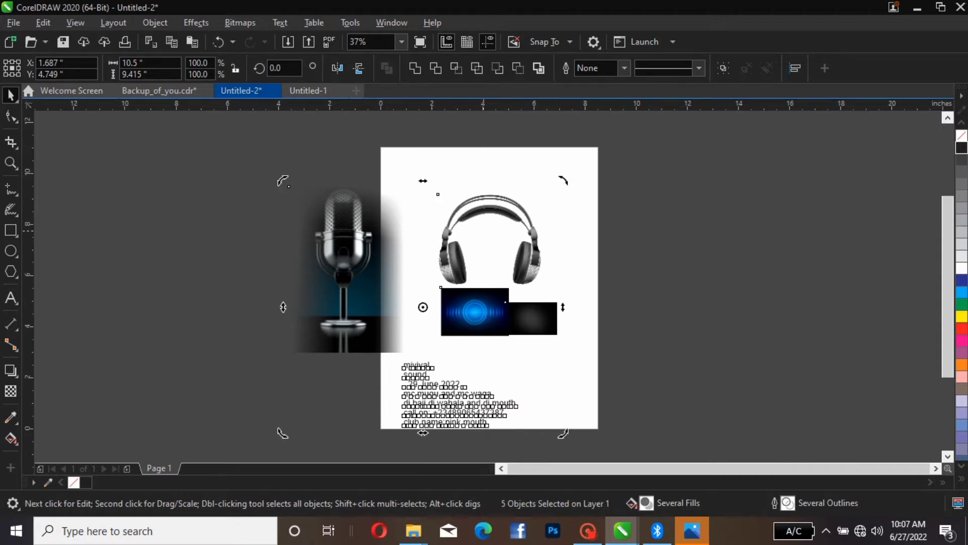
pyautogui.rightClick(505, 301)
pyautogui.press('Escape')
pyautogui.press('Escape')
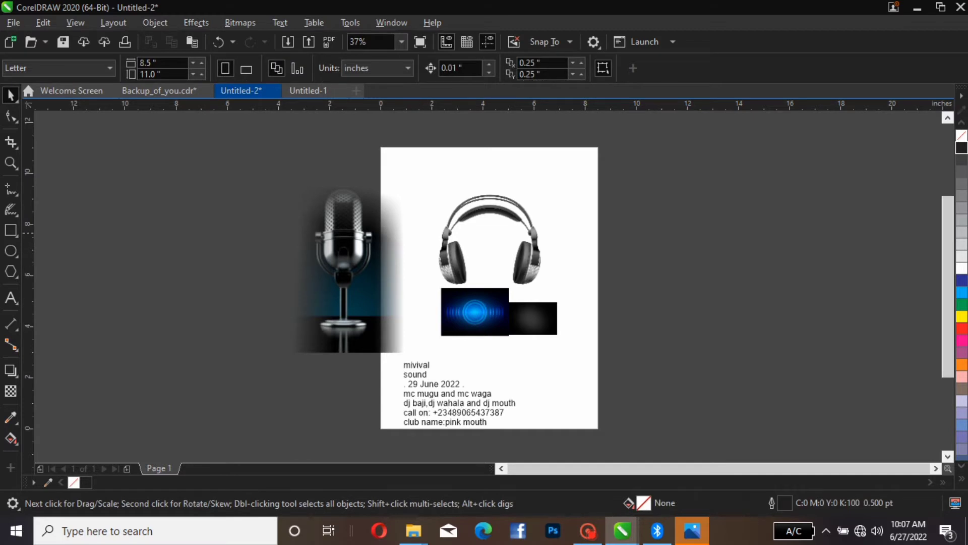
# - Copy the microphone, headphones, two dark background images and event text from Untitled-2 into the Untitled-1 document
pyautogui.click(343, 242)
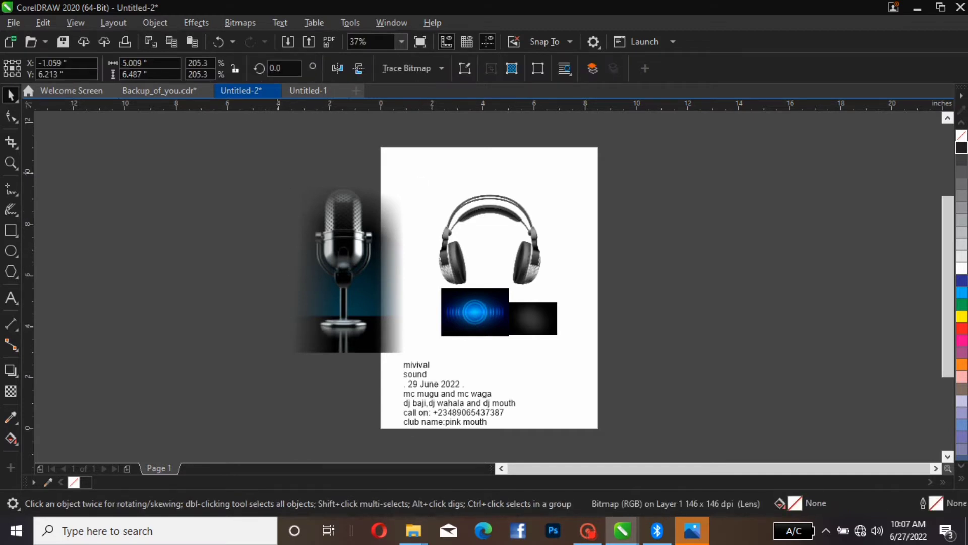
pyautogui.moveTo(270, 170); pyautogui.dragTo(620, 440)
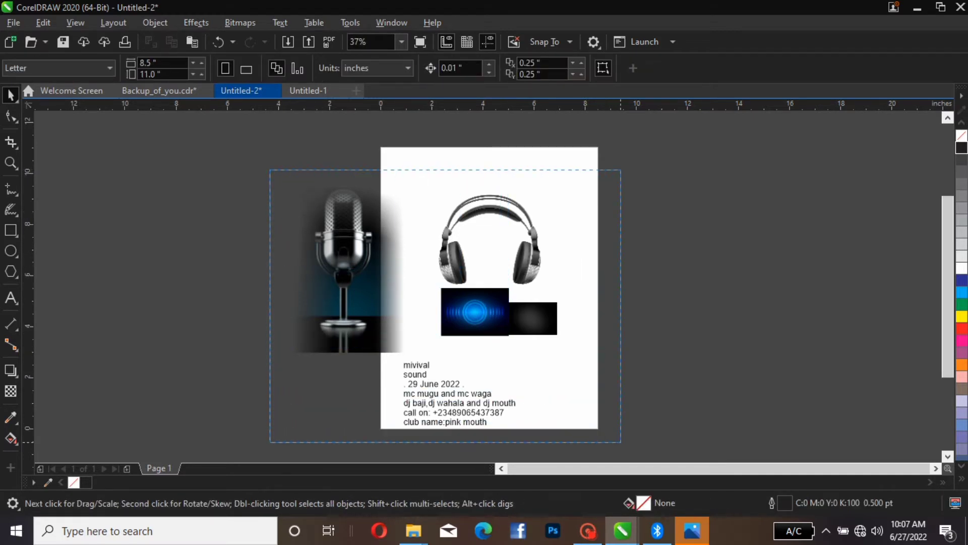
pyautogui.click(309, 90)
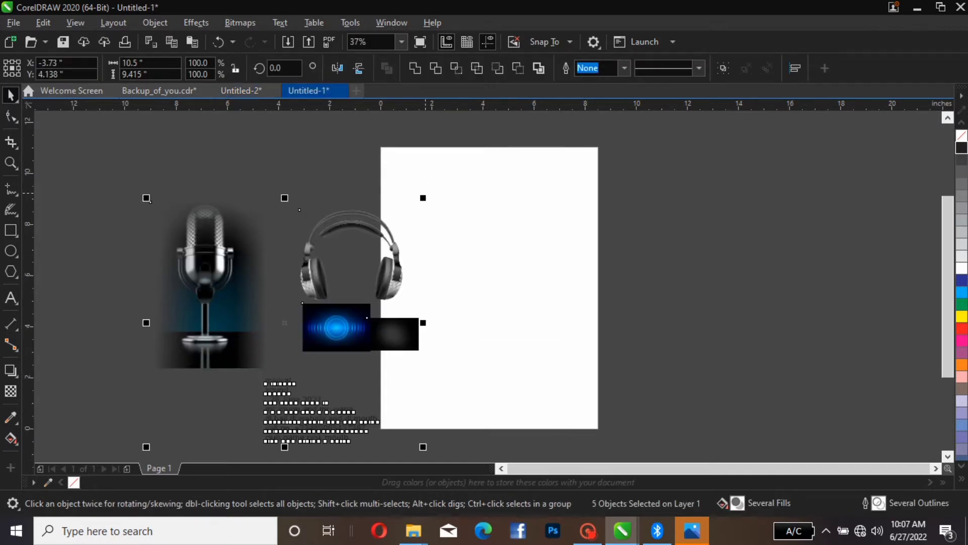
# - Scale the copied objects down together to about 6.2 by 5.5 inches and place them beside the page
pyautogui.moveTo(423, 199); pyautogui.dragTo(358, 259)
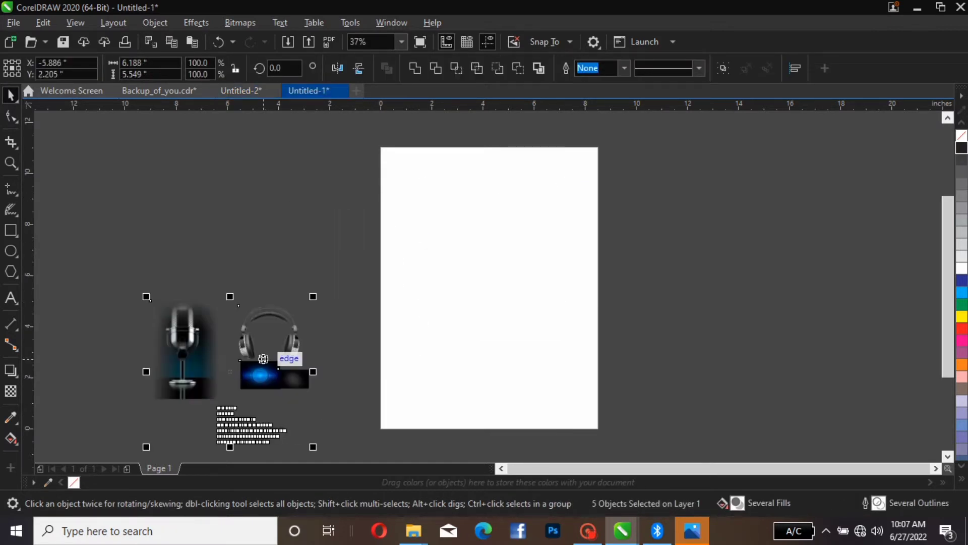
pyautogui.moveTo(263, 359); pyautogui.dragTo(266, 291)
pyautogui.press('Escape')
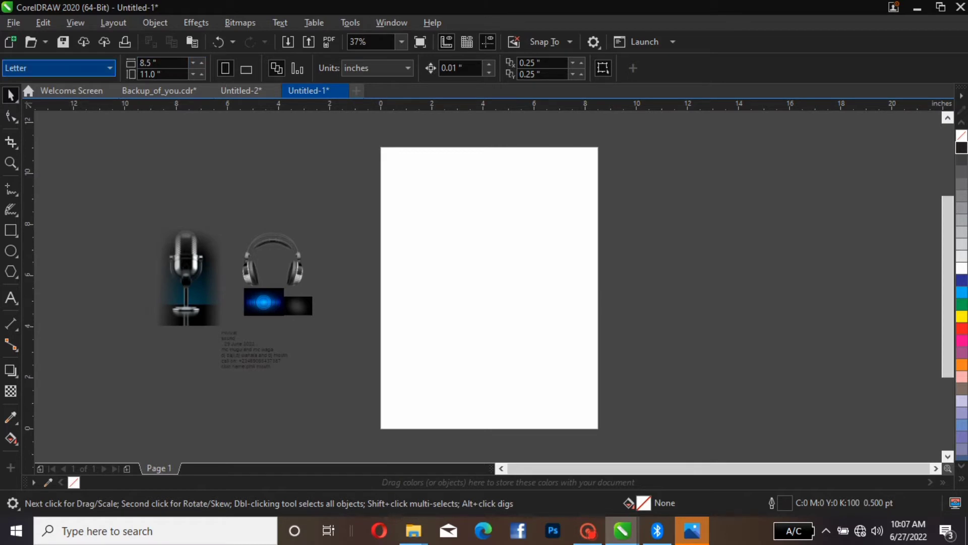
# - Set the page size to A5 and add a page-sized rectangle with no outline
pyautogui.click(109, 68)
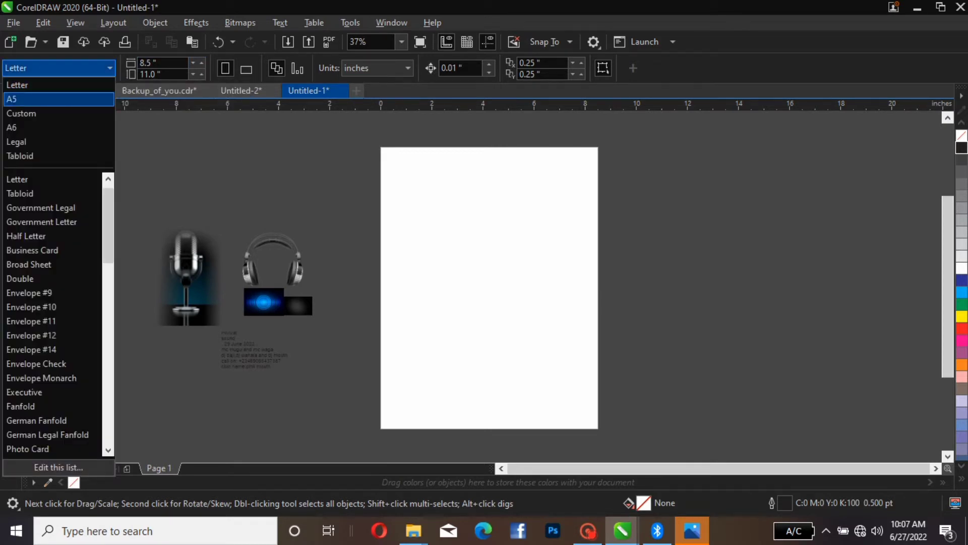
pyautogui.click(30, 99)
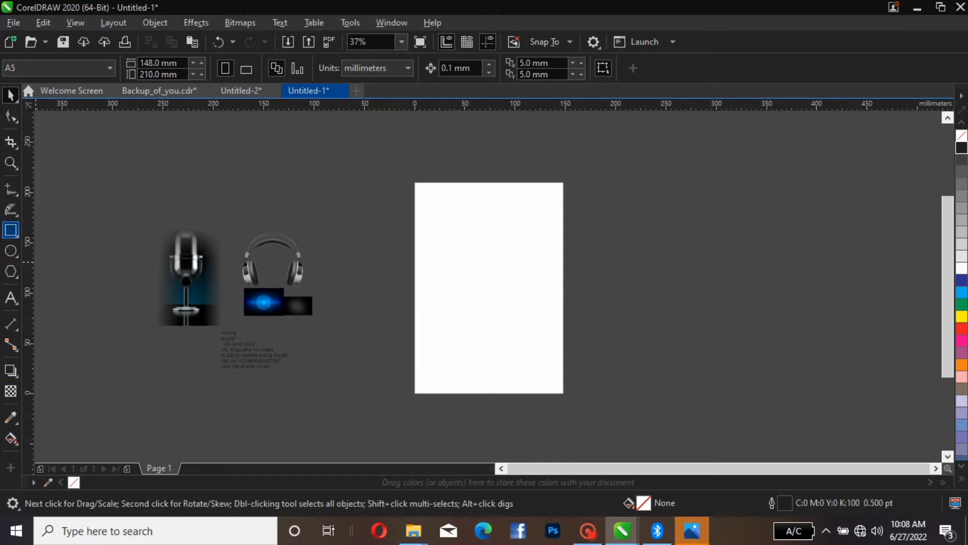
pyautogui.doubleClick(11, 230)
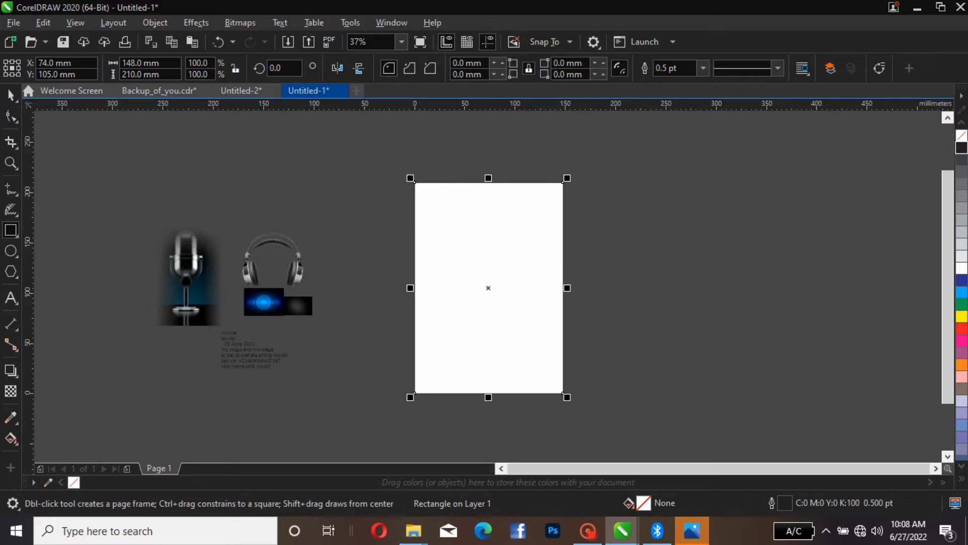
pyautogui.click(11, 95)
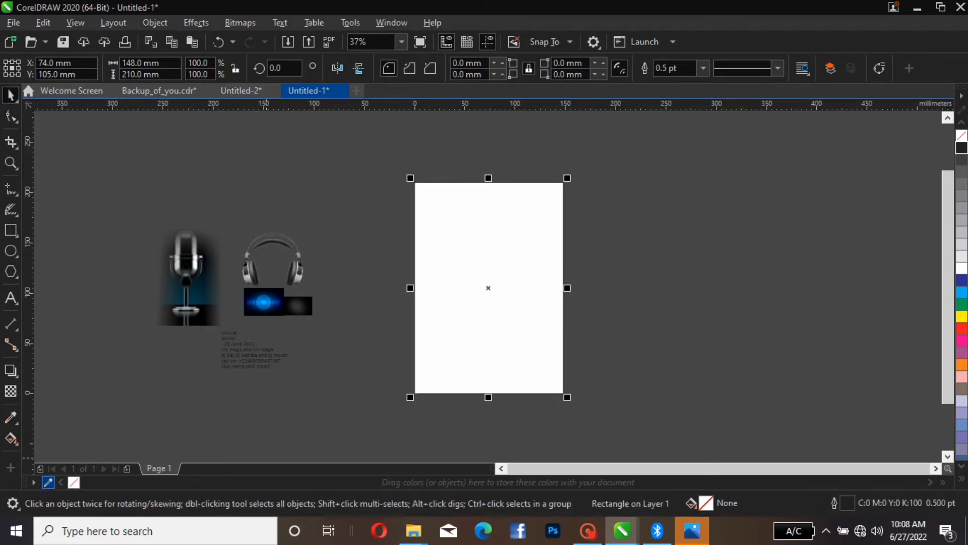
pyautogui.rightClick(74, 482)
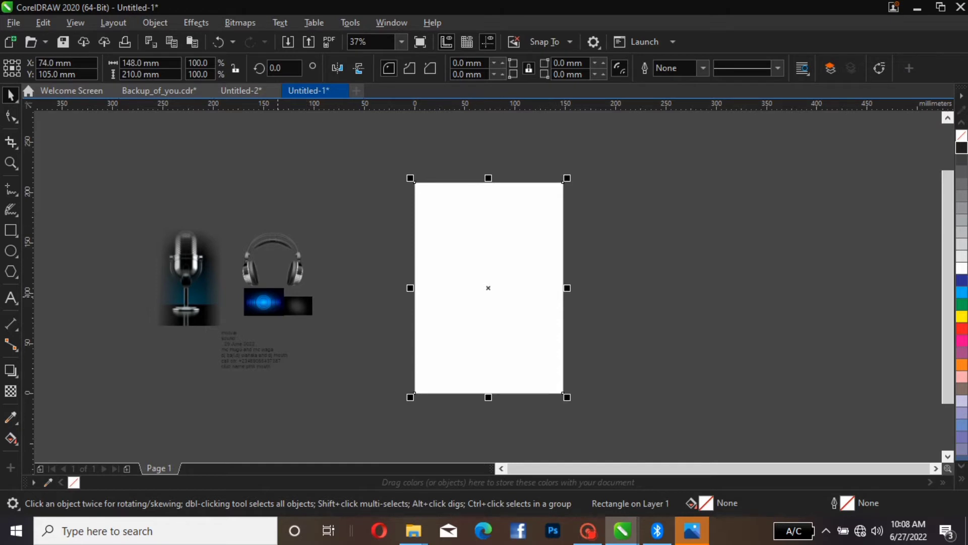
# - Move the blue sound-wave image and the dark gradient image away from the other artwork, close to the page edge
pyautogui.moveTo(269, 298); pyautogui.dragTo(337, 256)
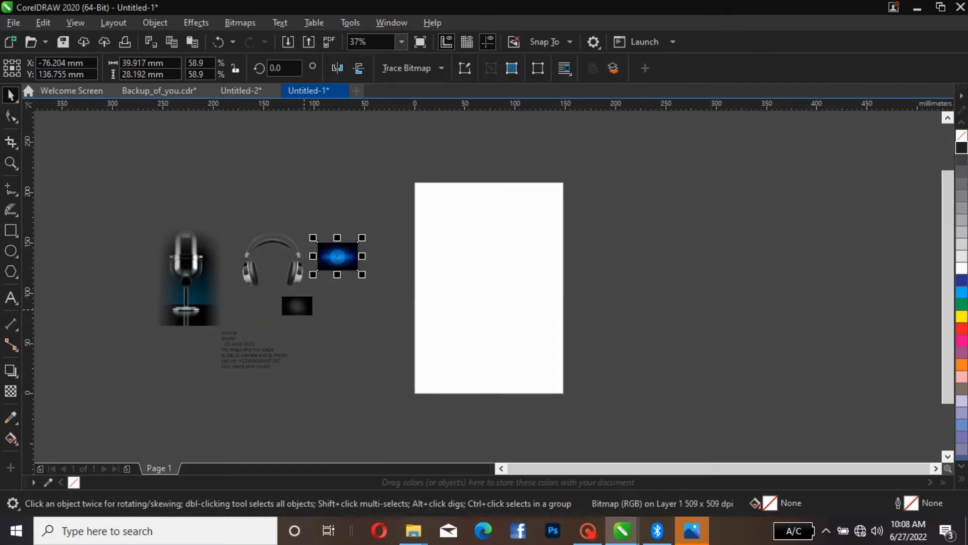
pyautogui.moveTo(298, 305); pyautogui.dragTo(355, 322)
pyautogui.moveTo(338, 256); pyautogui.dragTo(376, 250)
pyautogui.moveTo(354, 324); pyautogui.dragTo(391, 317)
# - PowerClip the dark gradient image inside the page-sized rectangle
pyautogui.rightClick(398, 318)
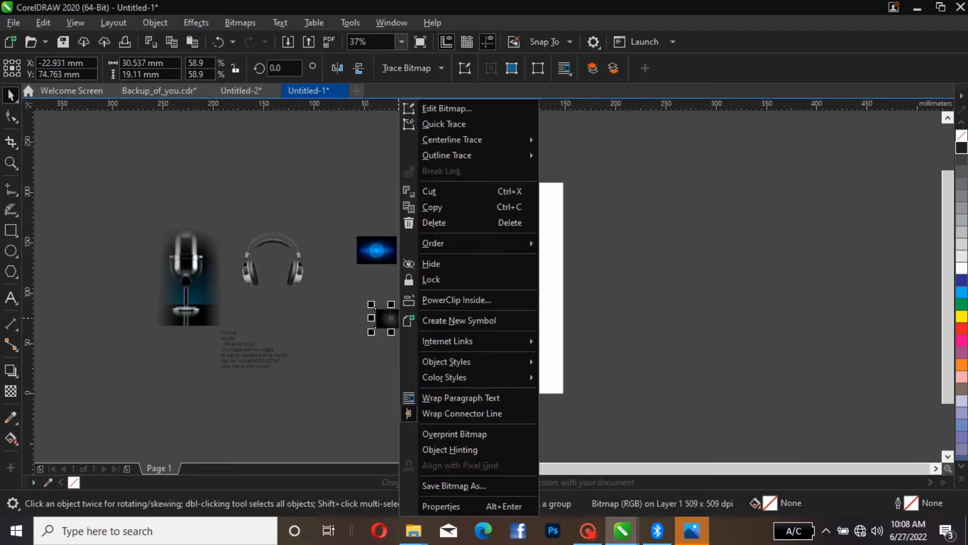
pyautogui.rightClick(382, 318)
pyautogui.rightClick(382, 318)
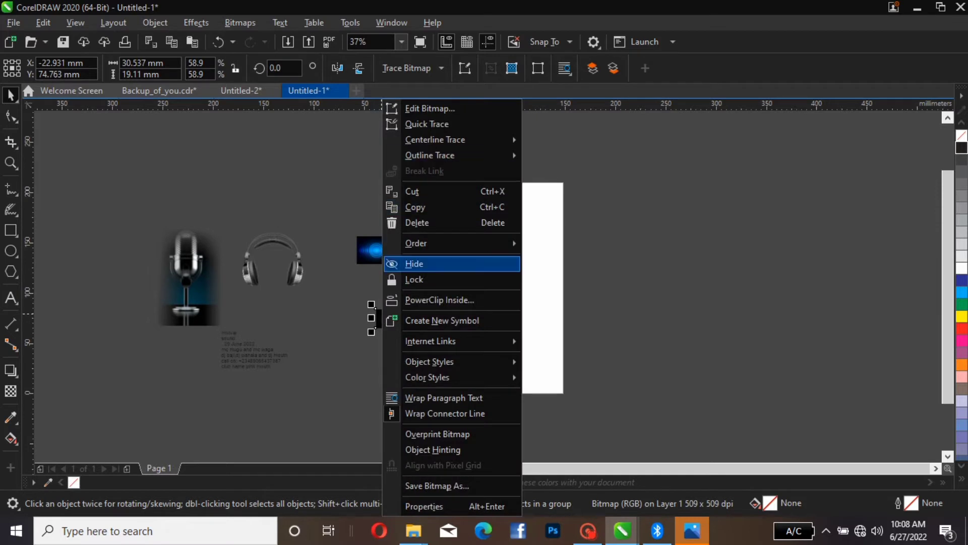
pyautogui.click(438, 300)
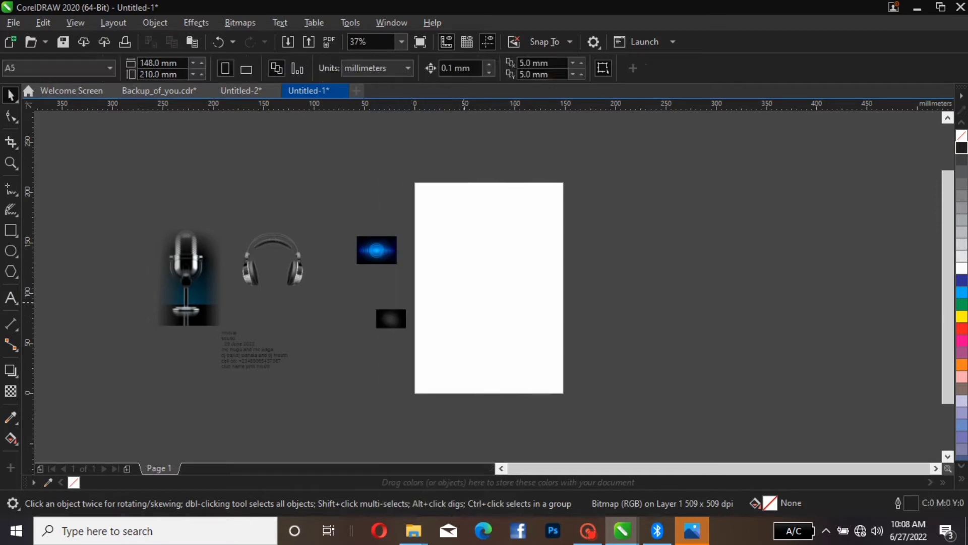
pyautogui.click(439, 299)
# - PowerClip the blue sound-wave image inside the page-sized rectangle
pyautogui.click(376, 249)
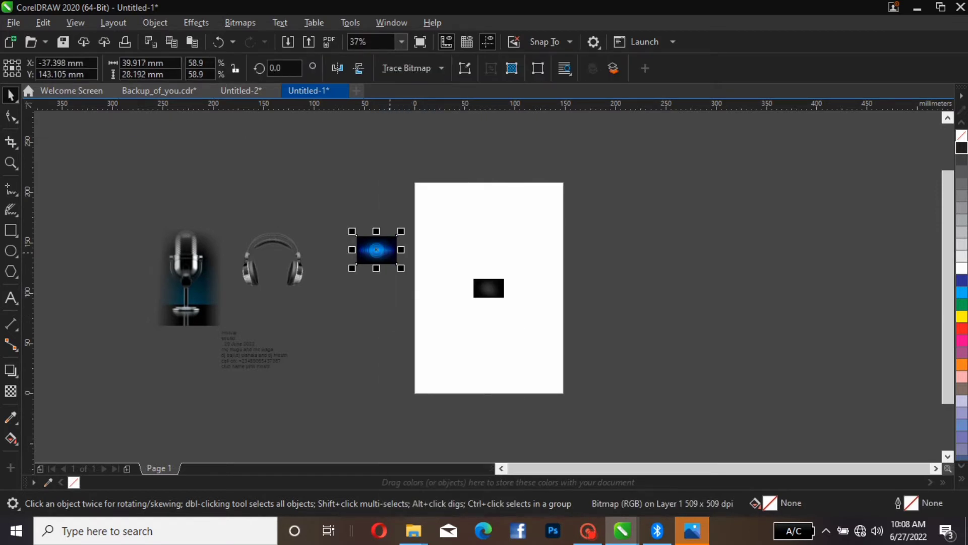
pyautogui.rightClick(388, 247)
pyautogui.click(448, 299)
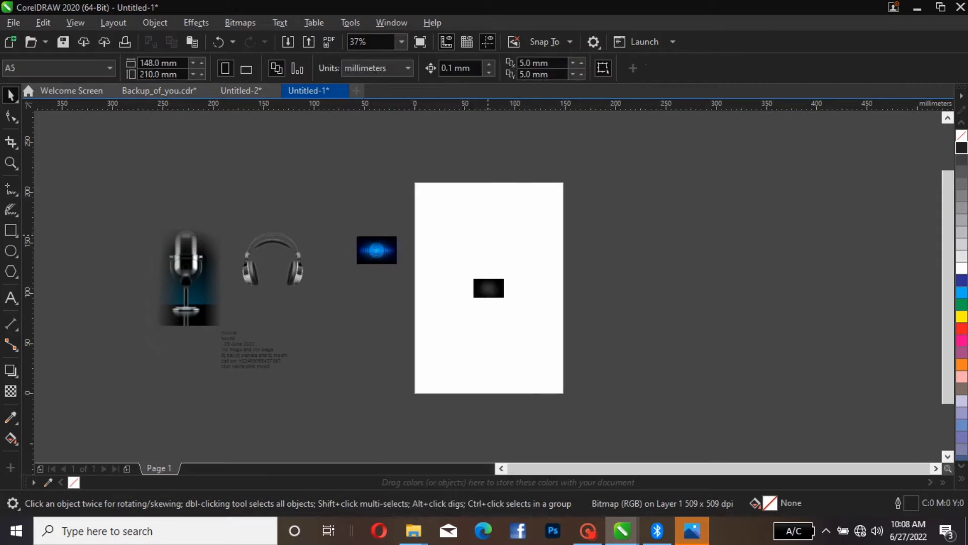
pyautogui.click(488, 285)
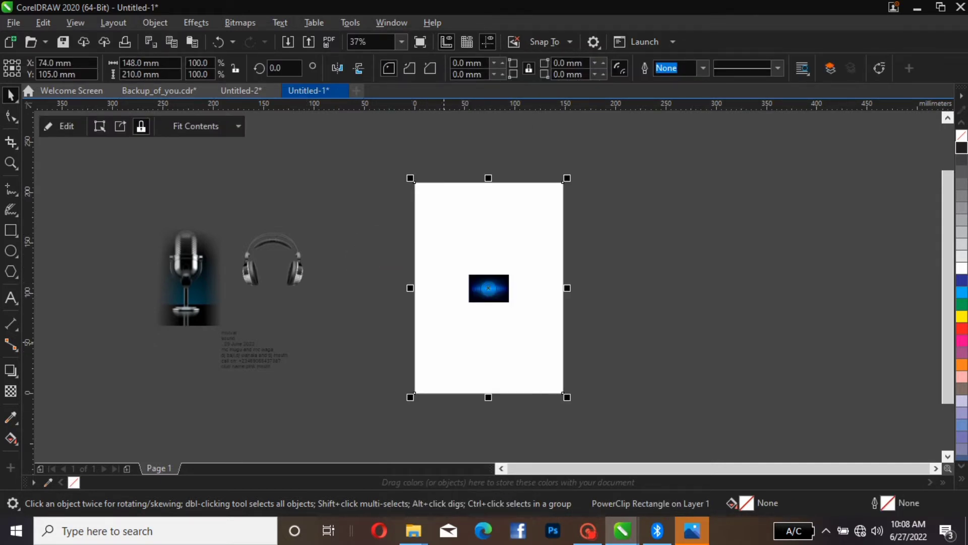
# - Edit the rectangle's PowerClip contents and move the blue sound-wave image off the page, uncovering the dark gradient image
pyautogui.click(489, 285)
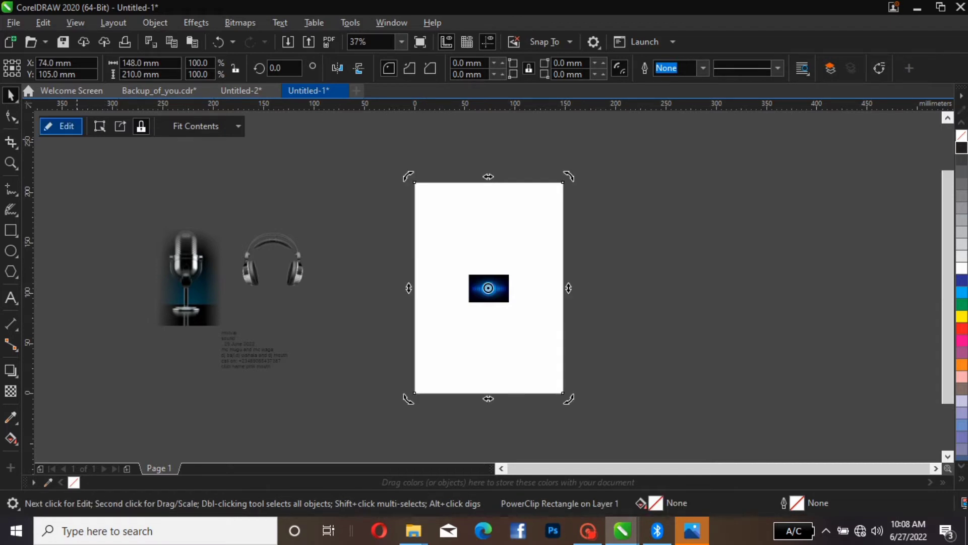
pyautogui.click(61, 126)
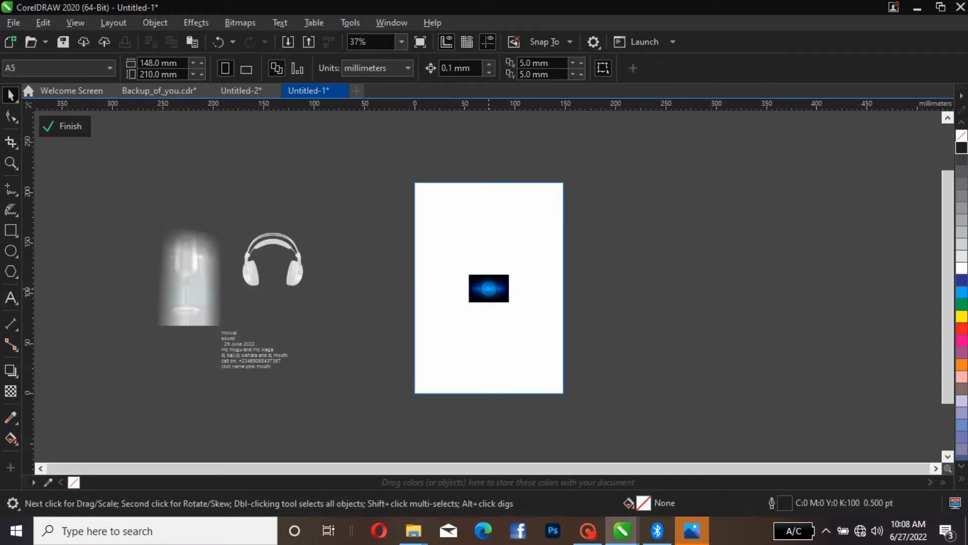
pyautogui.moveTo(489, 288); pyautogui.dragTo(630, 277)
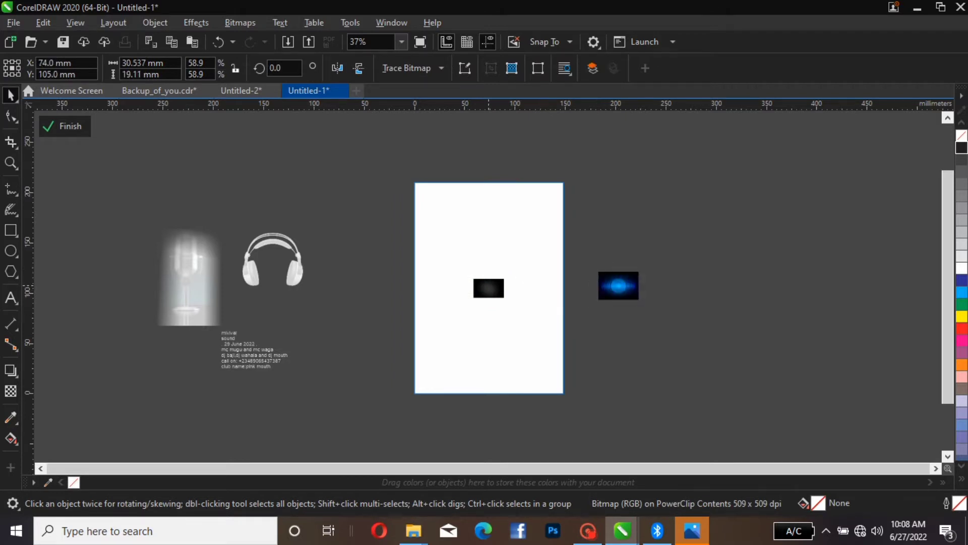
# - Enlarge the dark gradient image from its centre to about 135 by 84 mm and rotate it 90 degrees
pyautogui.click(499, 283)
pyautogui.moveTo(508, 301); pyautogui.dragTo(561, 334)
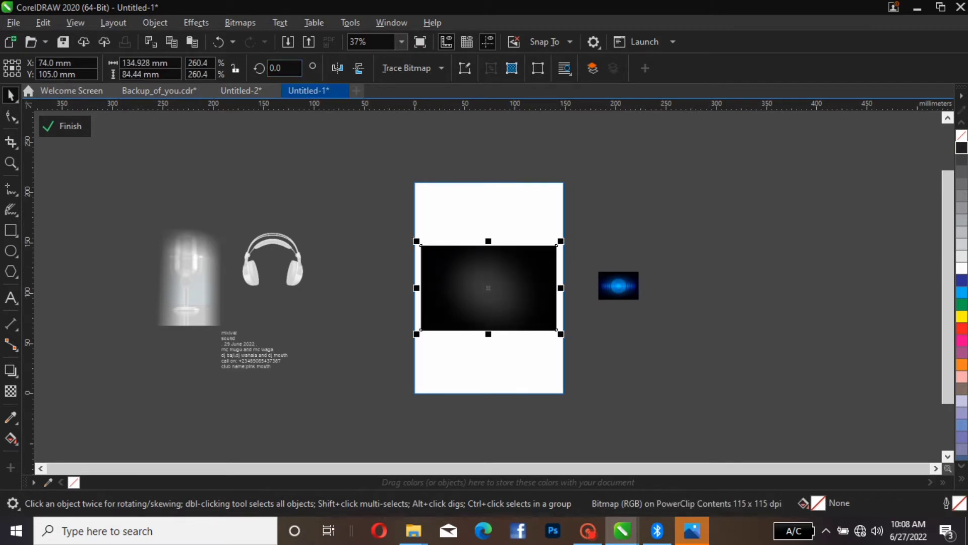
pyautogui.click(282, 68)
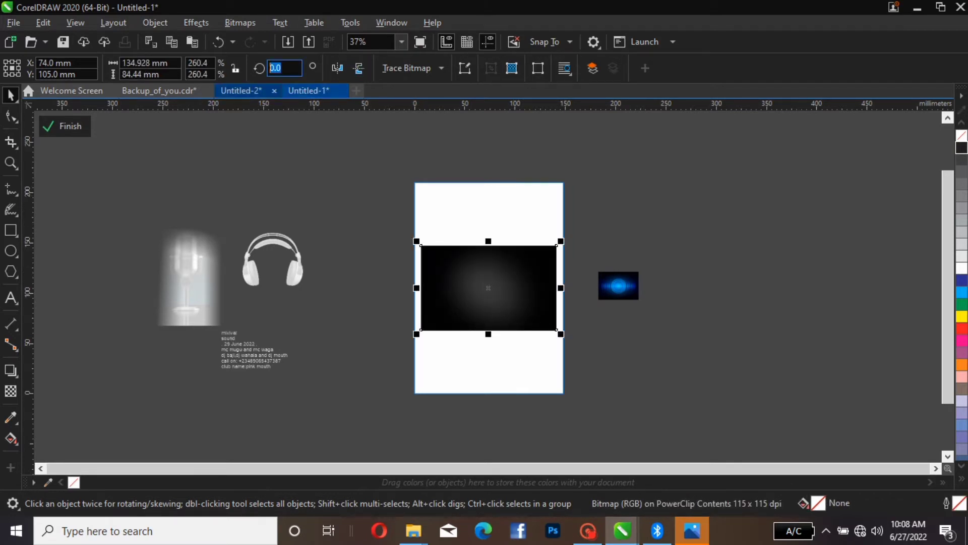
pyautogui.write('90')
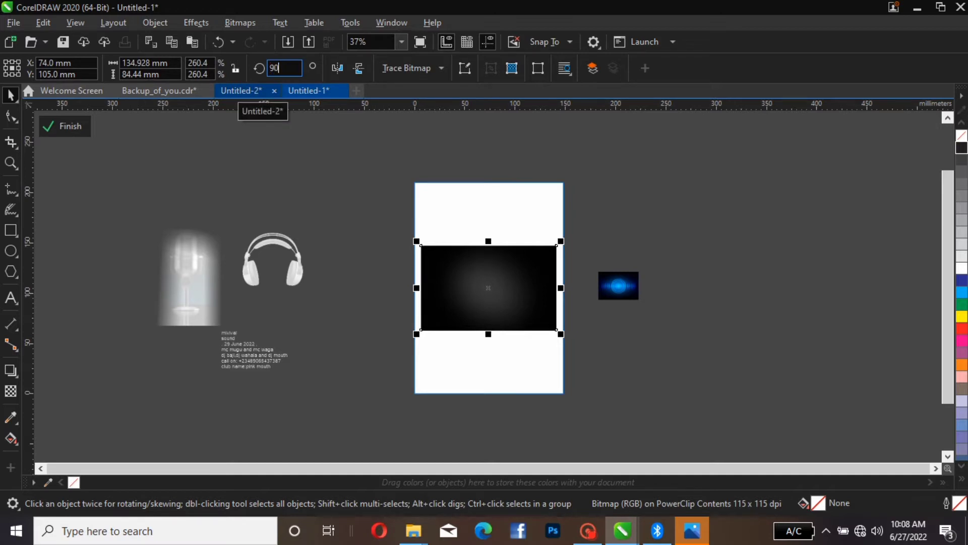
pyautogui.press('Return')
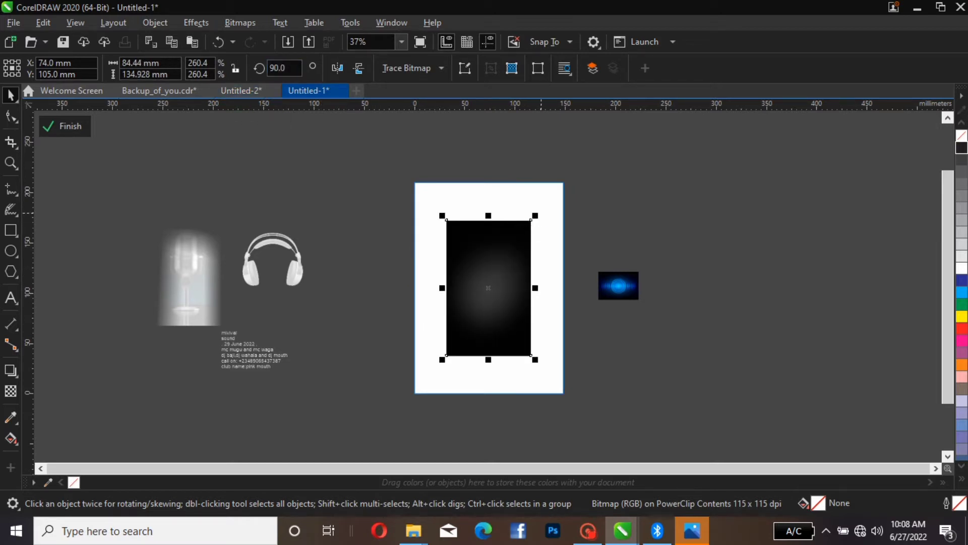
pyautogui.press('Escape')
# - Stretch the rotated dark gradient image to about 176 by 223 mm so it covers the whole page frame
pyautogui.moveTo(537, 212); pyautogui.dragTo(560, 178)
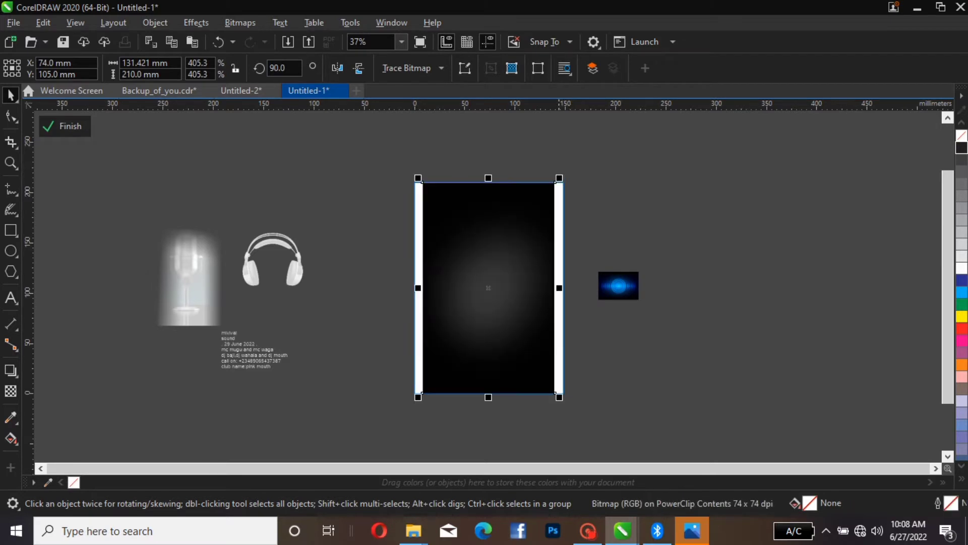
pyautogui.moveTo(559, 288); pyautogui.dragTo(581, 288)
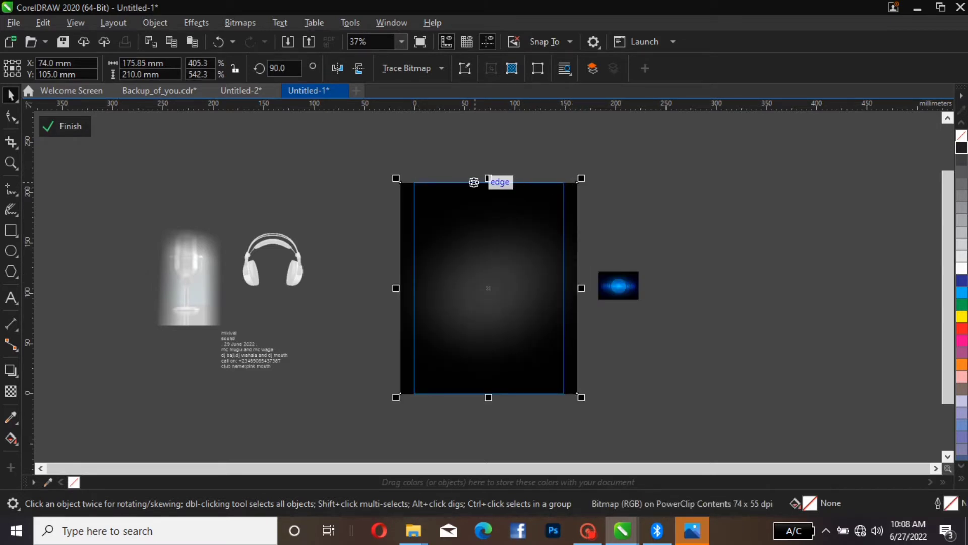
pyautogui.moveTo(488, 181)
pyautogui.mouseDown()
pyautogui.moveTo(489, 163)
pyautogui.moveTo(486, 178)
pyautogui.mouseUp()
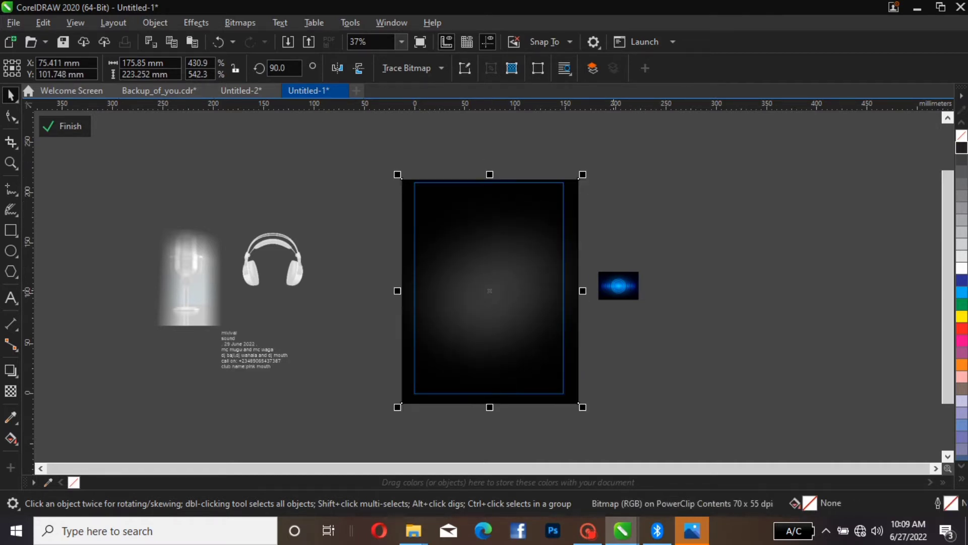
# - Try moving the blue sound-wave image farther from the page and converting it to a 300 dpi RGB Color (24-bit) bitmap
pyautogui.click(618, 285)
pyautogui.moveTo(618, 286); pyautogui.dragTo(649, 262)
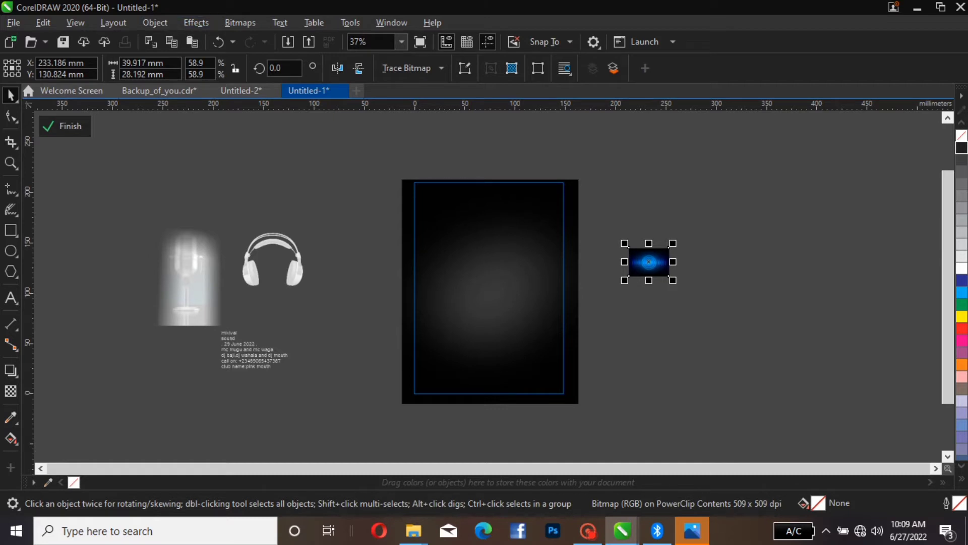
pyautogui.click(240, 22)
pyautogui.click(276, 39)
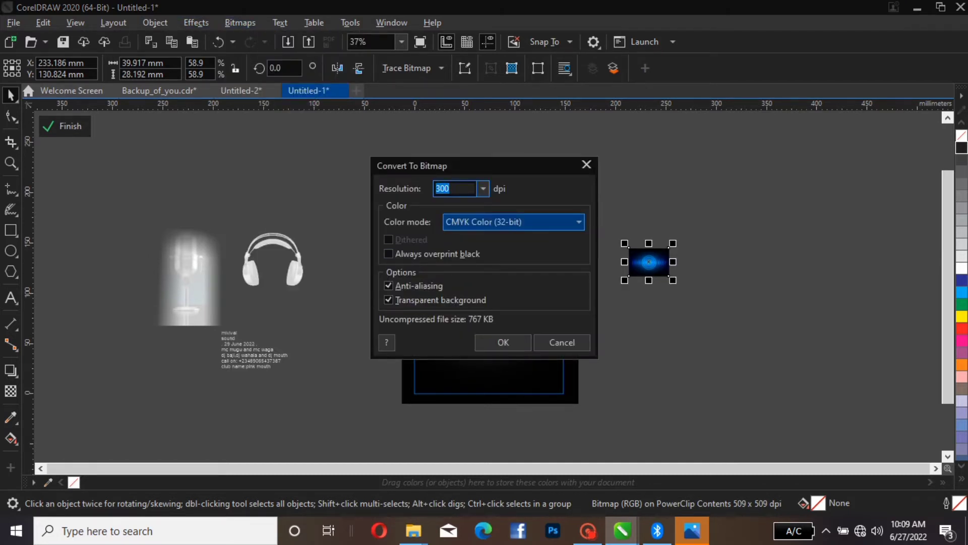
pyautogui.click(513, 222)
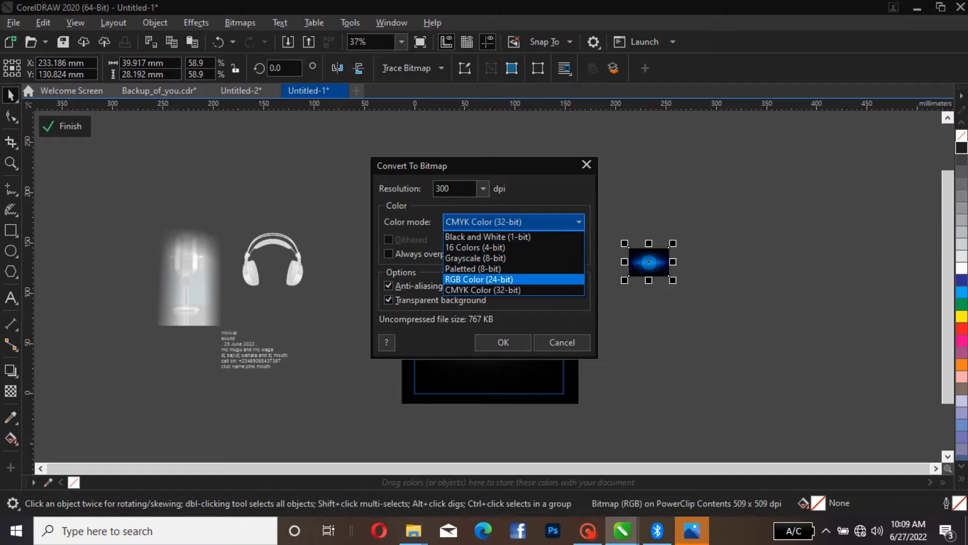
pyautogui.press('Return')
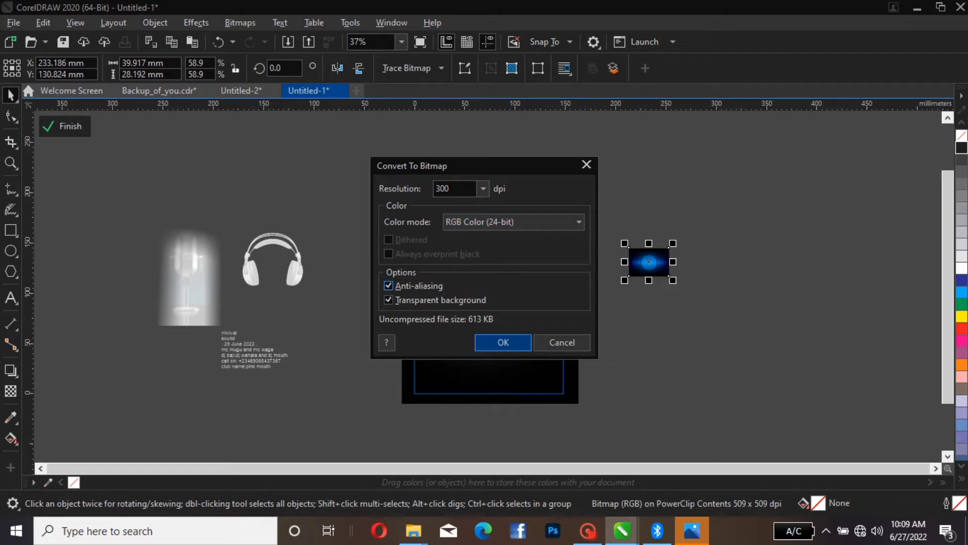
pyautogui.click(517, 343)
pyautogui.click(517, 342)
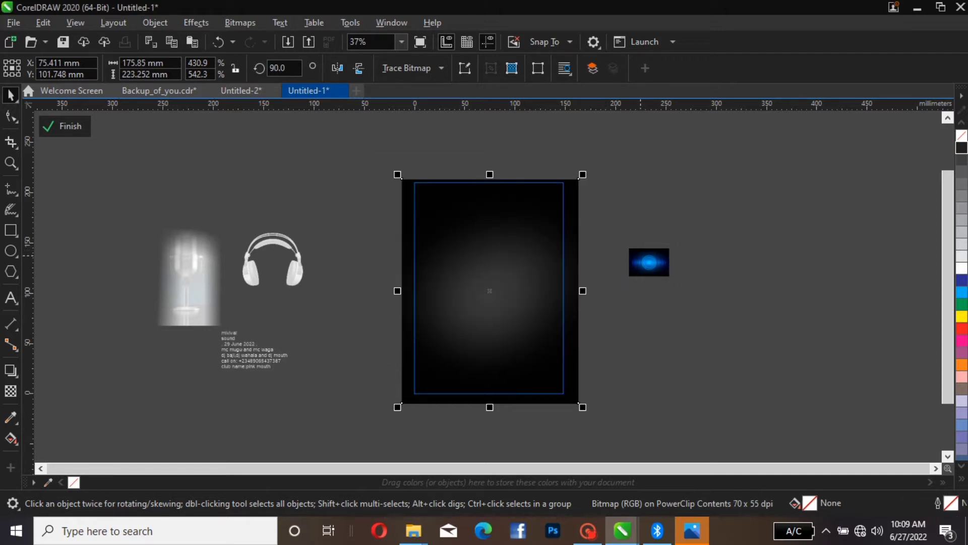
pyautogui.click(649, 262)
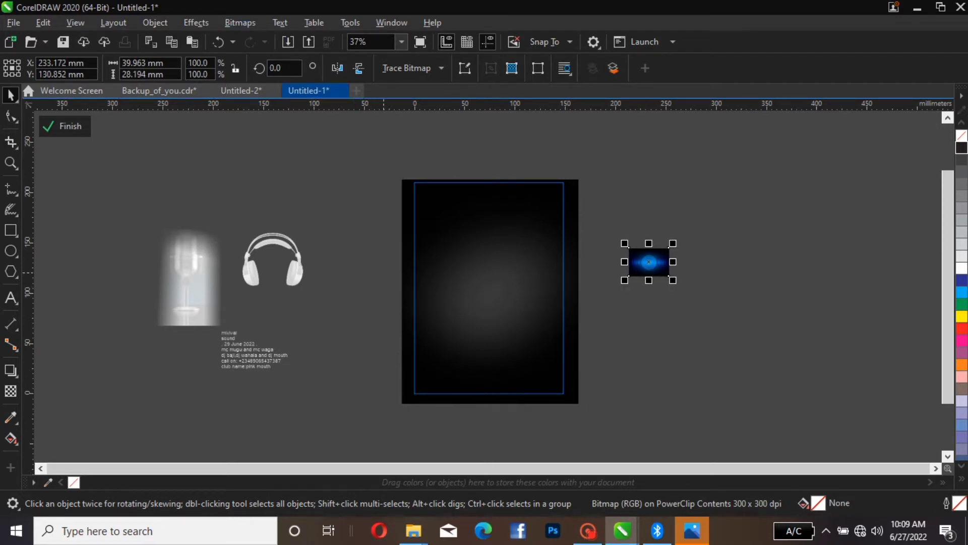
pyautogui.hotkey('ctrl', 'z')
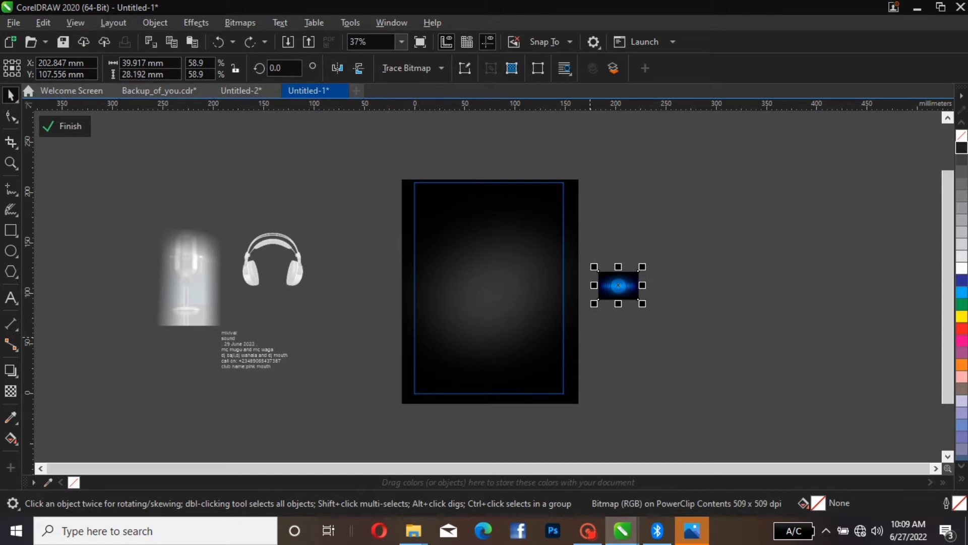
# - Try converting the blue sound-wave image to a 300 dpi RGB bitmap at its restored position beside the page
pyautogui.click(240, 22)
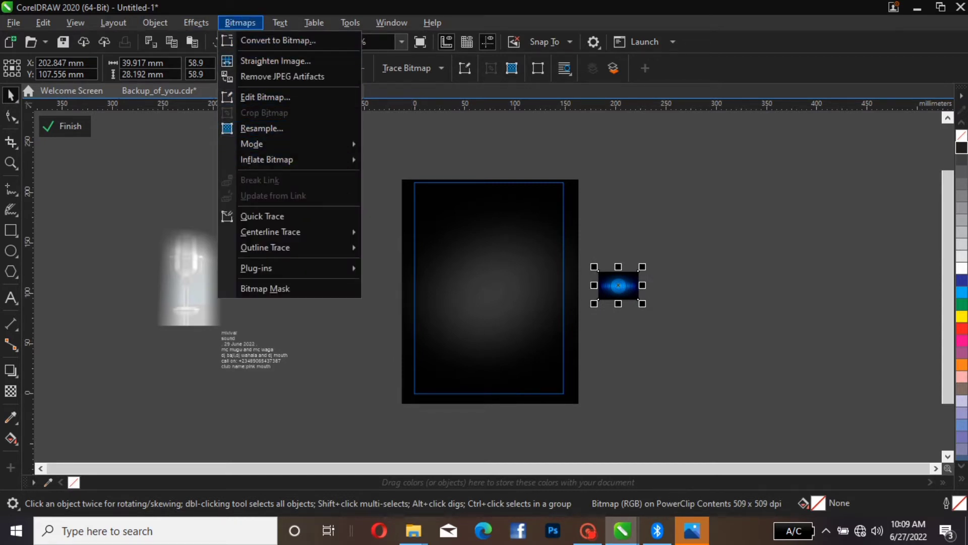
pyautogui.click(278, 40)
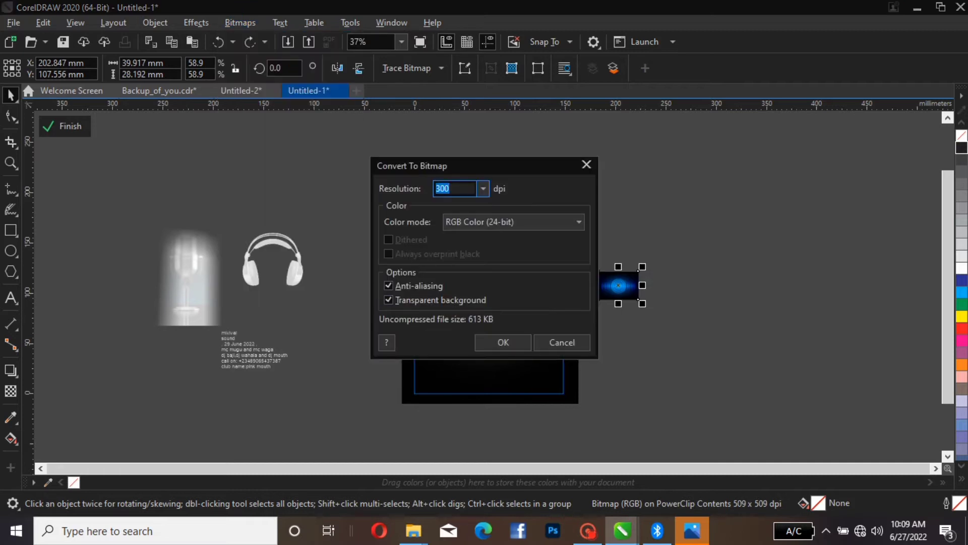
pyautogui.click(504, 342)
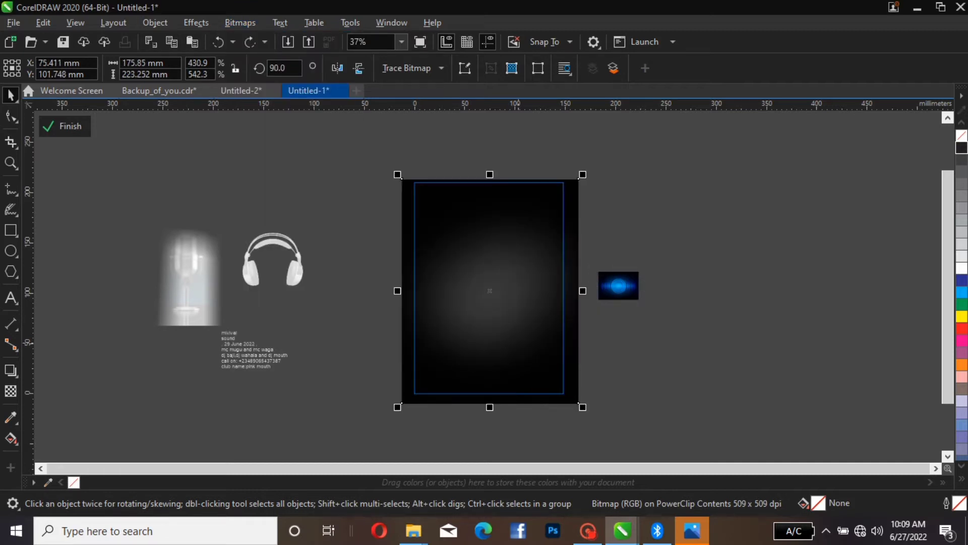
pyautogui.doubleClick(618, 286)
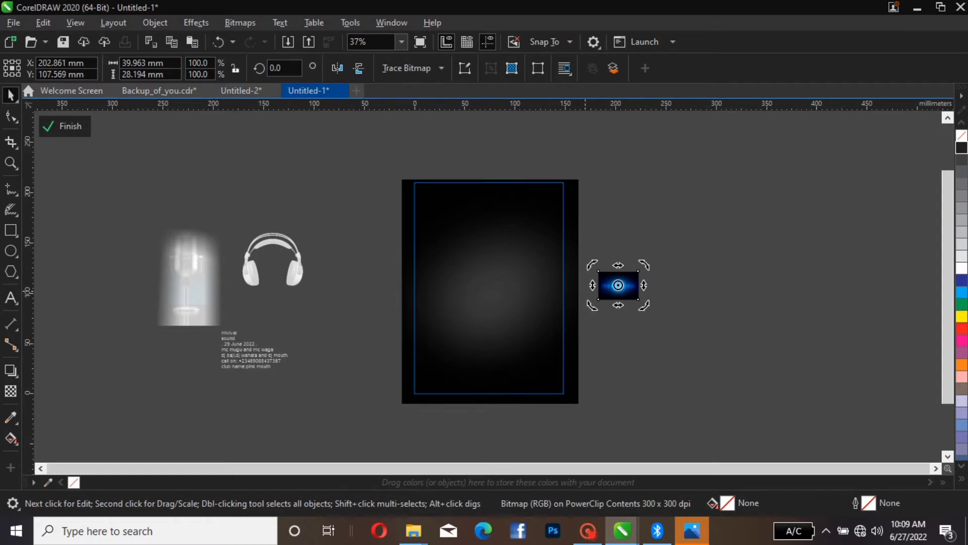
pyautogui.press('Escape')
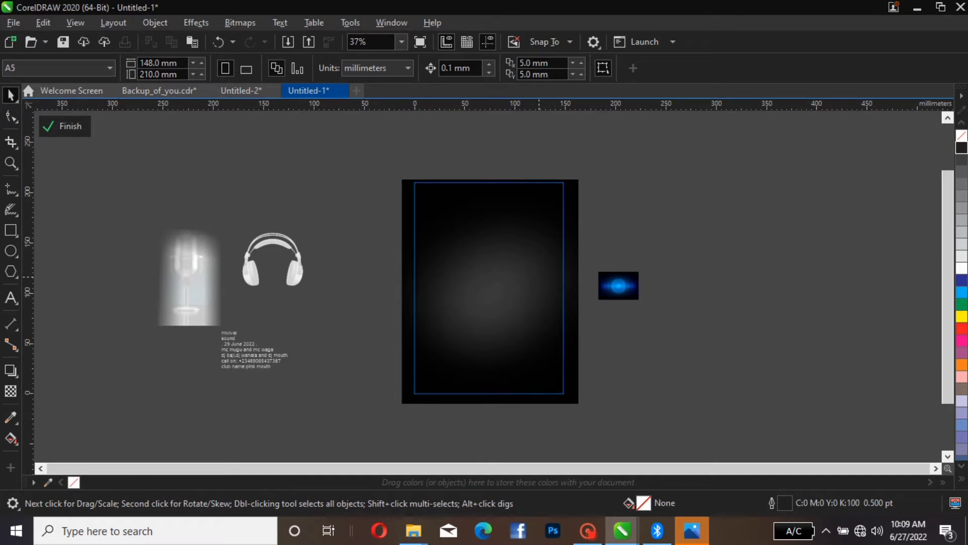
# - Undo the bitmap conversion and the last move of the dark gradient image
pyautogui.hotkey('ctrl', 'z')
pyautogui.hotkey('ctrl', 'z')
pyautogui.hotkey('ctrl', 'z')
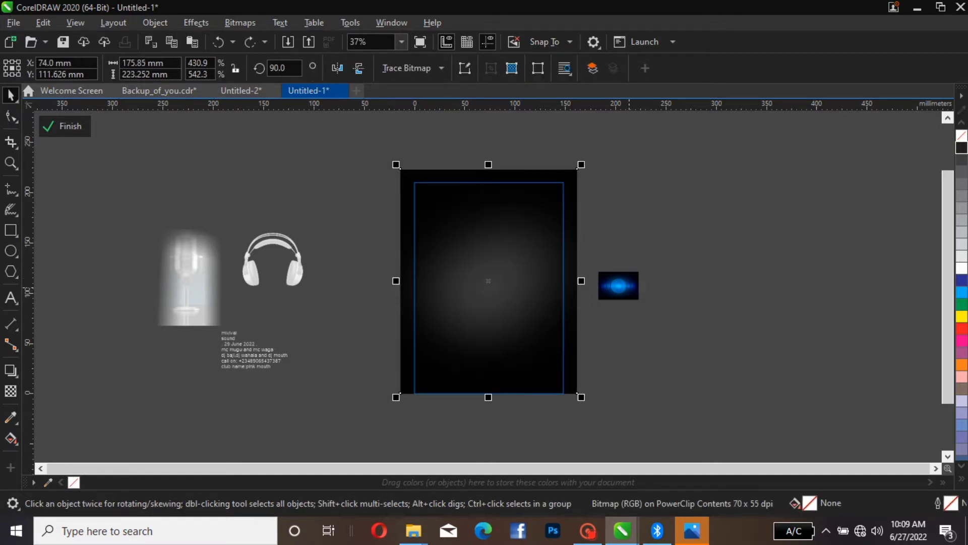
# - Convert the blue sound-wave image to a 300 dpi RGB Color (24-bit) bitmap with anti-aliasing and a transparent background
pyautogui.click(618, 285)
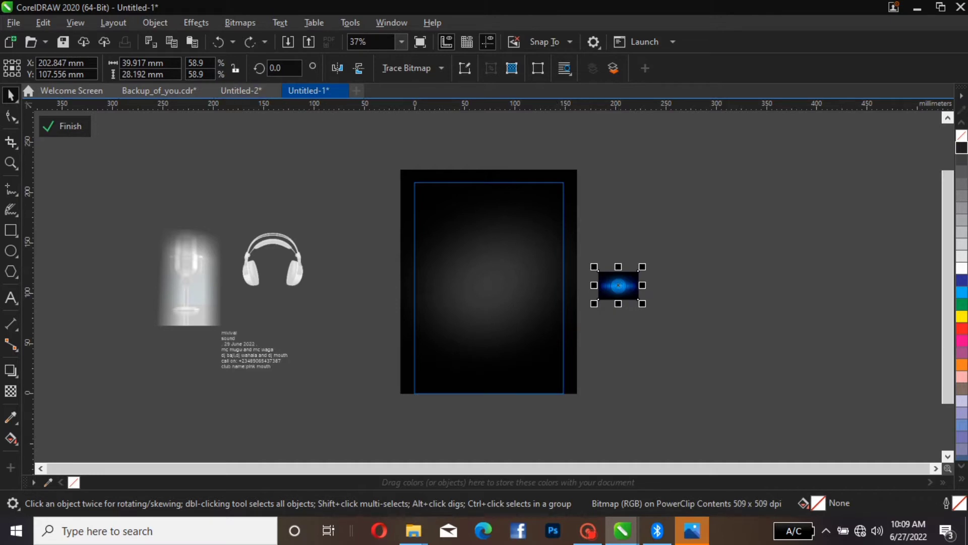
pyautogui.click(240, 23)
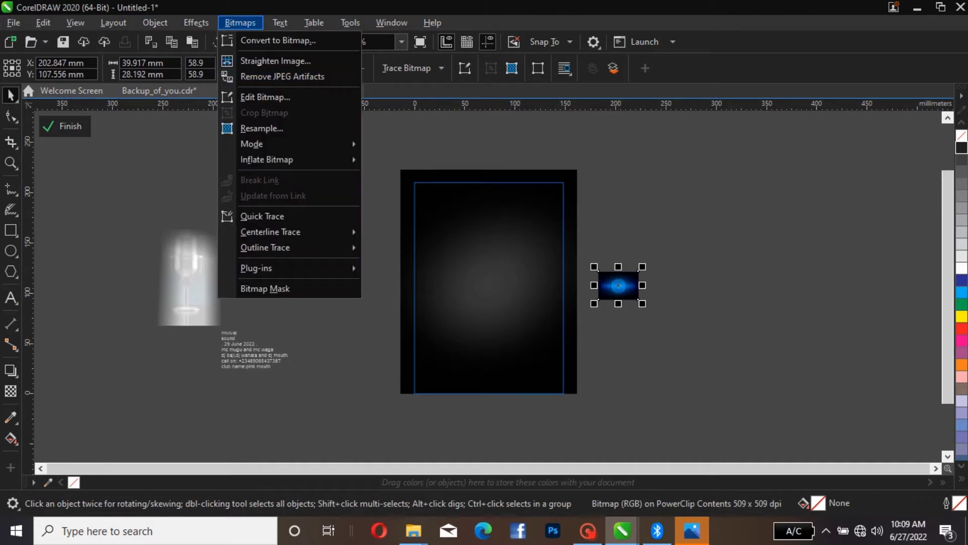
pyautogui.click(273, 41)
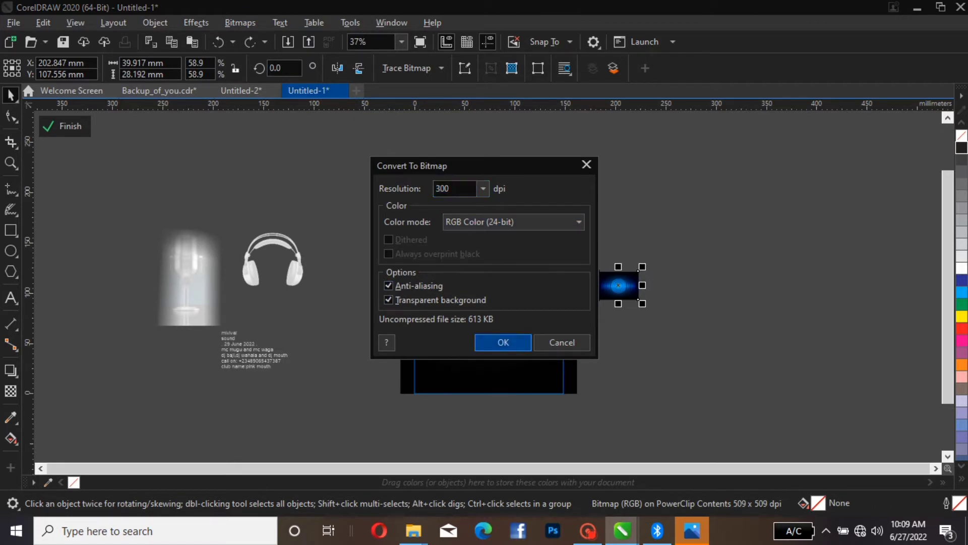
pyautogui.click(504, 342)
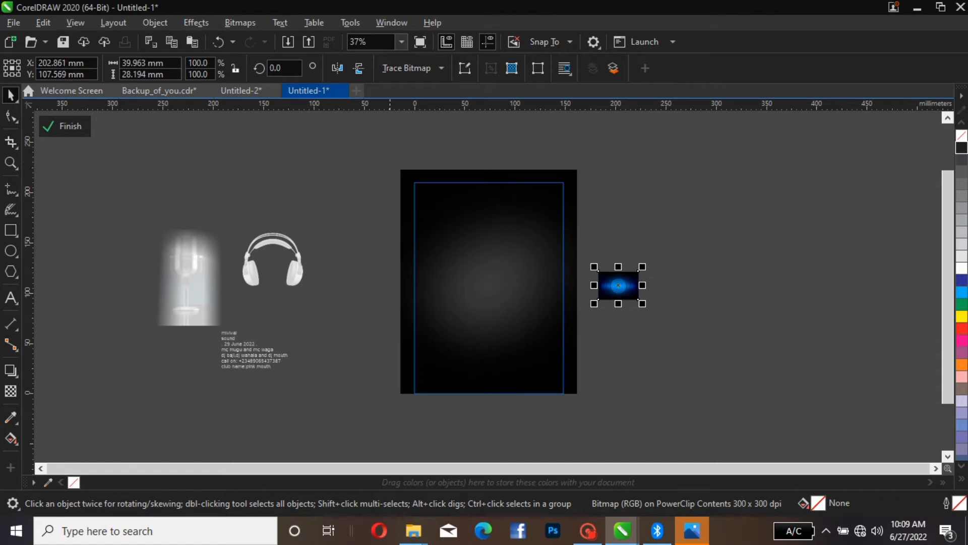
# - Outline-trace the blue sound-wave bitmap as Line art and move the traced group onto the page
pyautogui.click(440, 68)
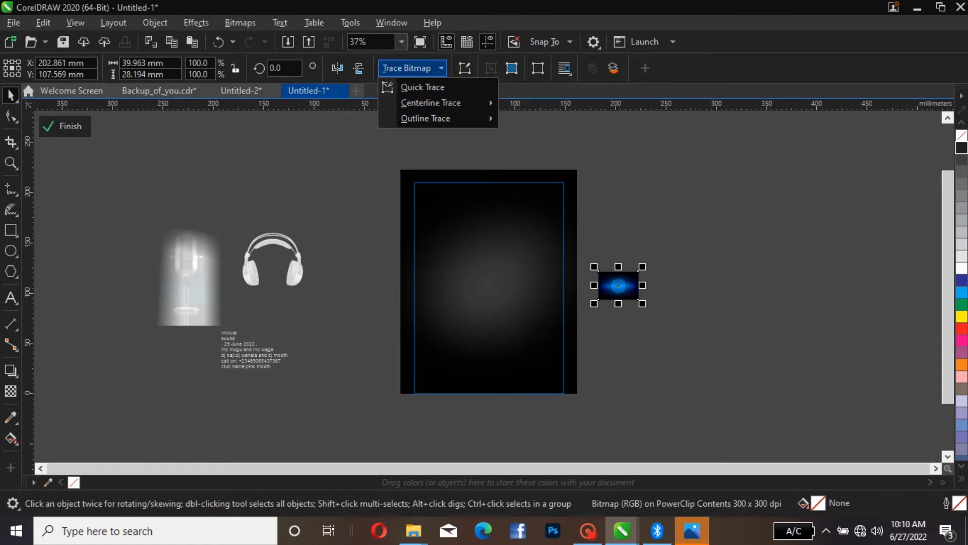
pyautogui.moveTo(426, 118)
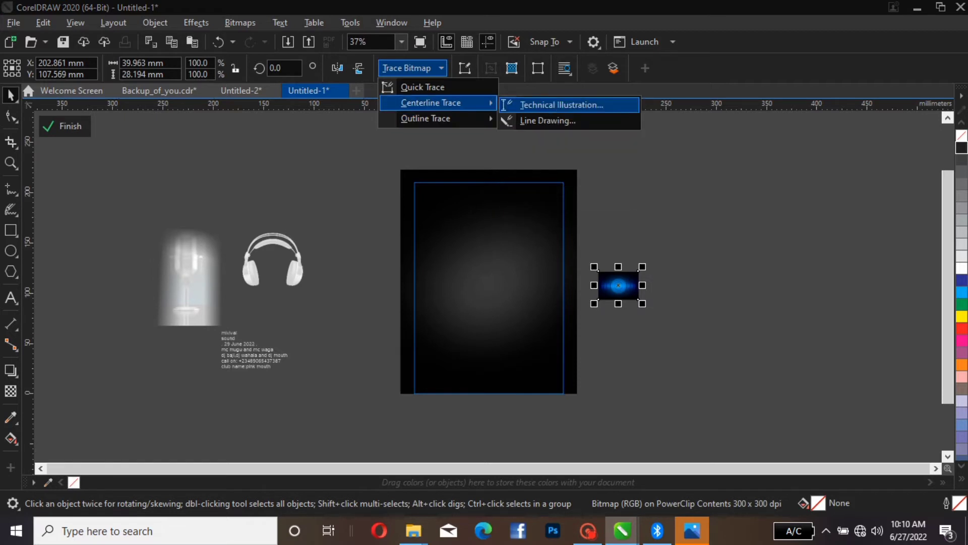
pyautogui.click(538, 121)
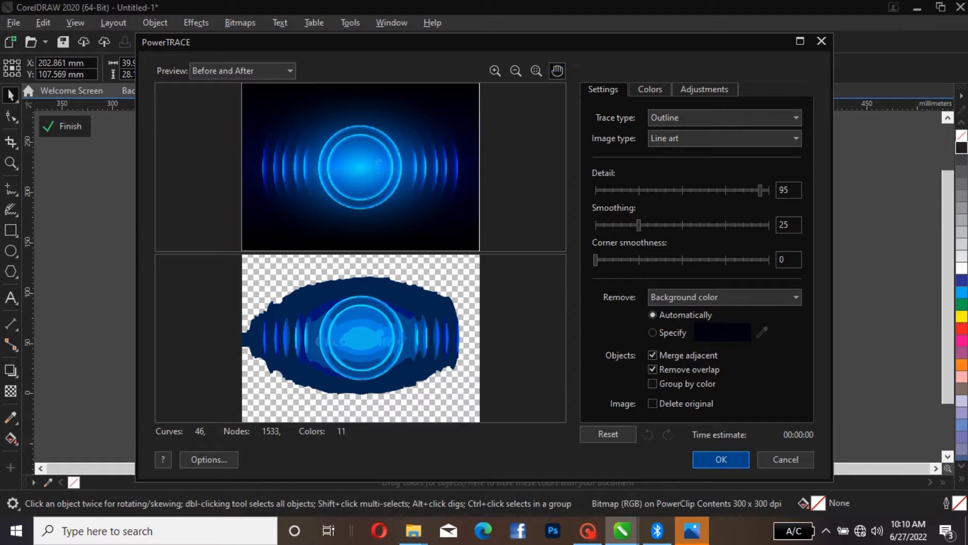
pyautogui.click(721, 459)
pyautogui.moveTo(643, 279); pyautogui.dragTo(469, 260)
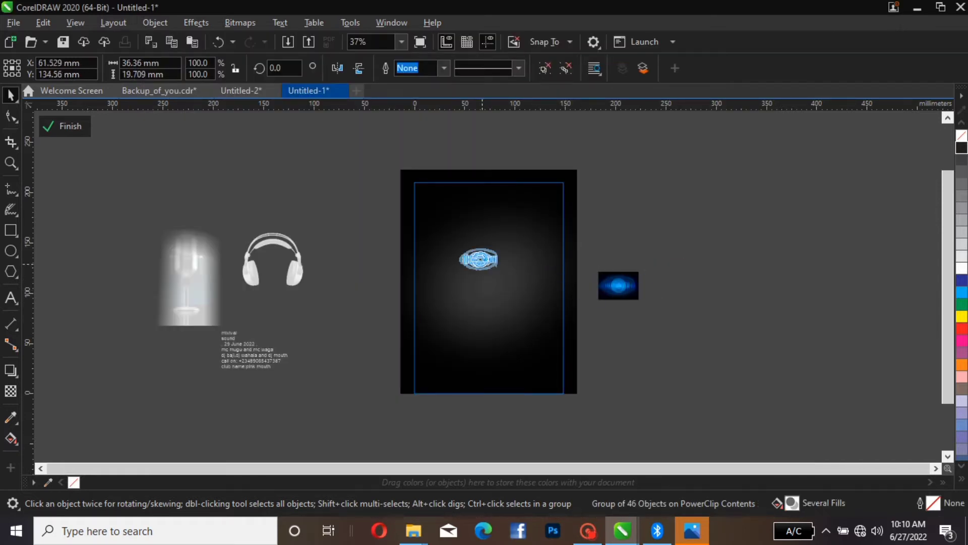
pyautogui.click(469, 260)
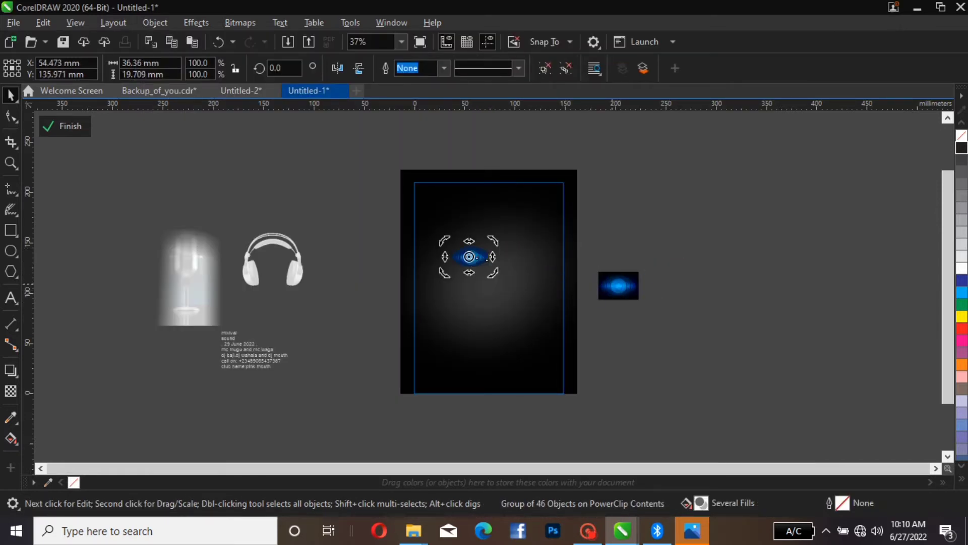
# - Remove the original sound-wave bitmap and enlarge the traced group to about 126 by 68 mm over the dark gradient
pyautogui.click(635, 283)
pyautogui.moveTo(634, 282)
pyautogui.mouseDown()
pyautogui.moveTo(487, 254)
pyautogui.moveTo(499, 237)
pyautogui.moveTo(548, 218)
pyautogui.moveTo(537, 227)
pyautogui.moveTo(531, 281)
pyautogui.mouseUp()
pyautogui.press('Escape')
pyautogui.click(477, 259)
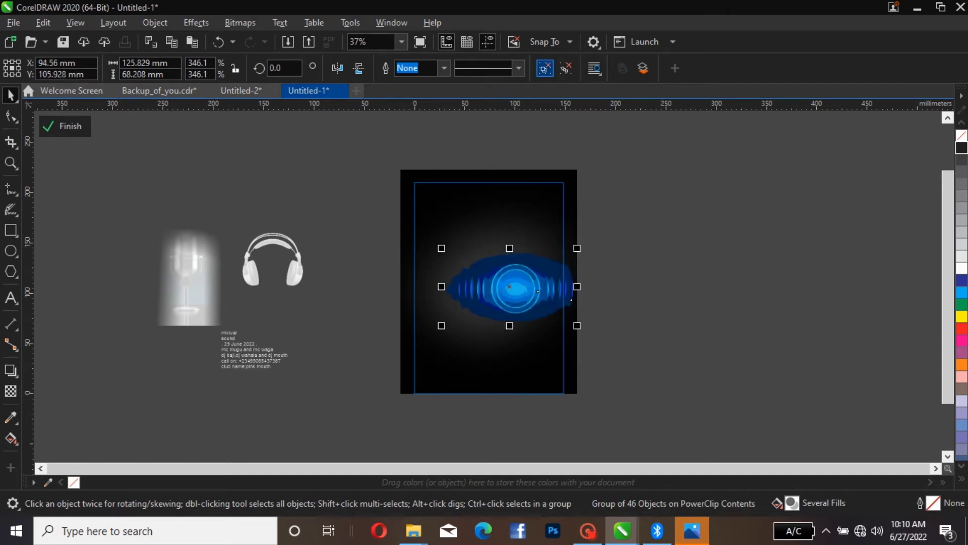
# - Ungroup the traced artwork and move its outer cyan ring, about 48 mm wide, to the lower left of the page
pyautogui.click(544, 68)
pyautogui.click(537, 194)
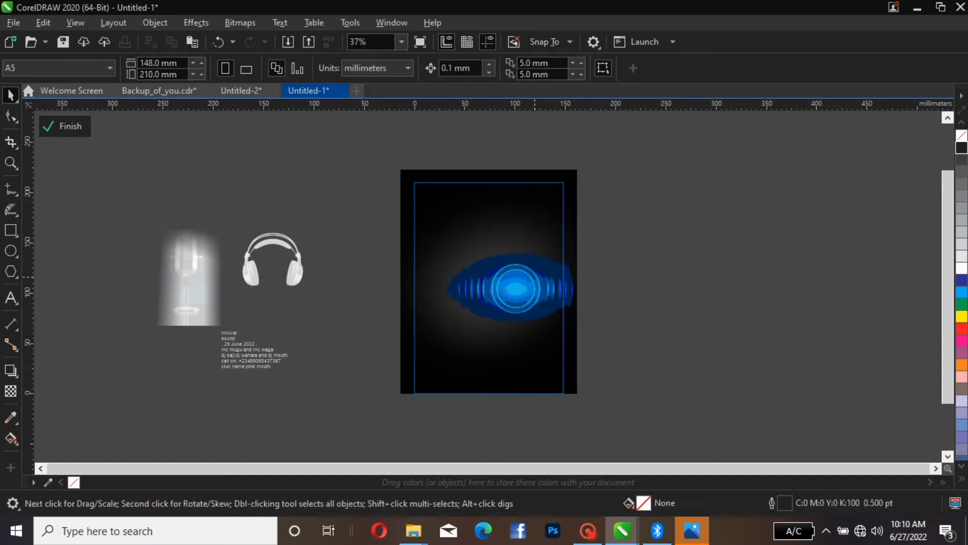
pyautogui.click(533, 272)
pyautogui.moveTo(533, 273); pyautogui.dragTo(546, 276)
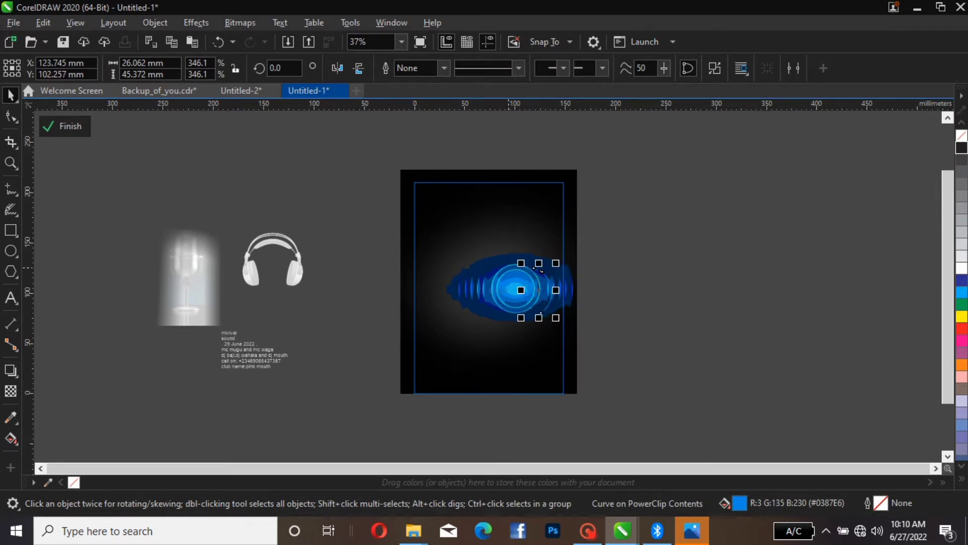
pyautogui.click(538, 276)
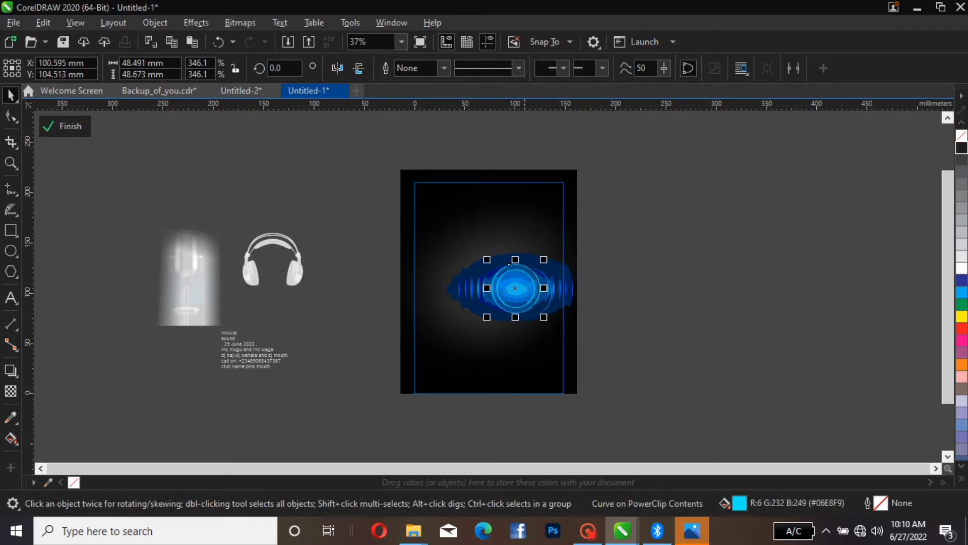
pyautogui.moveTo(509, 264); pyautogui.dragTo(450, 330)
# - Delete all the other traced sound-wave pieces, keeping only the cyan ring and the dark gradient image
pyautogui.moveTo(784, 180); pyautogui.dragTo(430, 333)
pyautogui.press('Delete')
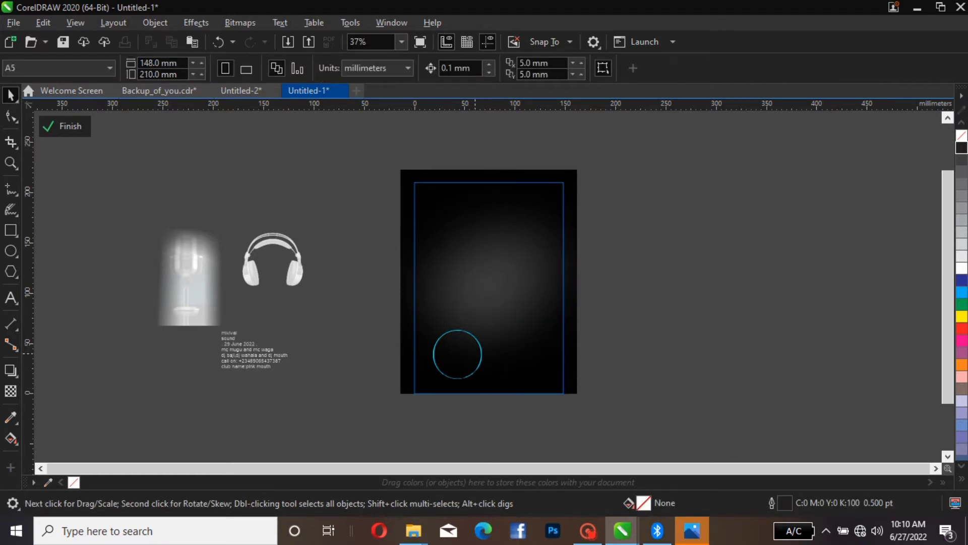
pyautogui.click(430, 333)
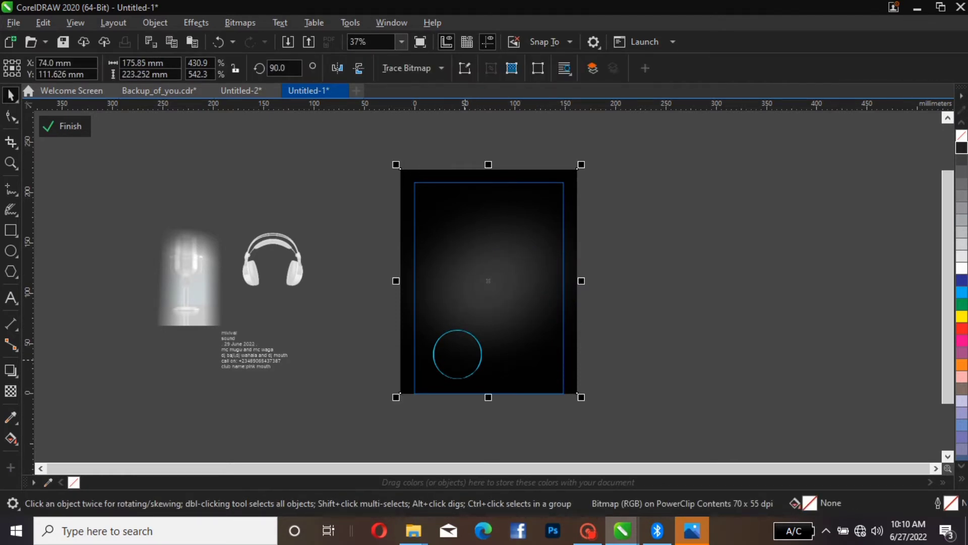
pyautogui.press('Escape')
# - Give the cyan ring a 0.5 pt white outline and centre it on the page
pyautogui.moveTo(411, 412); pyautogui.dragTo(512, 296)
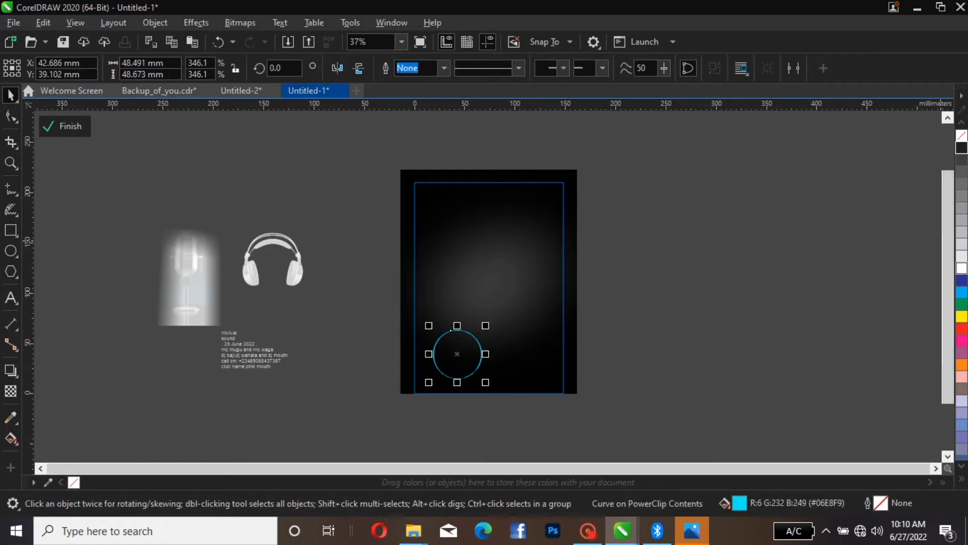
pyautogui.rightClick(962, 268)
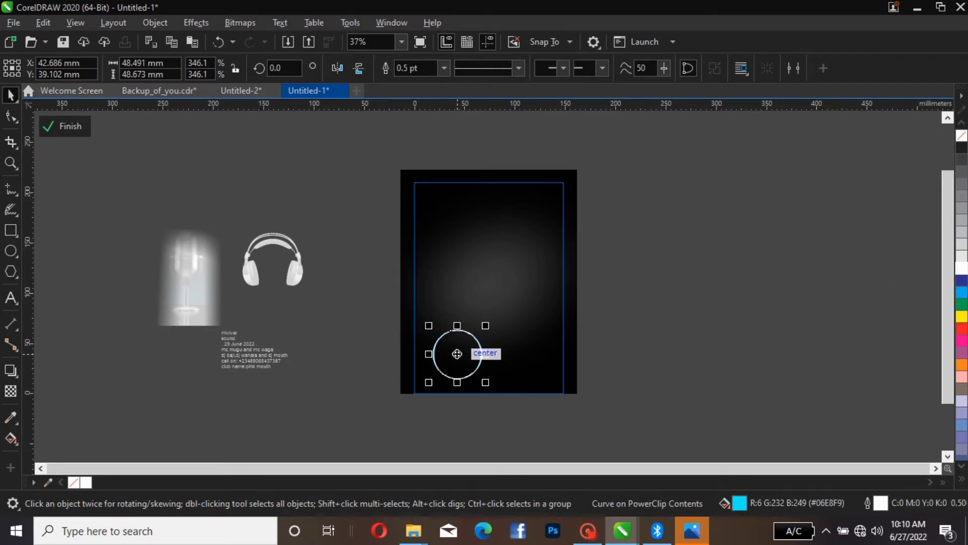
pyautogui.moveTo(457, 354); pyautogui.dragTo(488, 286)
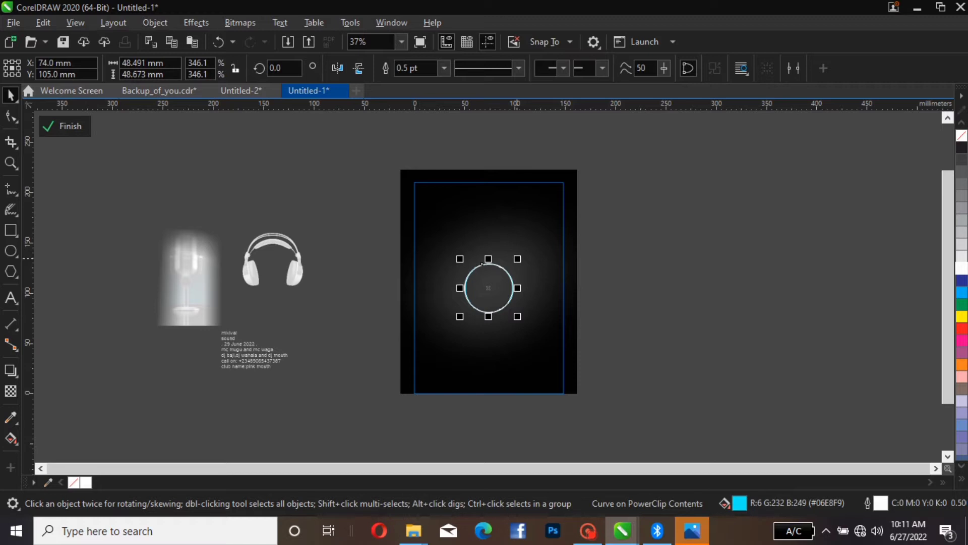
pyautogui.press('Escape')
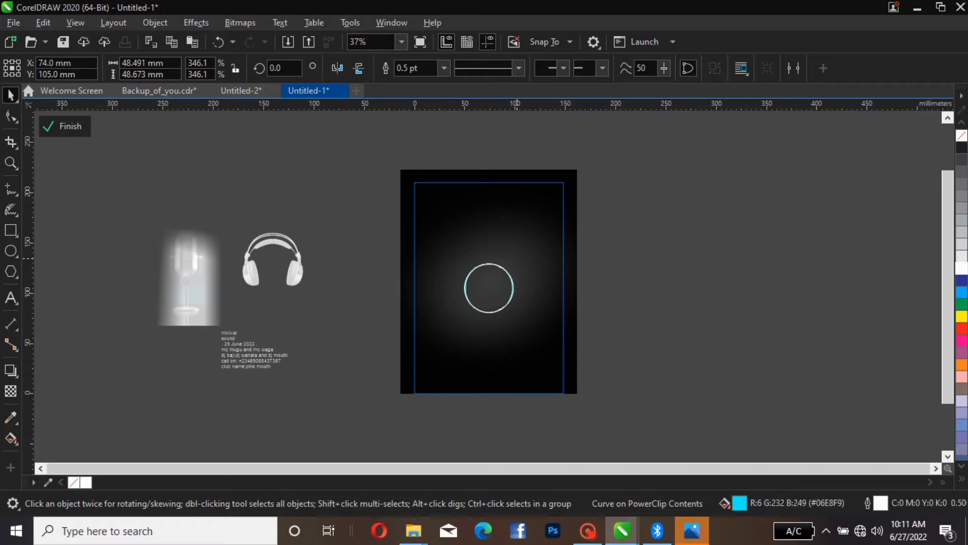
# - Add evenly stepped concentric copies inside the ring, scaled about its centre from about 43 mm down to about 10 mm wide
pyautogui.moveTo(513, 313); pyautogui.dragTo(511, 311)
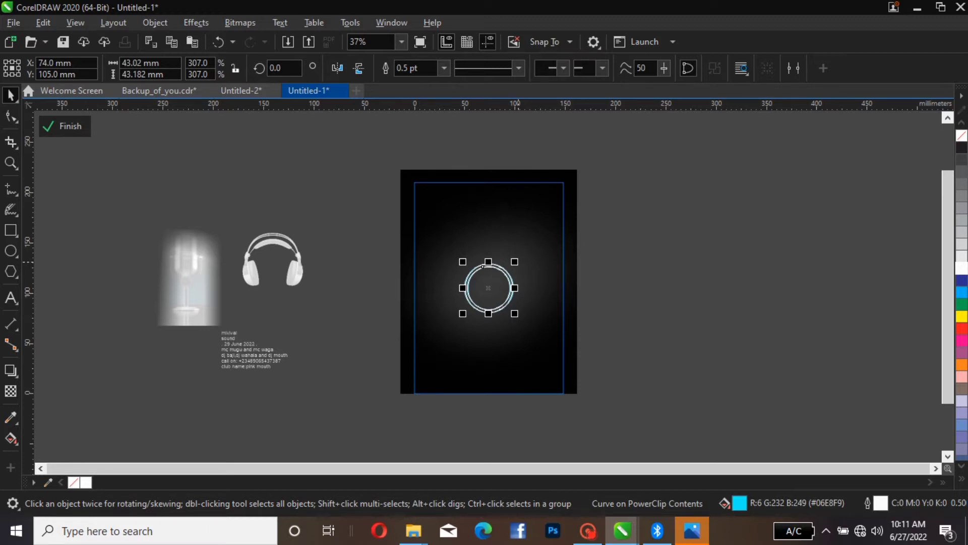
pyautogui.hotkey('ctrl', 'r')
pyautogui.hotkey('ctrl', 'r')
pyautogui.hotkey('ctrl', 'r')
pyautogui.hotkey('ctrl', 'r')
pyautogui.hotkey('ctrl', 'r')
pyautogui.hotkey('ctrl', 'r')
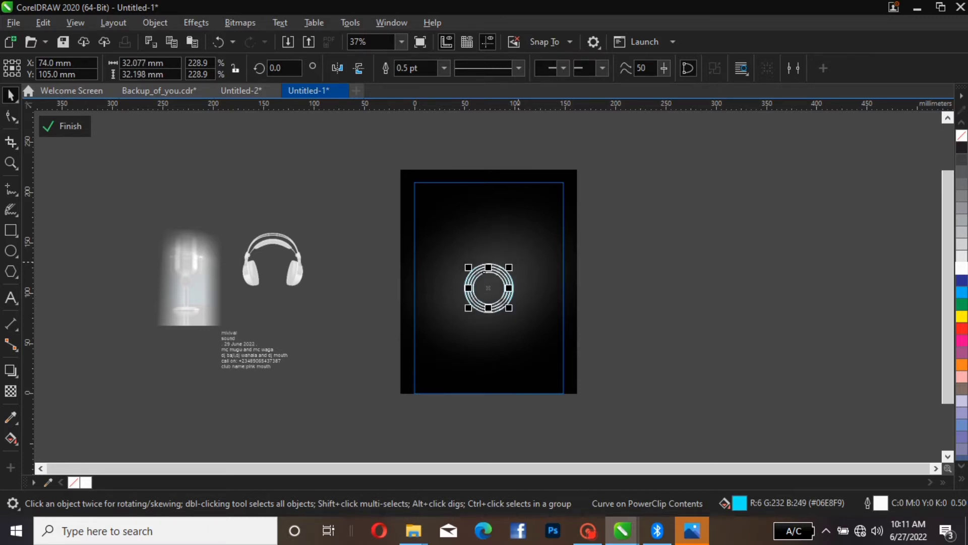
pyautogui.hotkey('ctrl', 'r')
pyautogui.hotkey('ctrl', 'r')
pyautogui.hotkey('ctrl', 'r')
pyautogui.hotkey('ctrl', 'r')
pyautogui.hotkey('ctrl', 'r')
pyautogui.hotkey('ctrl', 'r')
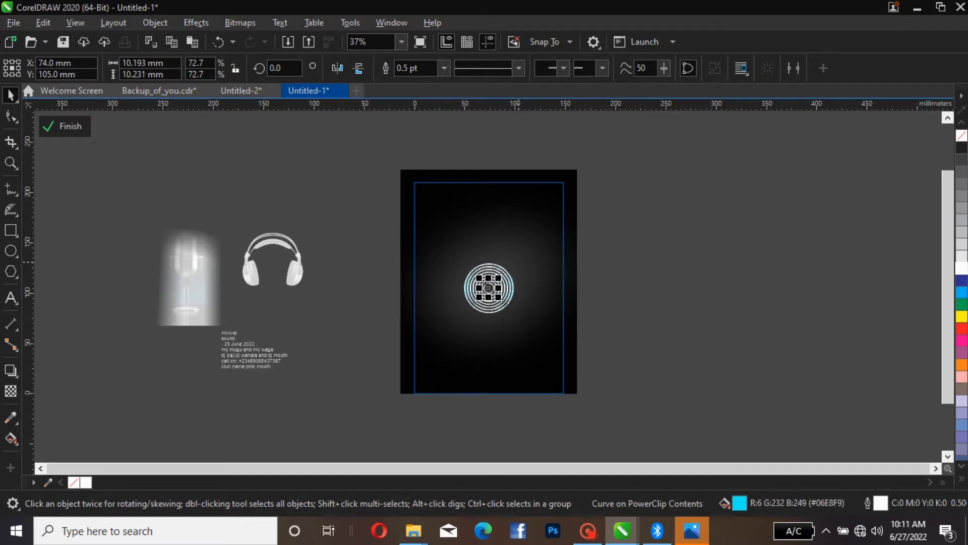
# - Repeat the evenly stepped concentric ring copies inward, down to about 5 mm wide at the centre
pyautogui.hotkey('ctrl', 'r')
pyautogui.hotkey('ctrl', 'r')
pyautogui.hotkey('ctrl', 'r')
pyautogui.hotkey('ctrl', 'r')
pyautogui.hotkey('ctrl', 'r')
pyautogui.hotkey('ctrl', 'r')
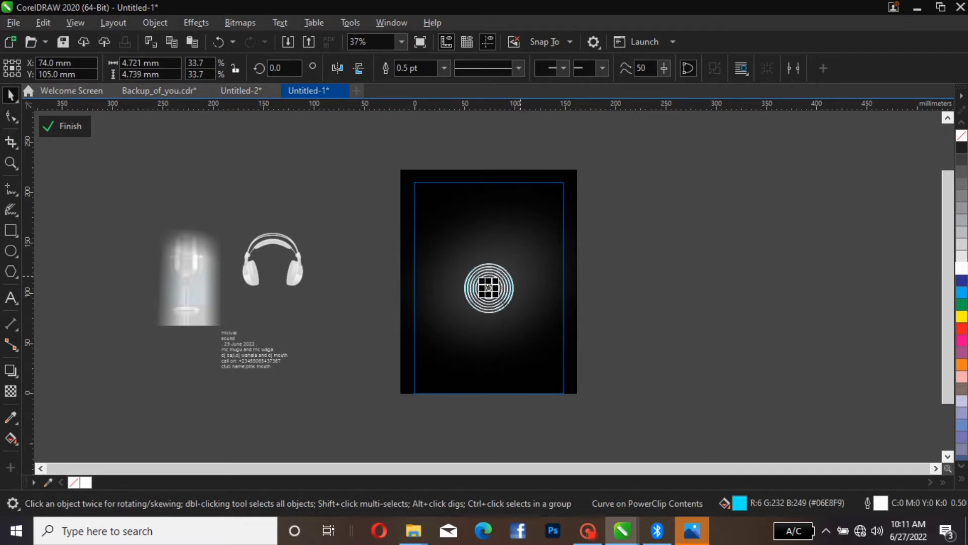
# - Add evenly stepped concentric copies outward from the original ring, up to about 259 mm wide so they extend past the page
pyautogui.click(513, 285)
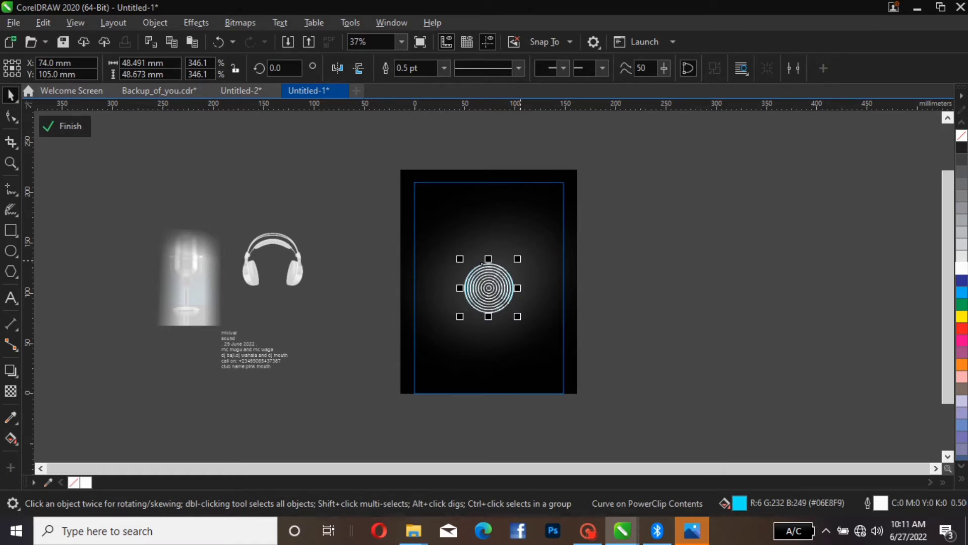
pyautogui.press('Escape')
pyautogui.moveTo(521, 261); pyautogui.dragTo(524, 244)
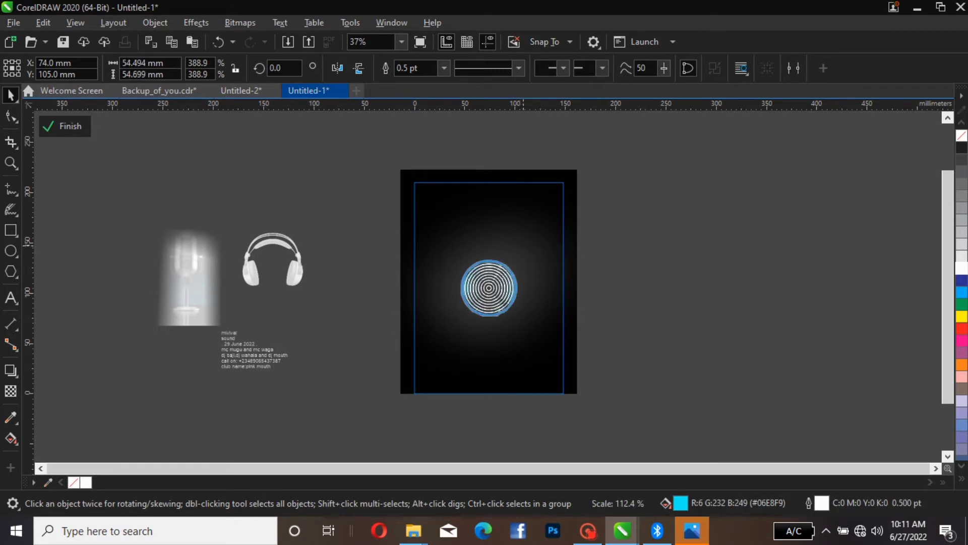
pyautogui.moveTo(525, 244); pyautogui.dragTo(525, 245)
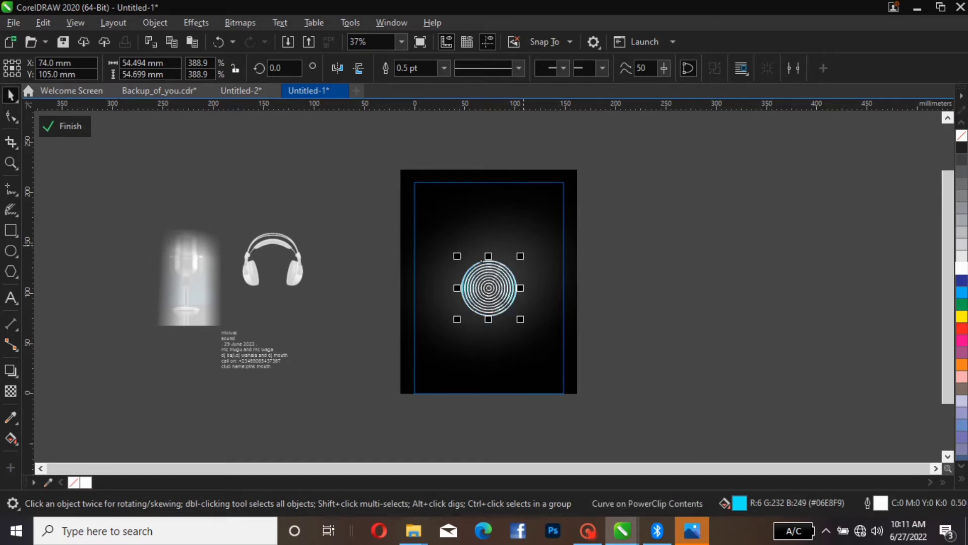
pyautogui.moveTo(521, 256); pyautogui.dragTo(586, 177)
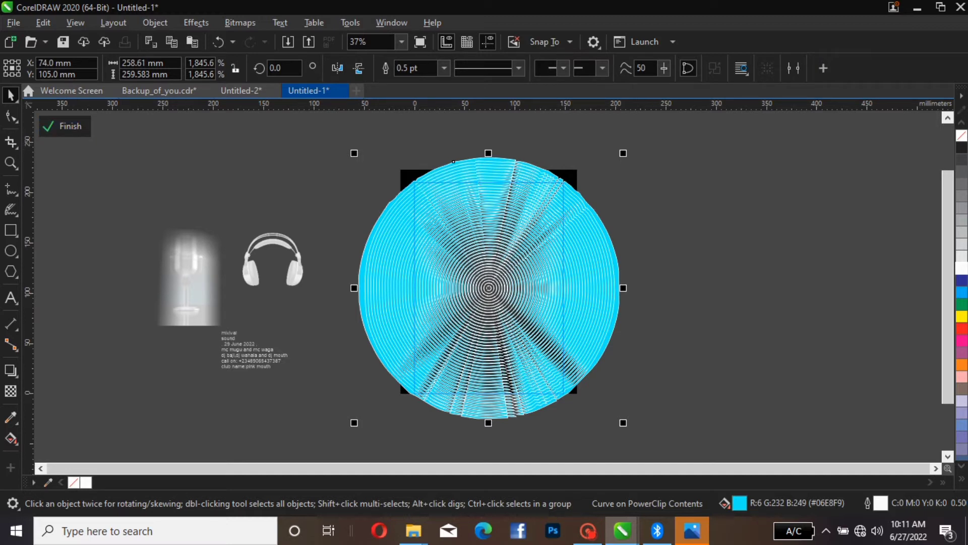
pyautogui.press('Escape')
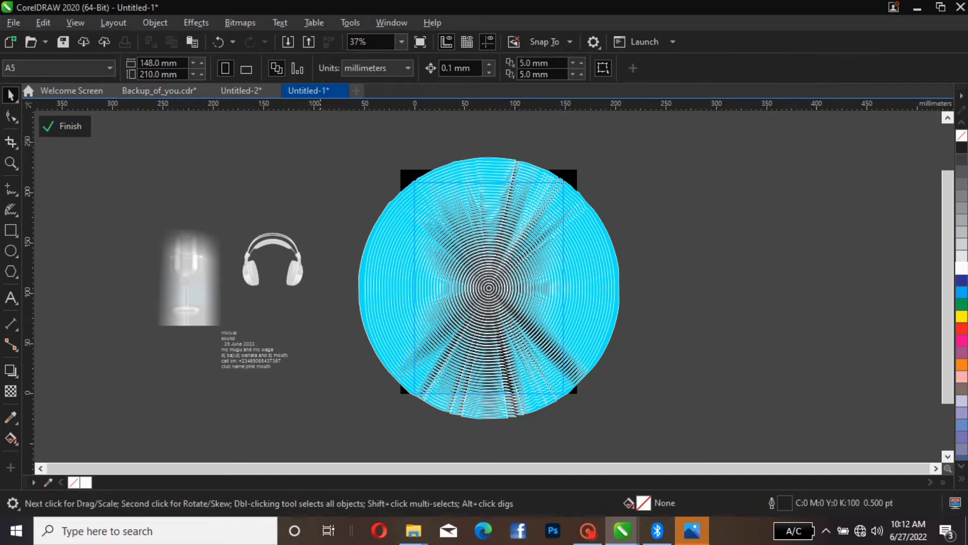
# - Move the dark gradient image clear of the rings to the right of the page and group all the concentric rings
pyautogui.click(575, 169)
pyautogui.moveTo(575, 169); pyautogui.dragTo(885, 157)
pyautogui.moveTo(310, 131); pyautogui.dragTo(677, 431)
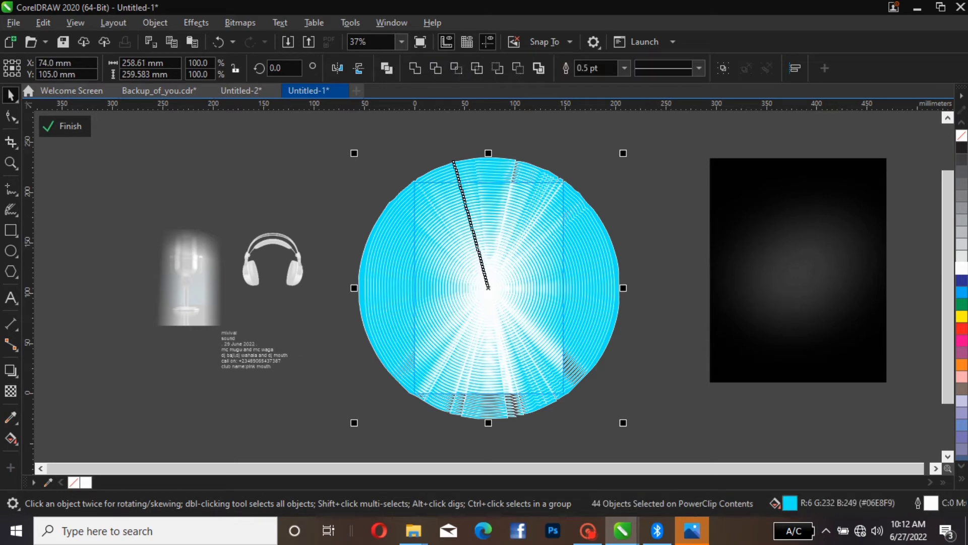
pyautogui.hotkey('ctrl', 'g')
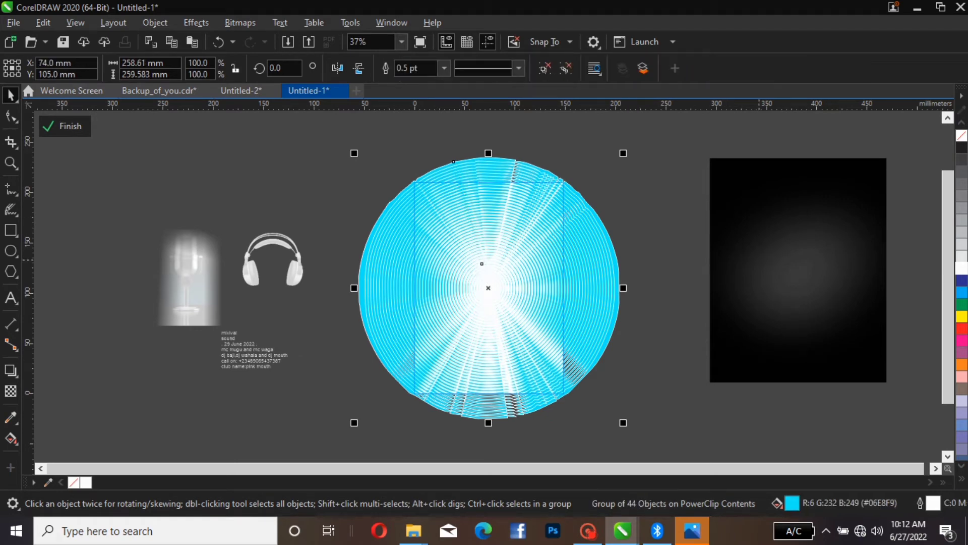
# - Centre the dark gradient image back on the page behind the ring group
pyautogui.click(798, 270)
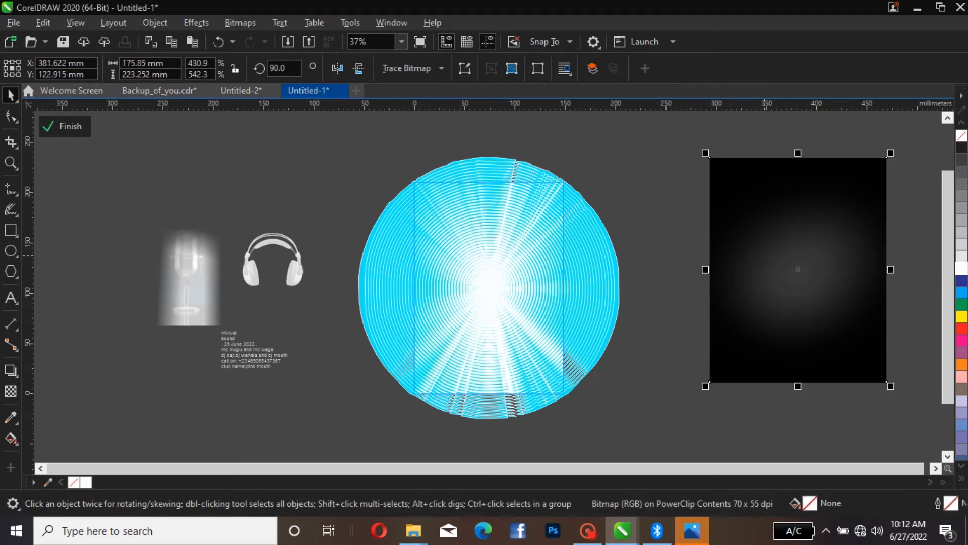
pyautogui.press('p')
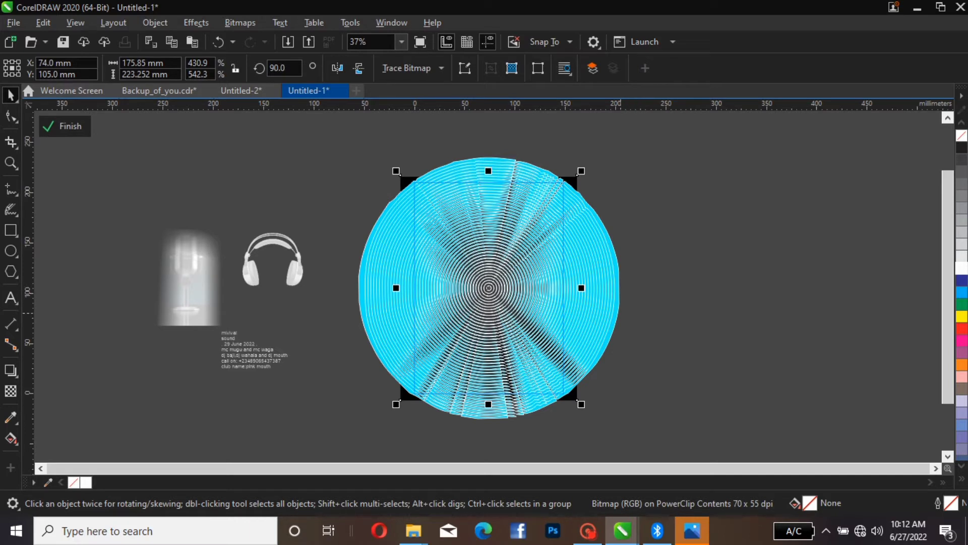
pyautogui.press('Escape')
# - Remove the ring group's fill and shift the group slightly right and up, to about X 76 mm, Y 108 mm
pyautogui.click(608, 305)
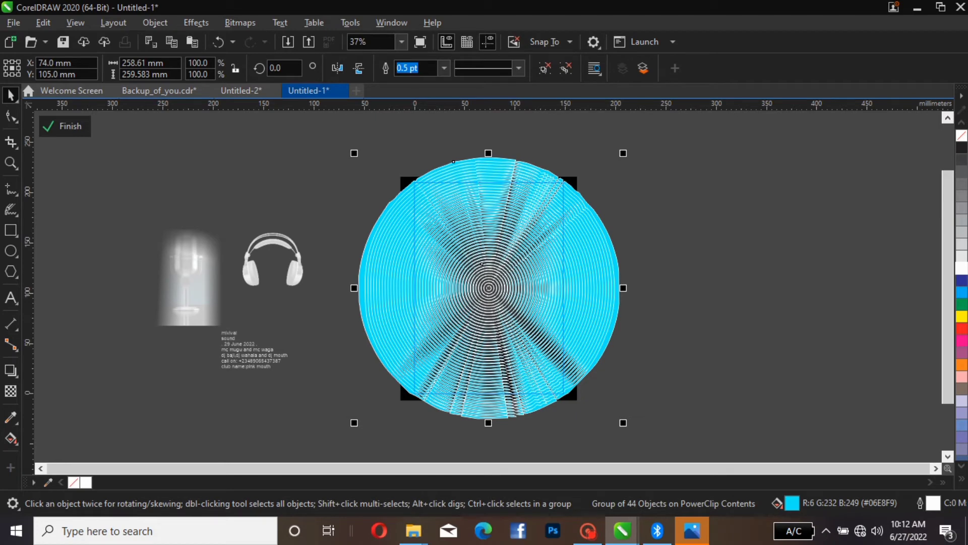
pyautogui.click(962, 135)
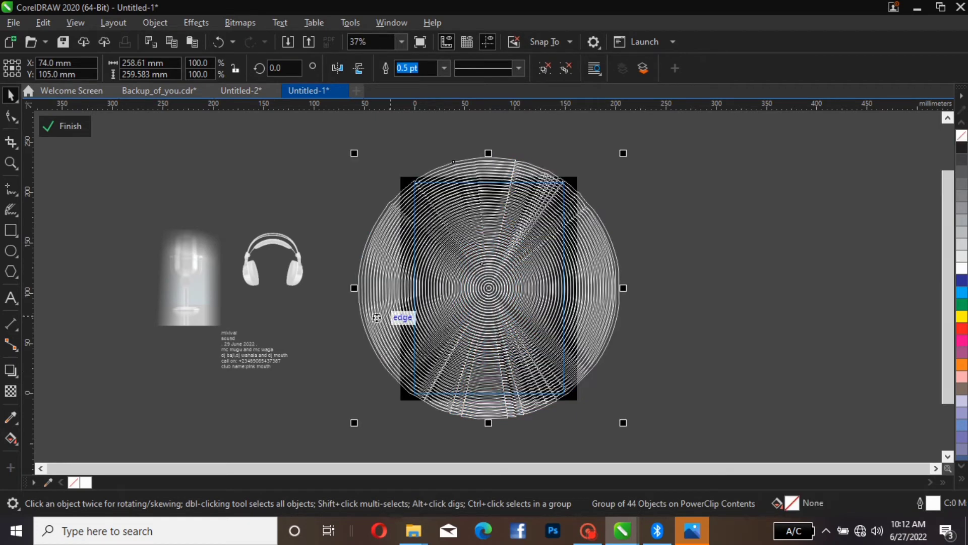
pyautogui.moveTo(535, 310); pyautogui.dragTo(544, 305)
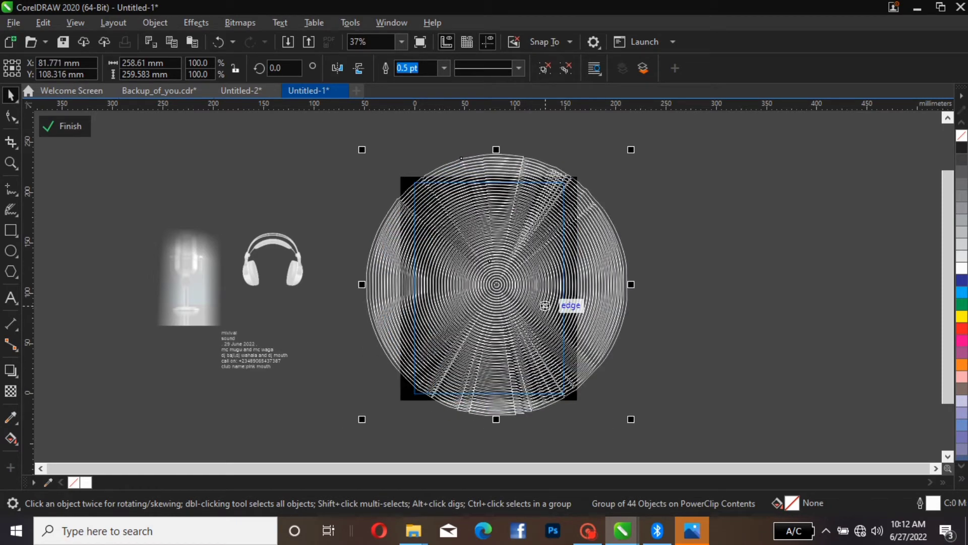
pyautogui.click(545, 306)
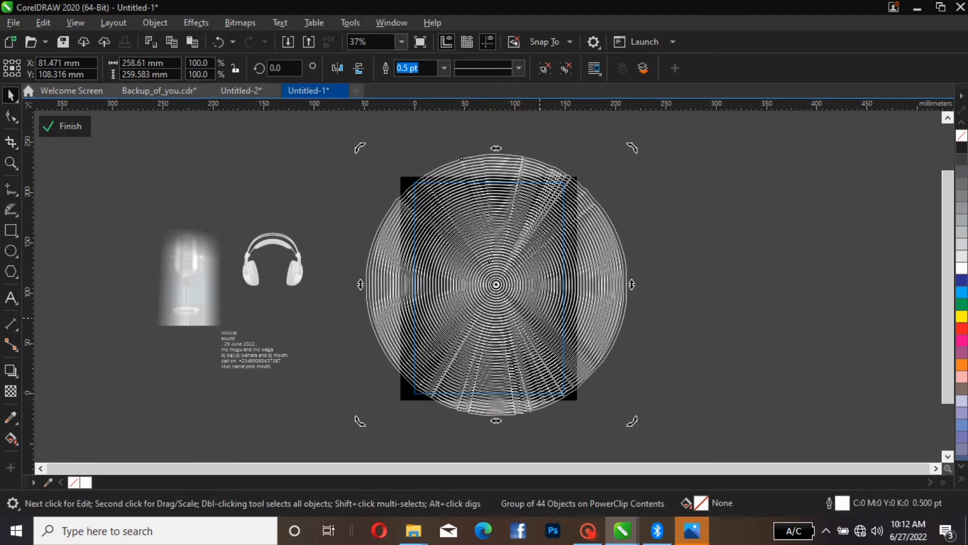
pyautogui.press('Left')
pyautogui.press('Left')
pyautogui.press('Left')
pyautogui.press('Left')
pyautogui.press('Left')
pyautogui.press('Left')
pyautogui.press('Left')
pyautogui.press('Left')
pyautogui.press('Left')
pyautogui.press('Left')
pyautogui.press('Left')
pyautogui.press('Left')
pyautogui.press('Left')
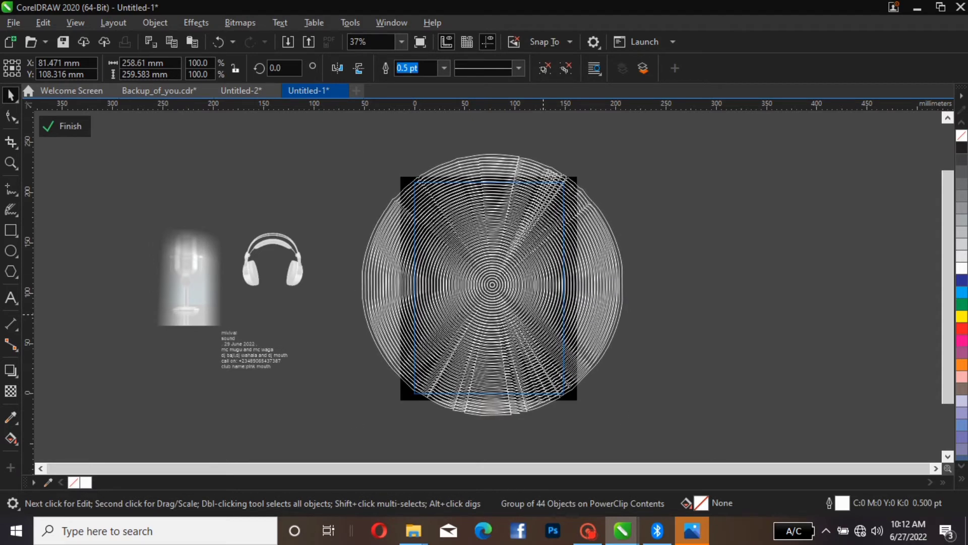
pyautogui.press('Left')
pyautogui.press('Left')
pyautogui.press('Left')
pyautogui.press('Left')
pyautogui.press('Left')
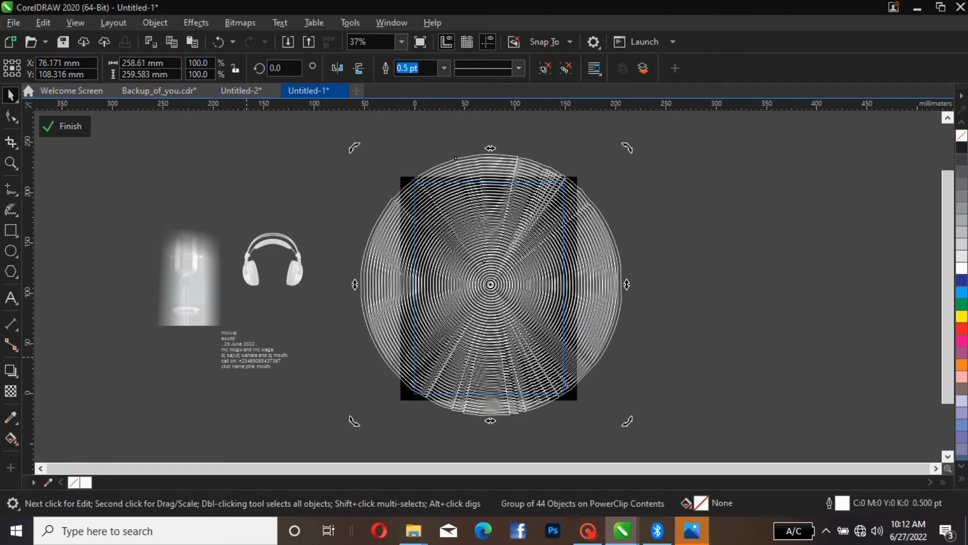
# - Apply a linear fountain transparency to the ring group, fading downward from above the circle to just below the page at about -89°
pyautogui.click(10, 391)
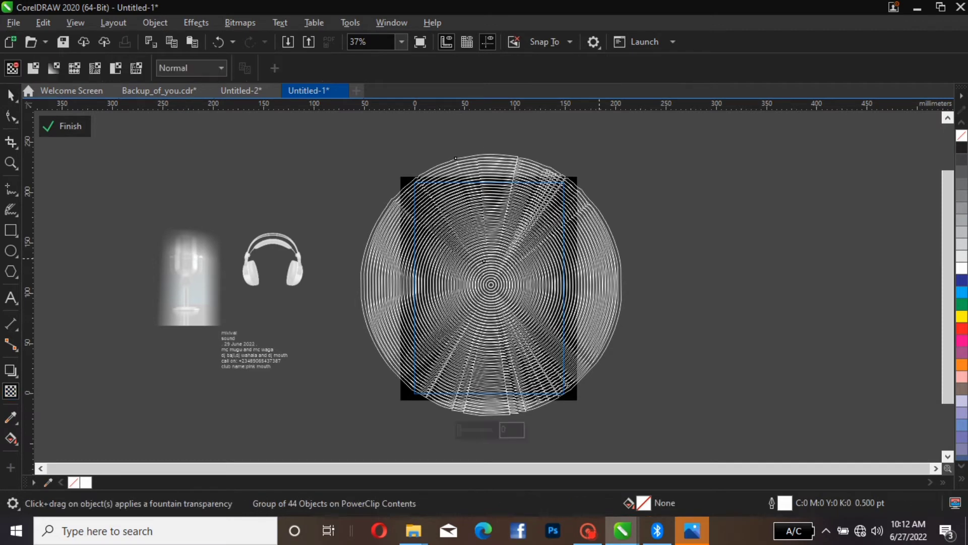
pyautogui.moveTo(487, 276); pyautogui.dragTo(643, 280)
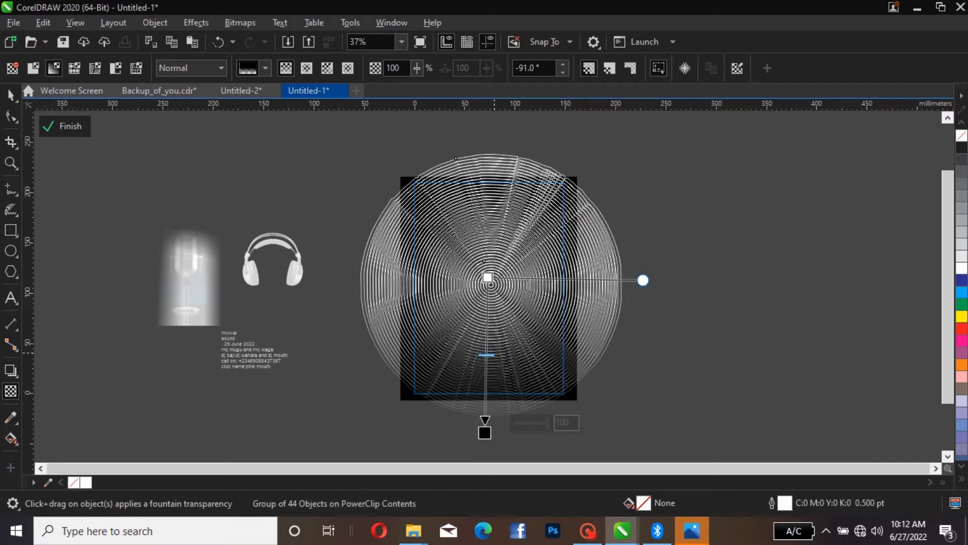
pyautogui.moveTo(487, 355); pyautogui.dragTo(487, 302)
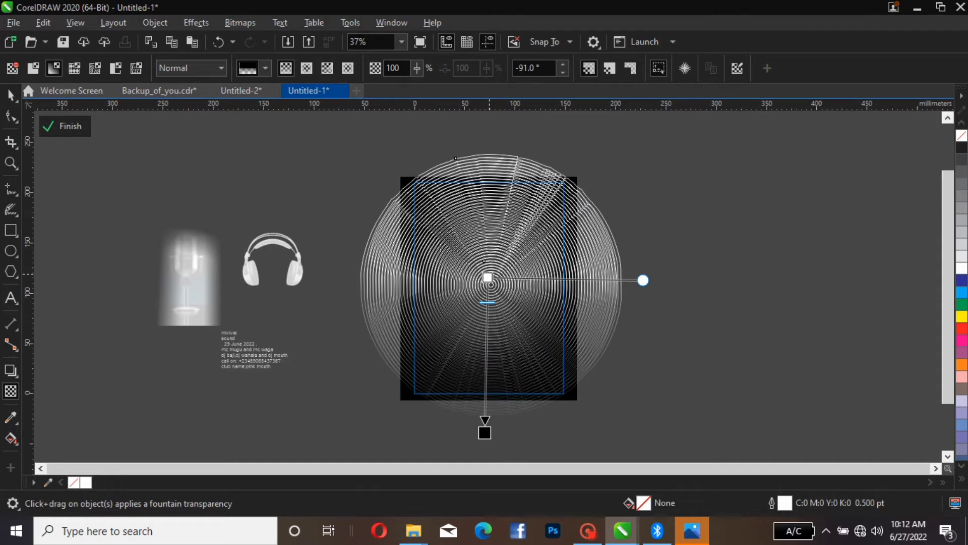
pyautogui.click(479, 204)
pyautogui.moveTo(478, 204); pyautogui.dragTo(476, 182)
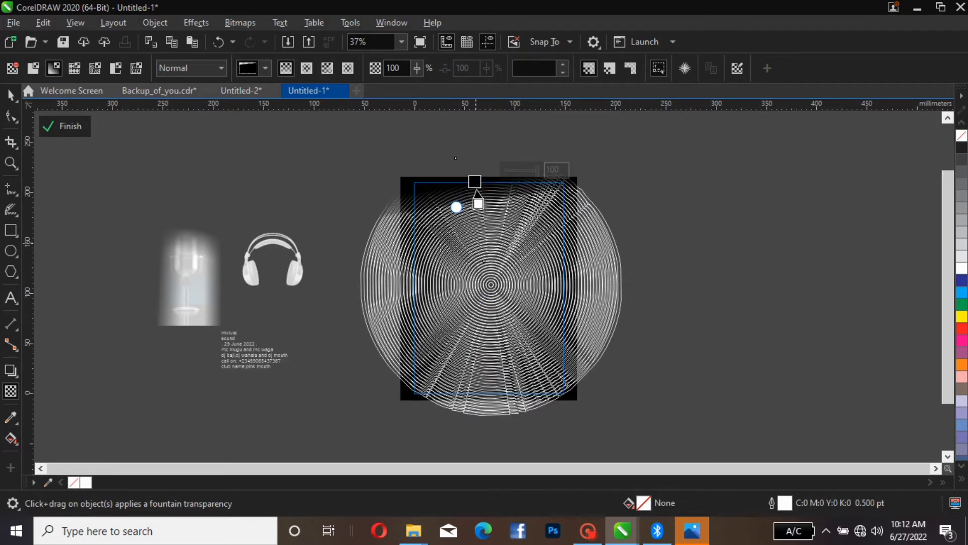
pyautogui.hotkey('ctrl', 'z')
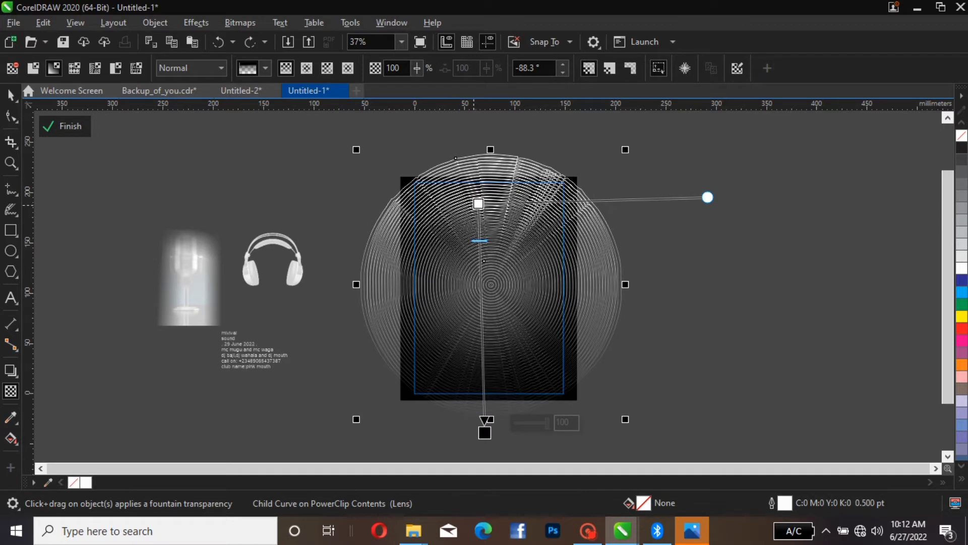
pyautogui.moveTo(479, 204); pyautogui.dragTo(480, 139)
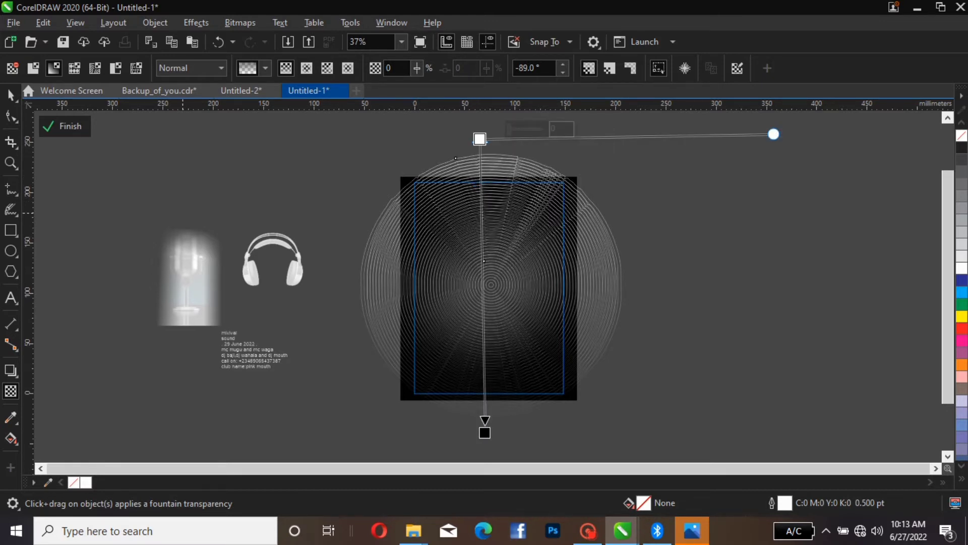
# - Convert the ring group to a 300 dpi RGB bitmap with anti-aliasing and a transparent background
pyautogui.click(240, 22)
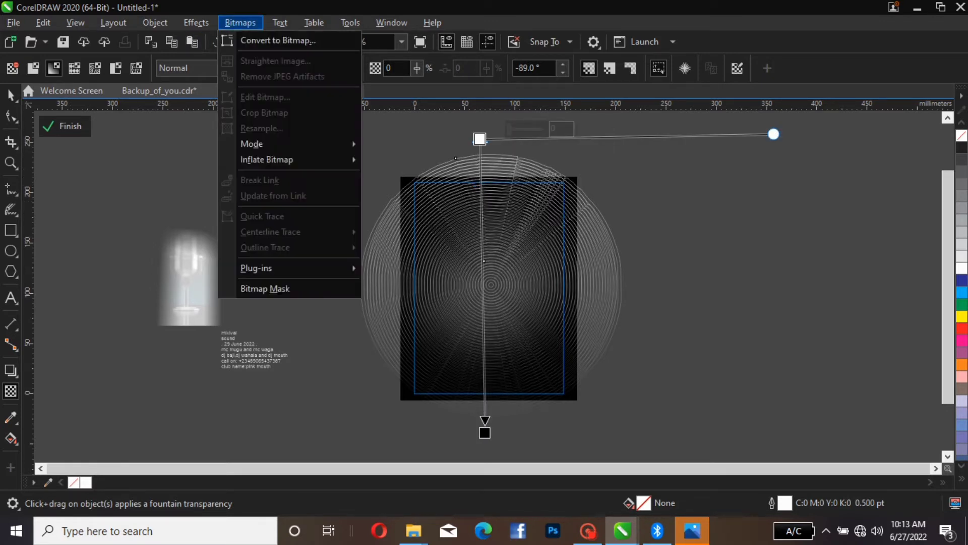
pyautogui.click(278, 40)
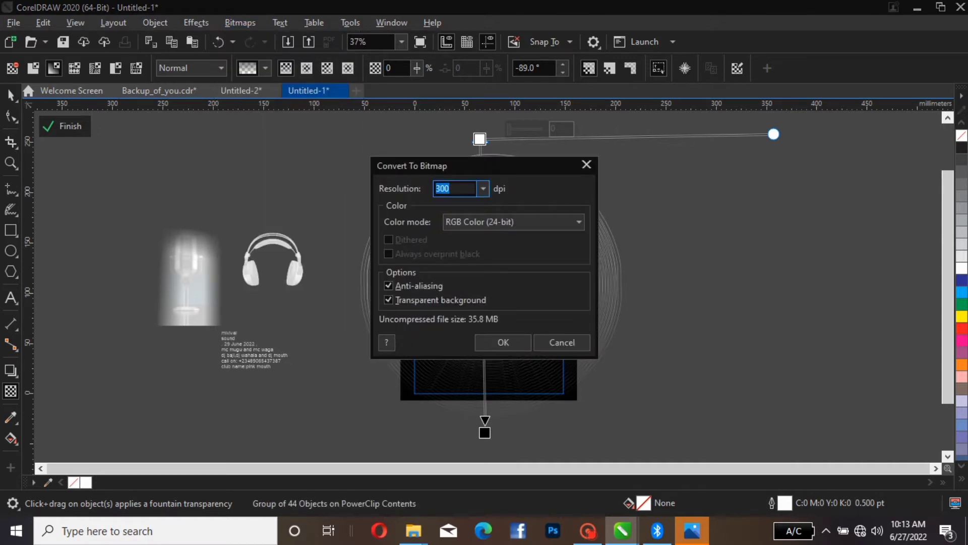
pyautogui.click(504, 342)
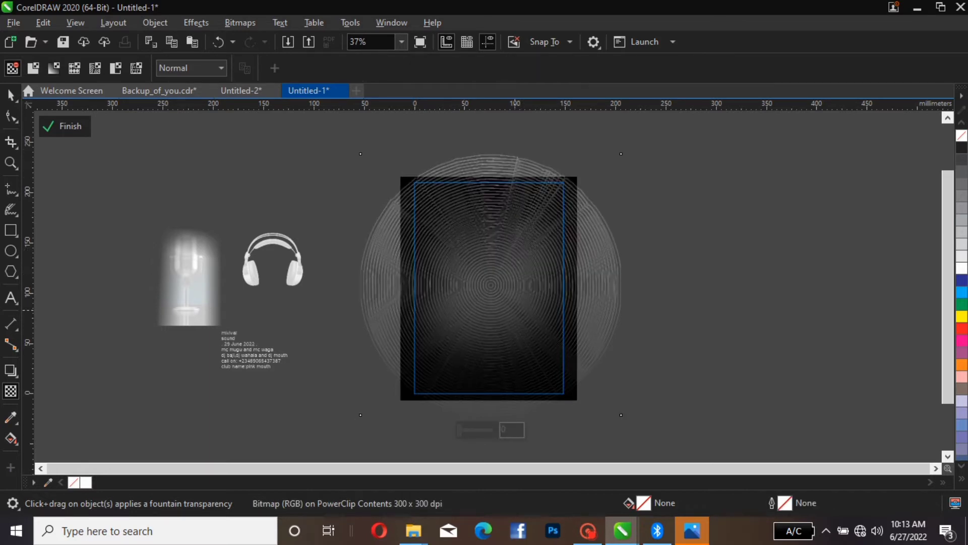
# - Fade the ring bitmap upward with a linear transparency from below the page to above the circle, and finish editing the PowerClip
pyautogui.moveTo(515, 310)
pyautogui.mouseDown()
pyautogui.moveTo(474, 74)
pyautogui.moveTo(494, 121)
pyautogui.mouseUp()
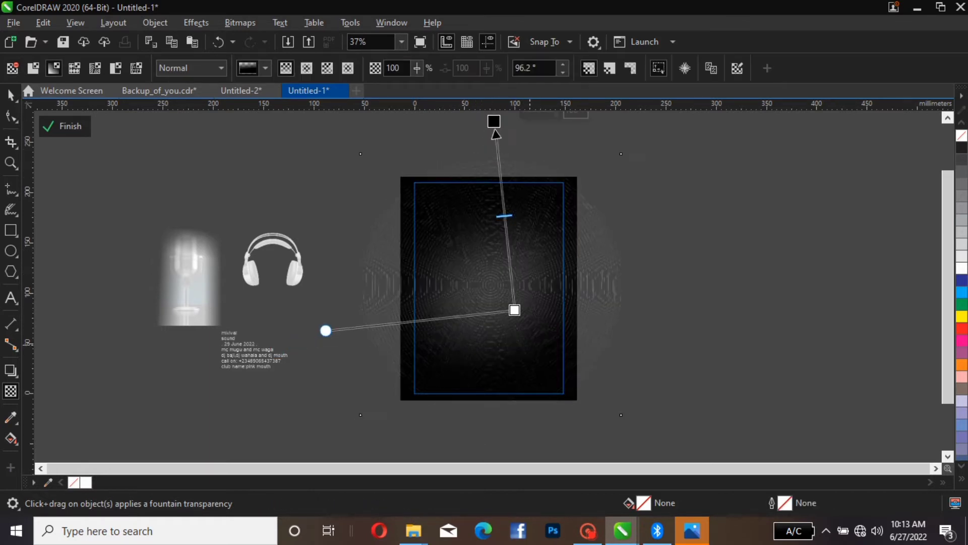
pyautogui.moveTo(515, 310); pyautogui.dragTo(502, 410)
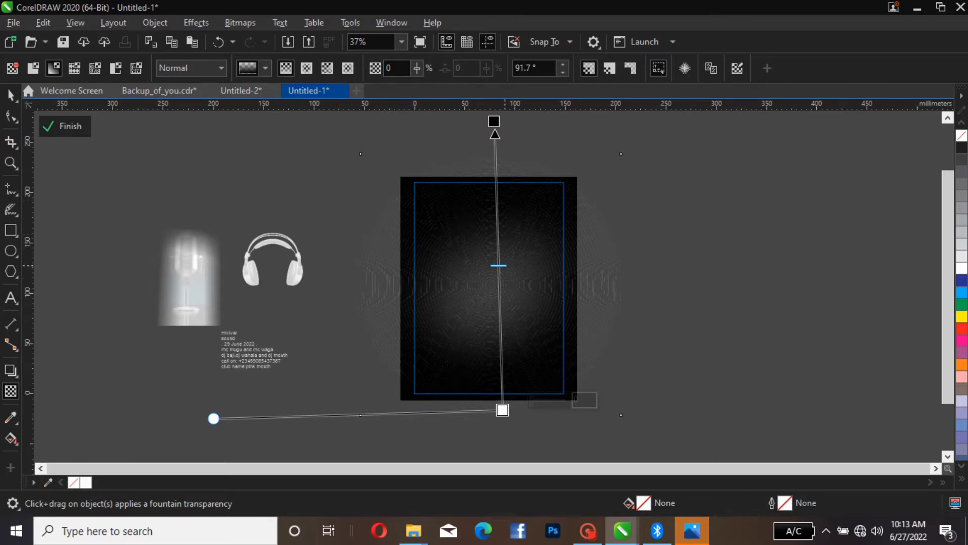
pyautogui.moveTo(498, 265); pyautogui.dragTo(495, 153)
pyautogui.click(11, 95)
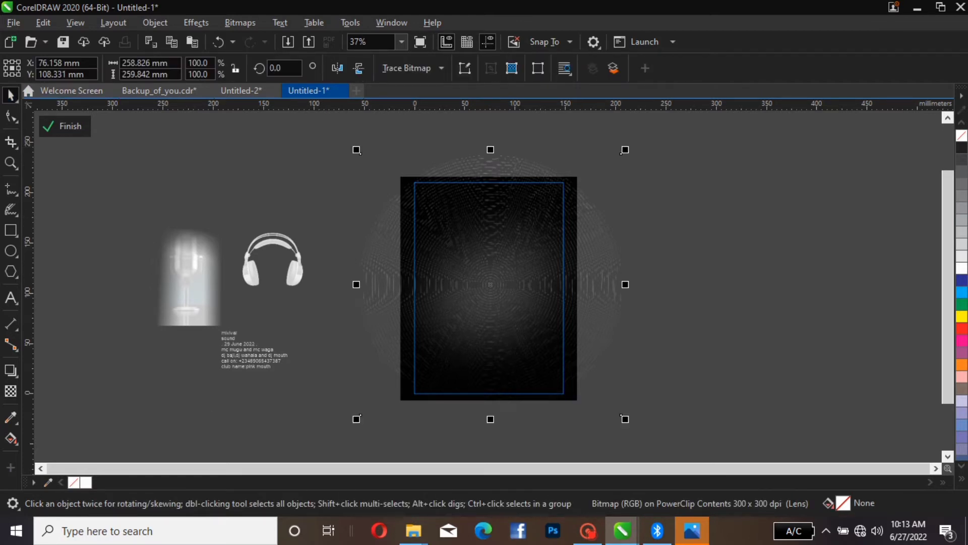
pyautogui.click(64, 126)
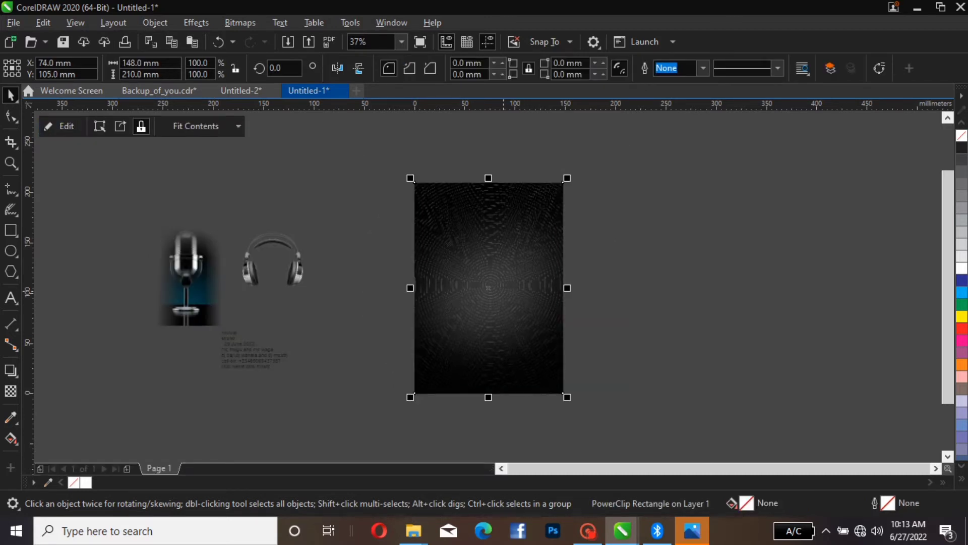
# - Place the headphones in the upper half of the flyer, enlarged to about 114 mm wide and roughly centred across the page
pyautogui.click(272, 242)
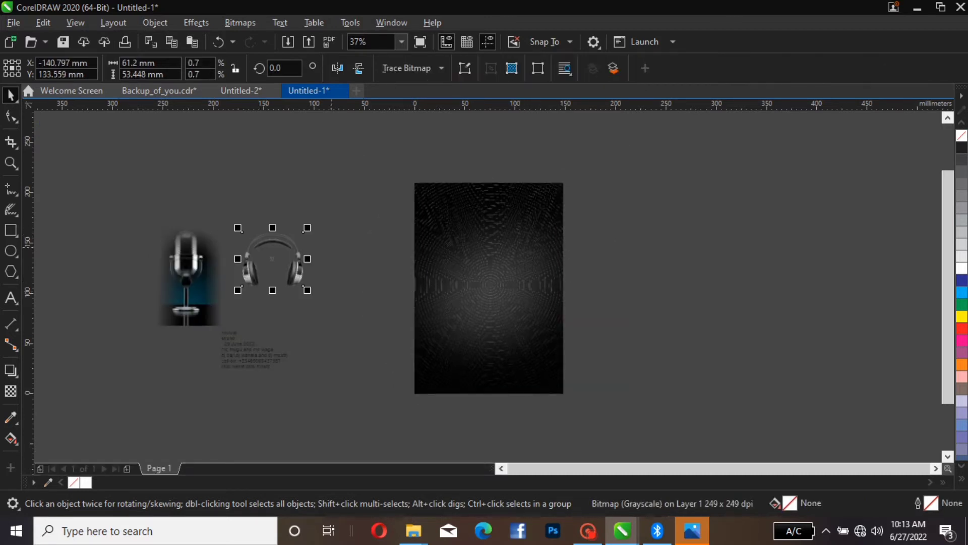
pyautogui.moveTo(272, 243); pyautogui.dragTo(480, 230)
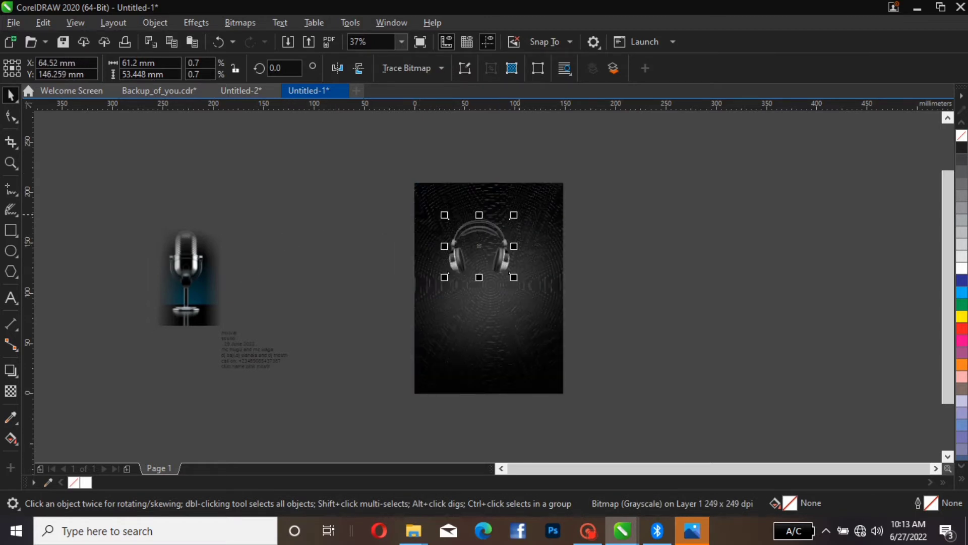
pyautogui.moveTo(511, 273); pyautogui.dragTo(535, 294)
pyautogui.moveTo(500, 228); pyautogui.dragTo(488, 207)
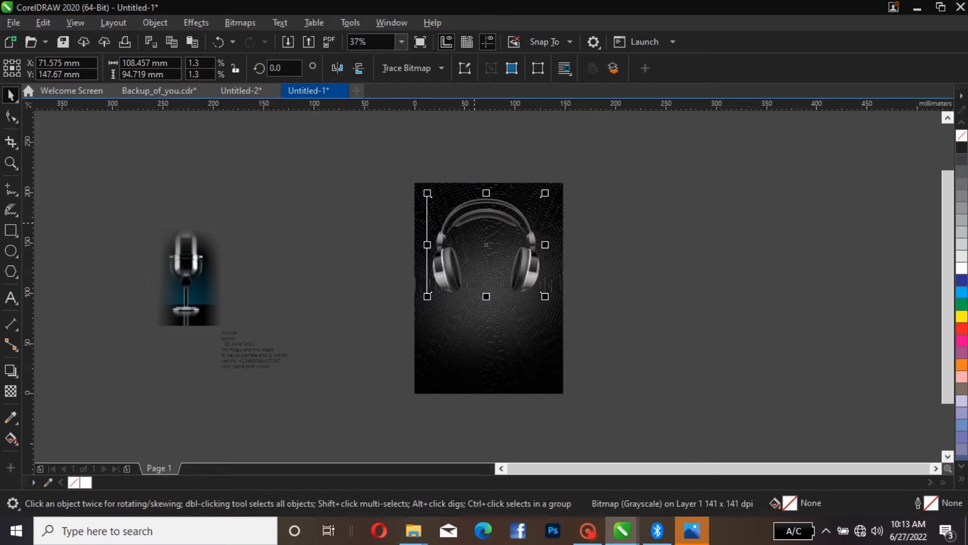
pyautogui.moveTo(548, 191); pyautogui.dragTo(553, 187)
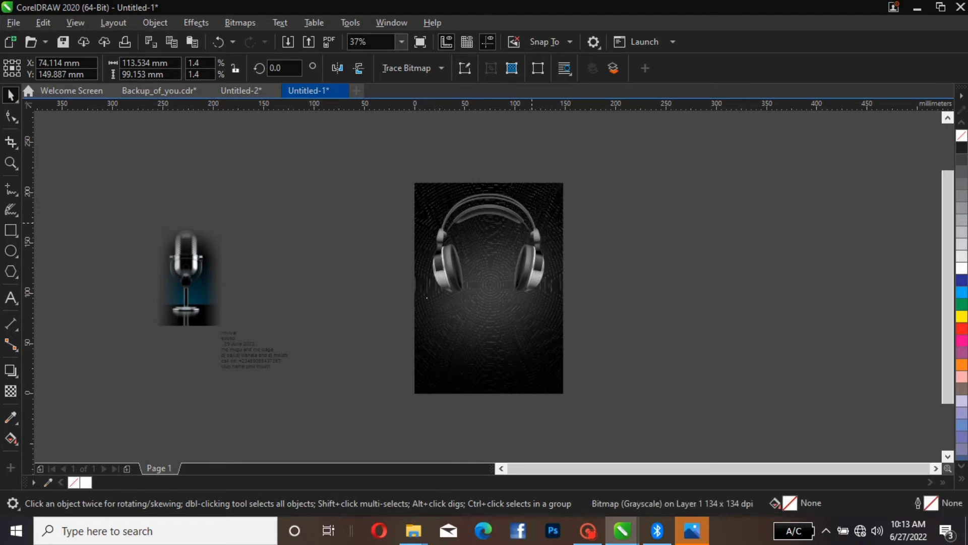
pyautogui.moveTo(532, 223); pyautogui.dragTo(535, 241)
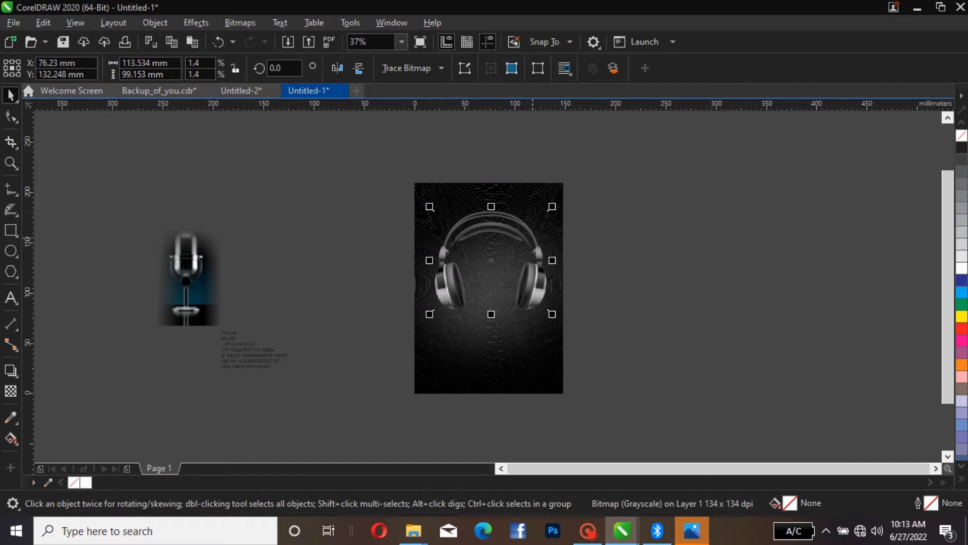
pyautogui.moveTo(492, 260); pyautogui.dragTo(490, 249)
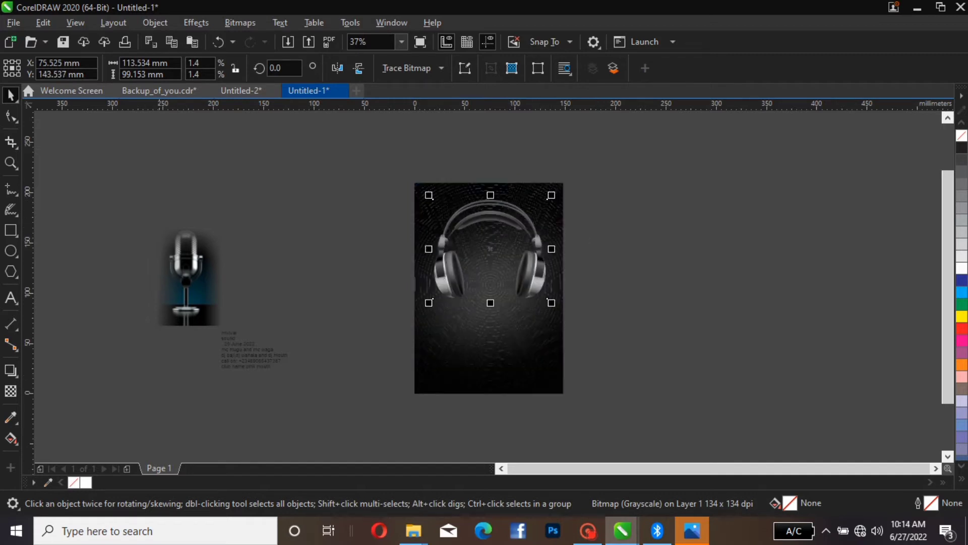
# - Place the microphone between the headphone cups, about 75 mm wide and 97 mm high, centred near X 74 mm, Y 93 mm
pyautogui.click(183, 275)
pyautogui.moveTo(182, 274); pyautogui.dragTo(474, 299)
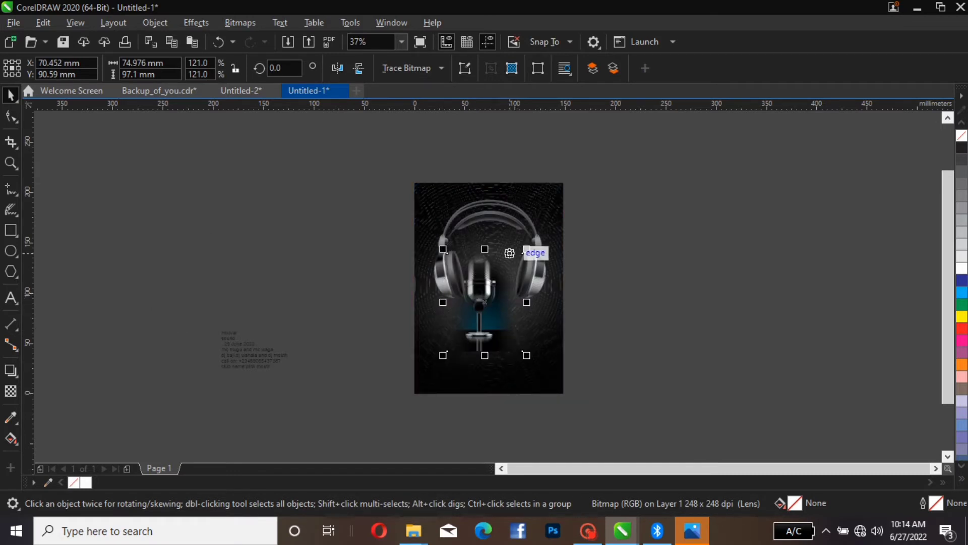
pyautogui.click(526, 249)
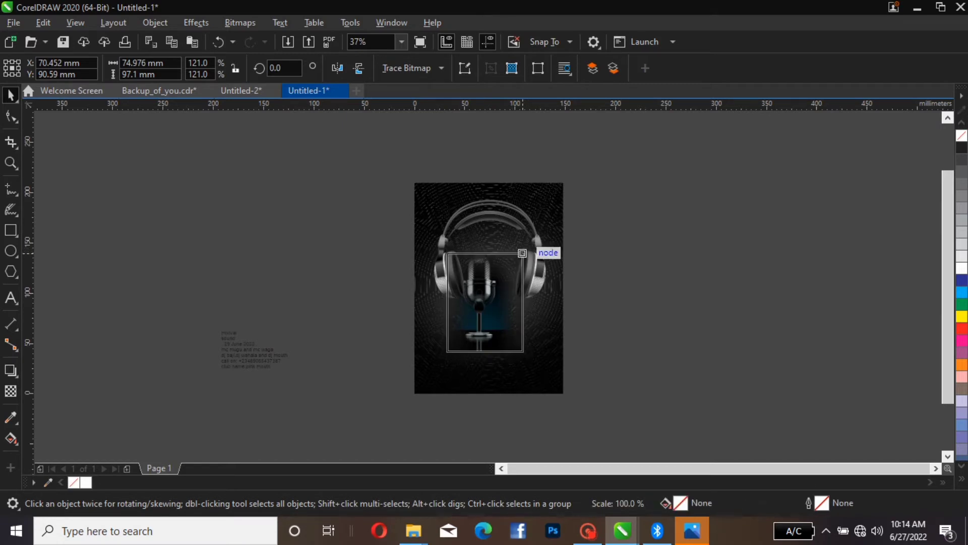
pyautogui.moveTo(526, 249); pyautogui.dragTo(484, 250)
pyautogui.click(484, 250)
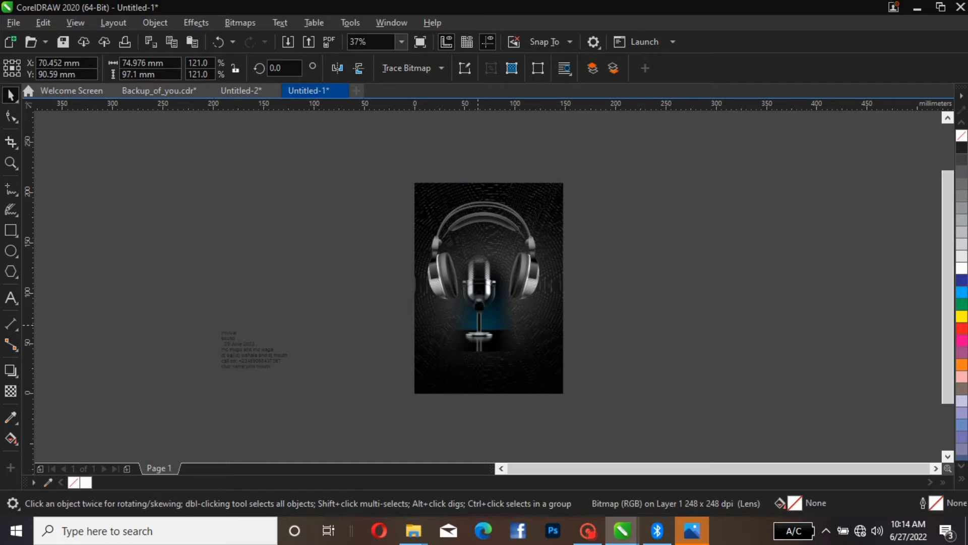
pyautogui.moveTo(485, 302); pyautogui.dragTo(489, 300)
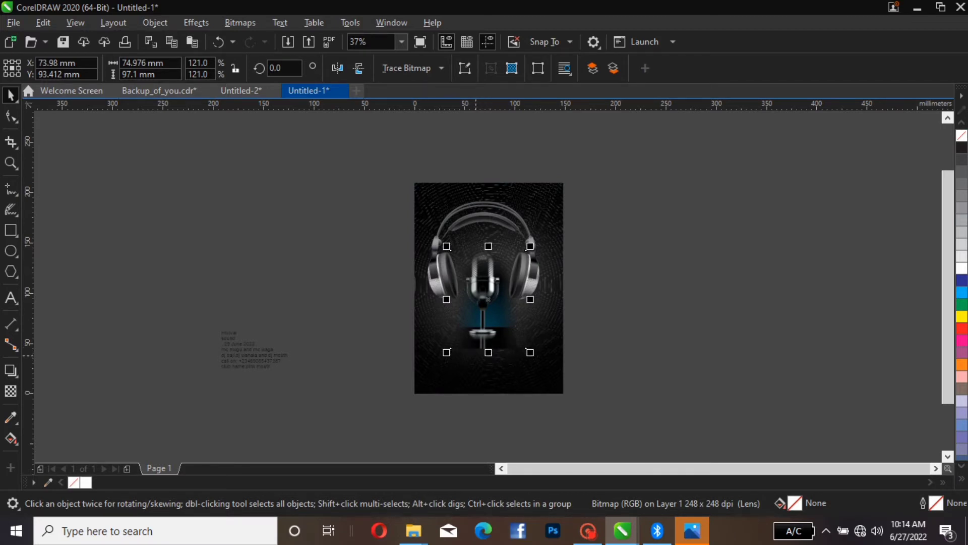
# - Fade the microphone's upper-left edge with a linear transparency at about 125°, and convert it to a 300 dpi RGB bitmap with transparent background
pyautogui.click(10, 391)
pyautogui.moveTo(467, 242); pyautogui.dragTo(482, 266)
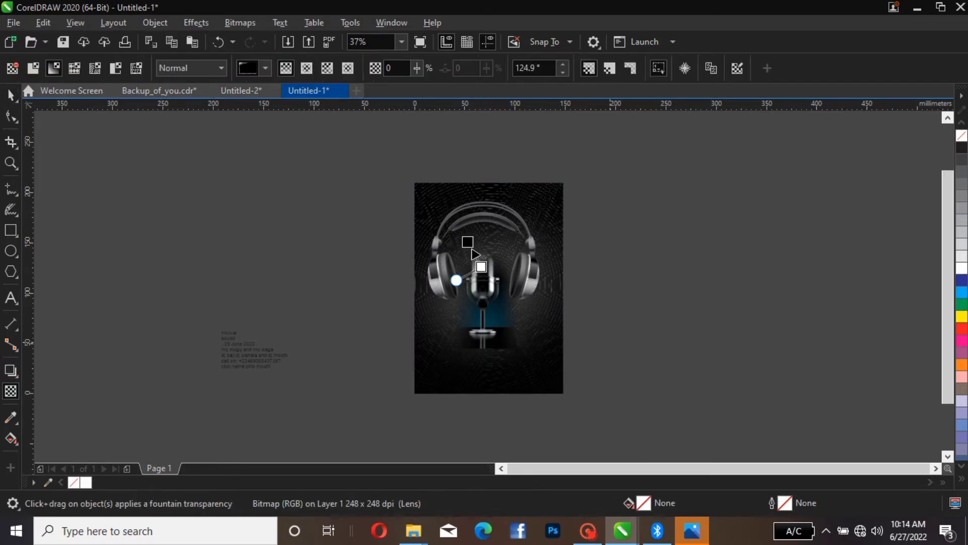
pyautogui.click(240, 22)
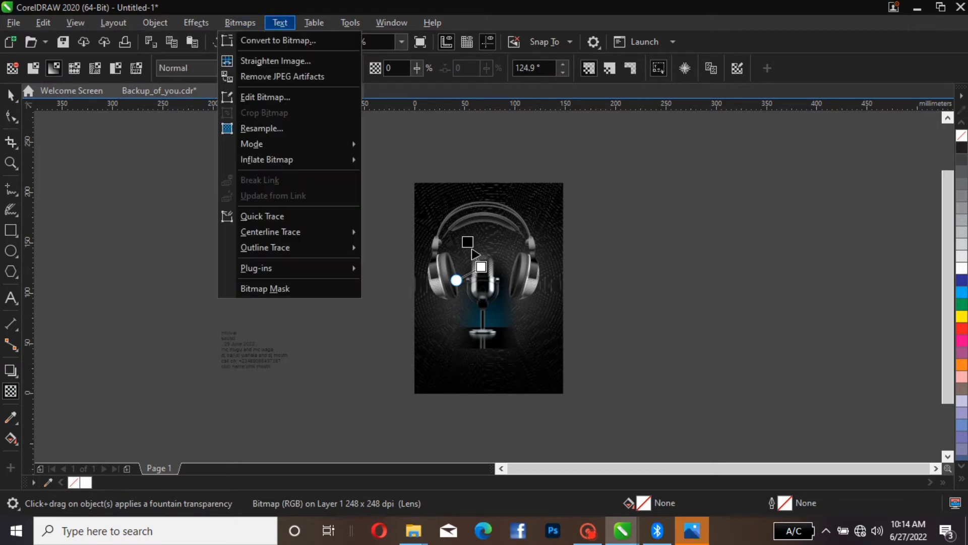
pyautogui.click(278, 41)
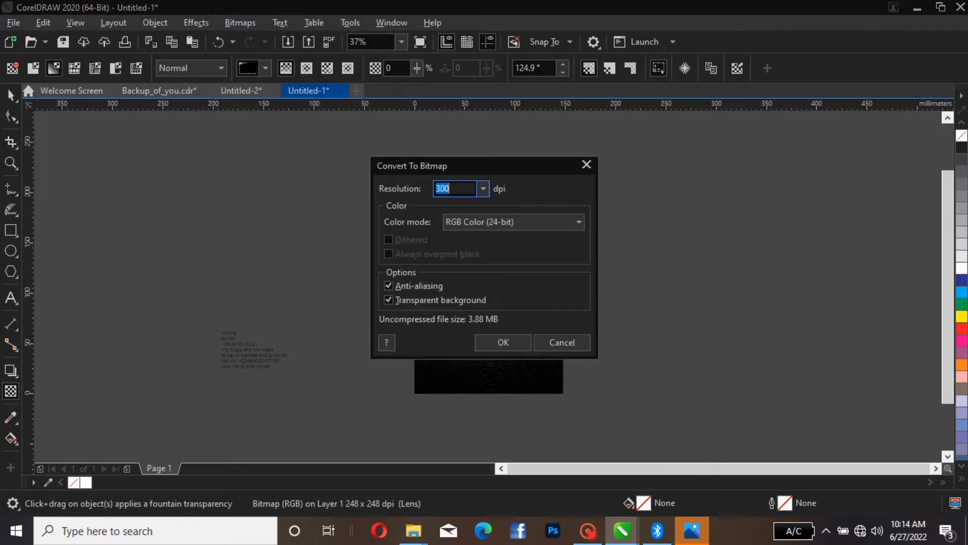
pyautogui.click(501, 342)
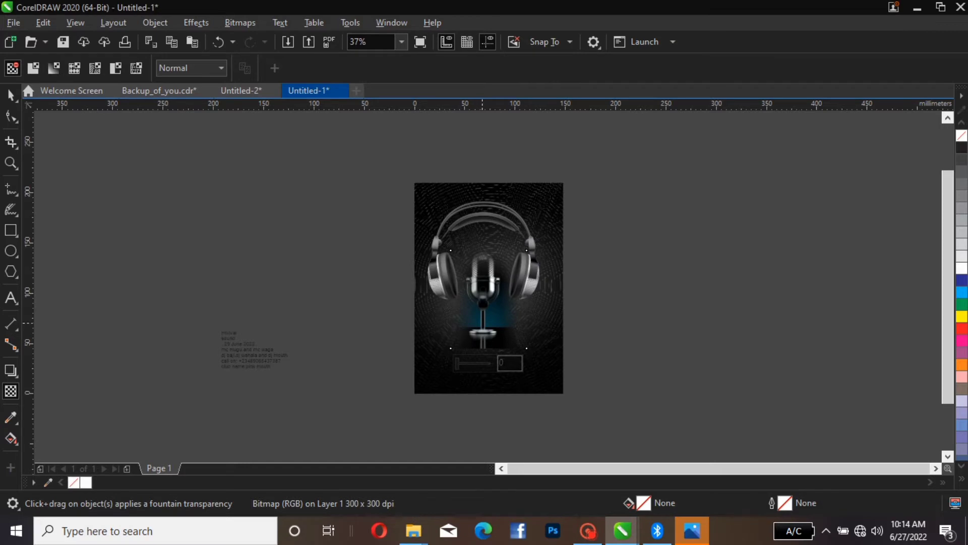
# - Fade the lower end of the microphone into the background with a downward linear transparency from its stand to just below its base
pyautogui.moveTo(481, 322); pyautogui.dragTo(477, 355)
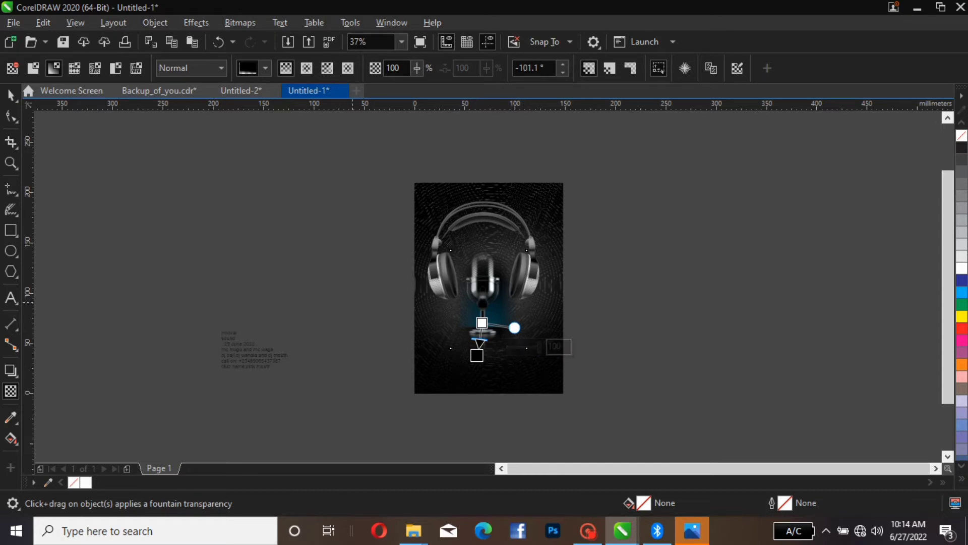
pyautogui.press('space')
pyautogui.press('Escape')
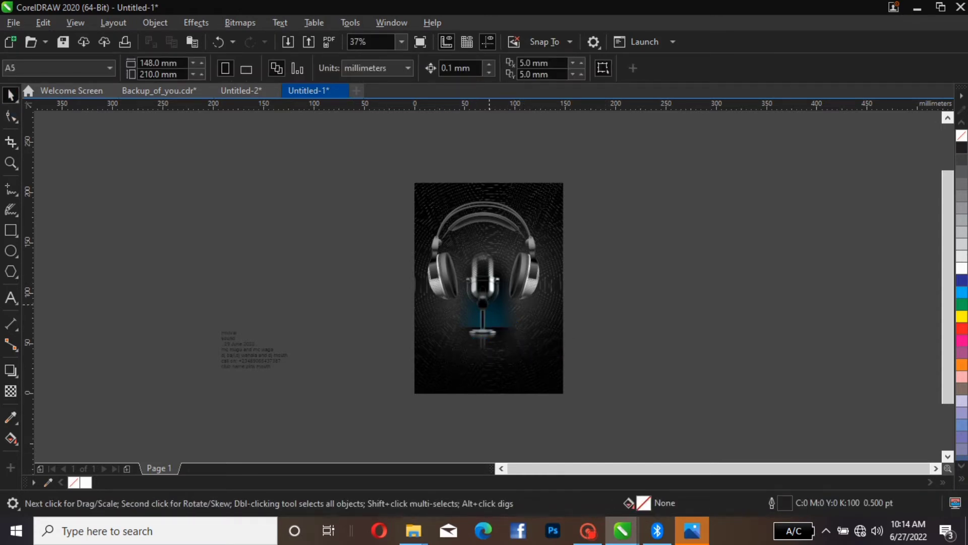
pyautogui.click(487, 345)
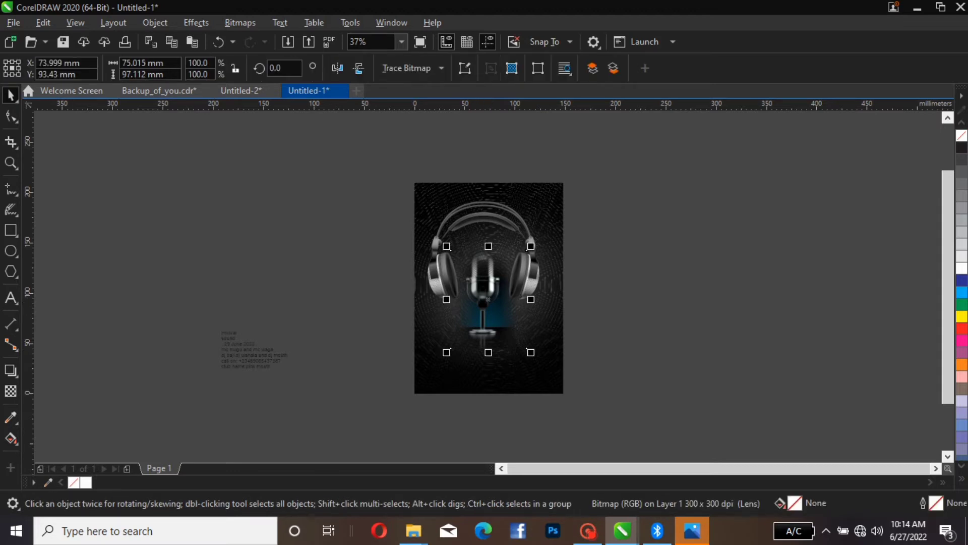
pyautogui.click(11, 390)
pyautogui.moveTo(482, 323); pyautogui.dragTo(480, 348)
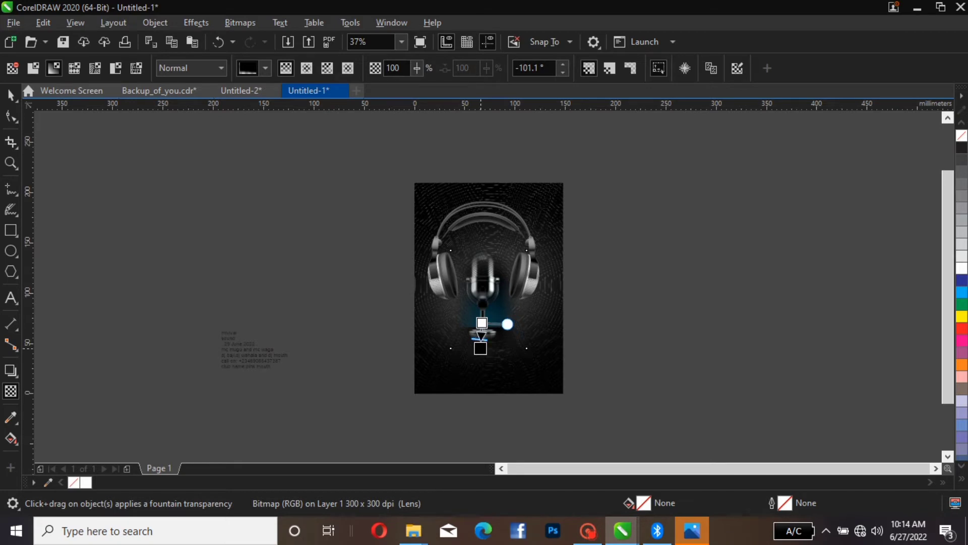
pyautogui.press('space')
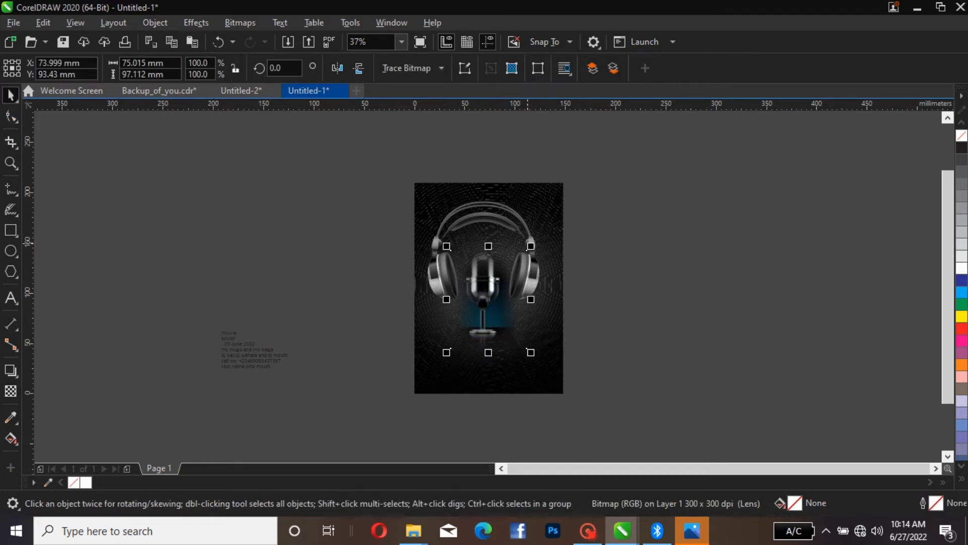
# - Centre the headphones across the page and move them lower around the microphone, at about X 74 mm, Y 132 mm
pyautogui.click(536, 243)
pyautogui.moveTo(616, 187); pyautogui.dragTo(398, 335)
pyautogui.press('Escape')
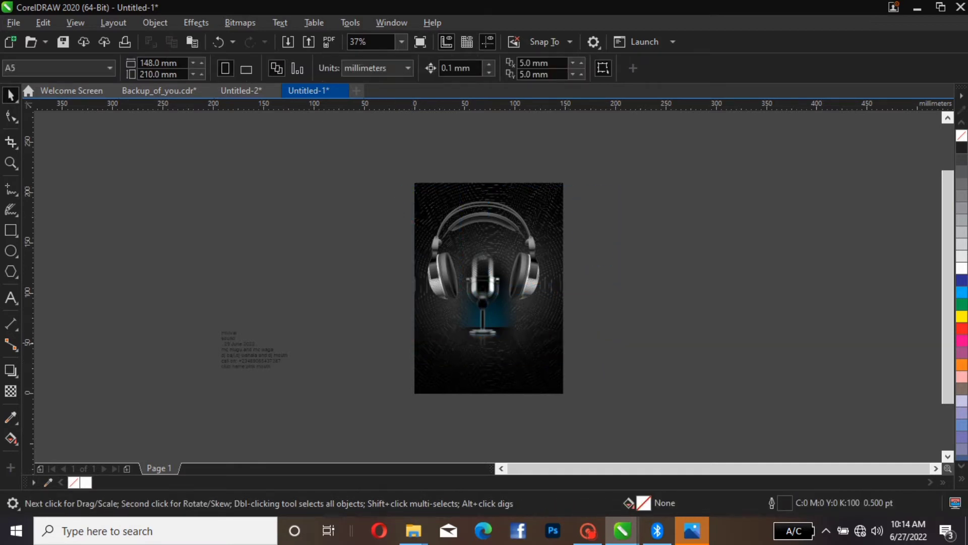
pyautogui.click(485, 242)
pyautogui.moveTo(484, 242)
pyautogui.mouseDown()
pyautogui.moveTo(485, 287)
pyautogui.moveTo(485, 261)
pyautogui.mouseUp()
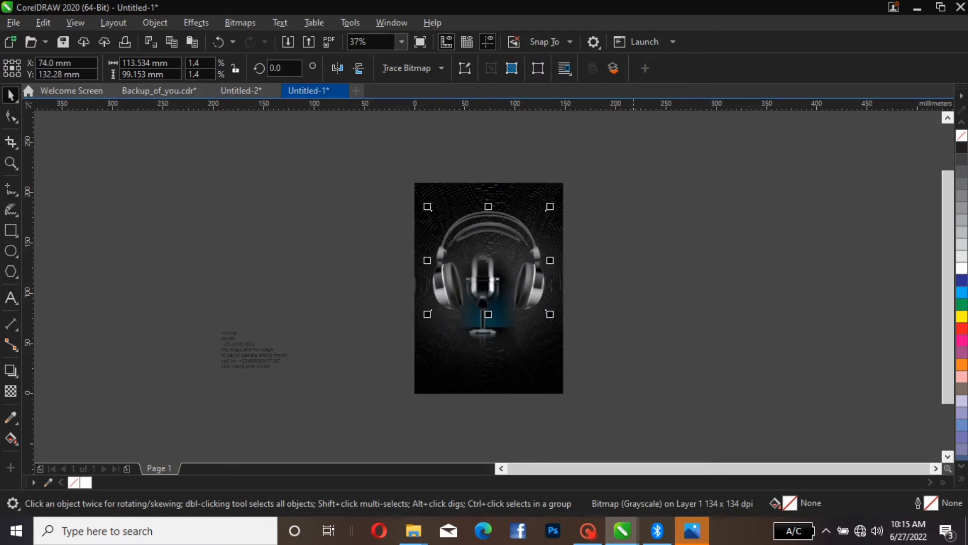
pyautogui.press('Escape')
# - Shift the microphone right to about X 81 mm and raise the headphones slightly to about Y 135 mm
pyautogui.click(494, 334)
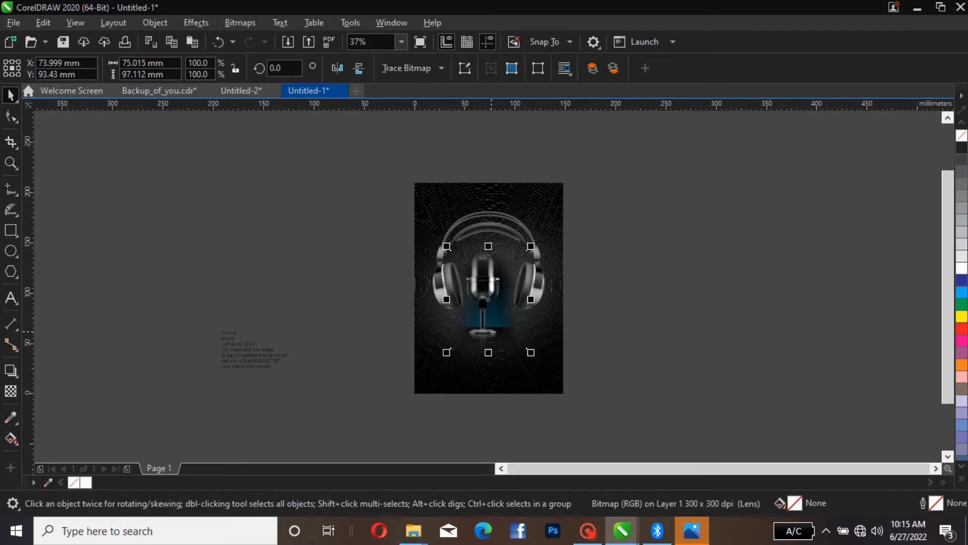
pyautogui.moveTo(492, 331); pyautogui.dragTo(499, 331)
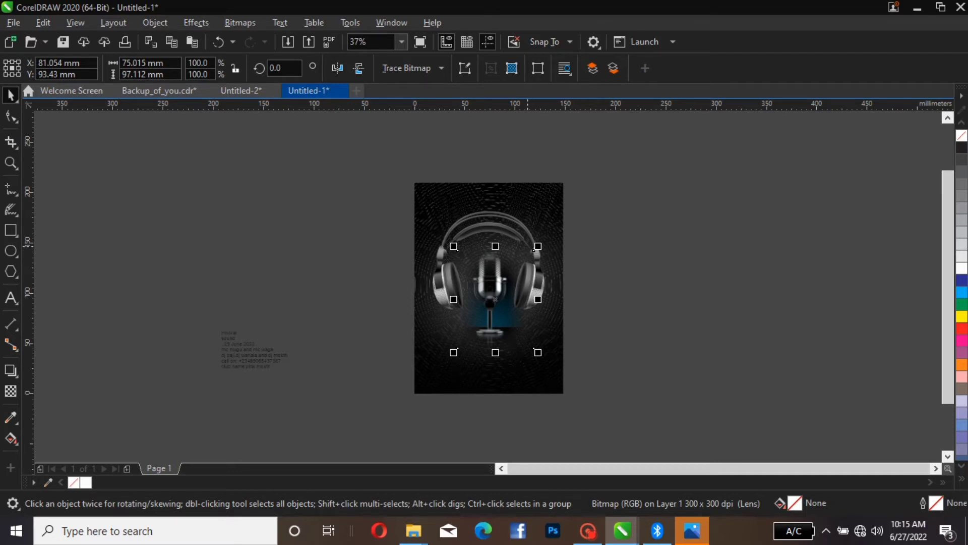
pyautogui.click(525, 247)
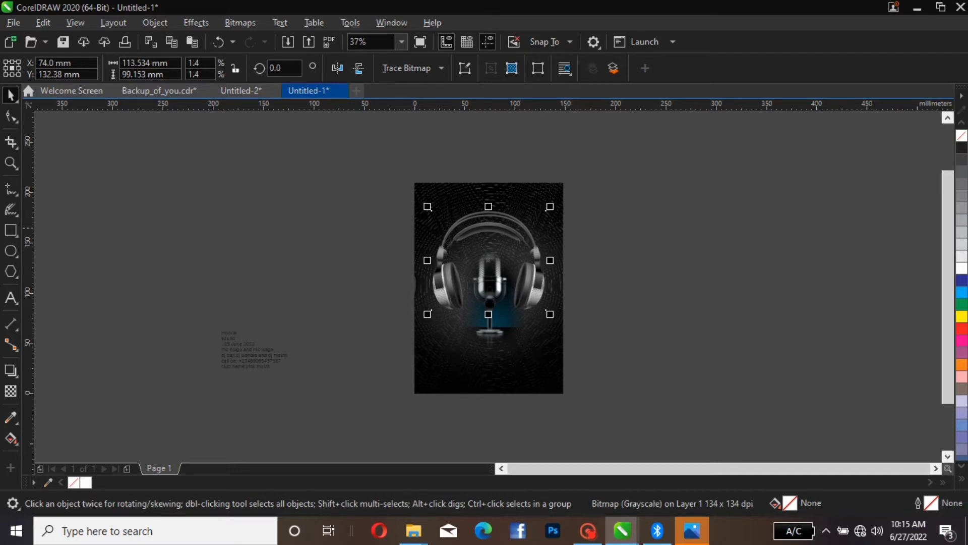
pyautogui.moveTo(525, 247); pyautogui.dragTo(521, 248)
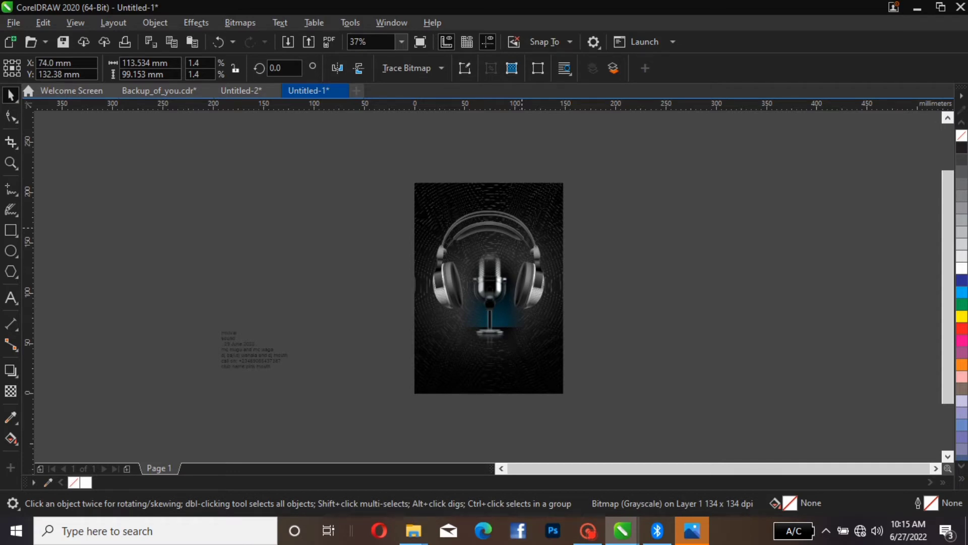
pyautogui.moveTo(521, 248); pyautogui.dragTo(521, 246)
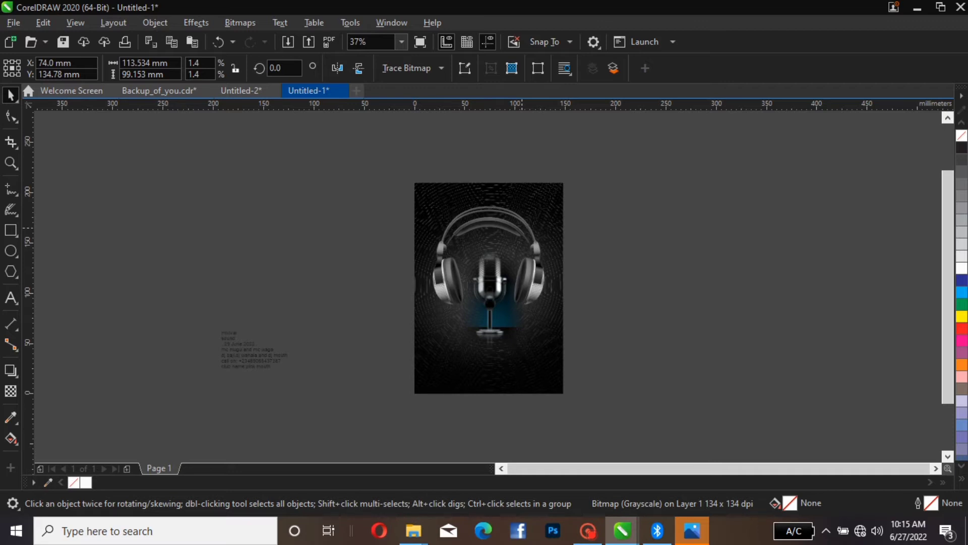
pyautogui.moveTo(521, 245); pyautogui.dragTo(521, 242)
# - Fill the event text block with white and enlarge it to about 40 pt beside the page
pyautogui.click(255, 350)
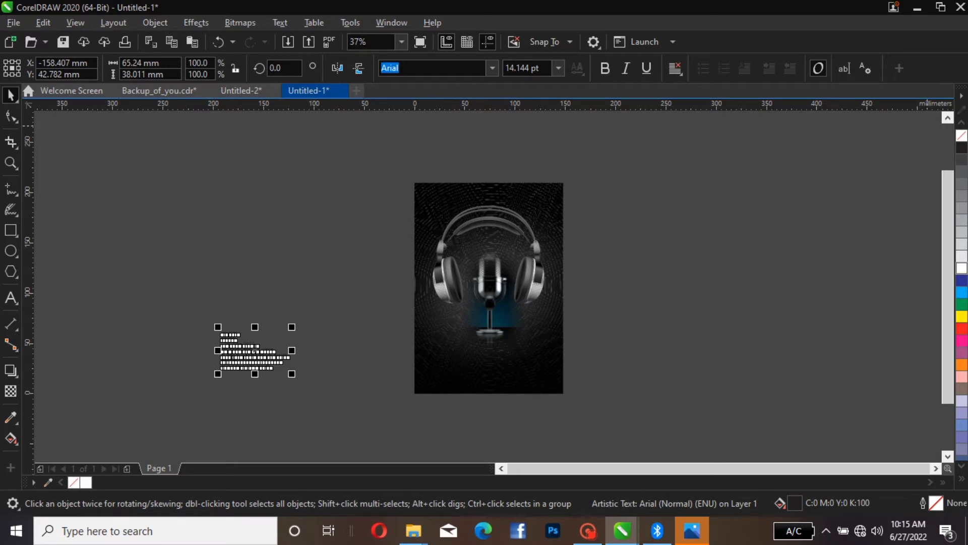
pyautogui.click(962, 268)
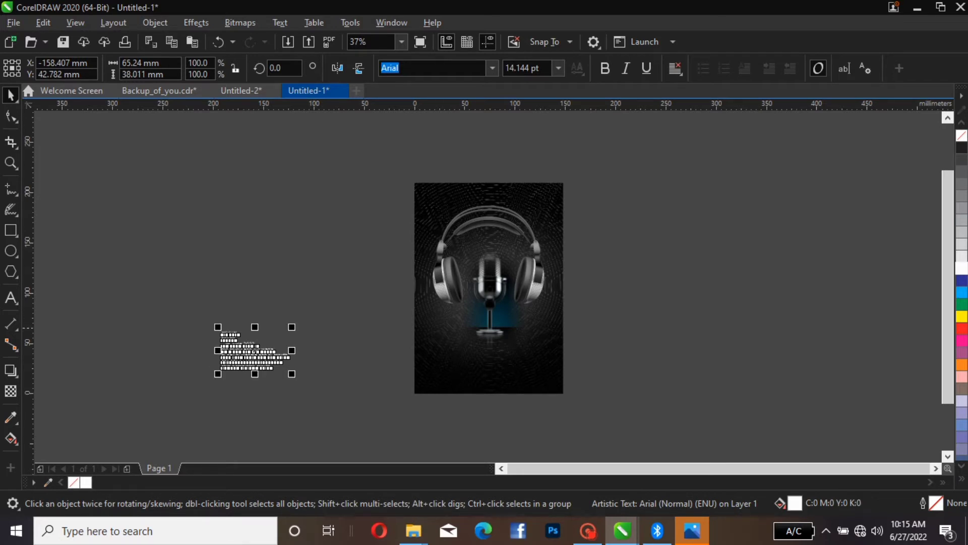
pyautogui.moveTo(291, 326); pyautogui.dragTo(413, 256)
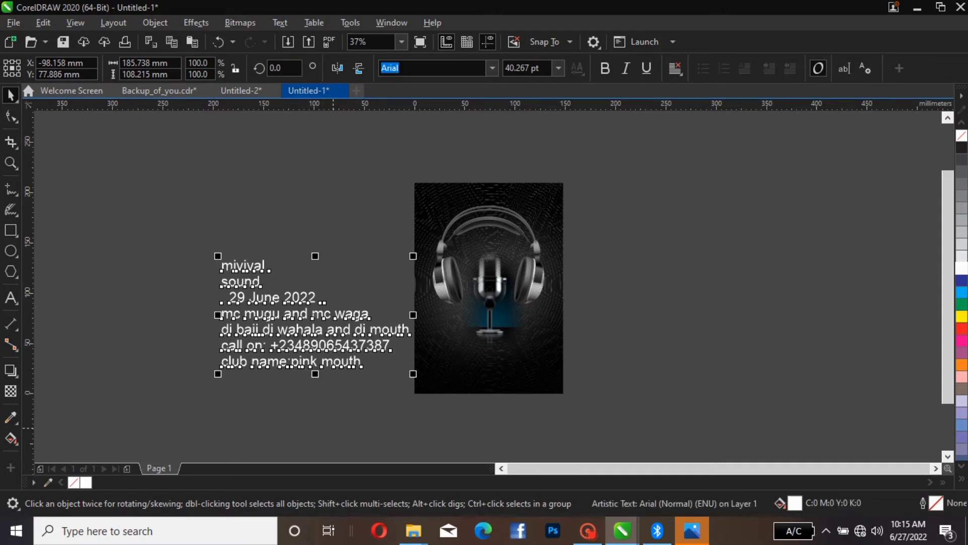
# - Break the event text into separate lines and place "mivival" over the headphone band at about 54 pt
pyautogui.hotkey('ctrl', 'k')
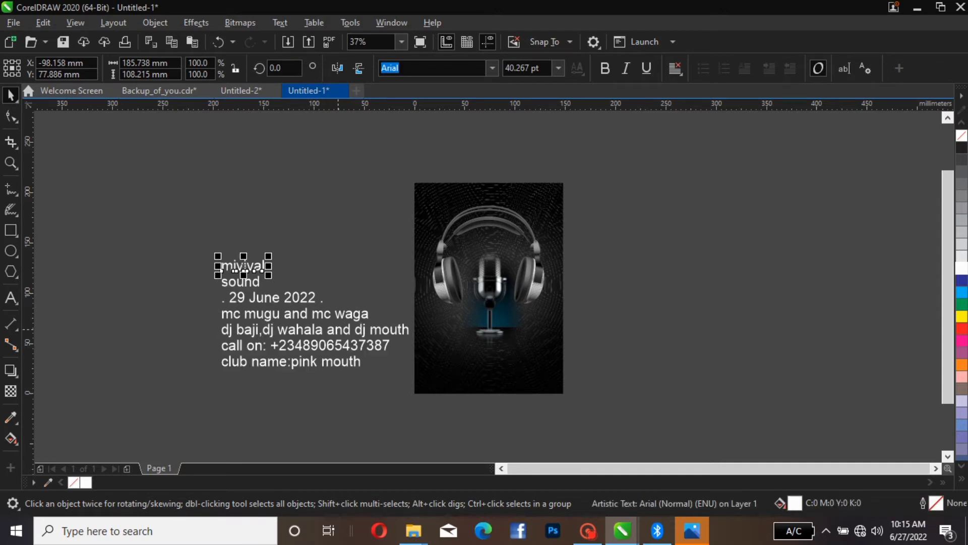
pyautogui.moveTo(244, 271); pyautogui.dragTo(526, 206)
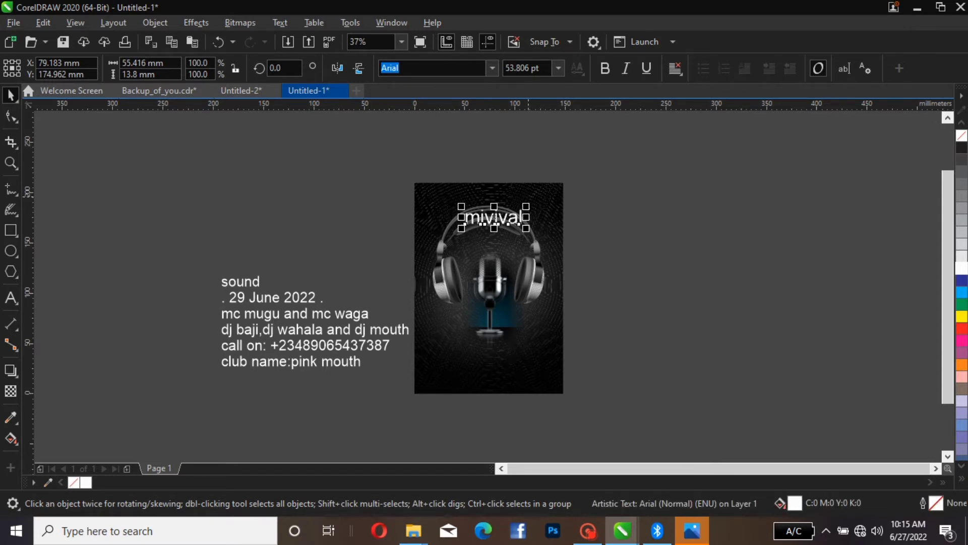
# - Change the "mivival" title to uppercase and enlarge it to about 92 pt, roughly 122 mm wide across the headphone band
pyautogui.click(280, 22)
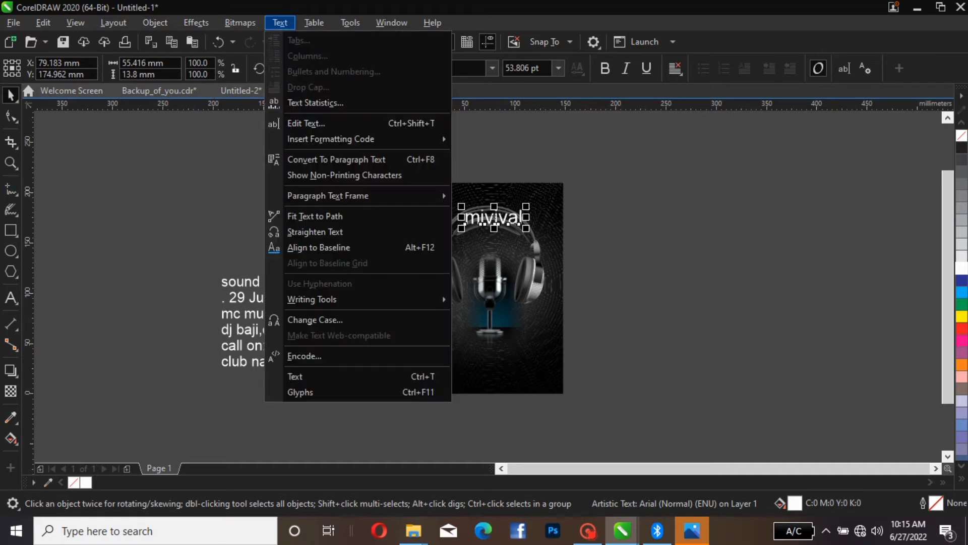
pyautogui.click(315, 319)
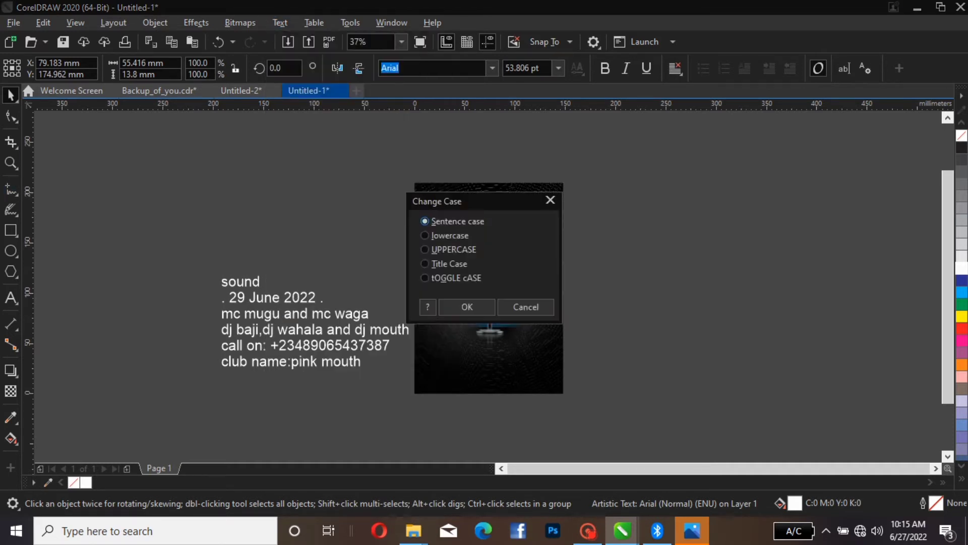
pyautogui.click(425, 264)
pyautogui.click(424, 250)
pyautogui.click(467, 307)
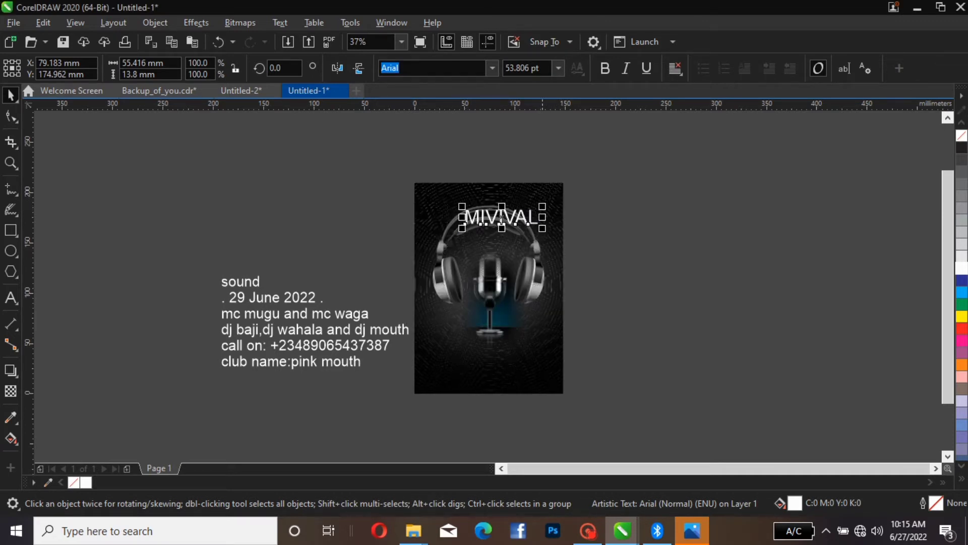
pyautogui.moveTo(542, 207); pyautogui.dragTo(563, 202)
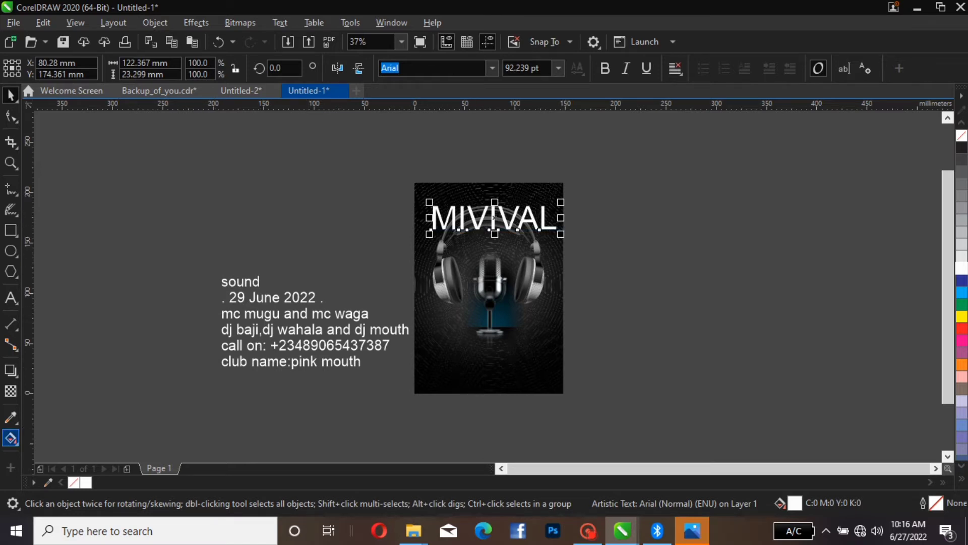
# - Give the MIVIVAL title a vertical linear fountain fill from white just above the letters to mid grey just below them
pyautogui.click(10, 438)
pyautogui.moveTo(493, 174); pyautogui.dragTo(494, 238)
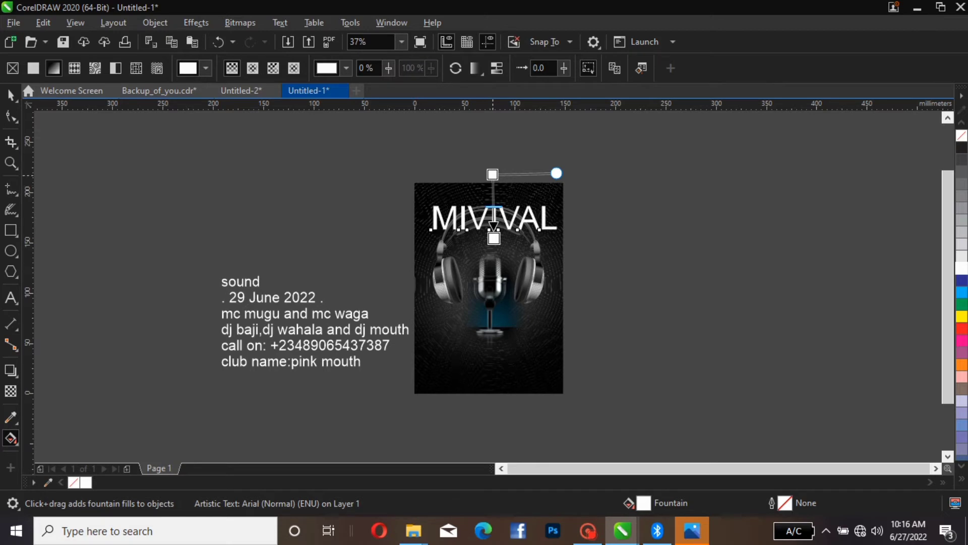
pyautogui.click(494, 175)
pyautogui.click(962, 183)
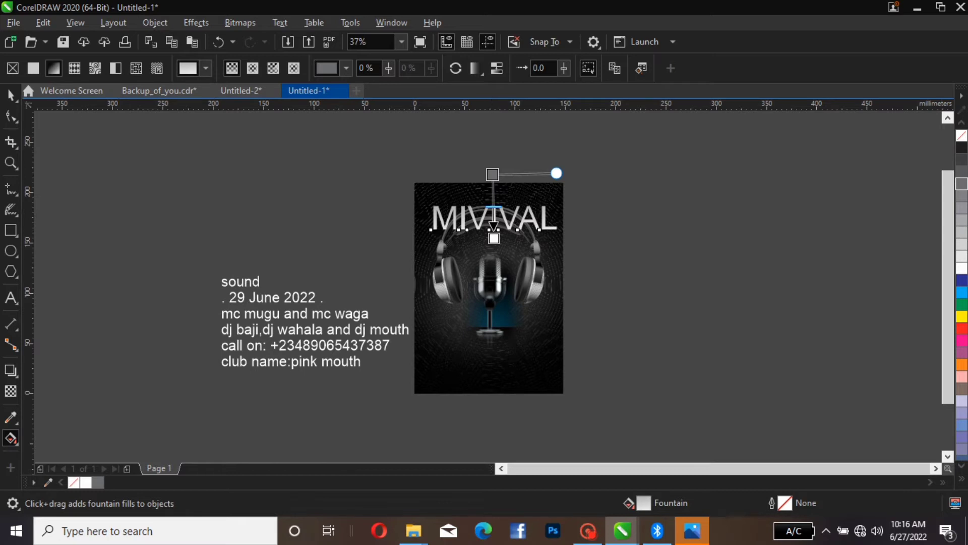
pyautogui.click(962, 268)
pyautogui.click(494, 238)
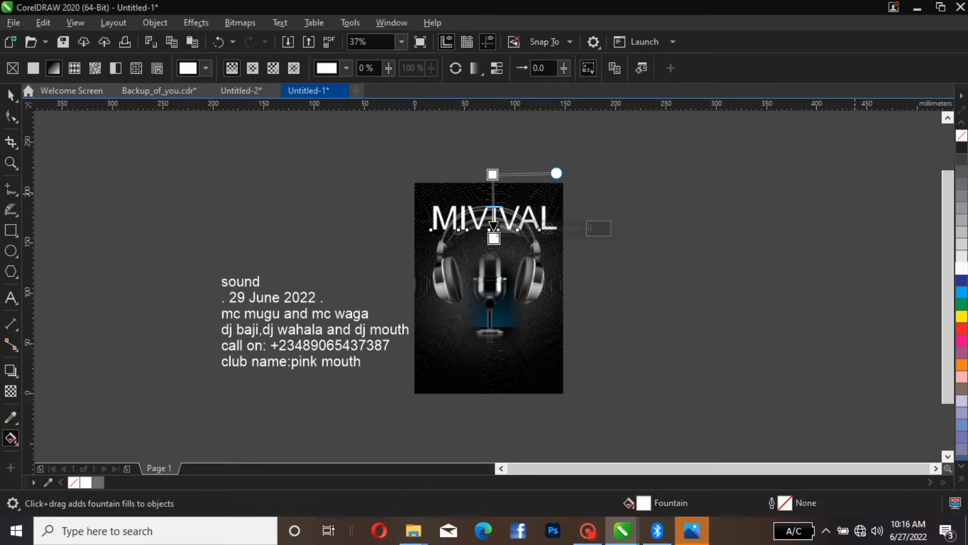
pyautogui.click(962, 220)
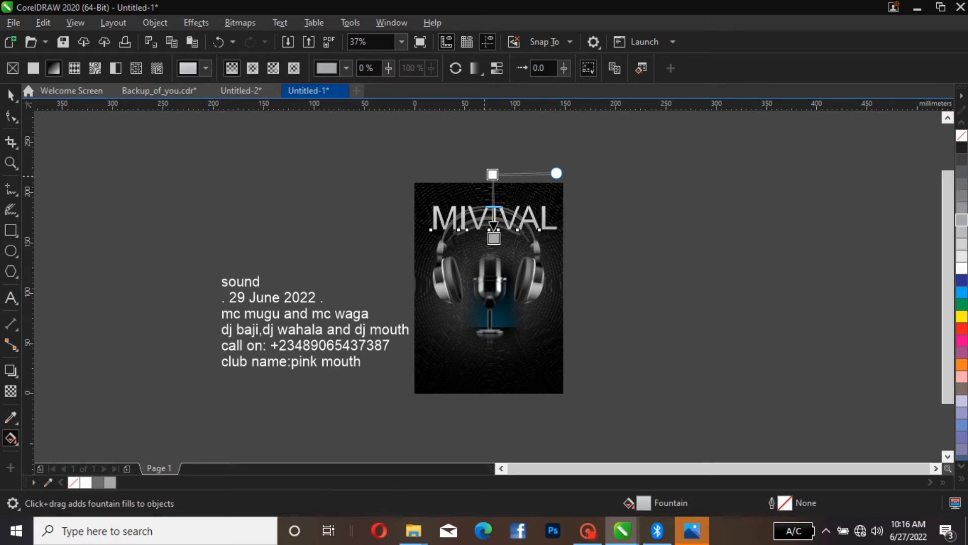
pyautogui.moveTo(493, 174); pyautogui.dragTo(495, 199)
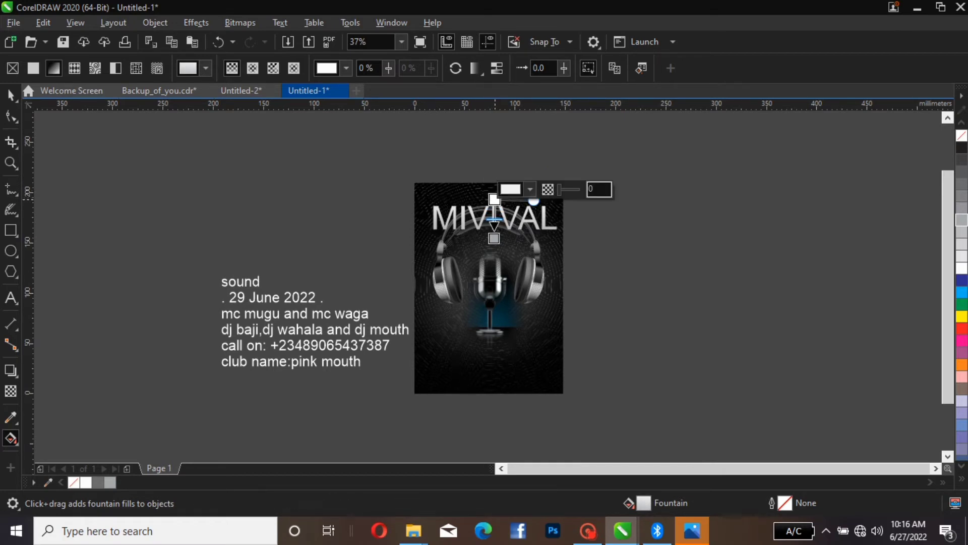
pyautogui.click(494, 199)
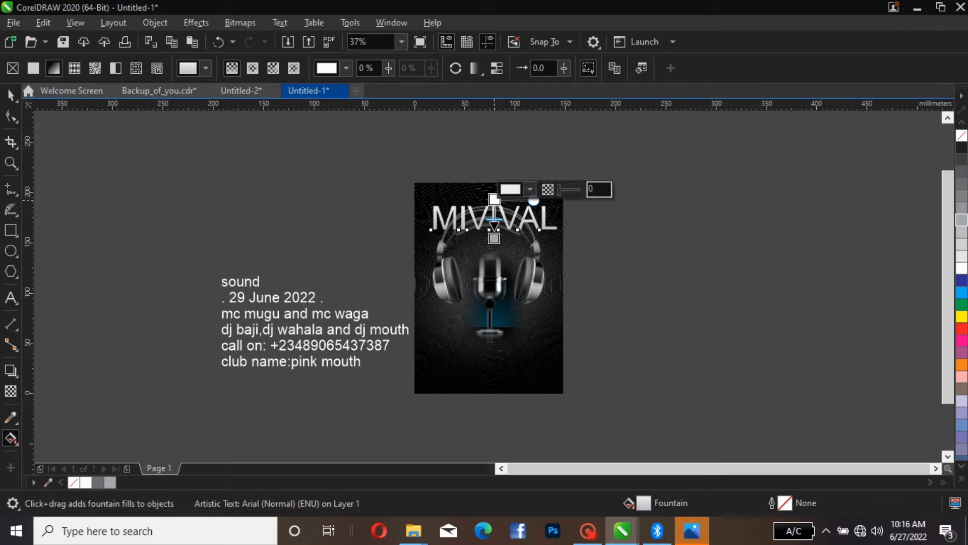
# - Shorten the MIVIVAL title's vertical fountain fill so its white end starts at the tops of the letters
pyautogui.moveTo(494, 199); pyautogui.dragTo(493, 205)
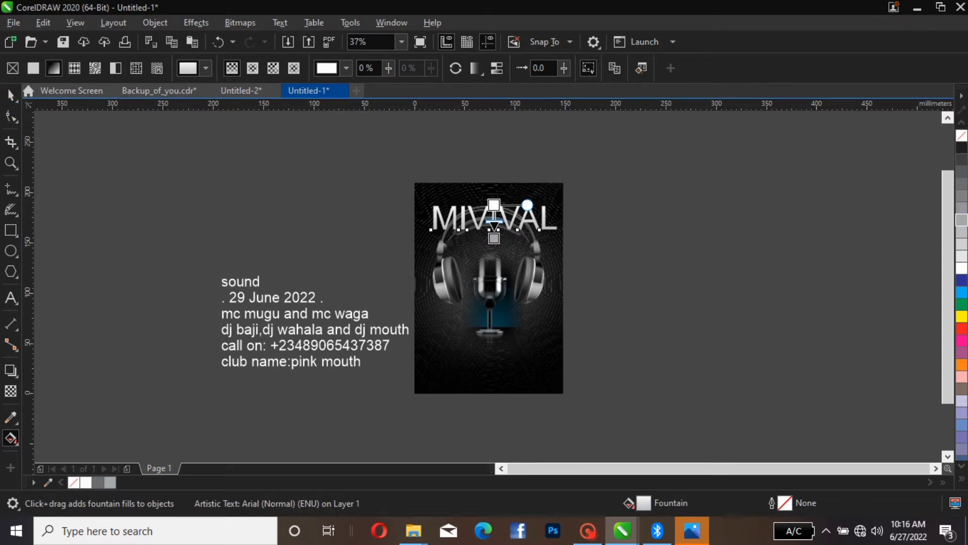
pyautogui.click(10, 95)
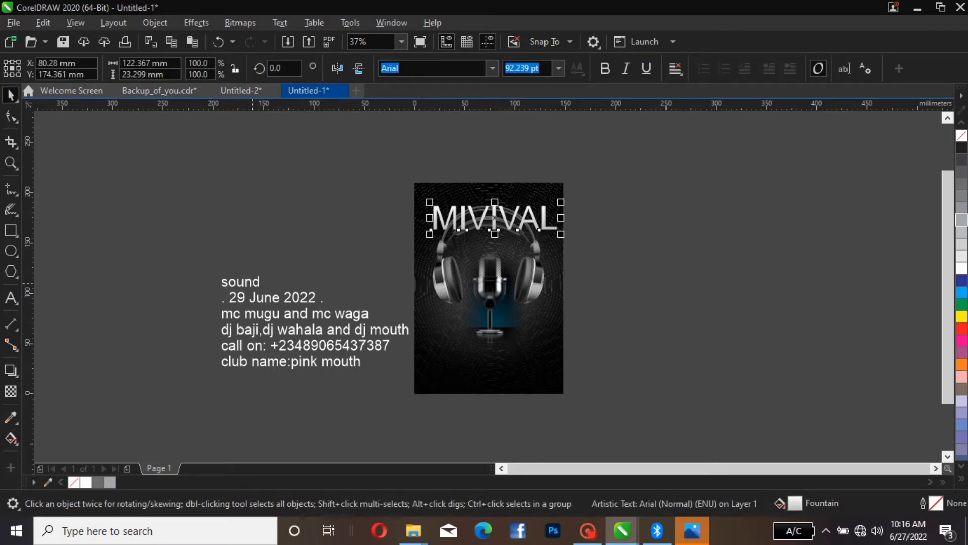
# - Place the "sound" text beneath the MIVIVAL title at 87.75 pt and change it to uppercase
pyautogui.click(241, 281)
pyautogui.moveTo(252, 283); pyautogui.dragTo(487, 220)
pyautogui.click(280, 22)
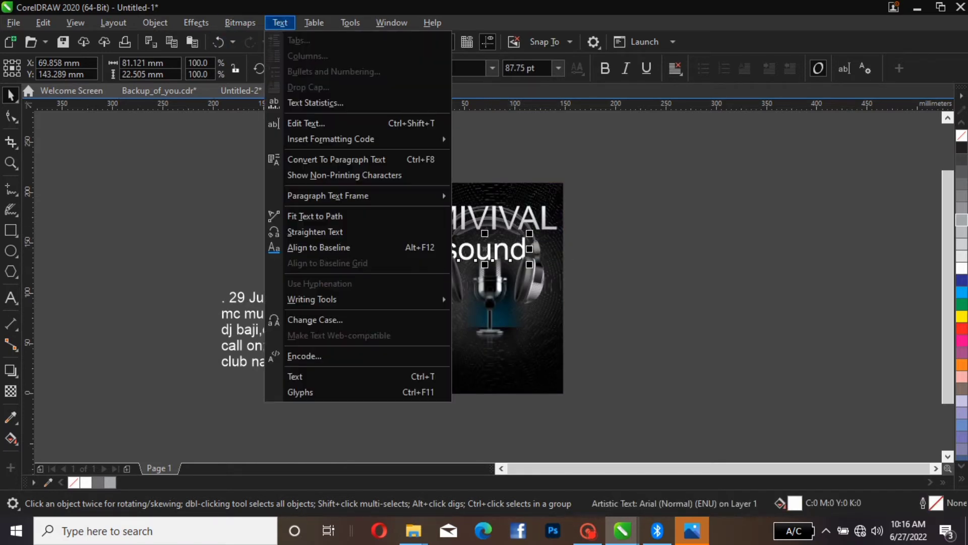
pyautogui.click(313, 320)
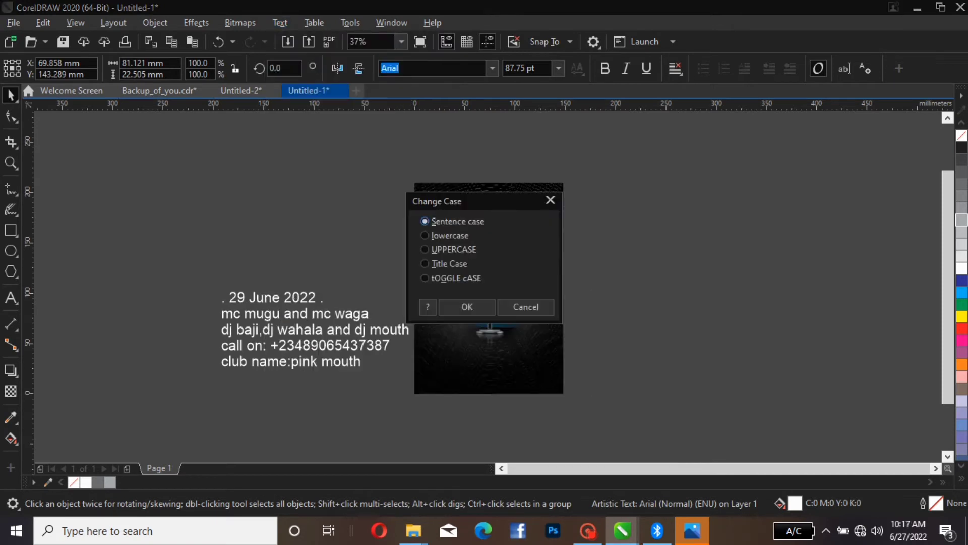
pyautogui.click(424, 249)
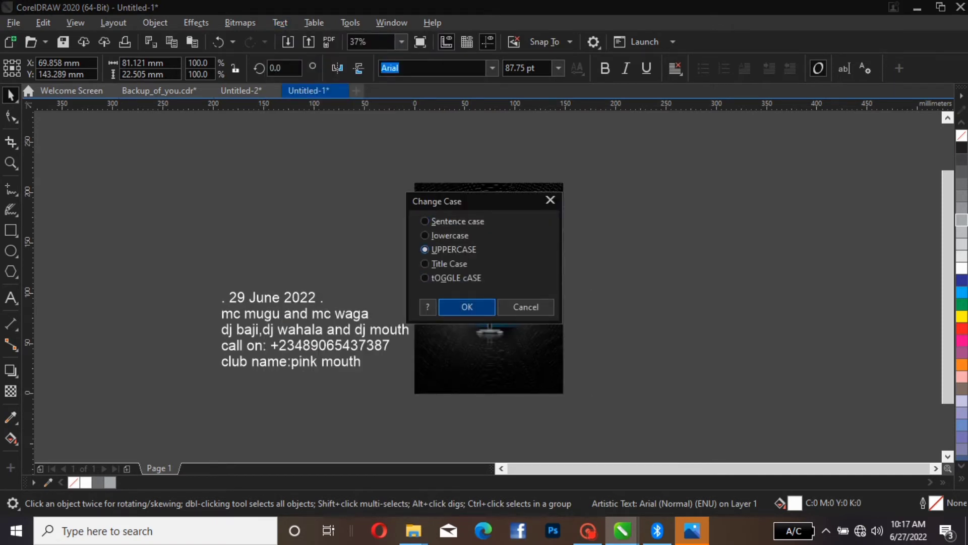
pyautogui.click(467, 307)
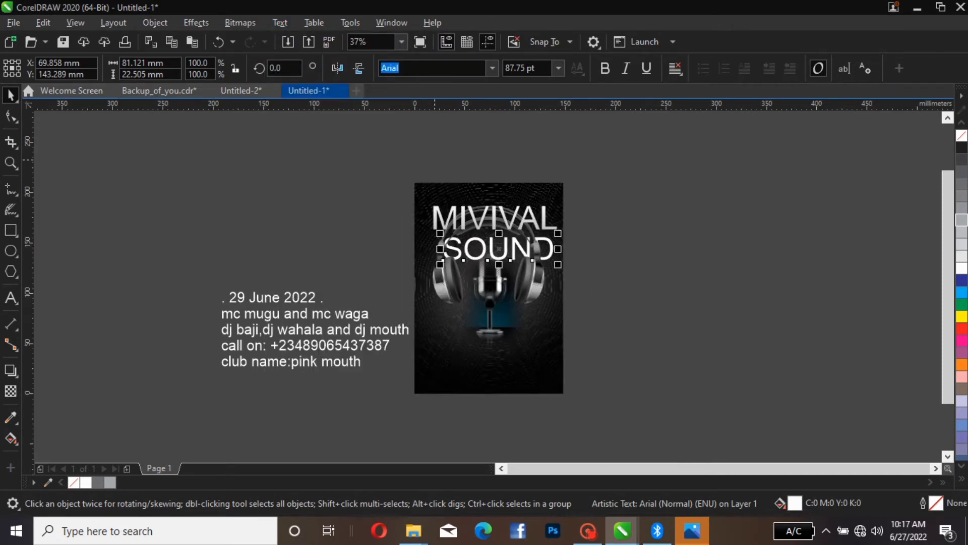
# - Set the SOUND text in the Impact font and reduce it to about 65 pt, roughly 61 mm wide
pyautogui.click(493, 68)
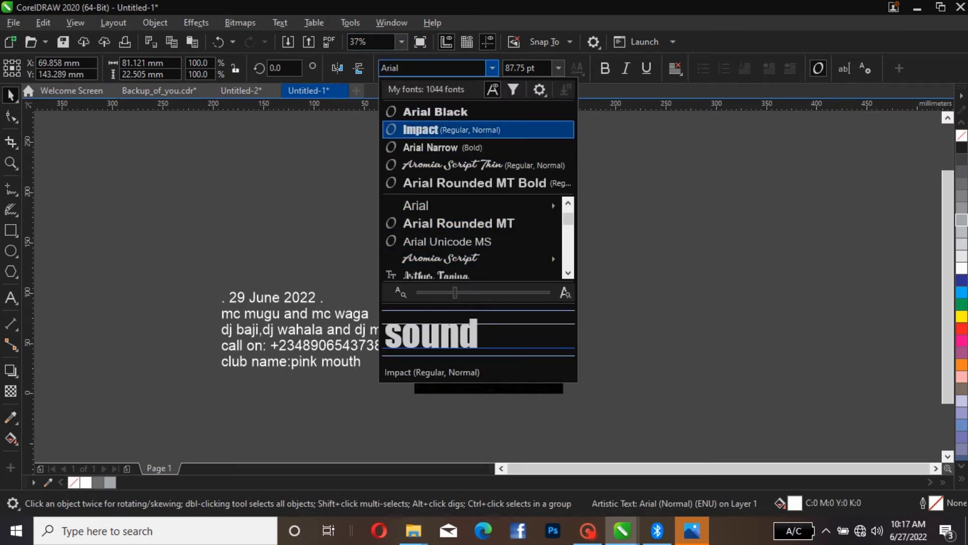
pyautogui.click(454, 129)
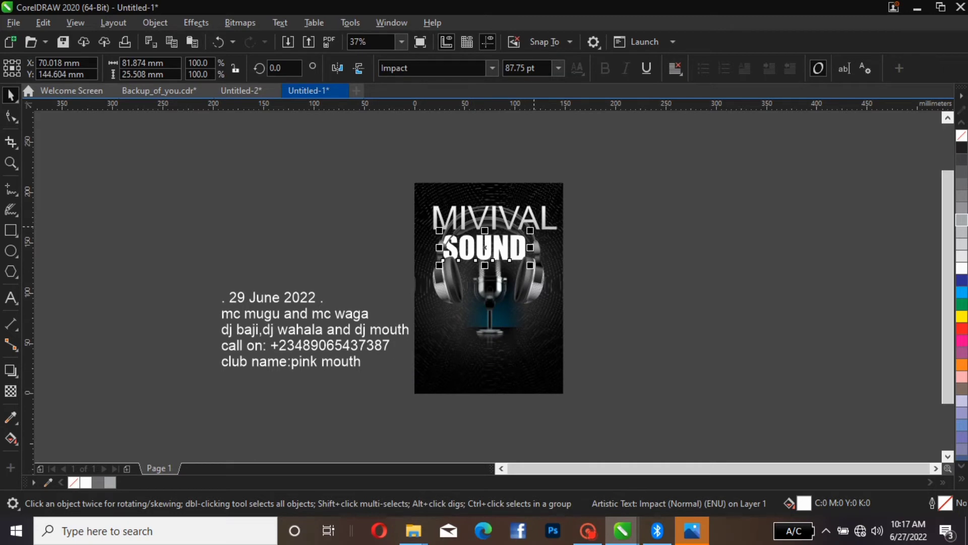
pyautogui.moveTo(531, 230); pyautogui.dragTo(519, 234)
pyautogui.keyDown('shift'); pyautogui.click(523, 222); pyautogui.keyUp('shift')
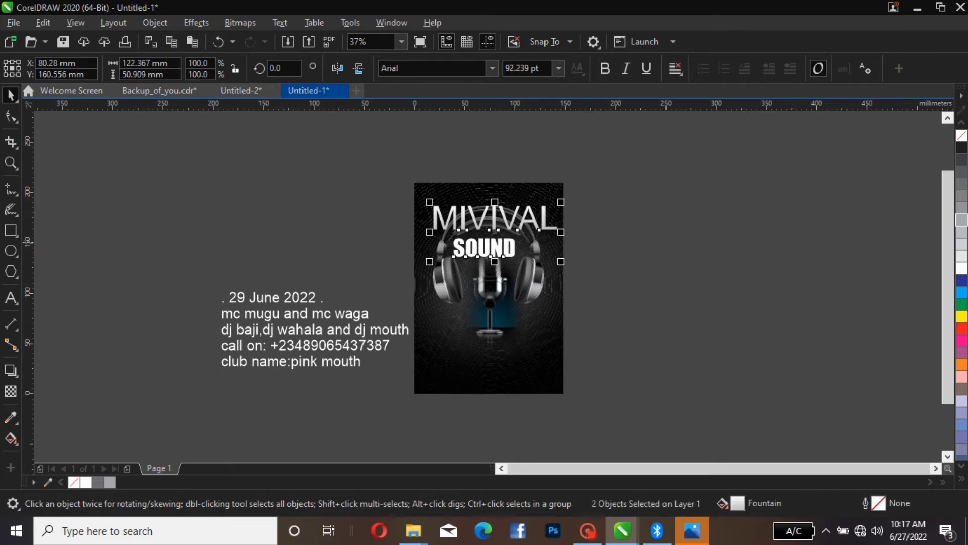
pyautogui.click(502, 243)
pyautogui.click(481, 246)
pyautogui.press('Escape')
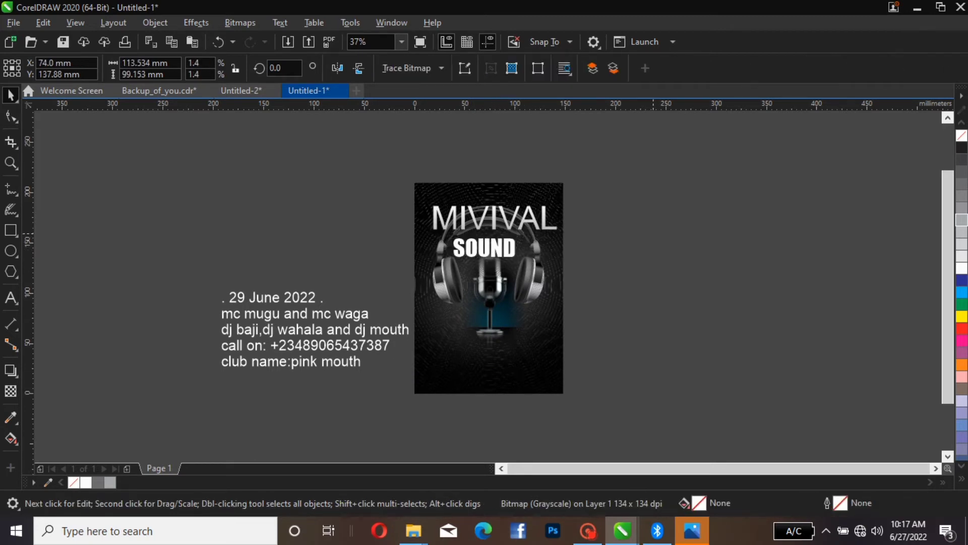
pyautogui.click(481, 245)
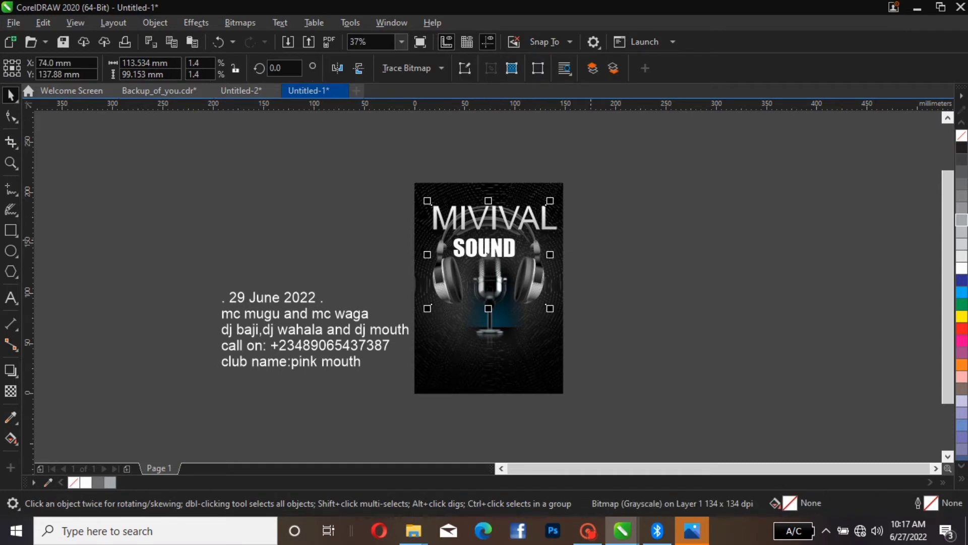
pyautogui.moveTo(591, 239); pyautogui.dragTo(452, 273)
pyautogui.moveTo(601, 227); pyautogui.dragTo(493, 254)
pyautogui.hotkey('ctrl', 'z')
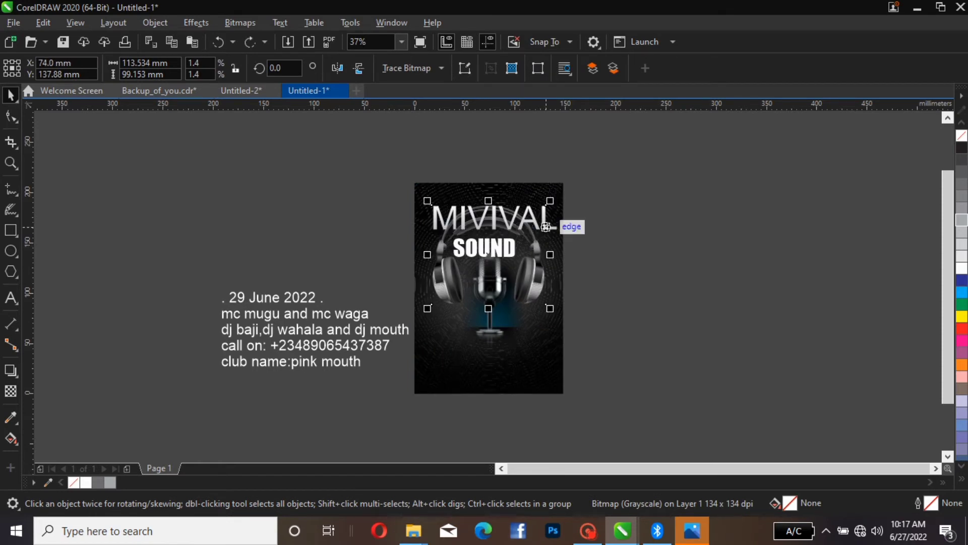
# - Nudge the SOUND text to the right under the MIVIVAL title, to about X 72.9 mm
pyautogui.moveTo(605, 230); pyautogui.dragTo(449, 270)
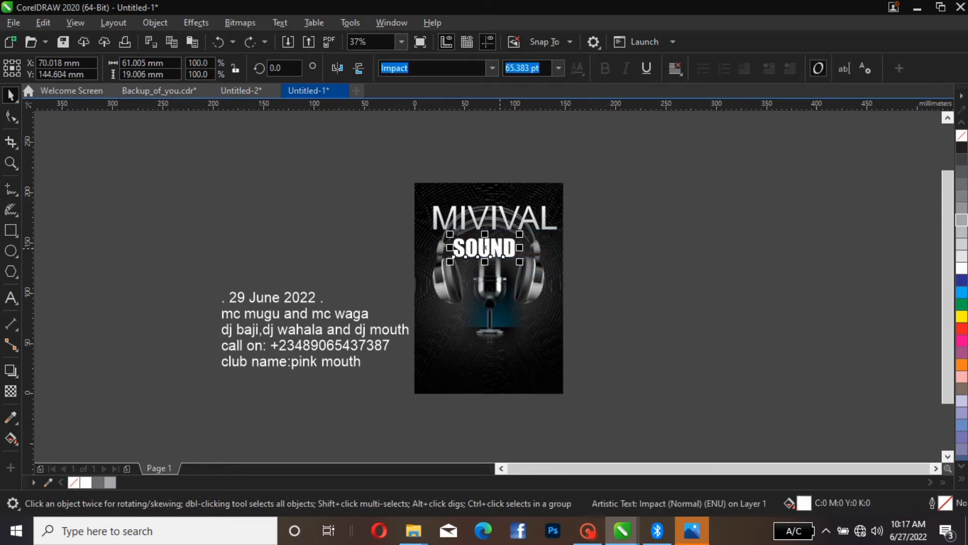
pyautogui.click(484, 248)
pyautogui.click(484, 248)
pyautogui.doubleClick(484, 248)
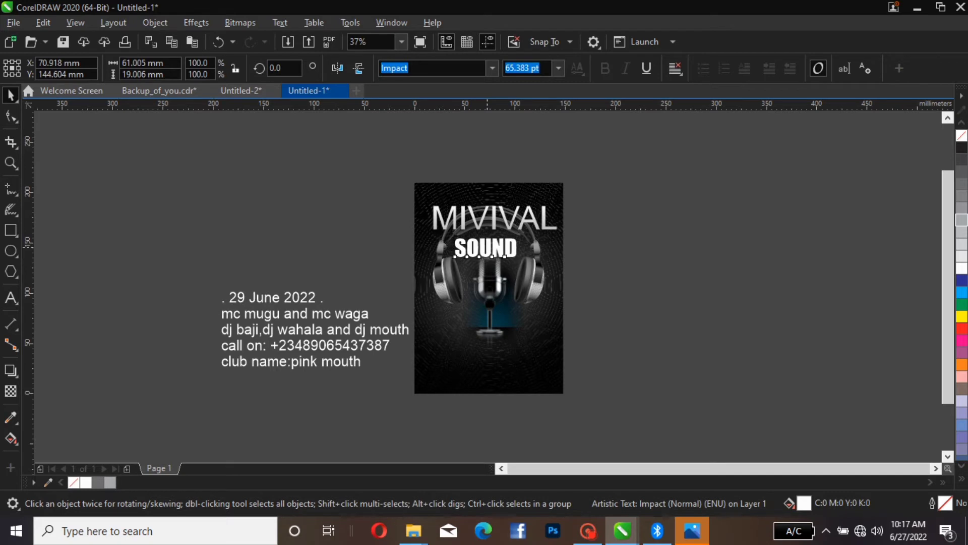
pyautogui.click(486, 247)
pyautogui.doubleClick(486, 248)
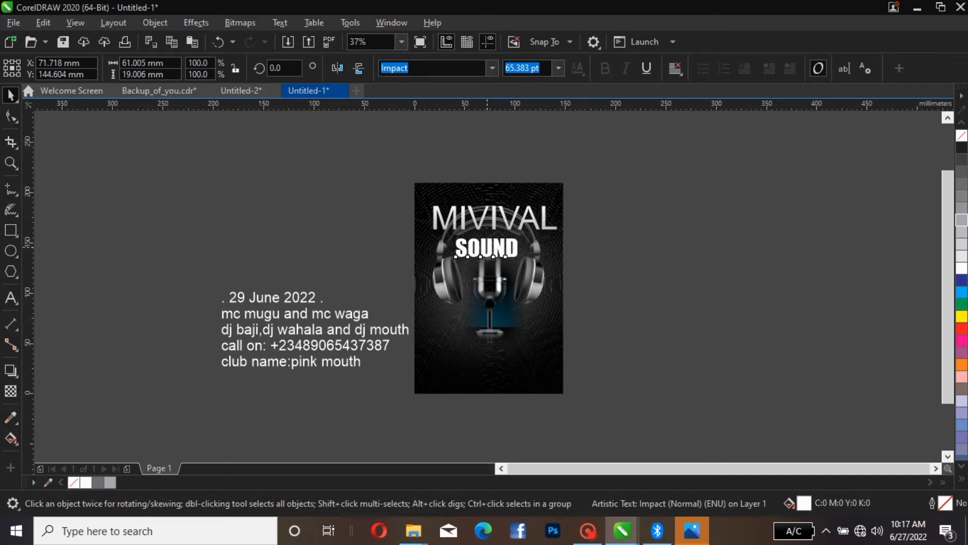
pyautogui.click(487, 248)
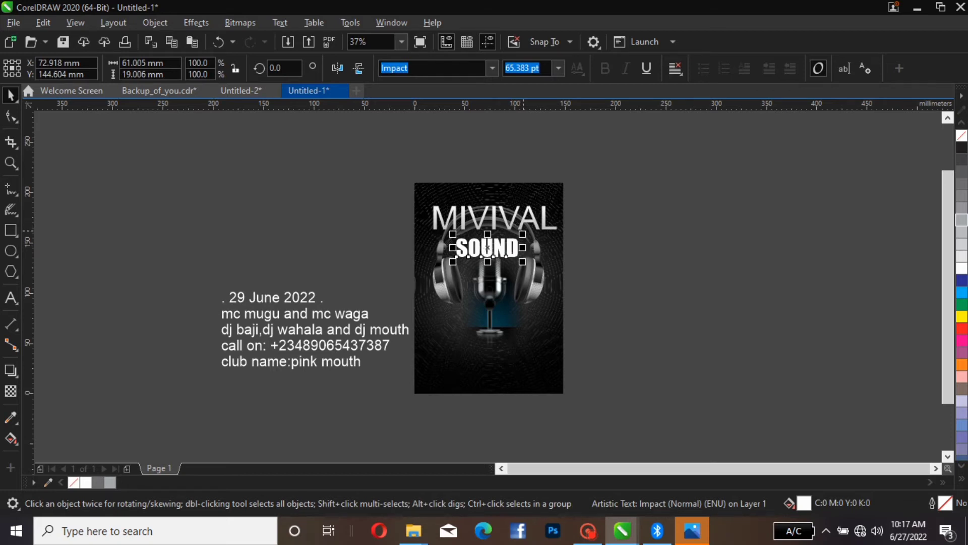
# - Shrink the SOUND text to about 53 pt, roughly 50 mm wide, and nudge it right to about X 71.1 mm
pyautogui.moveTo(522, 235); pyautogui.dragTo(486, 247)
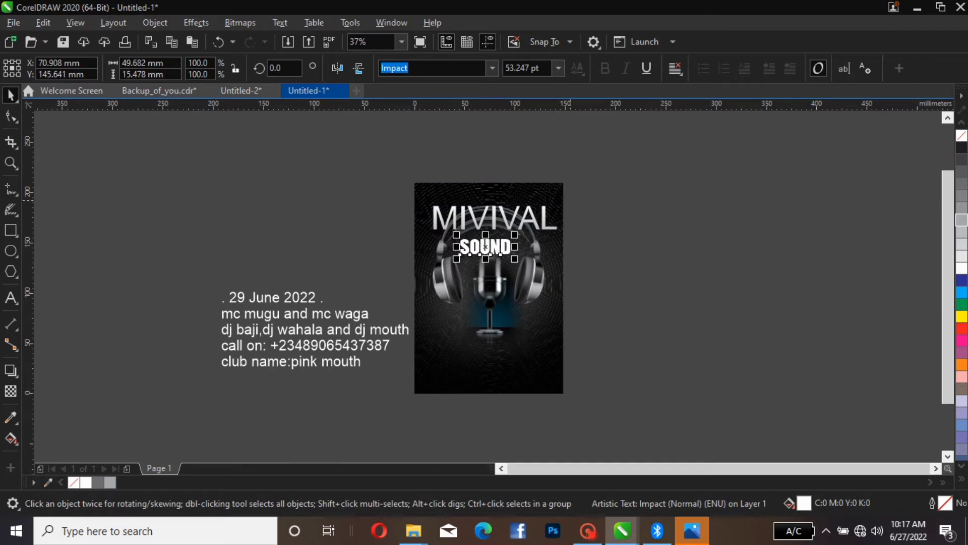
pyautogui.press('Right')
pyautogui.press('Right')
pyautogui.click(503, 240)
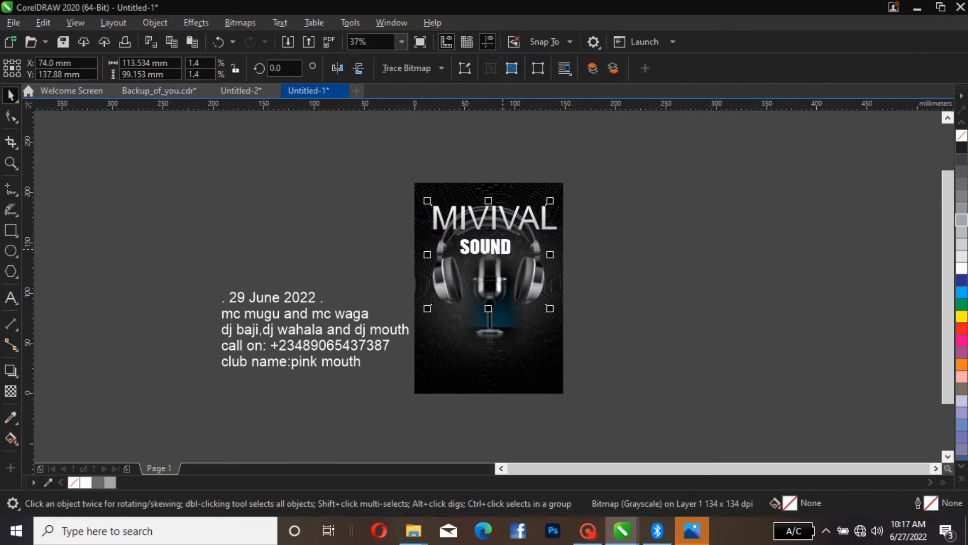
pyautogui.press('Escape')
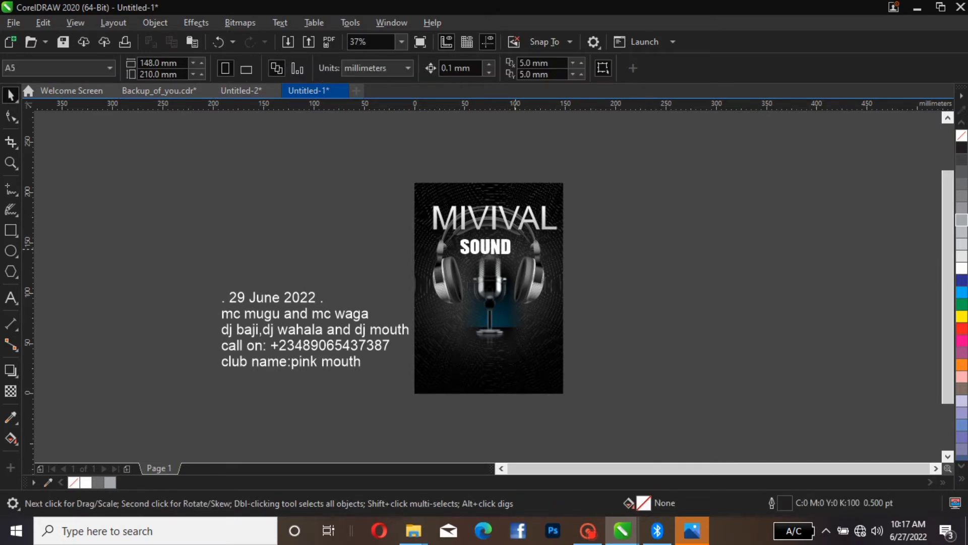
pyautogui.click(503, 240)
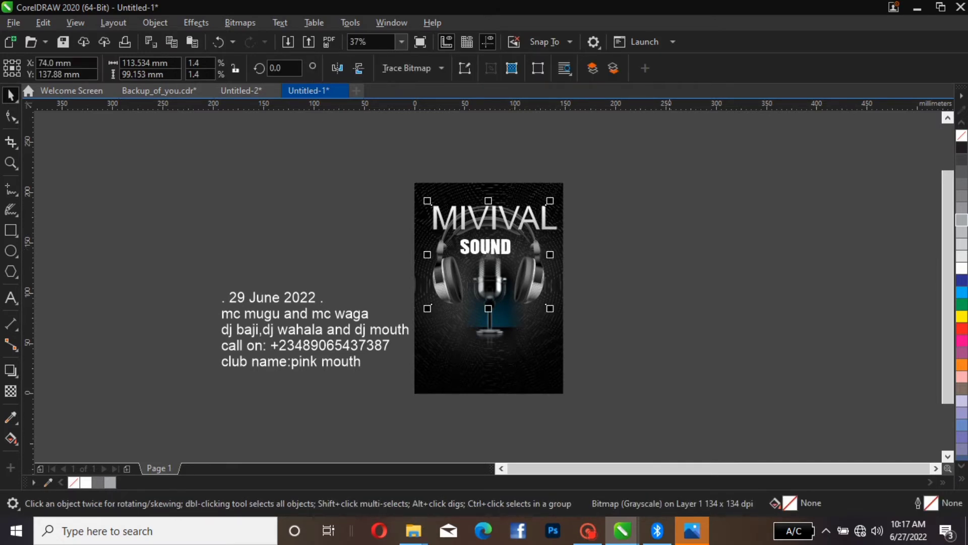
# - Give the SOUND text a vertical linear fountain fill from white at the top of the letters to Gold (C0 M20 Y60 K20) at their base
pyautogui.moveTo(649, 237); pyautogui.dragTo(436, 299)
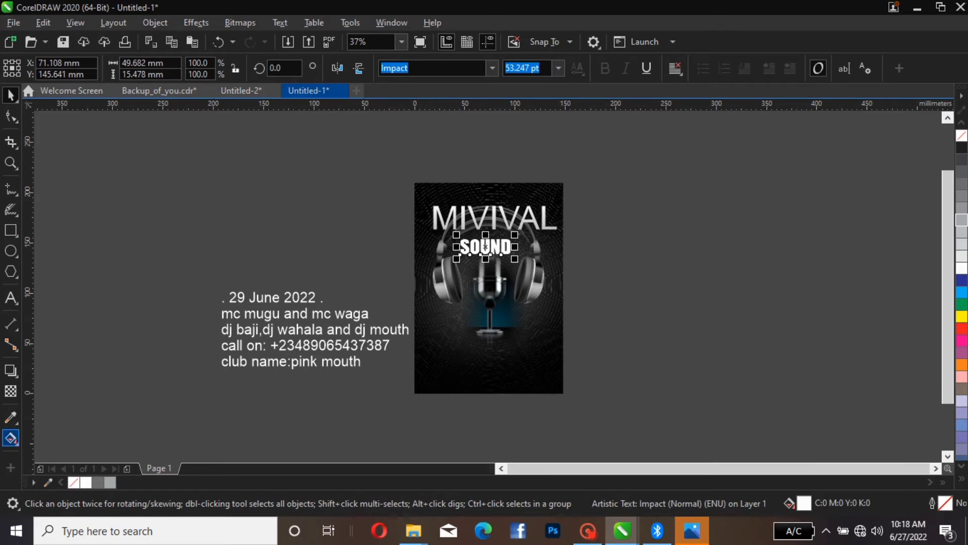
pyautogui.press('g')
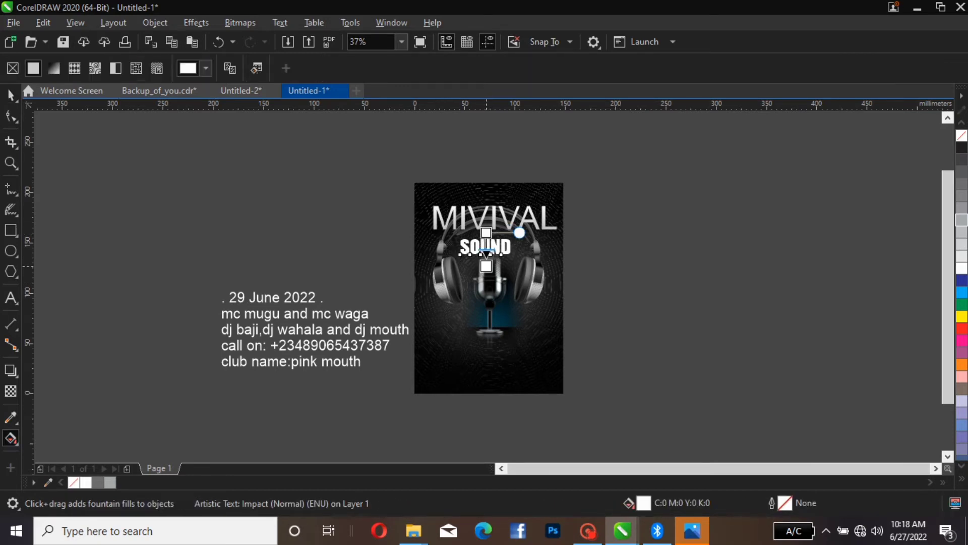
pyautogui.moveTo(487, 233); pyautogui.dragTo(488, 255)
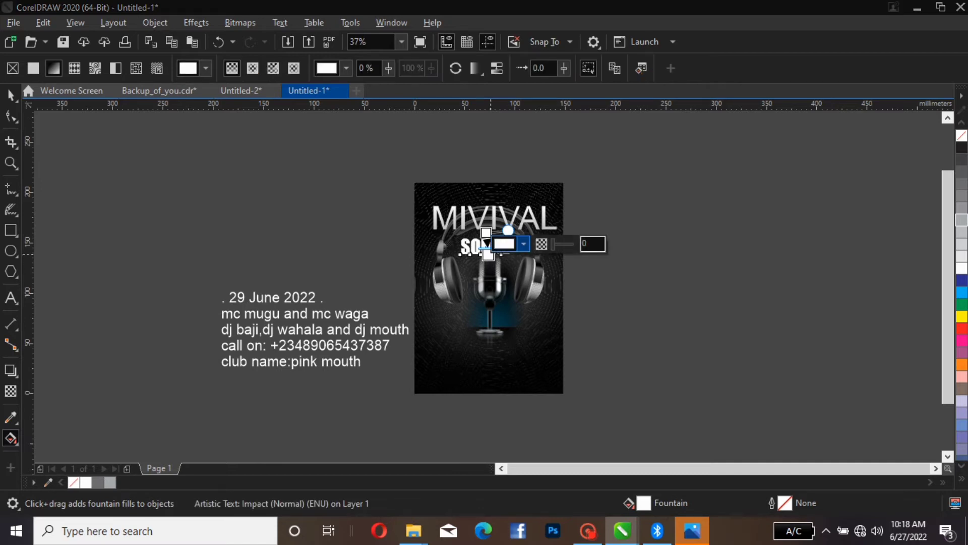
pyautogui.click(524, 244)
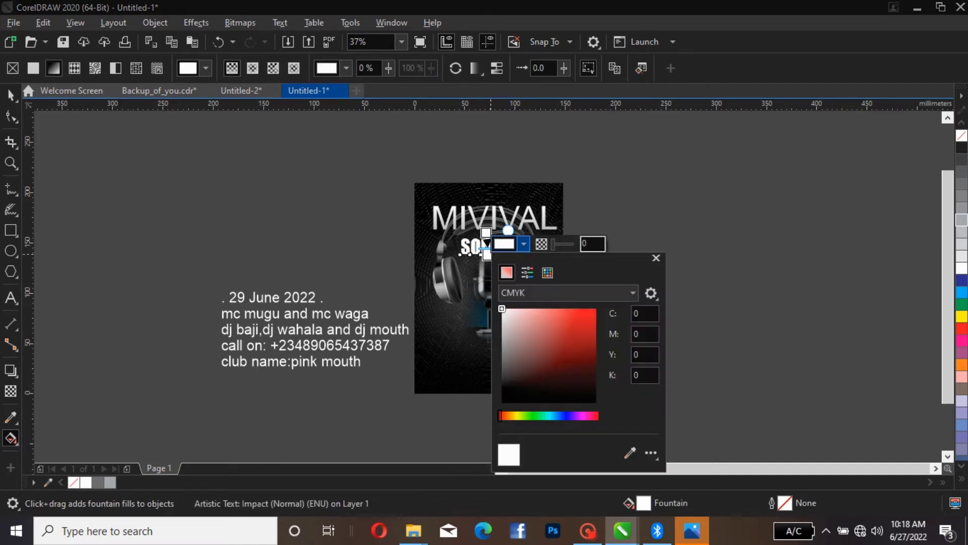
pyautogui.click(548, 272)
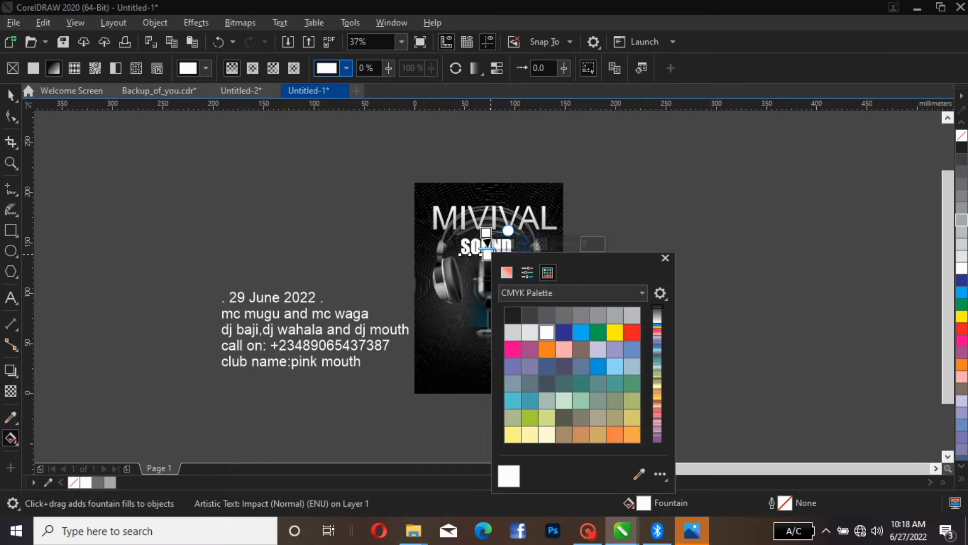
pyautogui.click(632, 434)
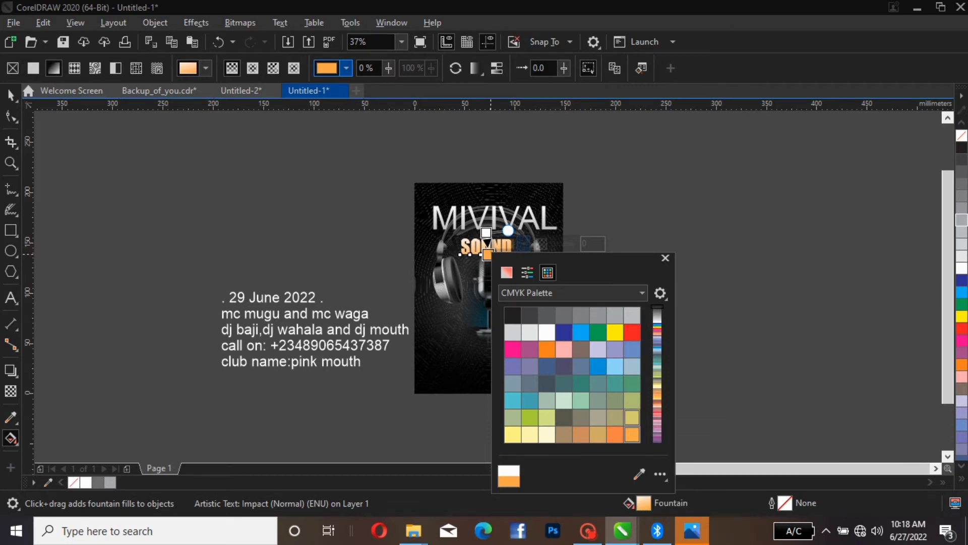
pyautogui.click(633, 418)
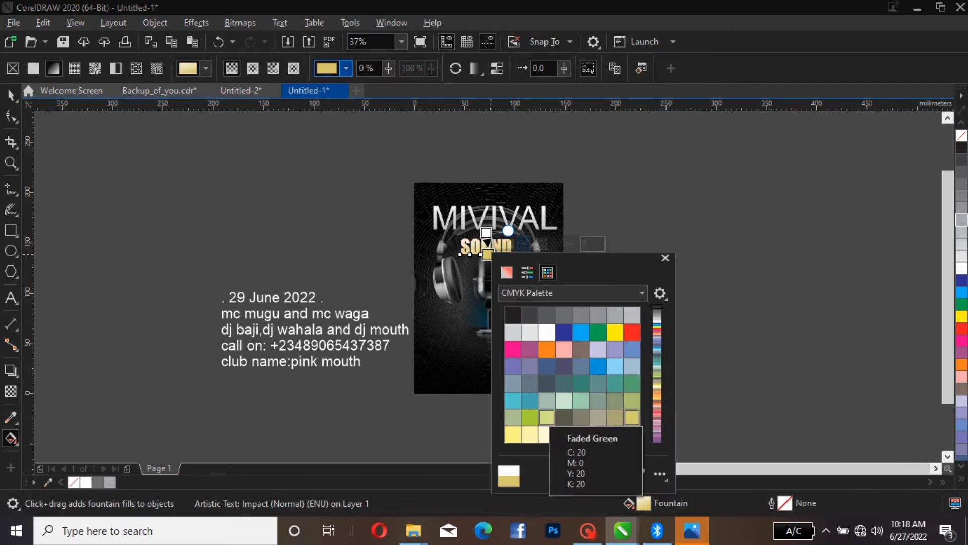
pyautogui.click(512, 434)
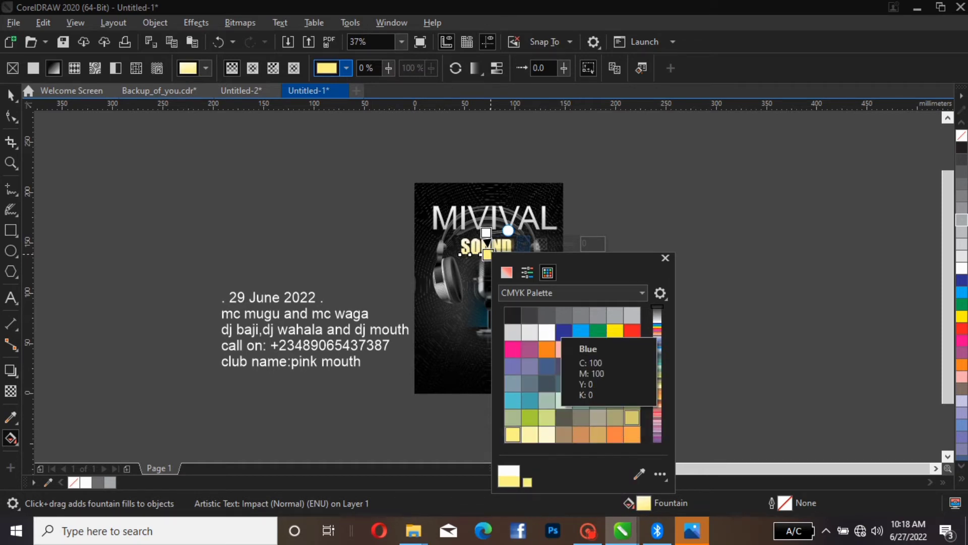
pyautogui.scroll(-3, 573, 375)
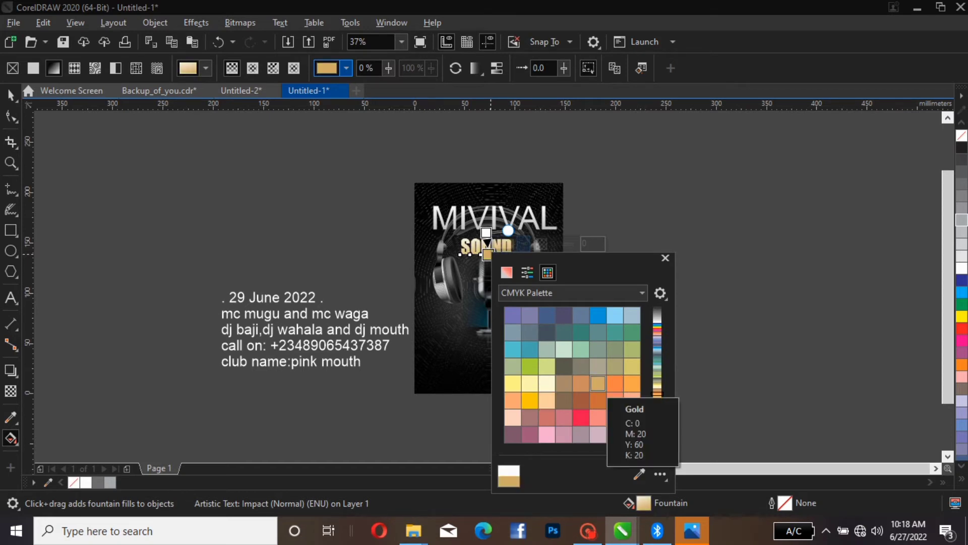
pyautogui.click(599, 383)
pyautogui.click(665, 258)
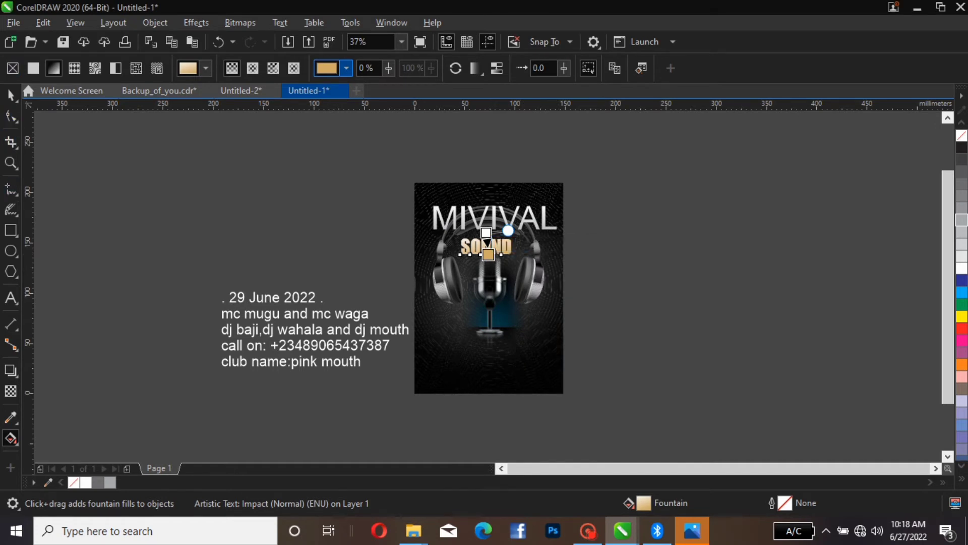
pyautogui.press('space')
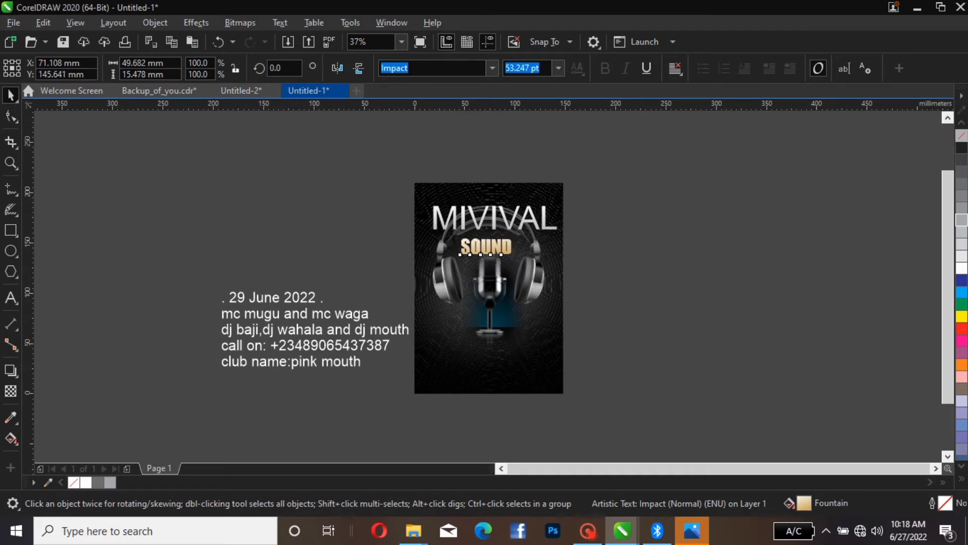
pyautogui.press('Escape')
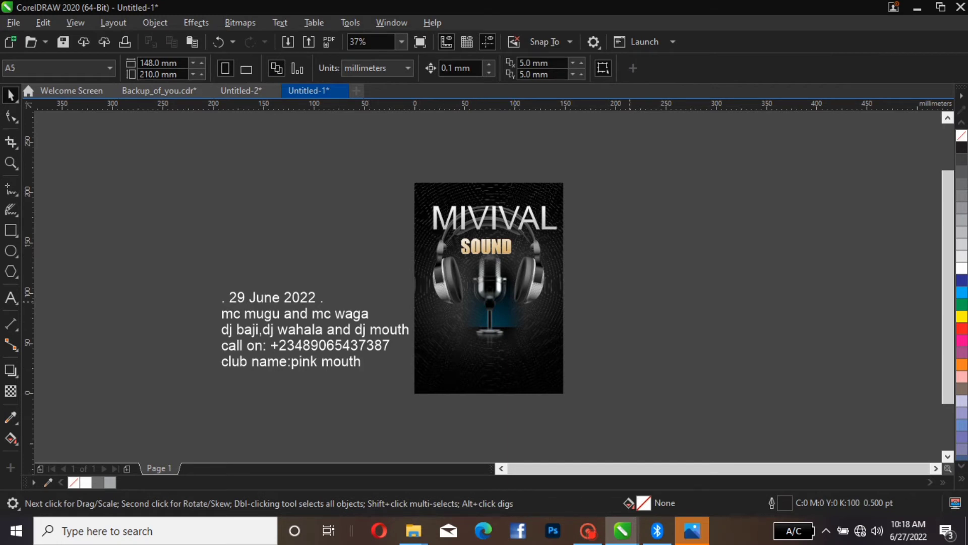
# - Move the date line up and the club name line down, away from the other event text lines beside the page
pyautogui.moveTo(286, 297); pyautogui.dragTo(286, 266)
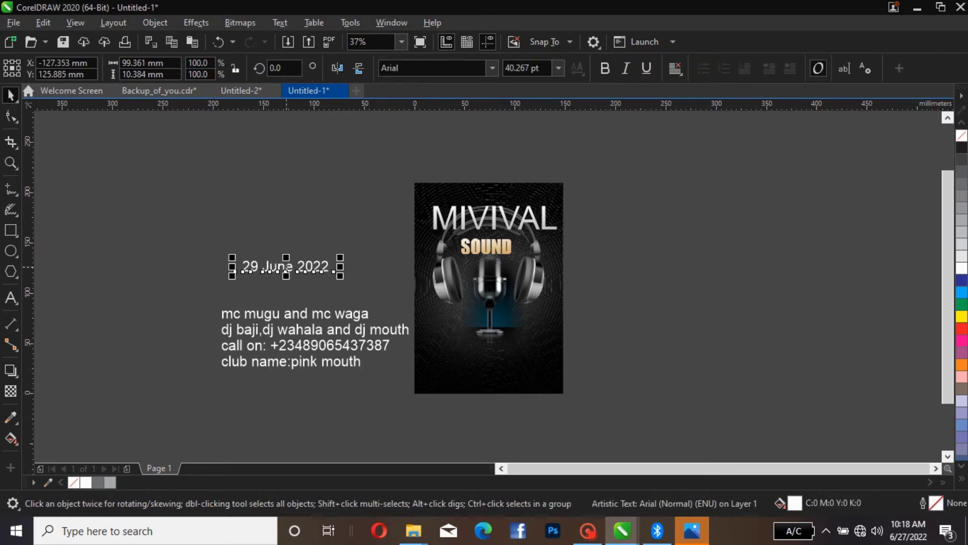
pyautogui.click(291, 362)
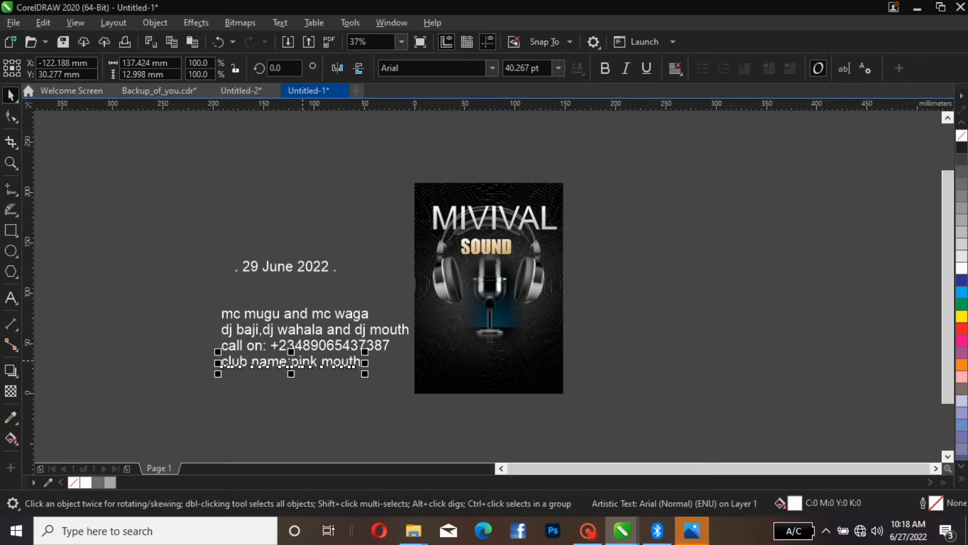
pyautogui.moveTo(291, 361); pyautogui.dragTo(291, 382)
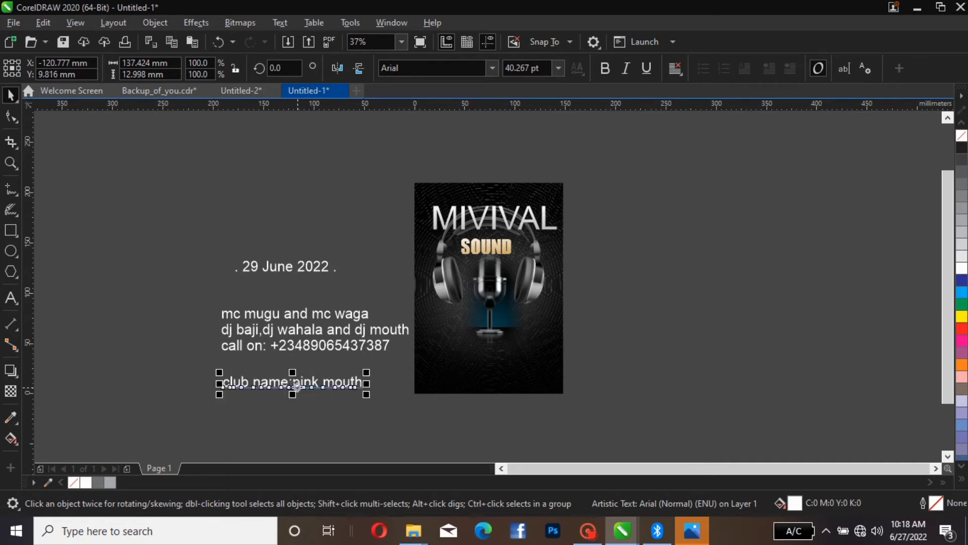
# - Break the club name text onto a second line after the colon and convert it to uppercase
pyautogui.doubleClick(294, 381)
pyautogui.press('Return')
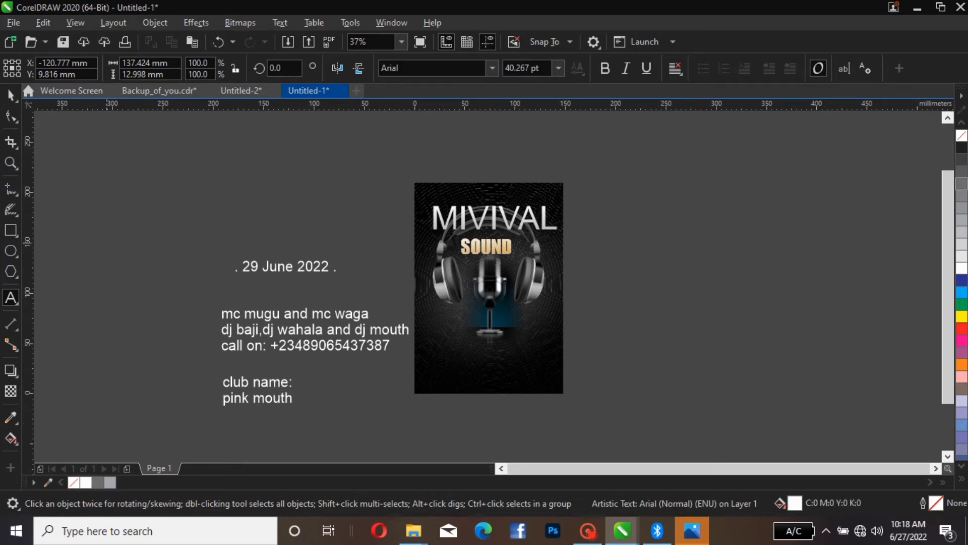
pyautogui.click(10, 94)
pyautogui.click(279, 22)
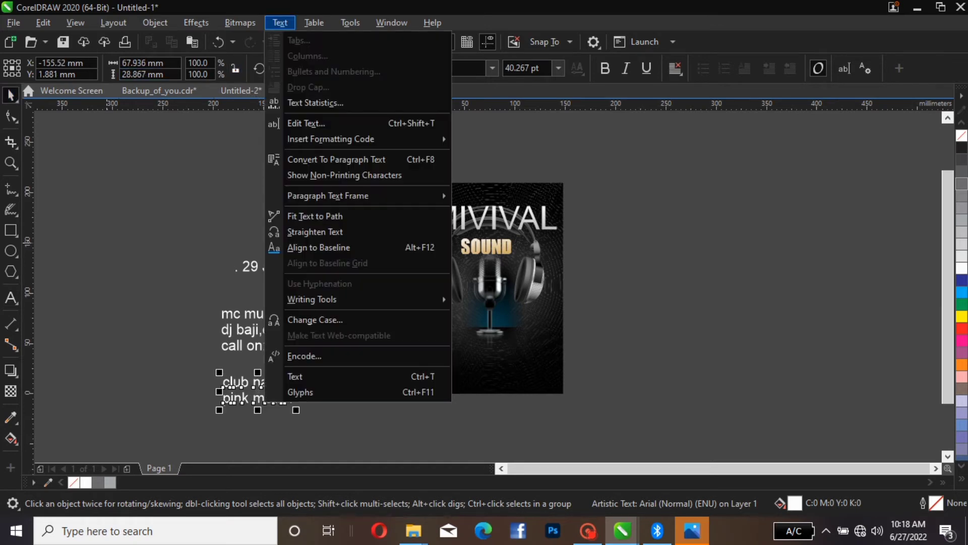
pyautogui.click(315, 320)
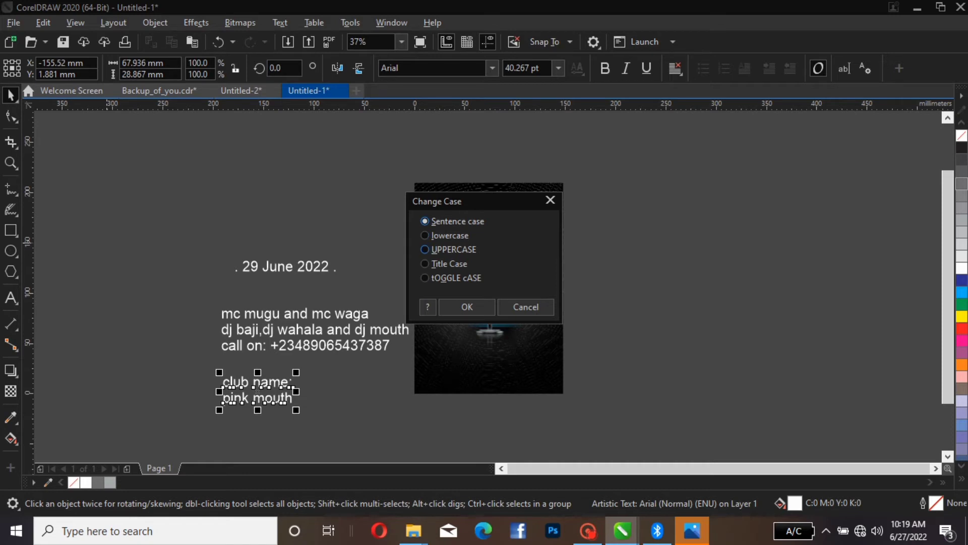
pyautogui.click(425, 249)
pyautogui.click(467, 306)
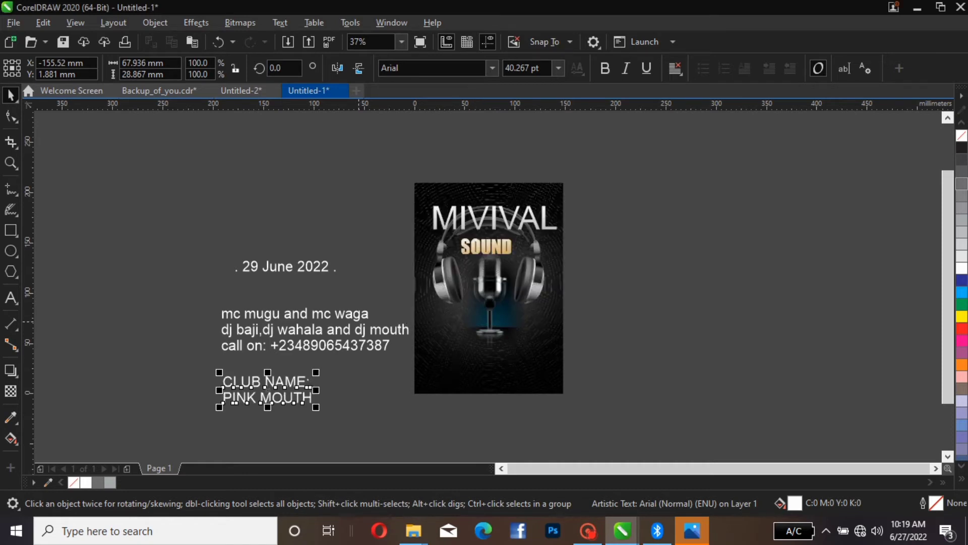
# - Place the club name text in the page's lower-left corner, shrink it to about 31.8 pt and set its font to Impact
pyautogui.moveTo(268, 389); pyautogui.dragTo(489, 366)
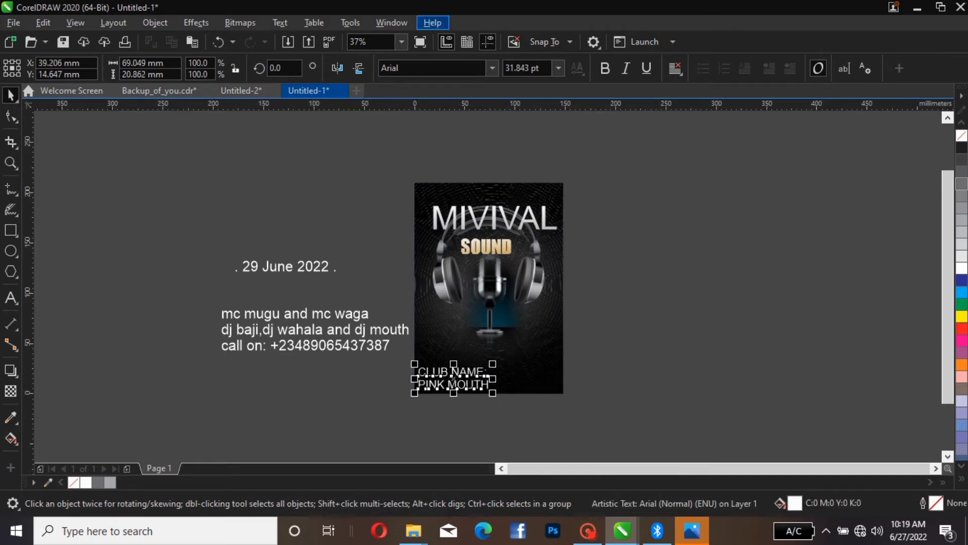
pyautogui.click(434, 67)
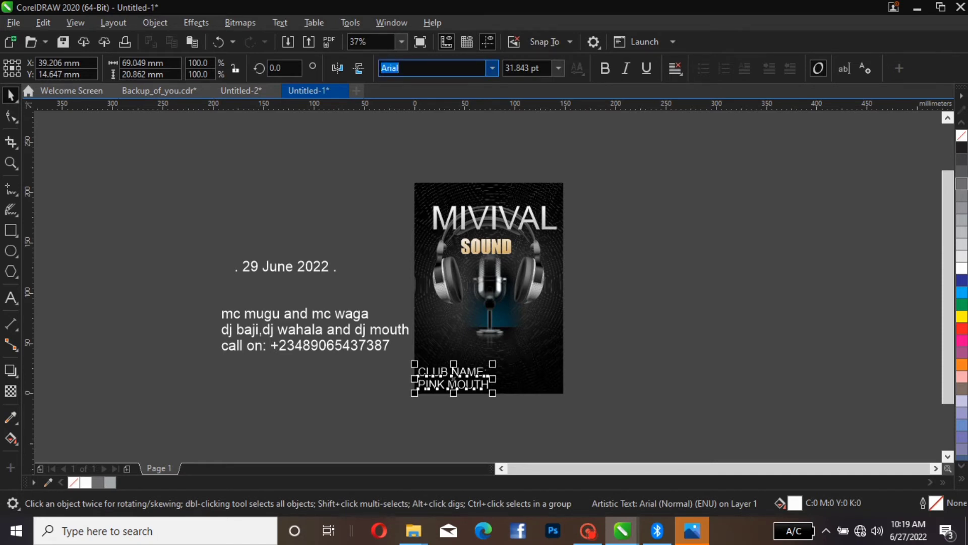
pyautogui.click(492, 68)
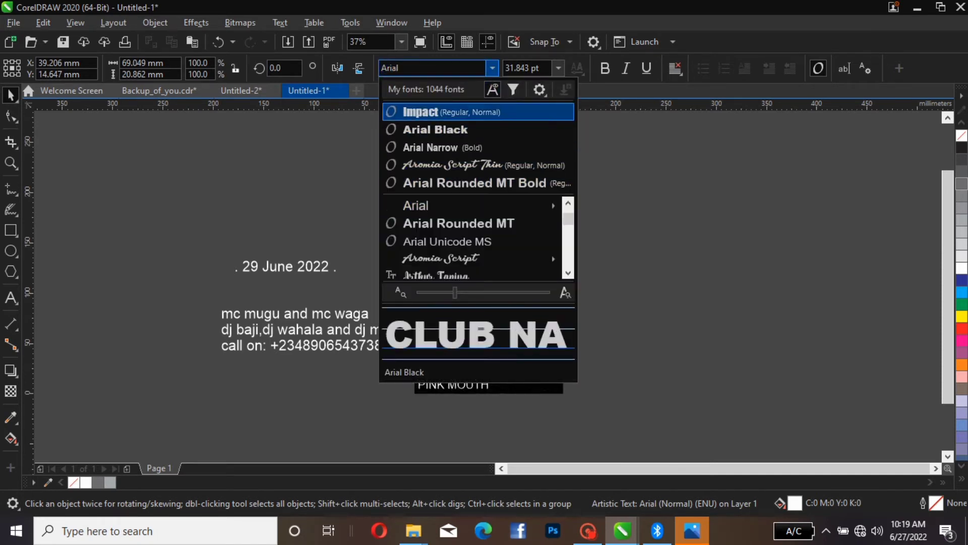
pyautogui.click(421, 111)
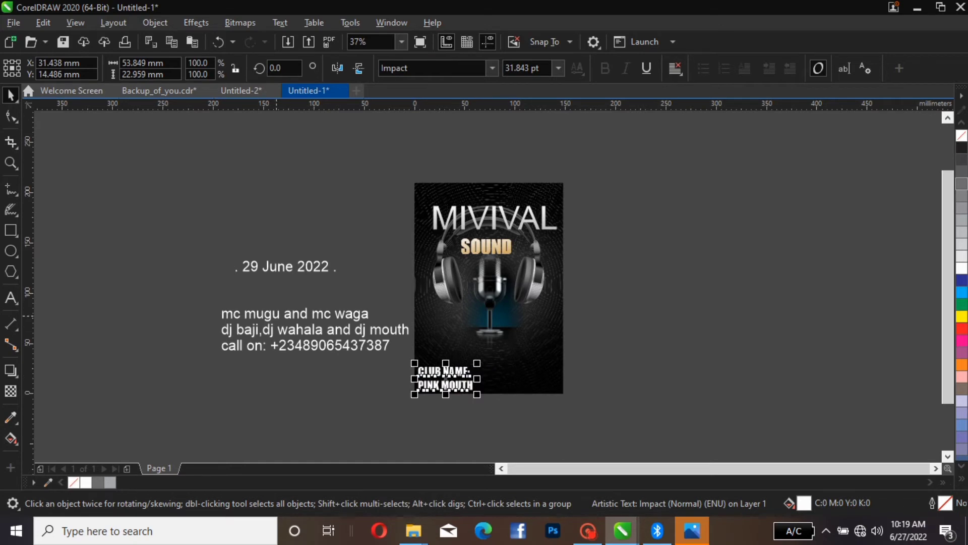
# - Move the contact line to the empty area right of the page and break it onto two lines after "call on:"
pyautogui.click(306, 345)
pyautogui.moveTo(306, 346); pyautogui.dragTo(671, 373)
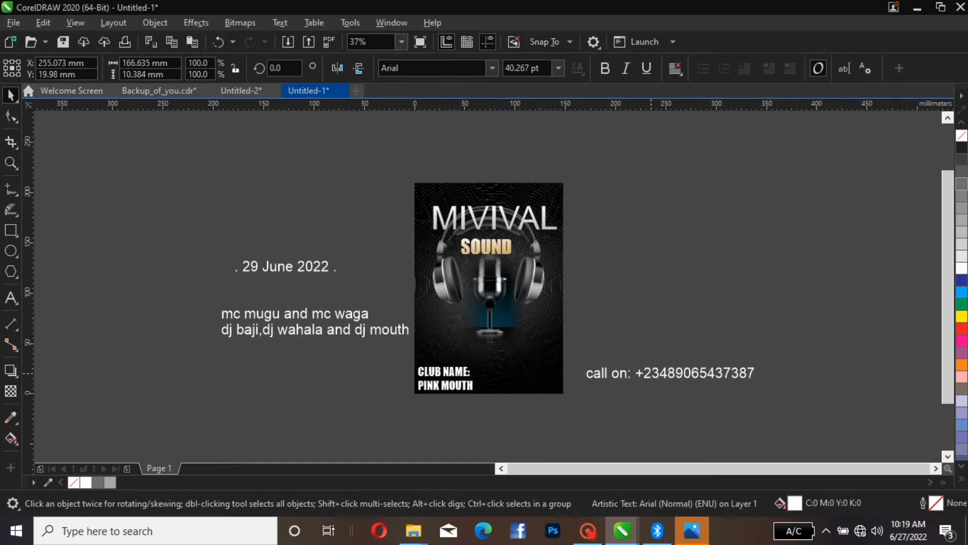
pyautogui.press('Escape')
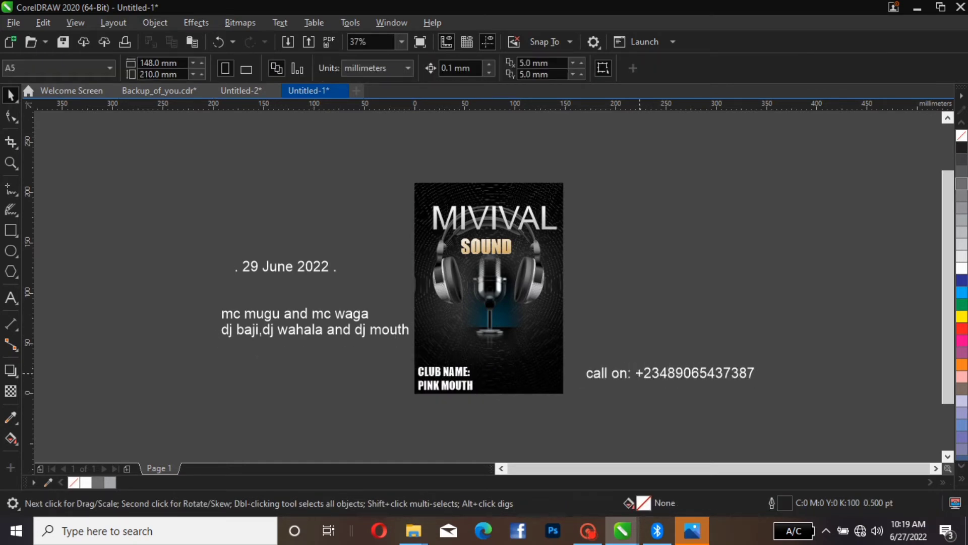
pyautogui.doubleClick(640, 373)
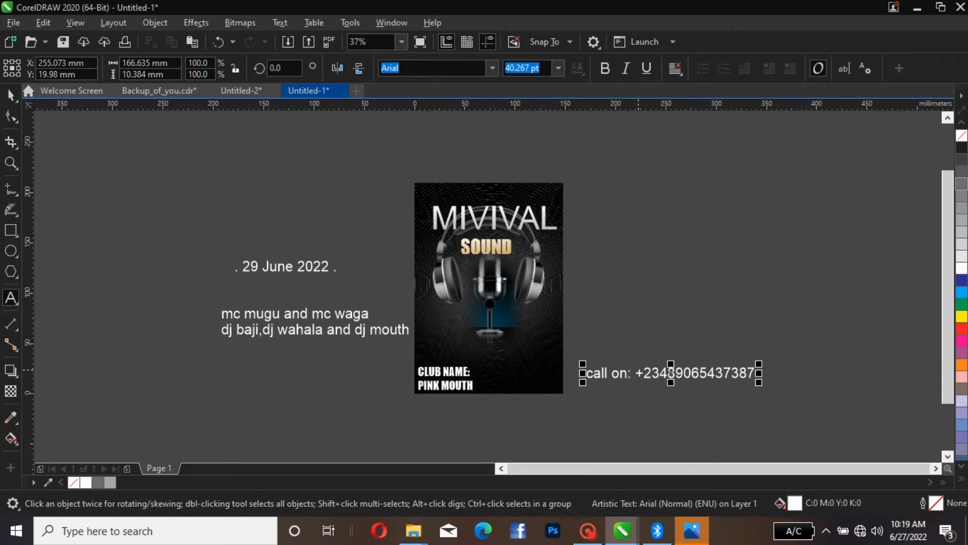
pyautogui.press('Return')
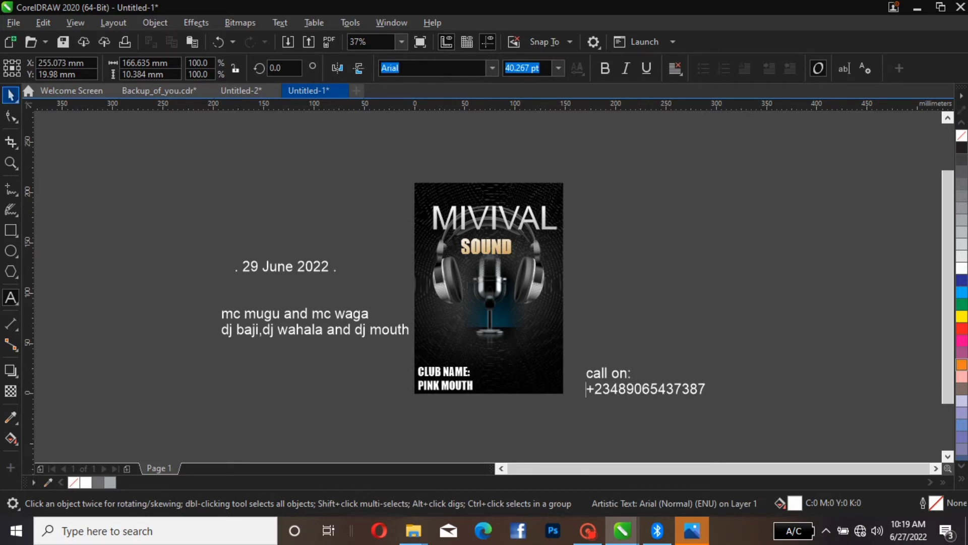
pyautogui.click(10, 94)
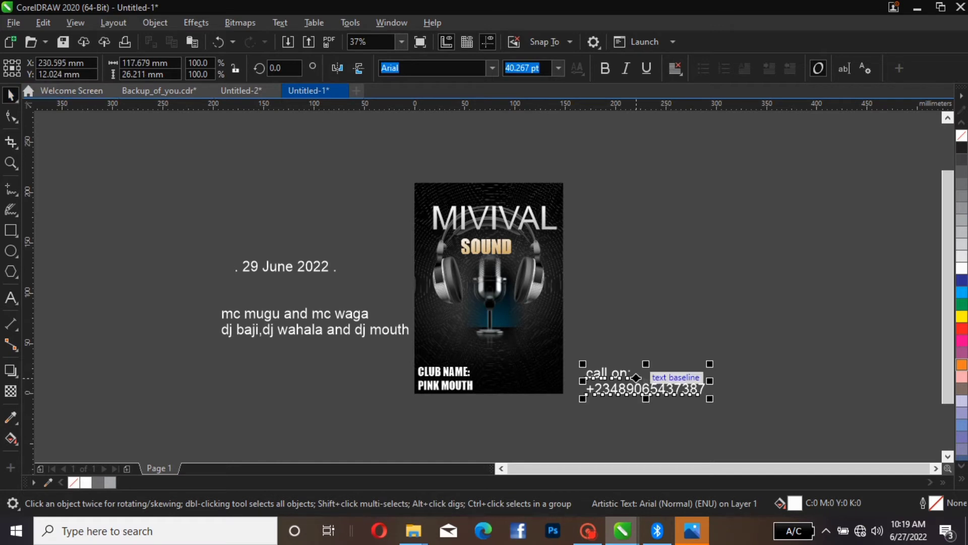
# - Place the contact text beside the club name at the page's lower edge, shrink it to about 32.4 pt and centre-align its lines
pyautogui.moveTo(636, 378); pyautogui.dragTo(534, 373)
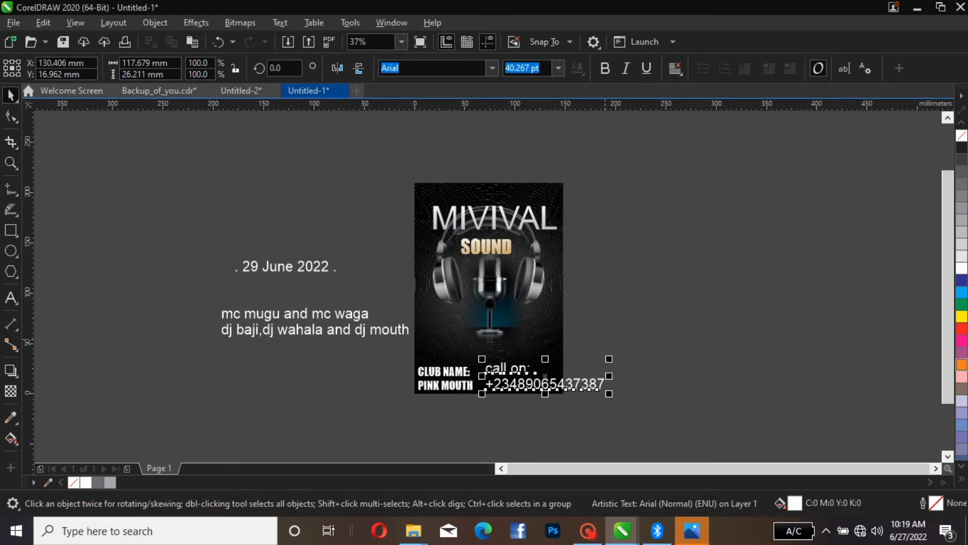
pyautogui.moveTo(608, 358); pyautogui.dragTo(586, 364)
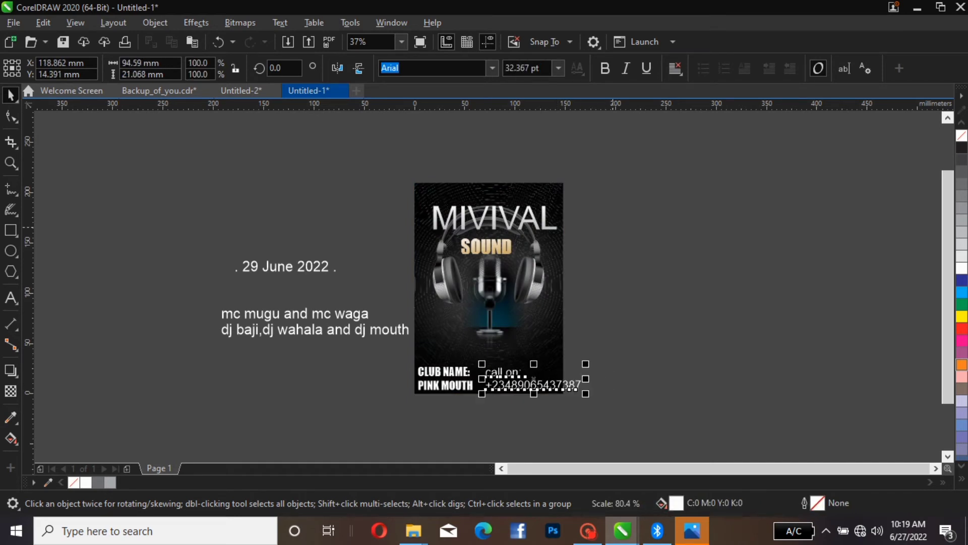
pyautogui.click(675, 68)
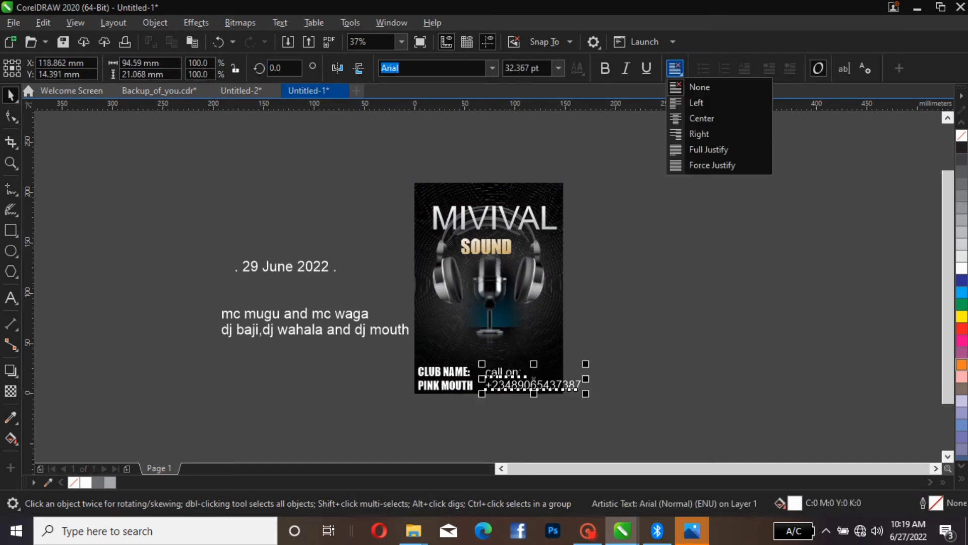
pyautogui.click(691, 117)
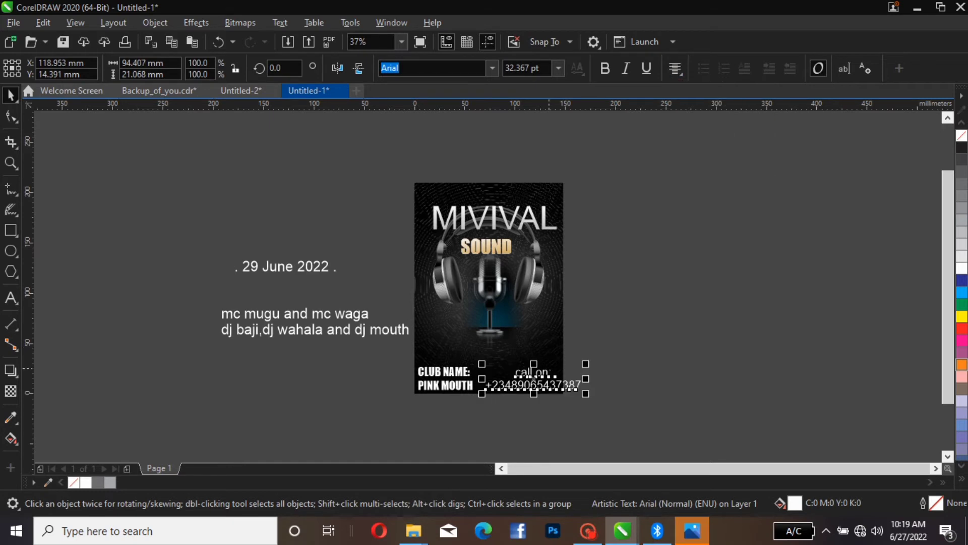
pyautogui.moveTo(545, 379); pyautogui.dragTo(530, 358)
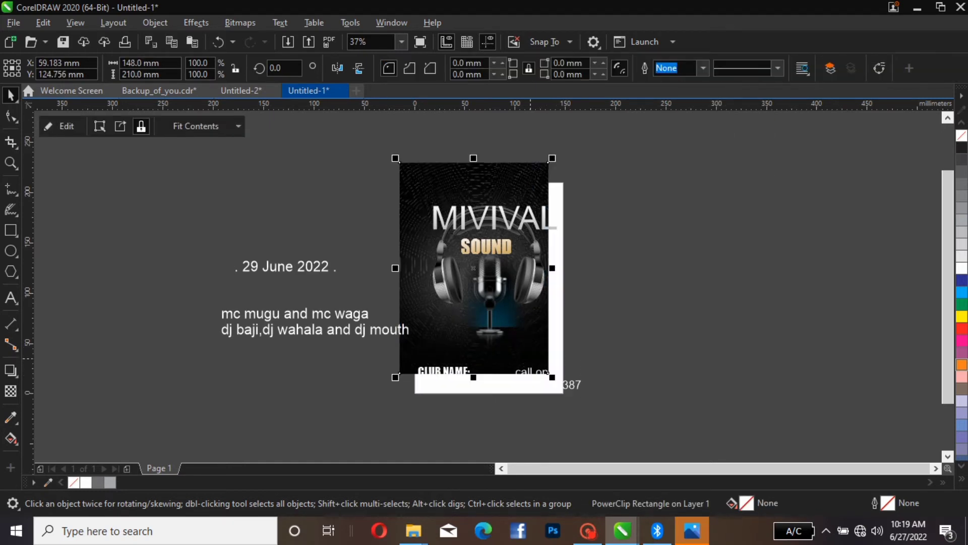
pyautogui.hotkey('ctrl', 'z')
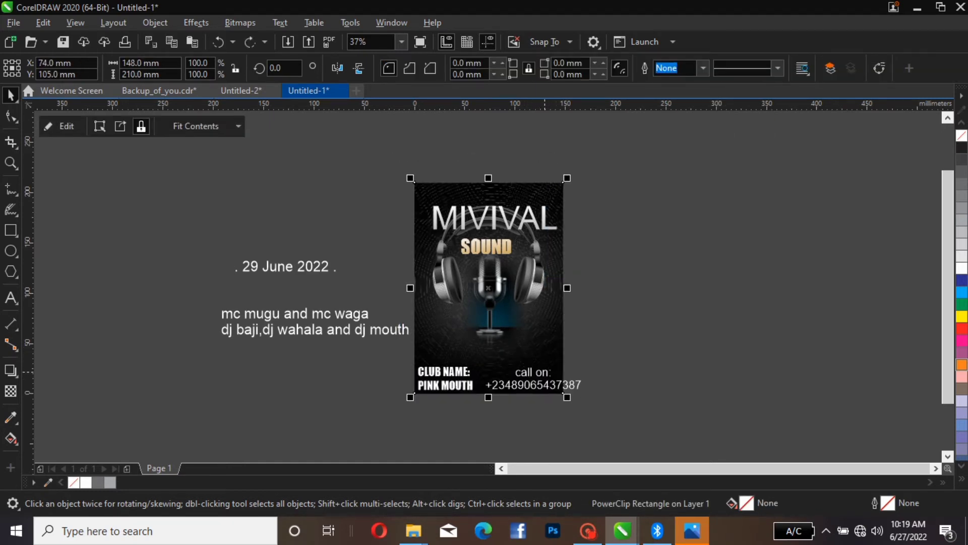
# - Shrink the contact text to about 30.4 pt, fit it inside the page's right edge and set its font to Impact
pyautogui.click(545, 372)
pyautogui.moveTo(545, 372); pyautogui.dragTo(562, 361)
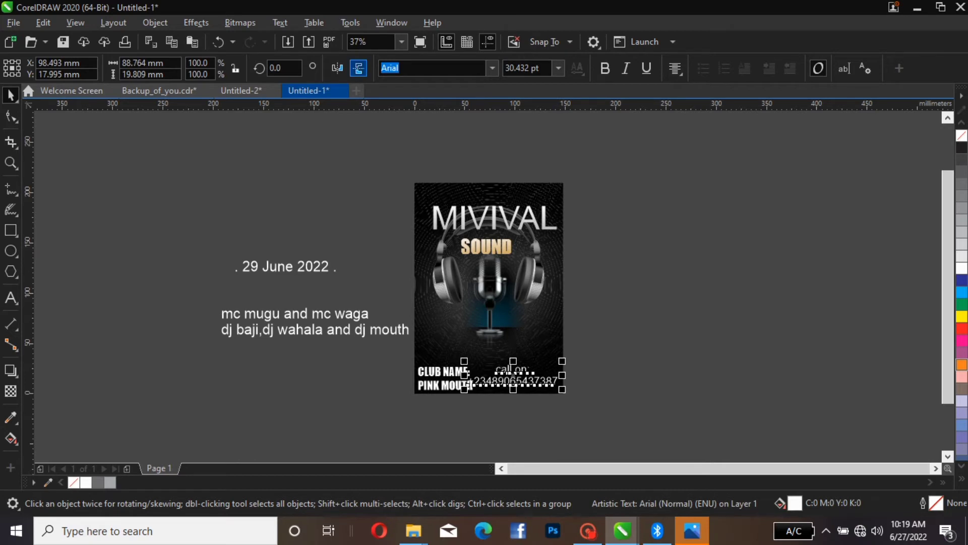
pyautogui.click(491, 68)
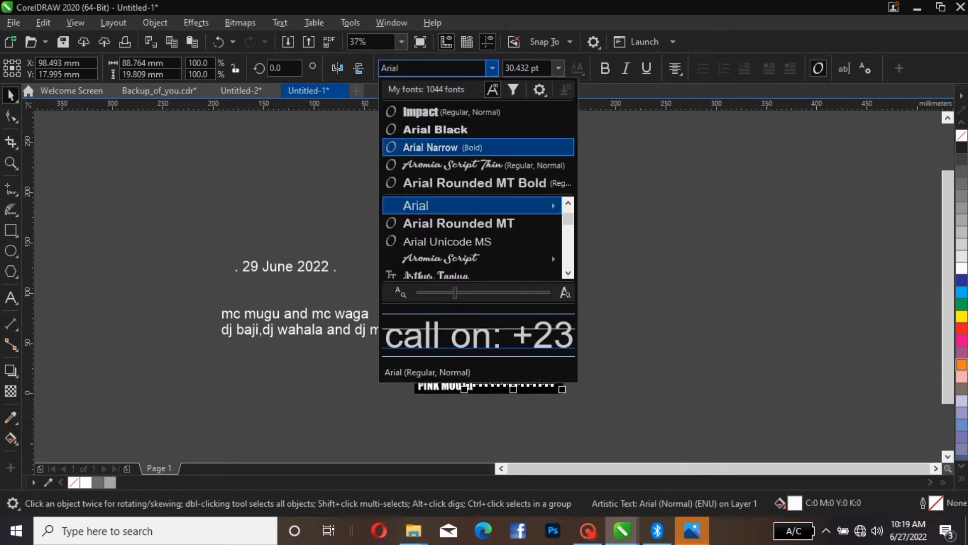
pyautogui.click(400, 108)
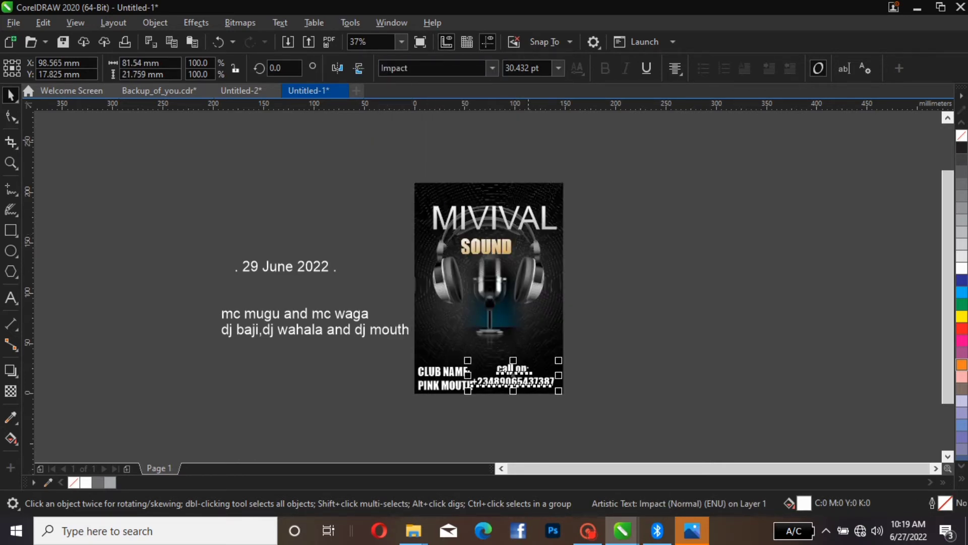
# - Shrink the contact text to about 28.9 pt and the club name text to about 29.2 pt so they do not overlap
pyautogui.click(580, 348)
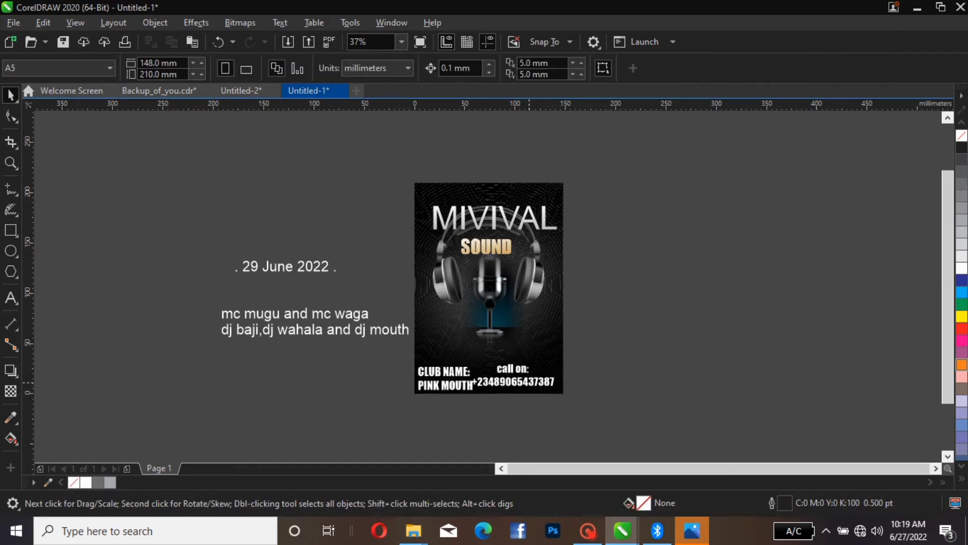
pyautogui.click(548, 381)
pyautogui.moveTo(561, 361); pyautogui.dragTo(557, 361)
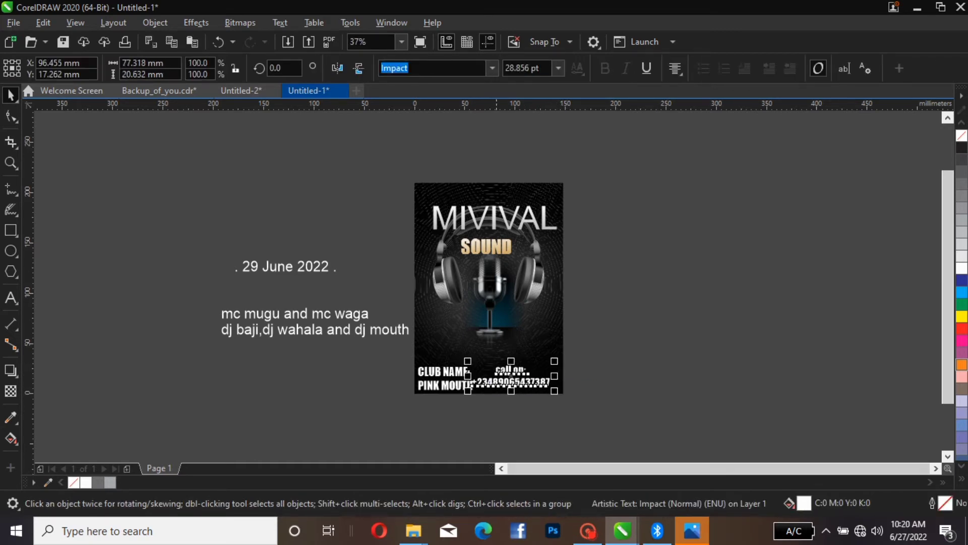
pyautogui.click(423, 388)
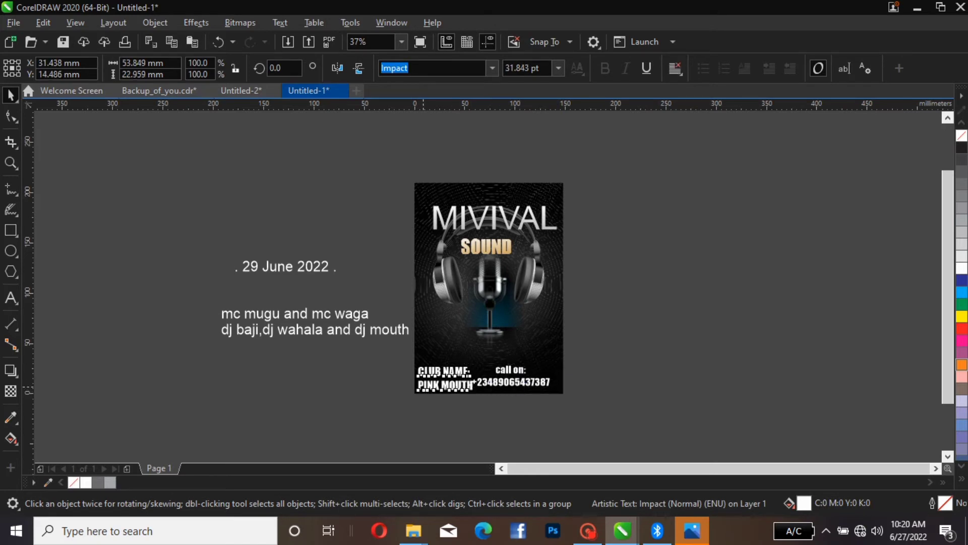
pyautogui.moveTo(478, 361); pyautogui.dragTo(473, 365)
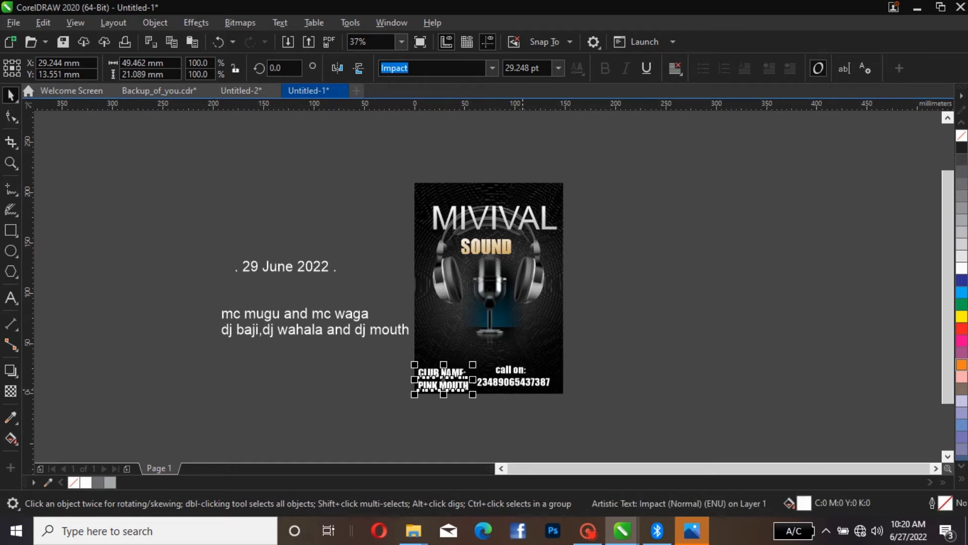
# - Break the club name and contact texts apart into separate lines, converting the contact text to uppercase
pyautogui.hotkey('ctrl', 'k')
pyautogui.click(518, 374)
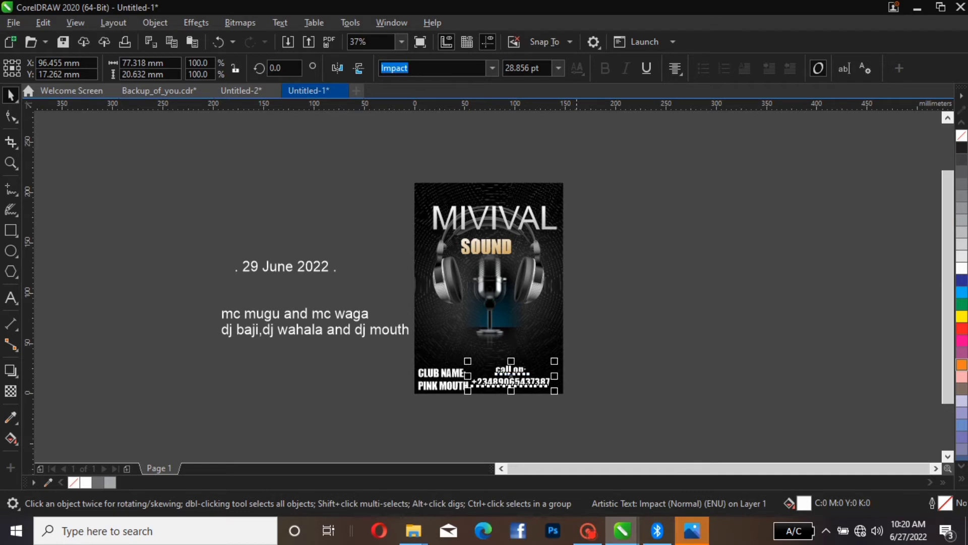
pyautogui.click(280, 22)
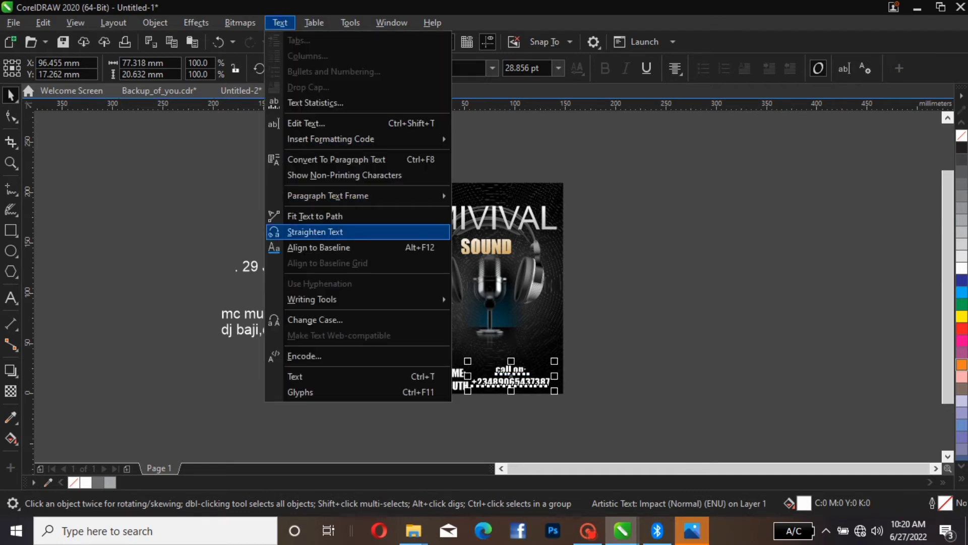
pyautogui.click(316, 319)
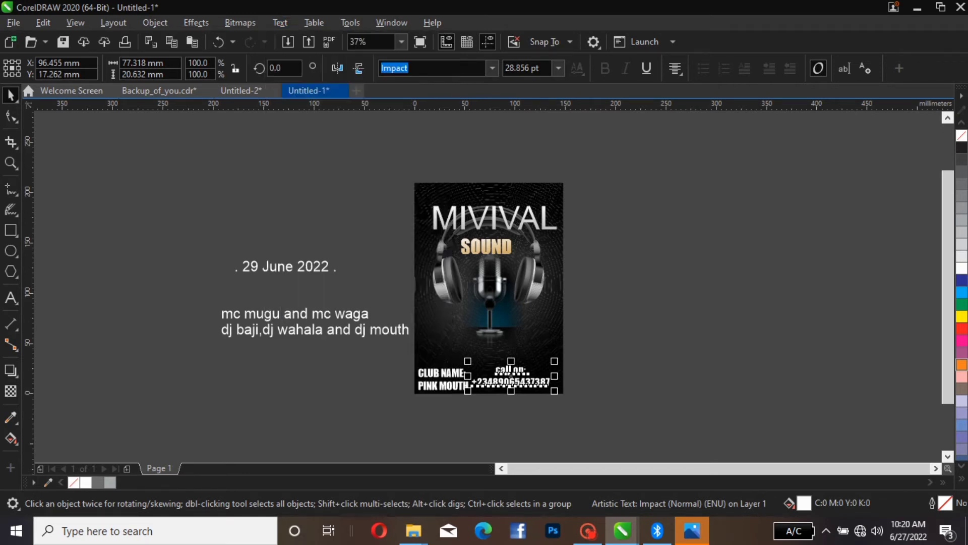
pyautogui.click(454, 250)
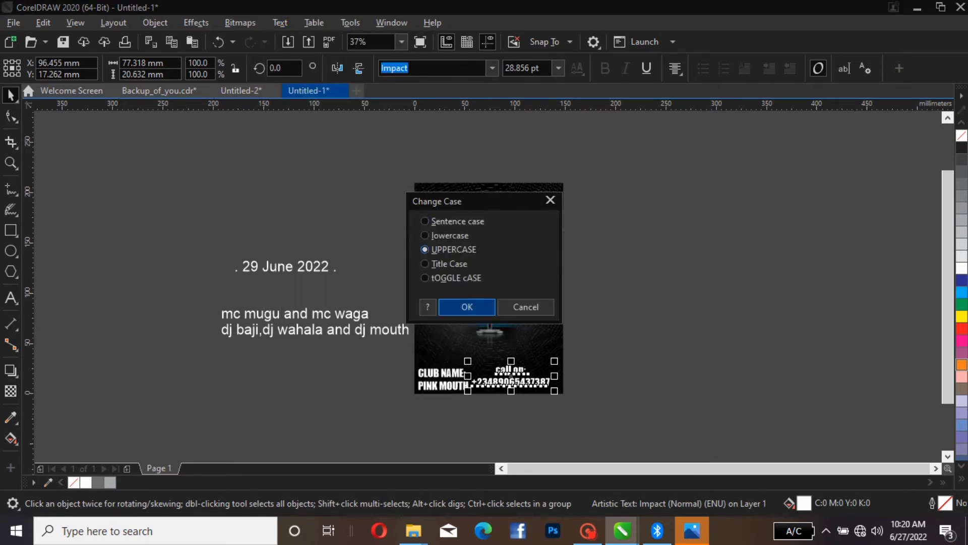
pyautogui.click(468, 307)
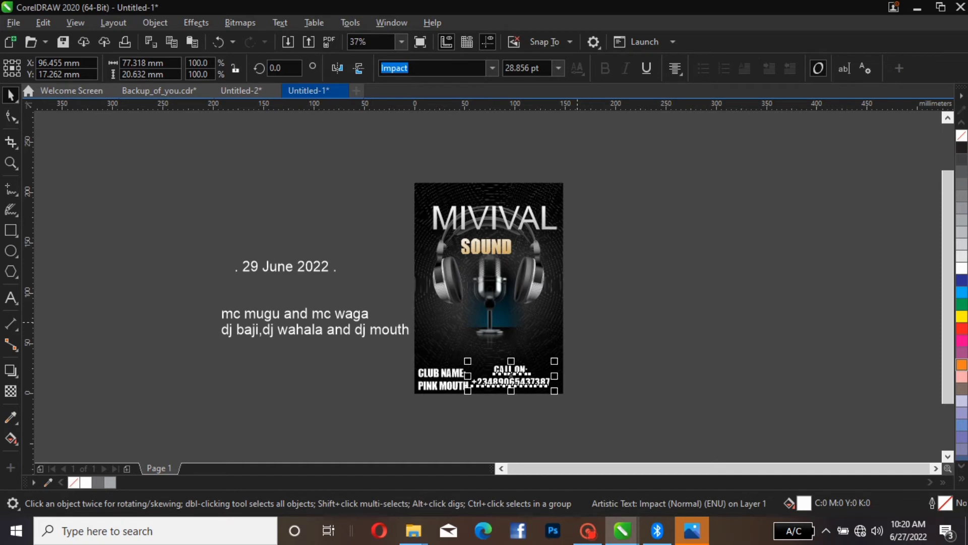
pyautogui.hotkey('ctrl', 'k')
# - Set the font size of both PINK MOUTH and the phone number to 24 pt
pyautogui.moveTo(414, 531)
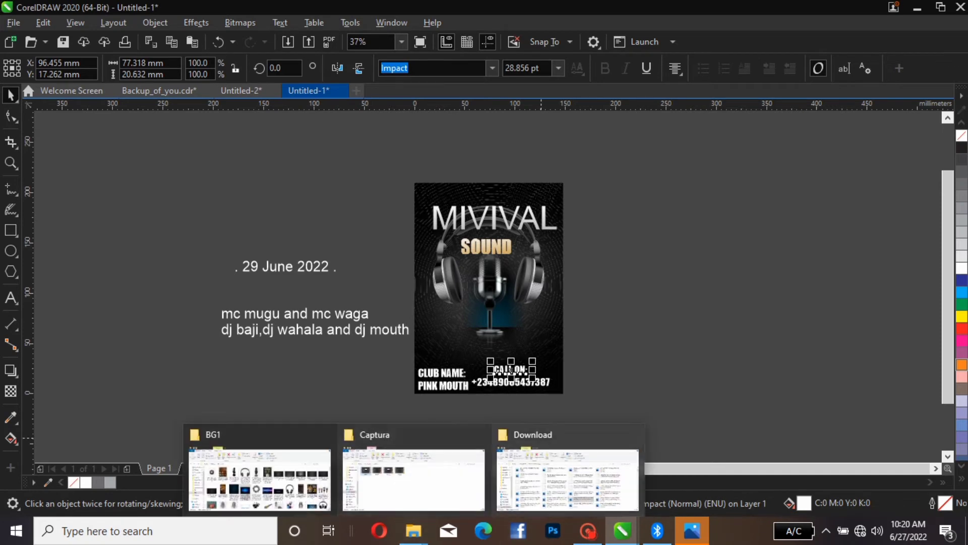
pyautogui.moveTo(580, 369); pyautogui.dragTo(374, 419)
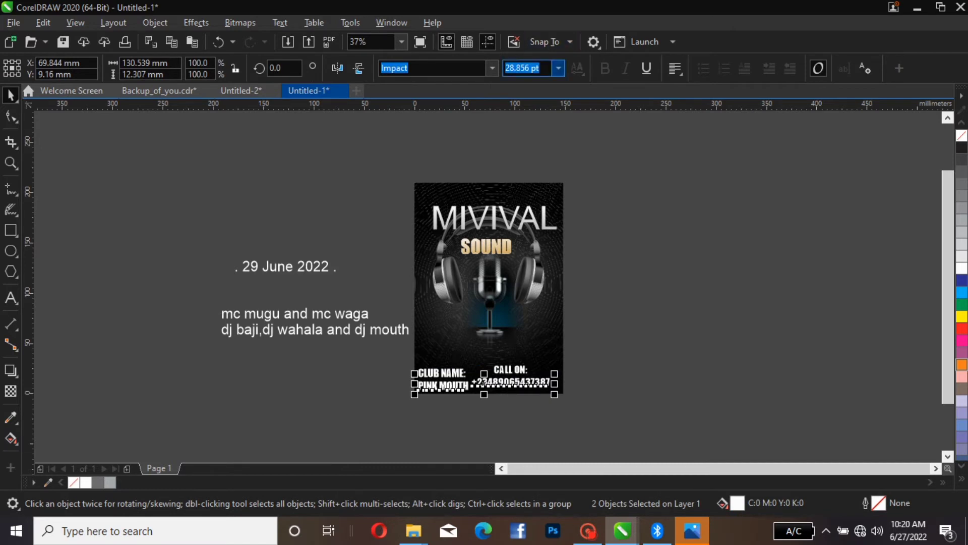
pyautogui.doubleClick(534, 68)
pyautogui.click(558, 68)
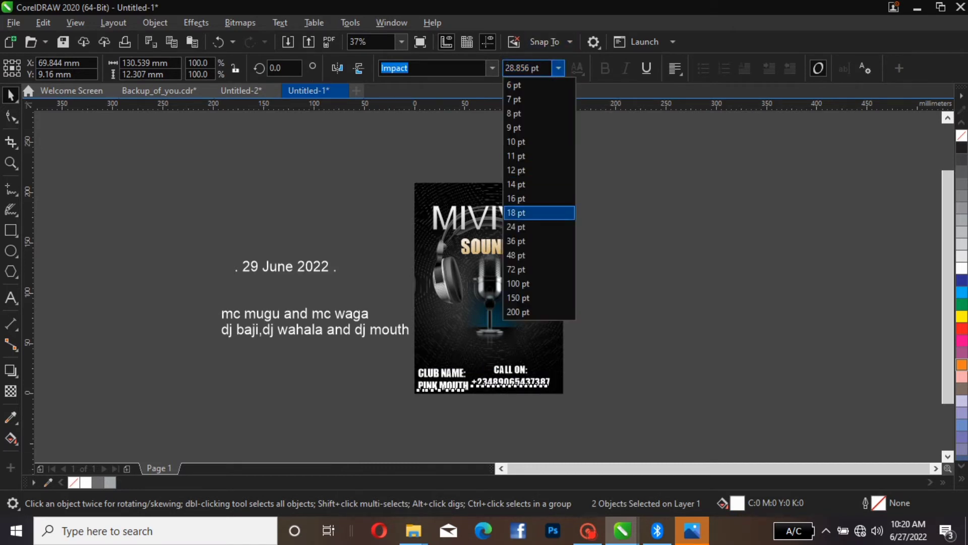
pyautogui.click(517, 226)
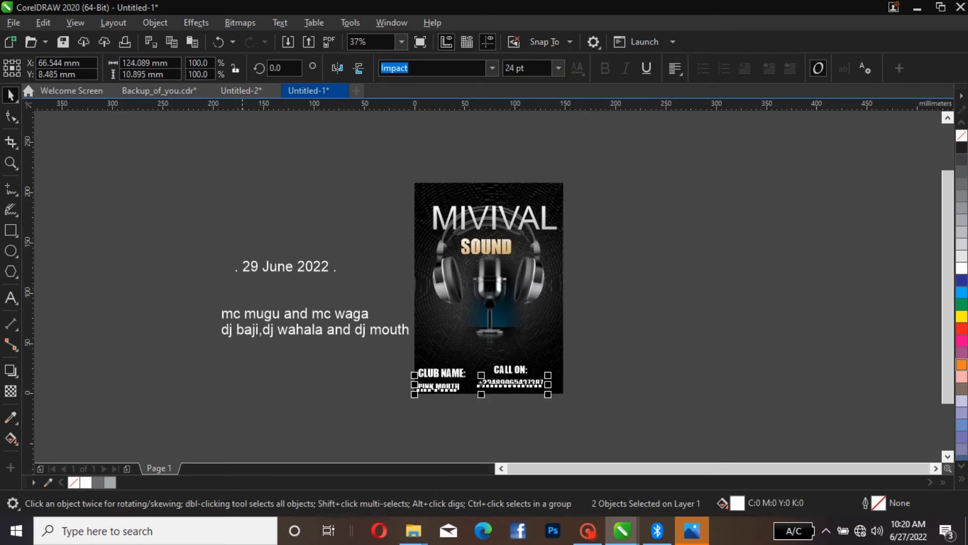
# - Move PINK MOUTH and the phone number together to about X 73.6 mm, Y 10.5 mm, and raise the CLUB NAME heading level with CALL ON
pyautogui.press('c')
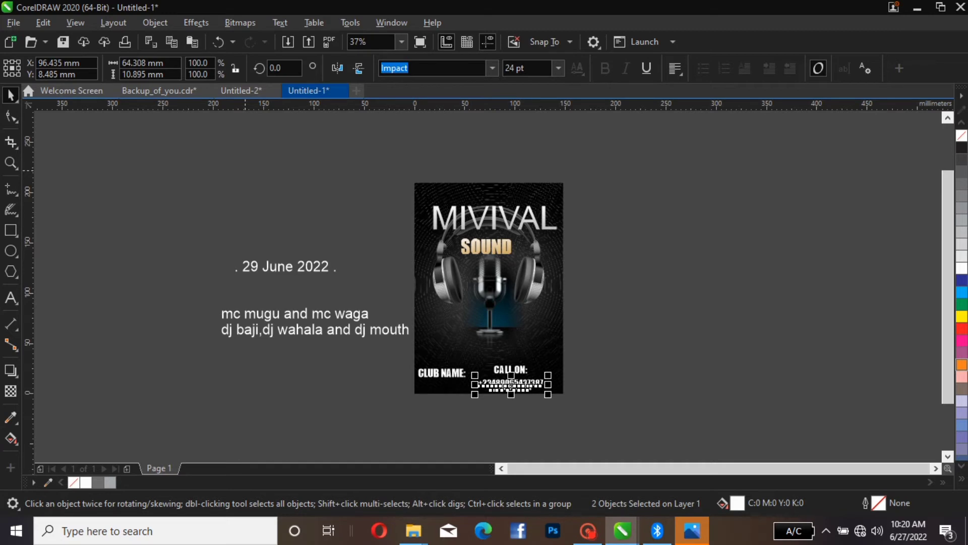
pyautogui.hotkey('ctrl', 'z')
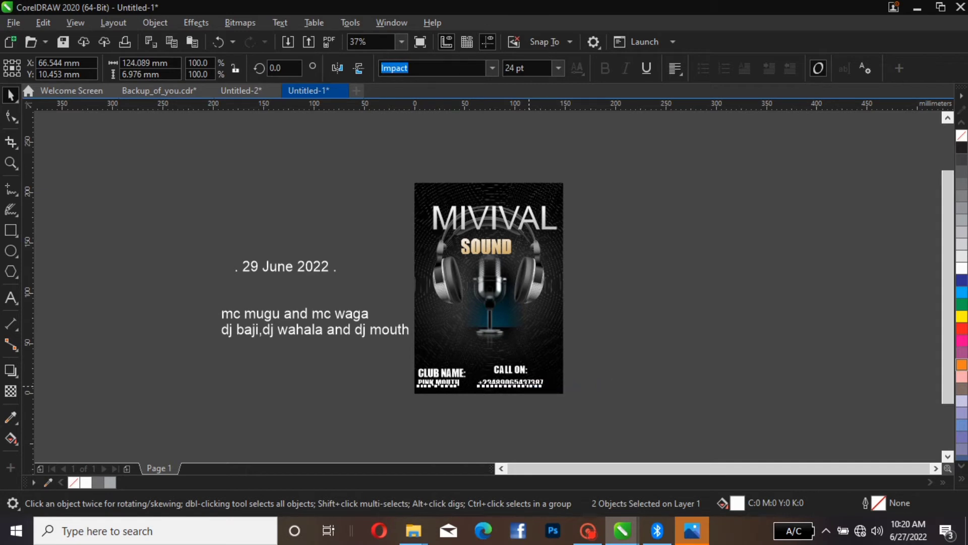
pyautogui.moveTo(483, 386); pyautogui.dragTo(490, 386)
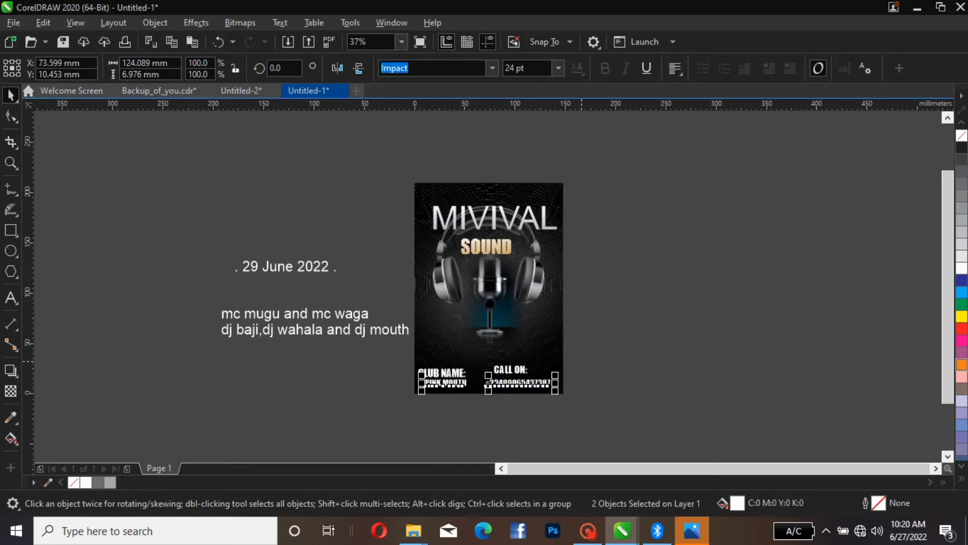
pyautogui.click(491, 384)
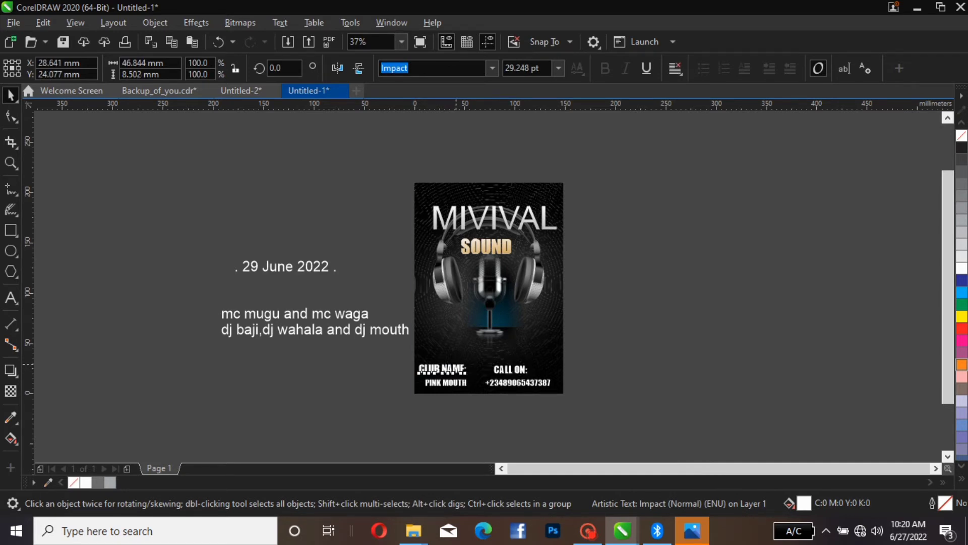
# - Move the CLUB NAME heading slightly above PINK MOUTH and change its font to Informal Roman
pyautogui.moveTo(442, 373); pyautogui.dragTo(443, 381)
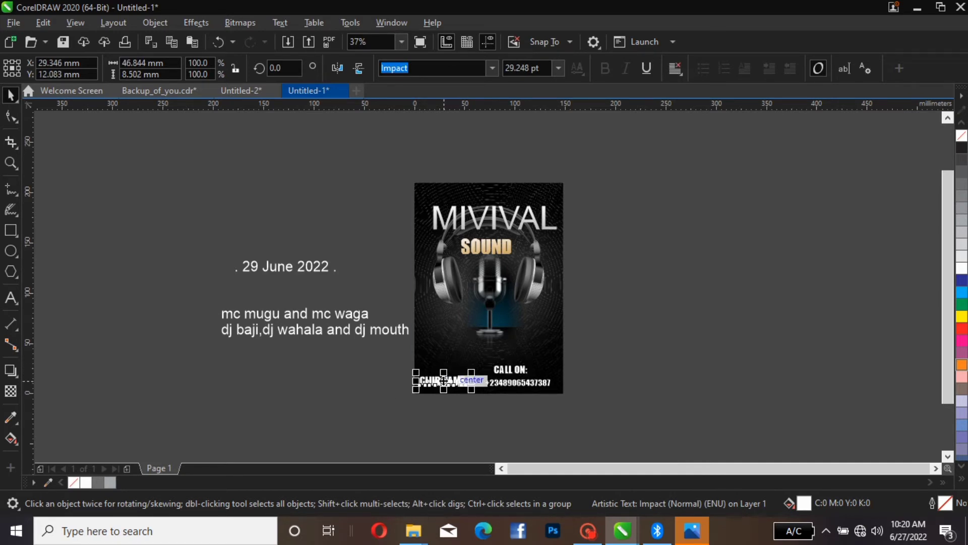
pyautogui.moveTo(444, 381); pyautogui.dragTo(443, 361)
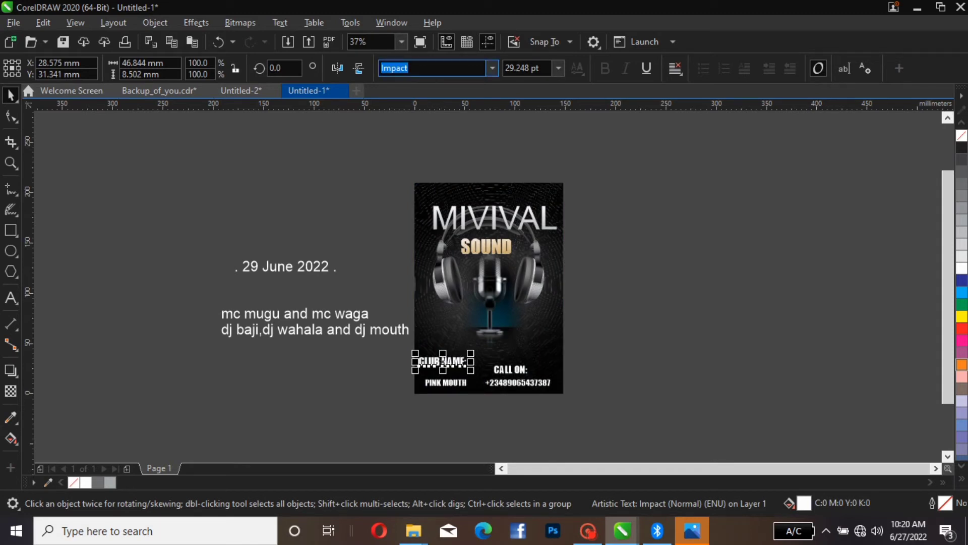
pyautogui.click(493, 68)
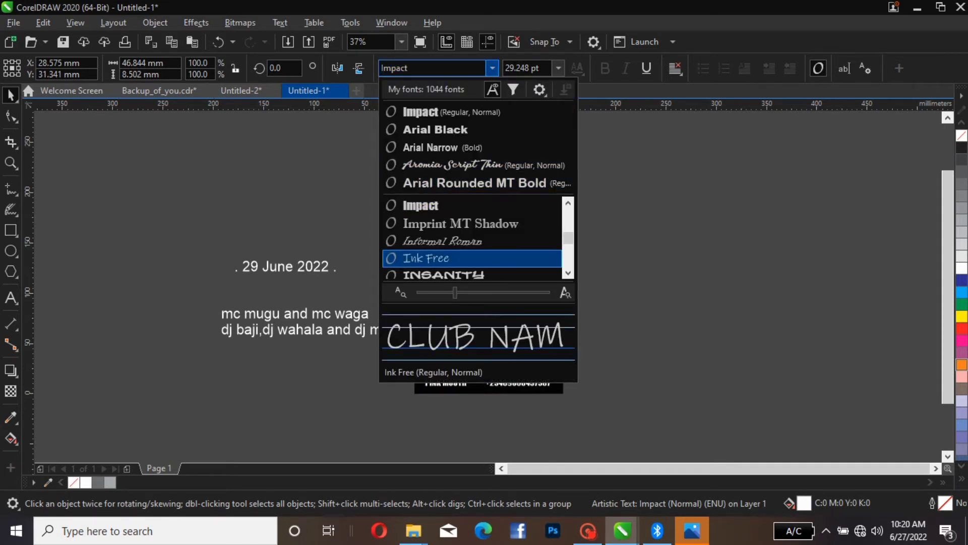
pyautogui.press('Up')
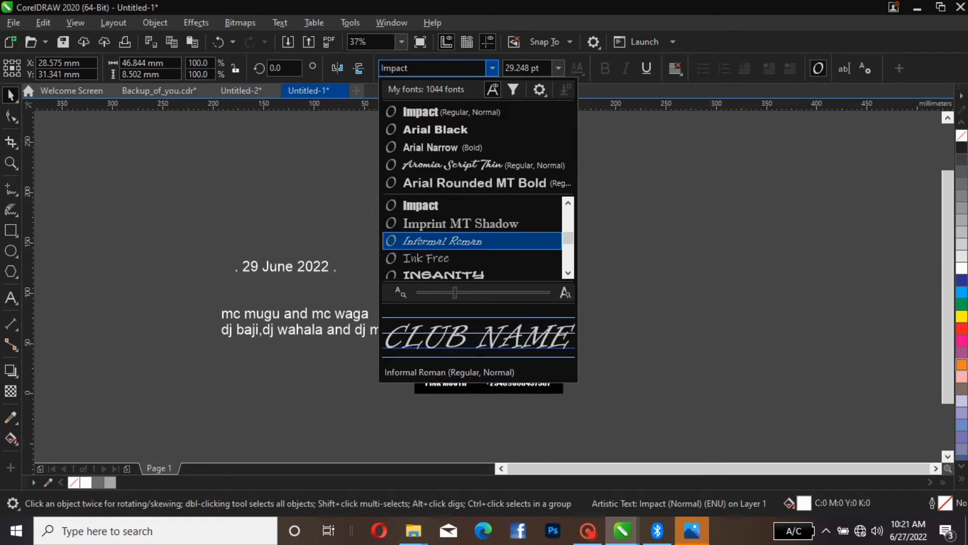
pyautogui.press('Return')
# - Change the font of the CALL ON heading to Informal Roman
pyautogui.click(511, 370)
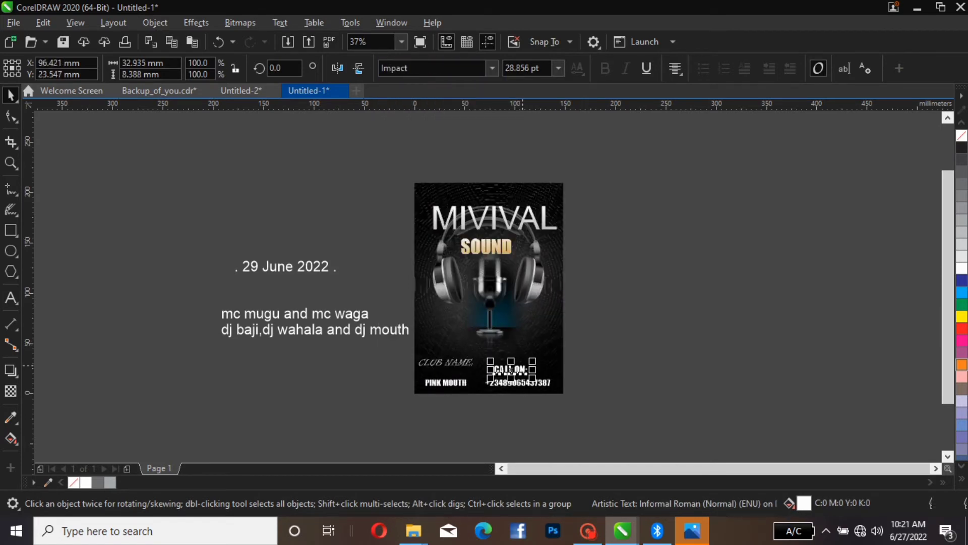
pyautogui.hotkey('ctrl', 'shift', 'f')
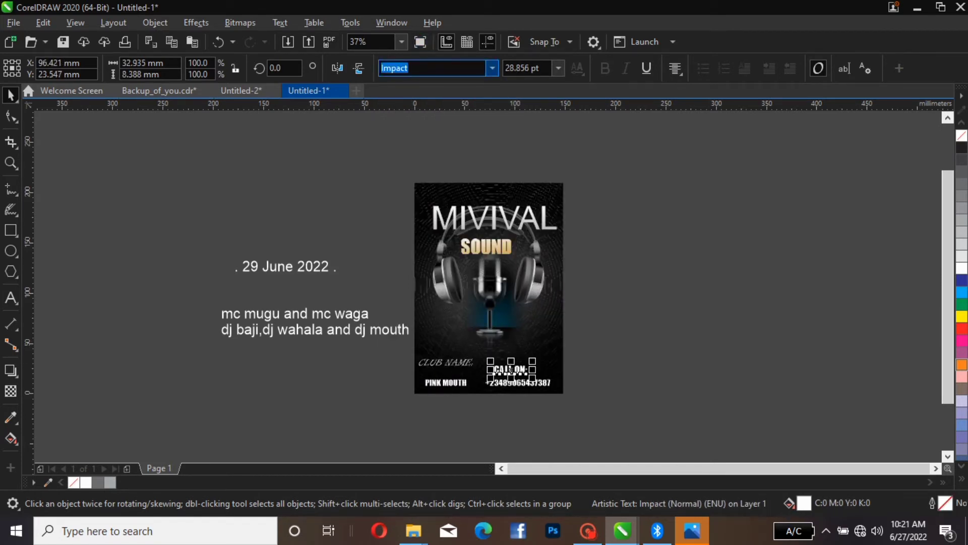
pyautogui.hotkey('alt', 'Down')
pyautogui.press('Up')
pyautogui.press('Return')
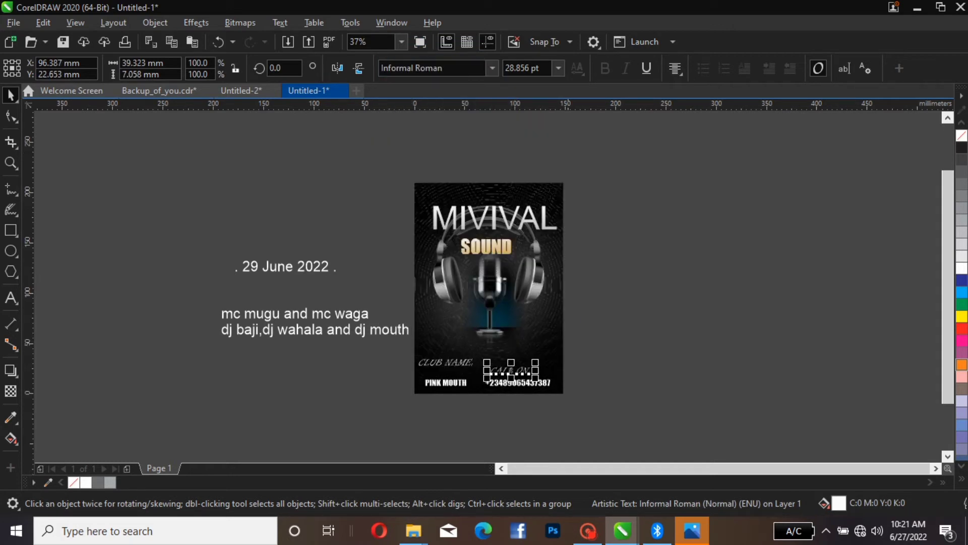
# - Align the CLUB NAME heading with the CALL ON heading along their bottom edges
pyautogui.moveTo(581, 331); pyautogui.dragTo(525, 369)
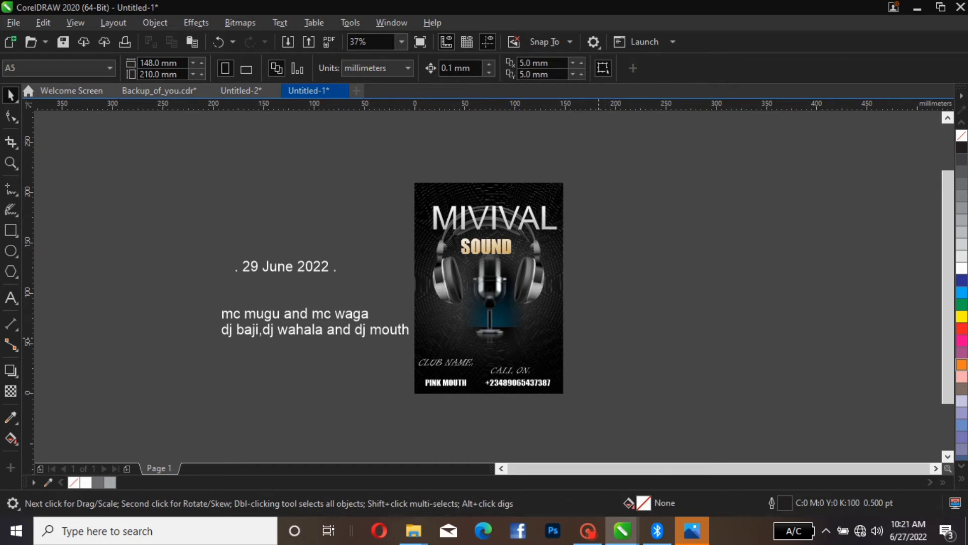
pyautogui.moveTo(596, 350); pyautogui.dragTo(405, 381)
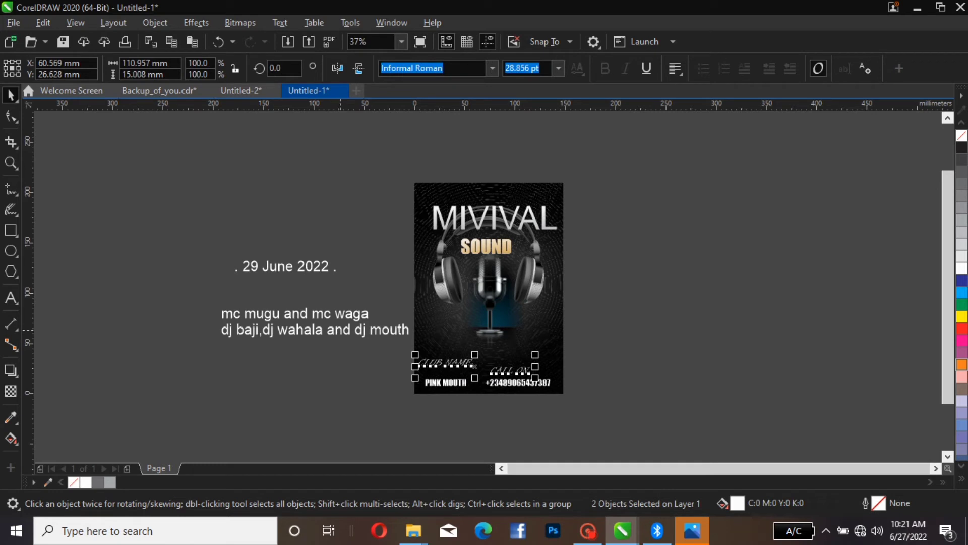
pyautogui.press('b')
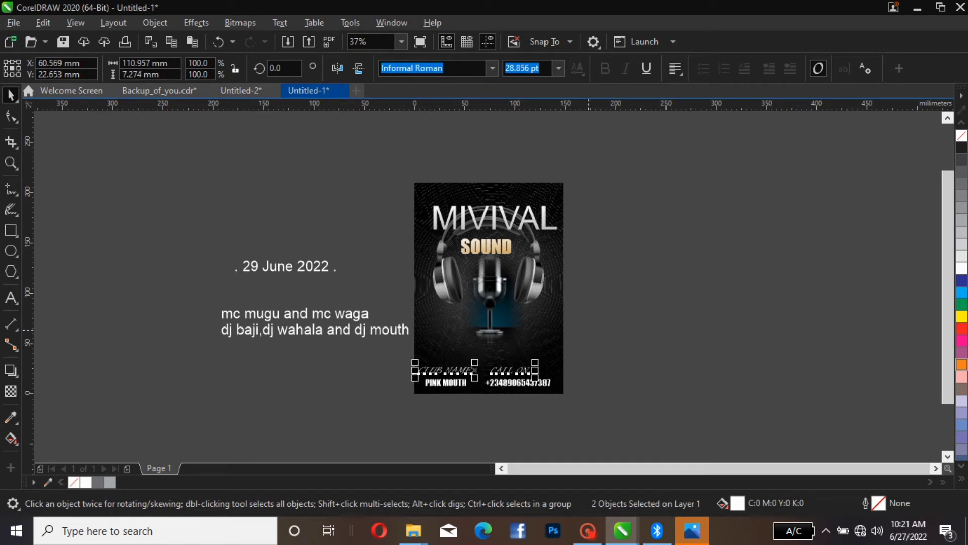
pyautogui.press('Escape')
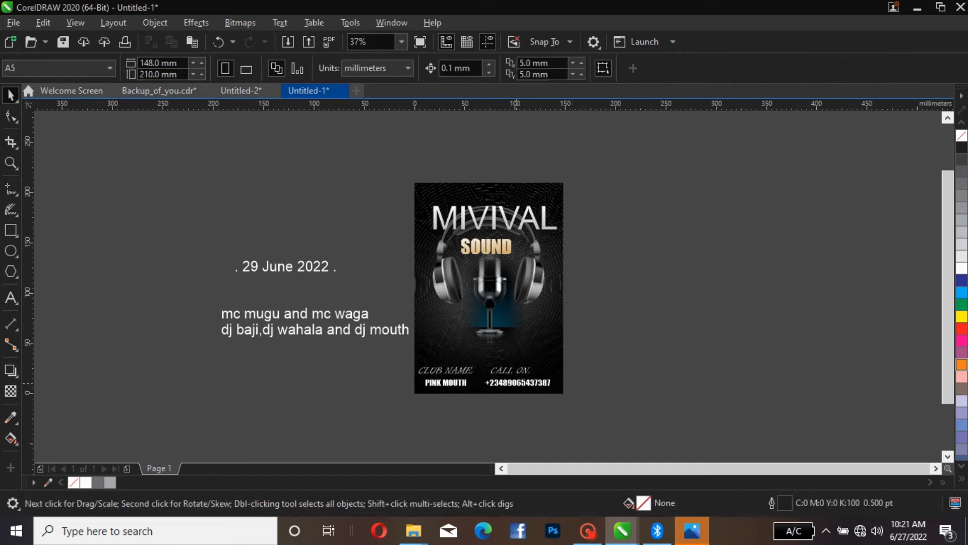
# - Centre the phone number under the CALL ON heading and shift both about 4 mm to the right
pyautogui.click(522, 374)
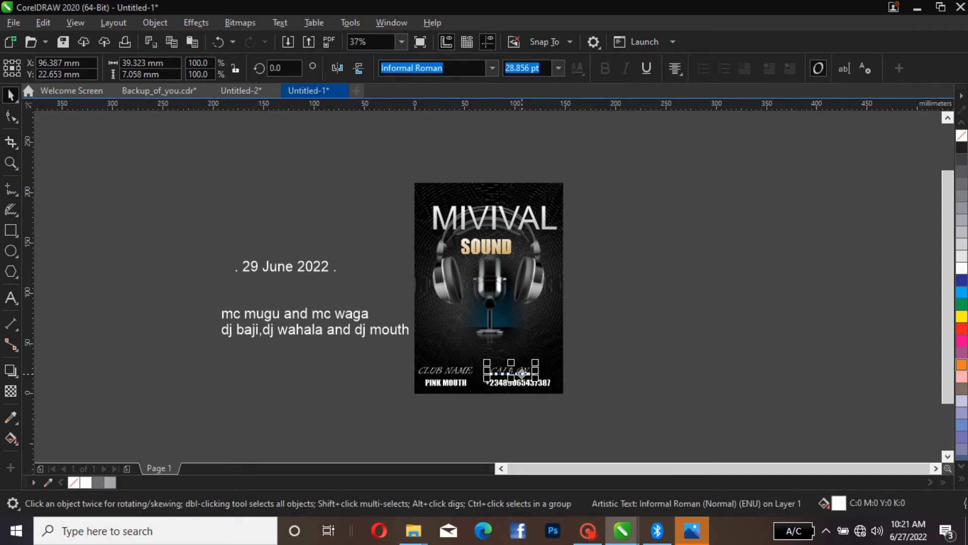
pyautogui.moveTo(588, 345); pyautogui.dragTo(471, 404)
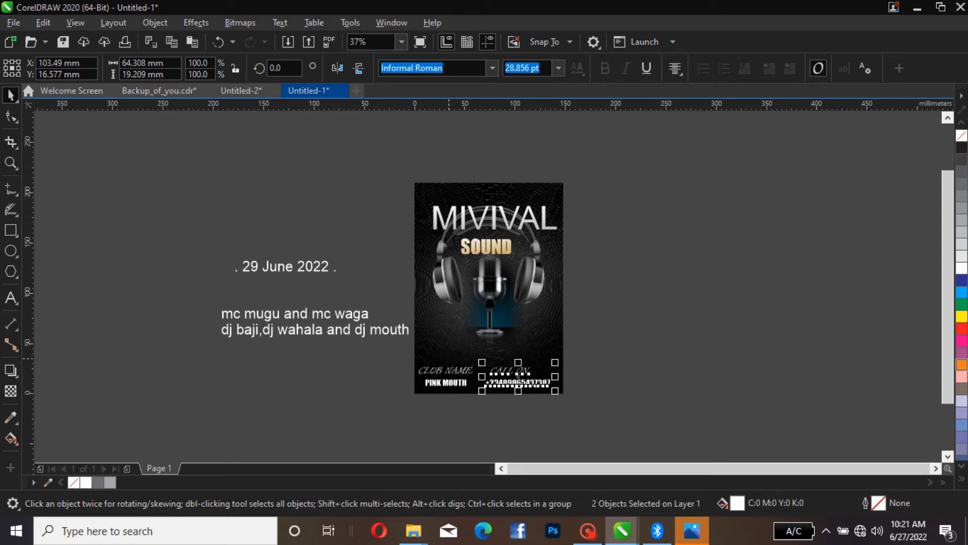
pyautogui.press('Left')
pyautogui.press('Left')
pyautogui.press('Left')
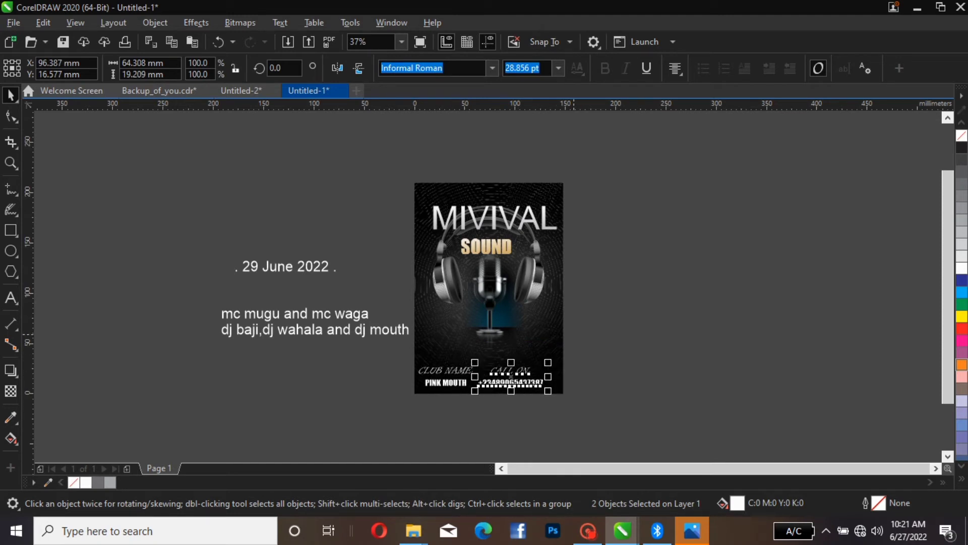
pyautogui.press('Right')
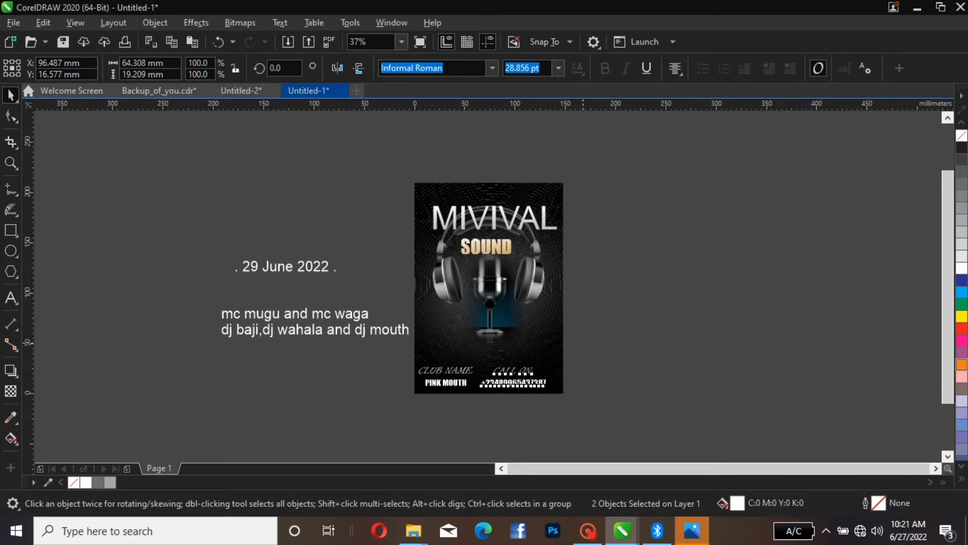
pyautogui.moveTo(397, 353); pyautogui.dragTo(504, 407)
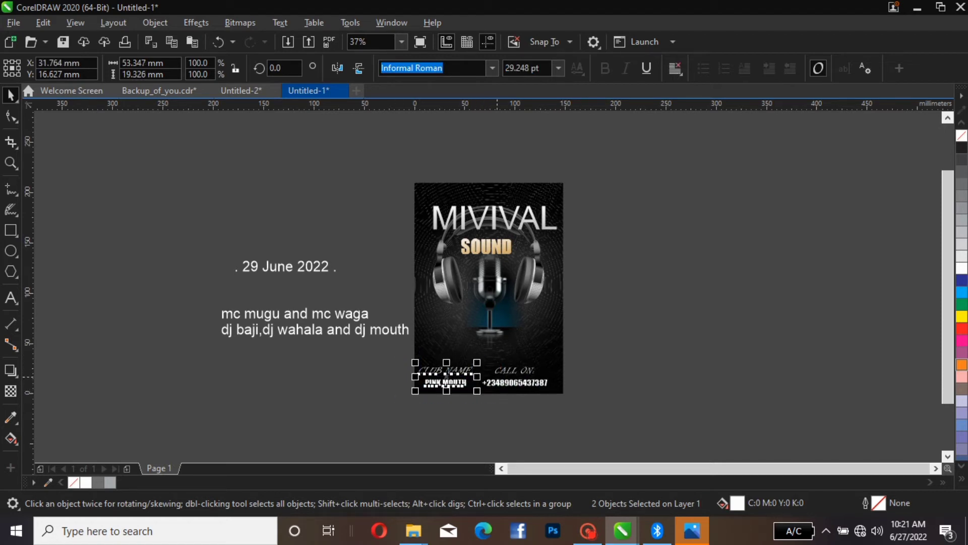
pyautogui.click(514, 371)
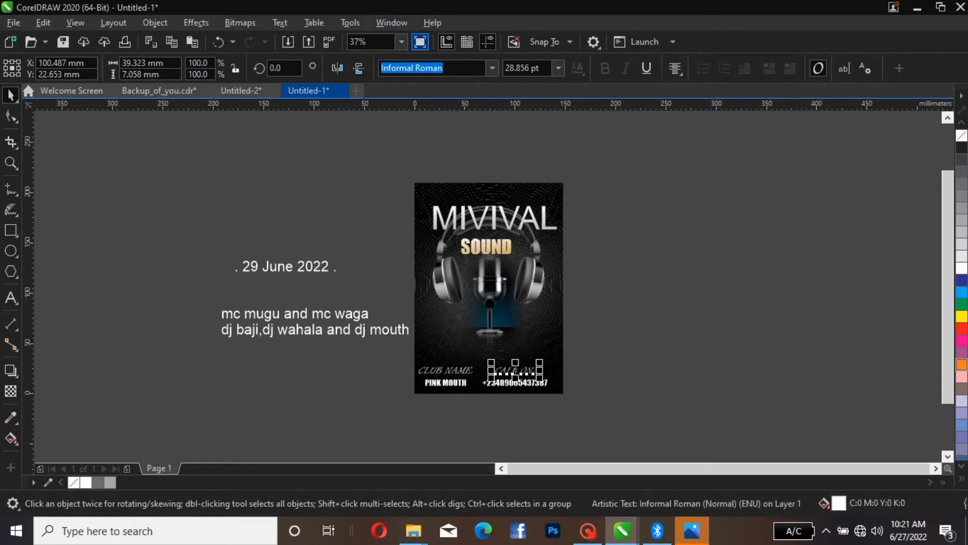
pyautogui.click(401, 42)
pyautogui.press('Return')
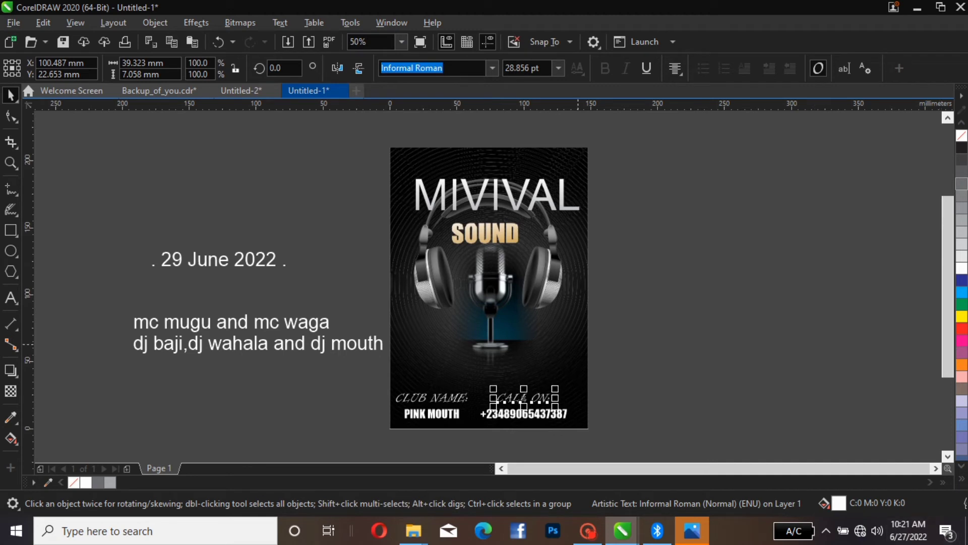
pyautogui.moveTo(745, 341); pyautogui.dragTo(503, 400)
pyautogui.moveTo(662, 315); pyautogui.dragTo(471, 389)
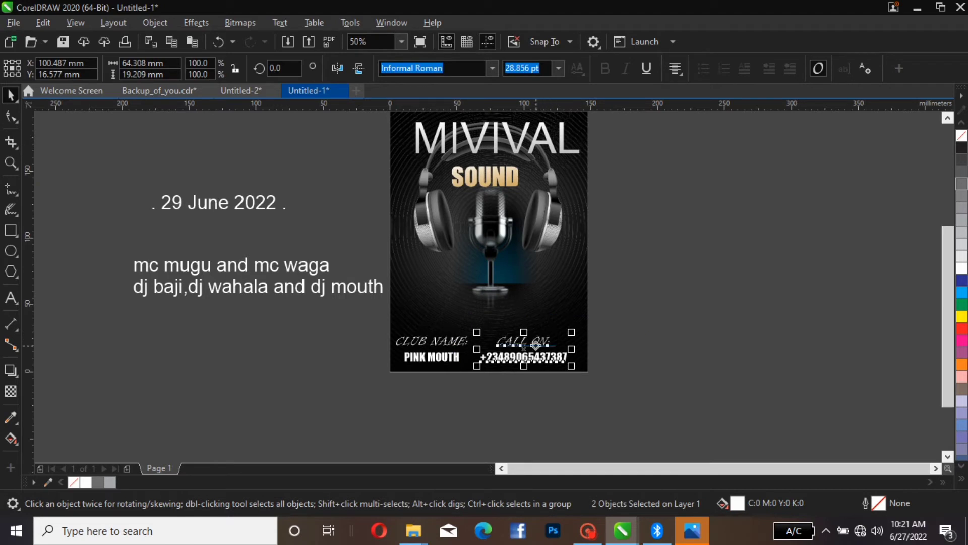
pyautogui.doubleClick(536, 345)
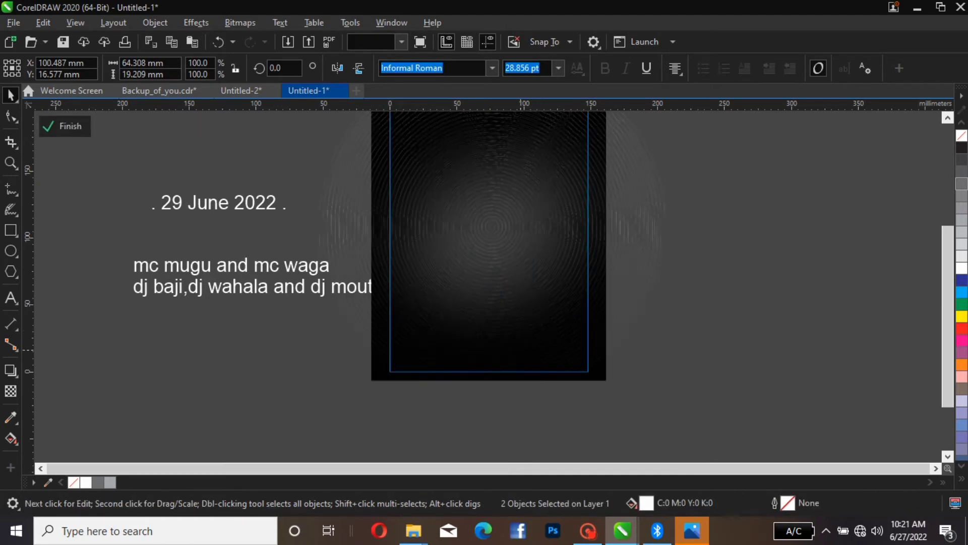
pyautogui.click(65, 126)
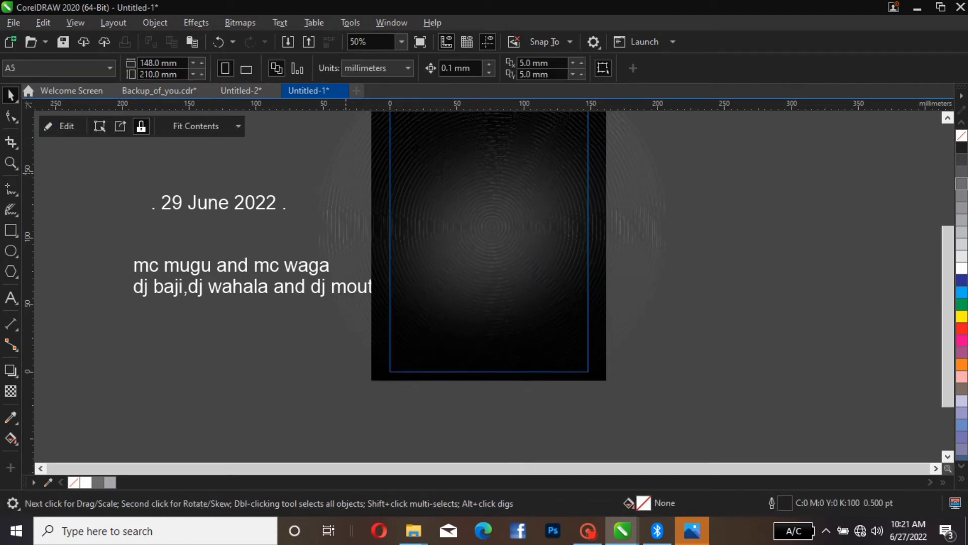
# - Move the CALL ON heading and the phone number together about 7 mm to the right
pyautogui.moveTo(613, 313); pyautogui.dragTo(504, 386)
pyautogui.moveTo(629, 296); pyautogui.dragTo(472, 398)
pyautogui.moveTo(524, 341); pyautogui.dragTo(534, 341)
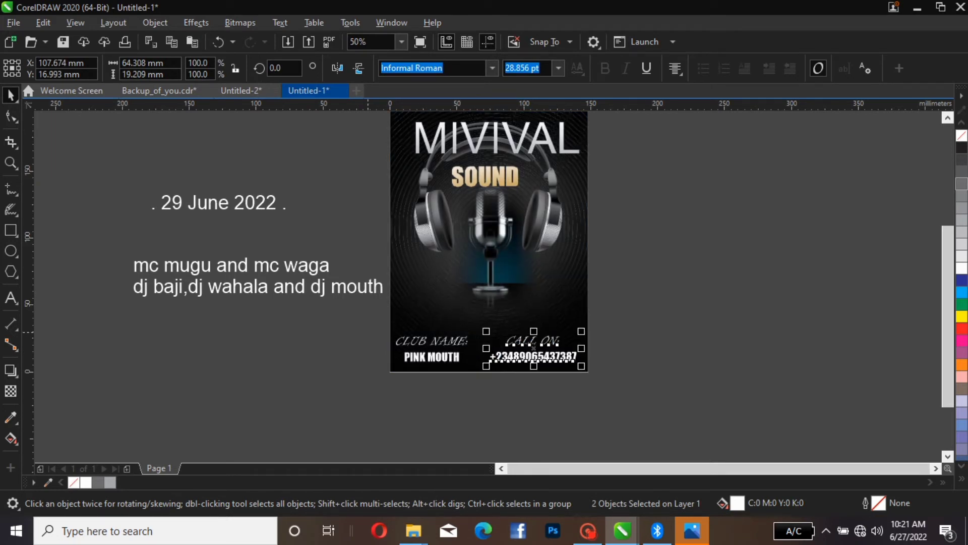
pyautogui.moveTo(368, 328); pyautogui.dragTo(479, 384)
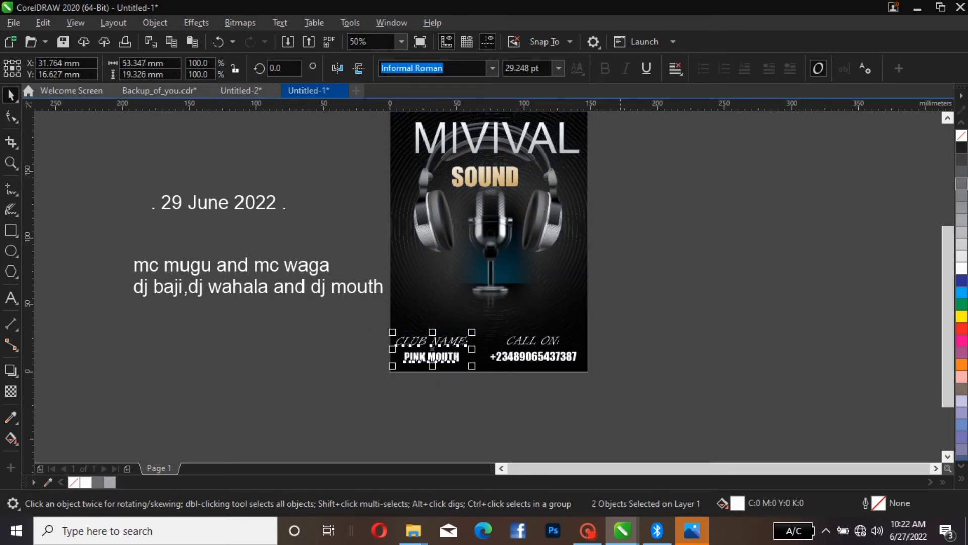
pyautogui.press('Escape')
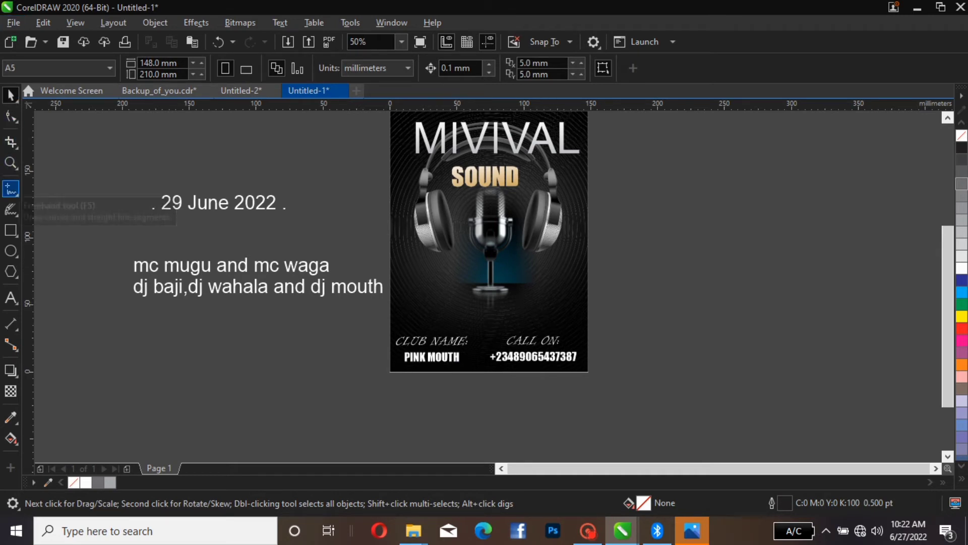
pyautogui.click(11, 189)
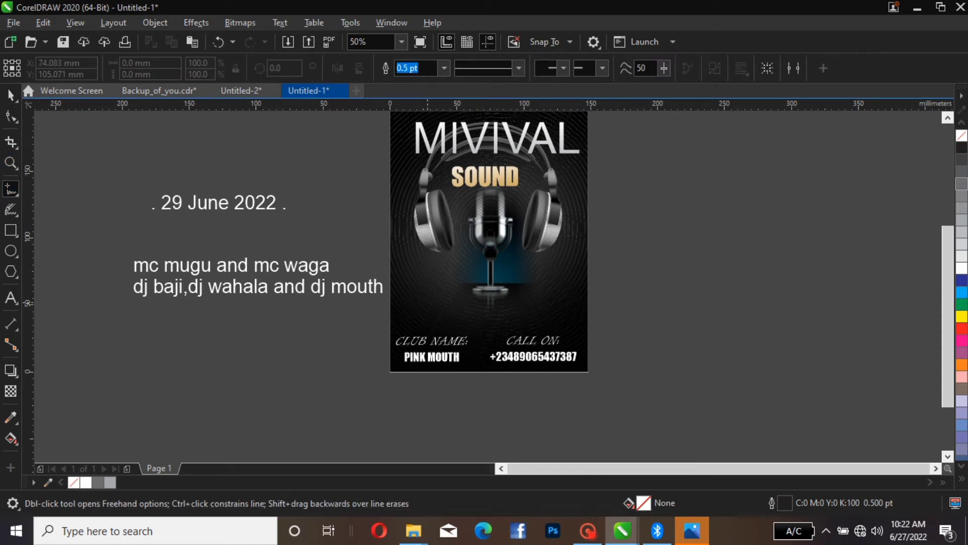
pyautogui.click(423, 319)
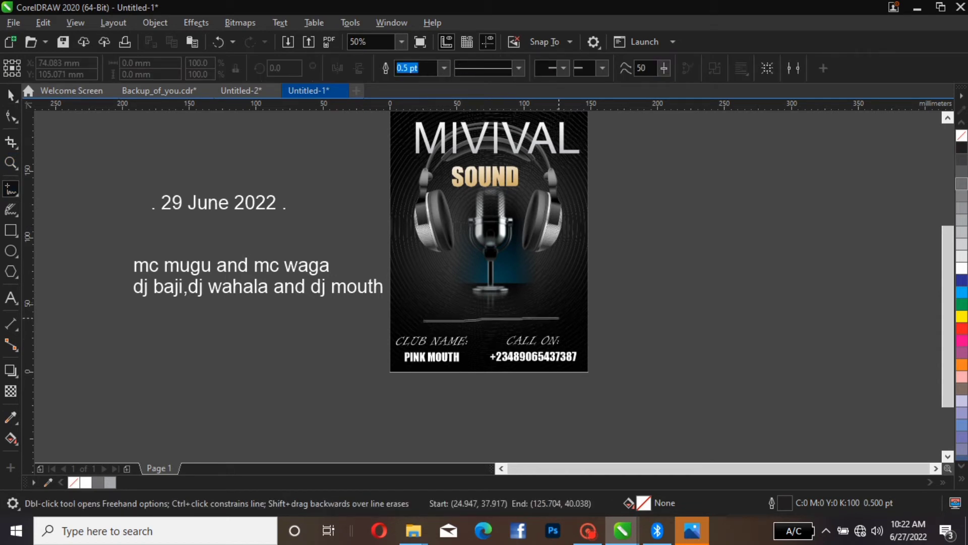
pyautogui.click(571, 309)
pyautogui.press('Escape')
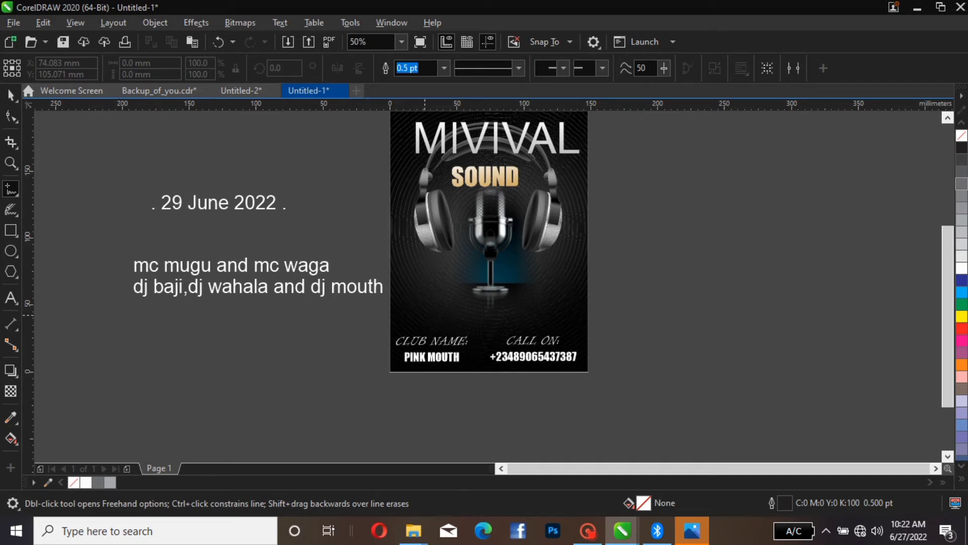
# - Draw a straight horizontal line about 83 mm long above the two headings and colour its outline gold (C0 M20 Y60 K20)
pyautogui.click(420, 325)
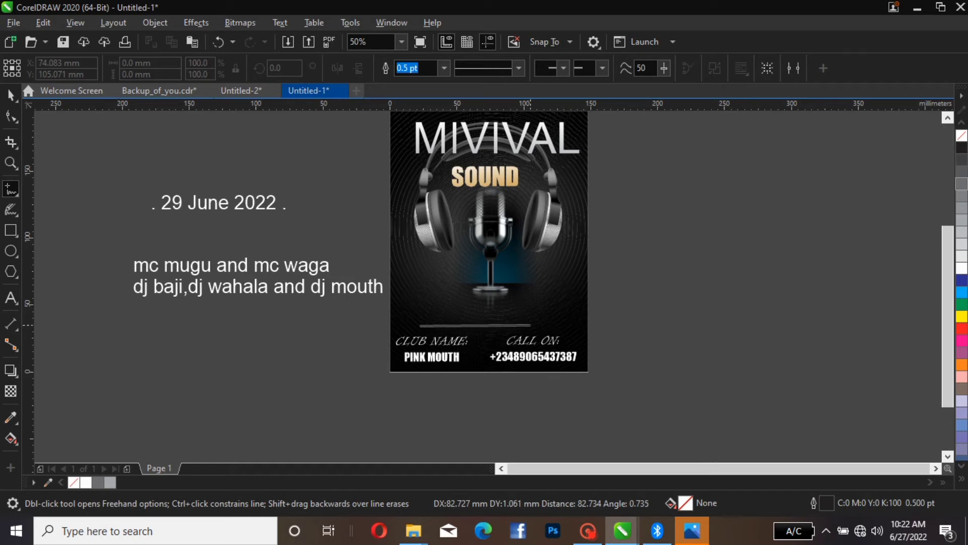
pyautogui.click(531, 325)
pyautogui.press('space')
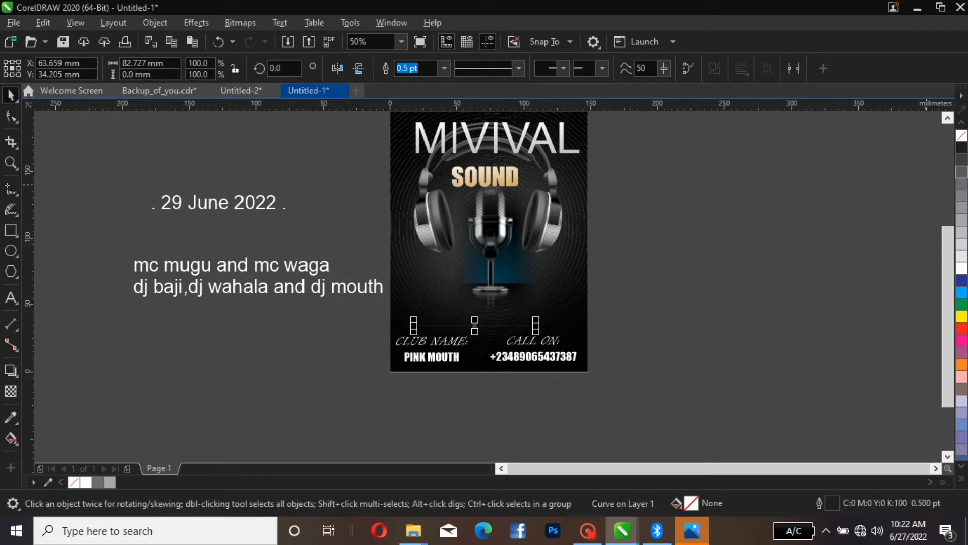
pyautogui.click(962, 478)
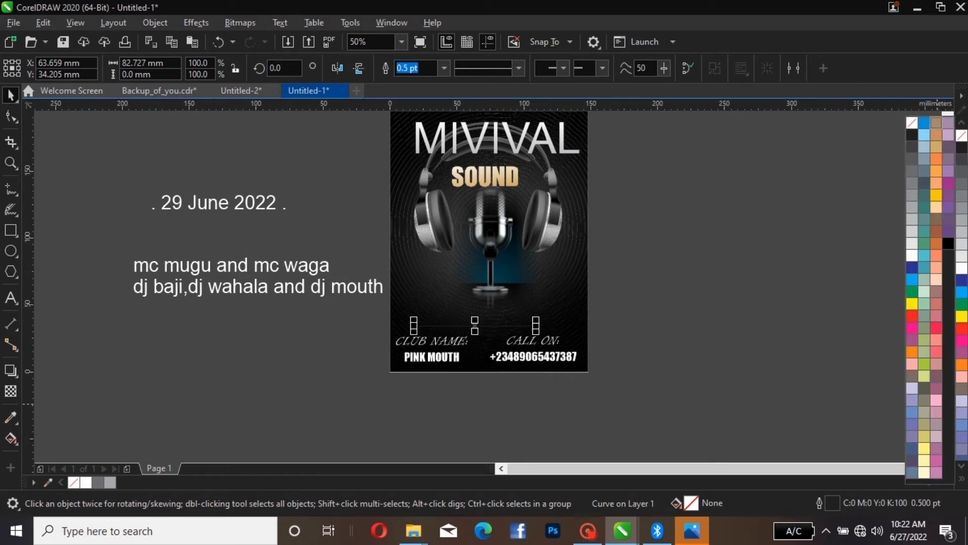
pyautogui.rightClick(937, 123)
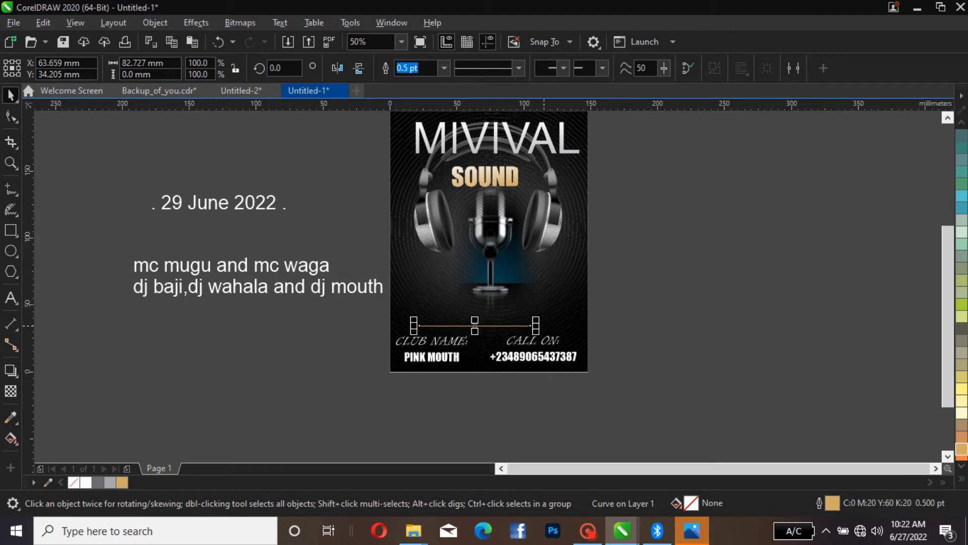
# - Stretch the gold line rightward to about 98 mm wide and nudge it down about 1.9 mm toward the headings
pyautogui.moveTo(535, 326); pyautogui.dragTo(559, 326)
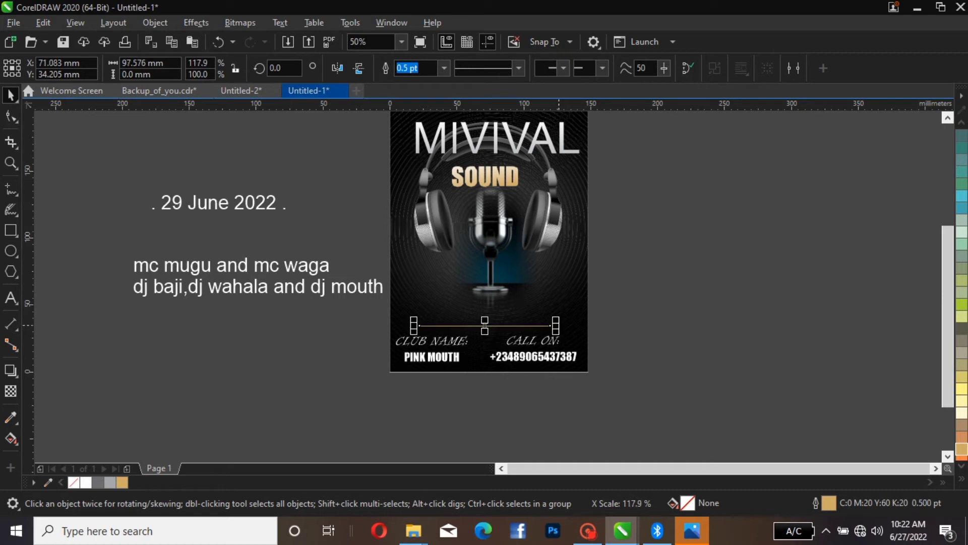
pyautogui.press('Down')
pyautogui.press('Down')
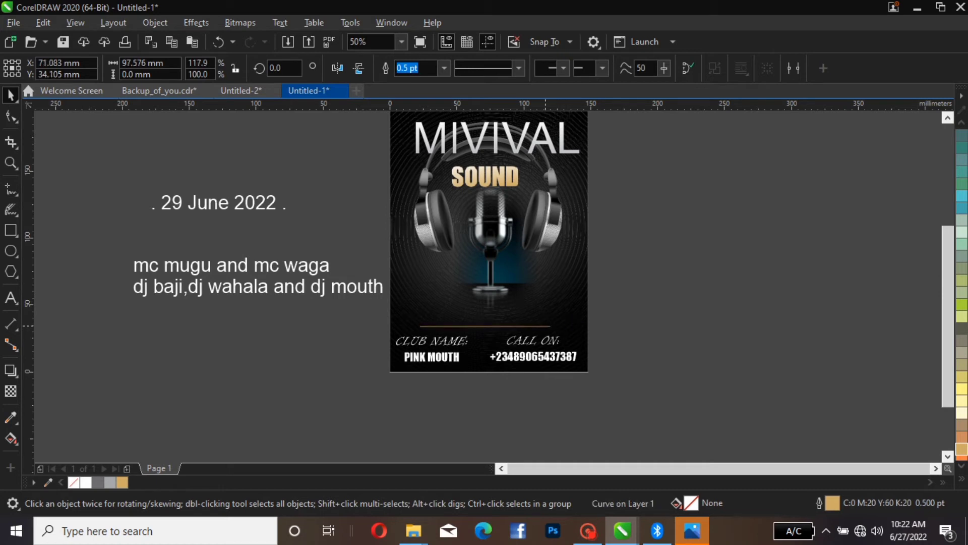
pyautogui.press('Down')
pyautogui.press('Down')
pyautogui.press('Down')
pyautogui.press('Down')
pyautogui.press('Down')
pyautogui.press('Down')
pyautogui.press('Down')
pyautogui.press('Down')
pyautogui.press('Down')
pyautogui.press('Down')
pyautogui.press('Down')
pyautogui.press('Down')
pyautogui.press('Down')
pyautogui.press('Down')
pyautogui.press('Down')
pyautogui.press('Down')
pyautogui.press('Down')
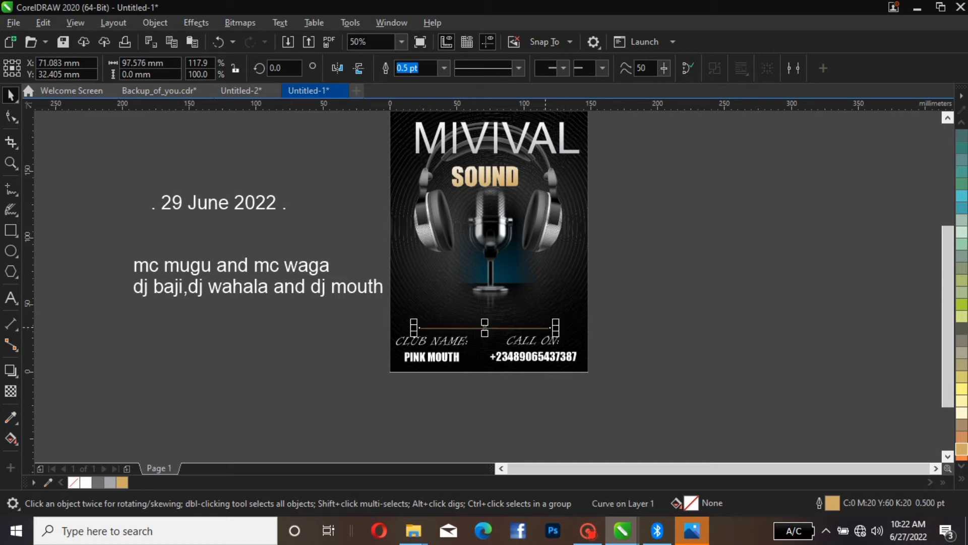
pyautogui.press('Down')
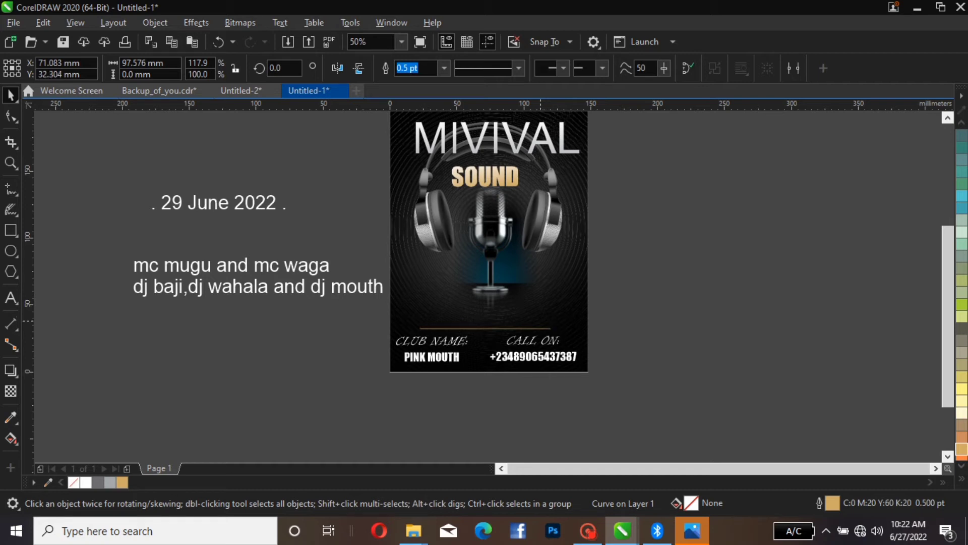
# - Nudge the gold divider line down 1.1 mm toward the CLUB NAME and CALL ON headings
pyautogui.press('Down')
pyautogui.press('Down')
pyautogui.press('Down')
pyautogui.press('Down')
pyautogui.press('Down')
pyautogui.press('Down')
pyautogui.press('Down')
pyautogui.press('Down')
pyautogui.press('Down')
pyautogui.press('Down')
pyautogui.press('Down')
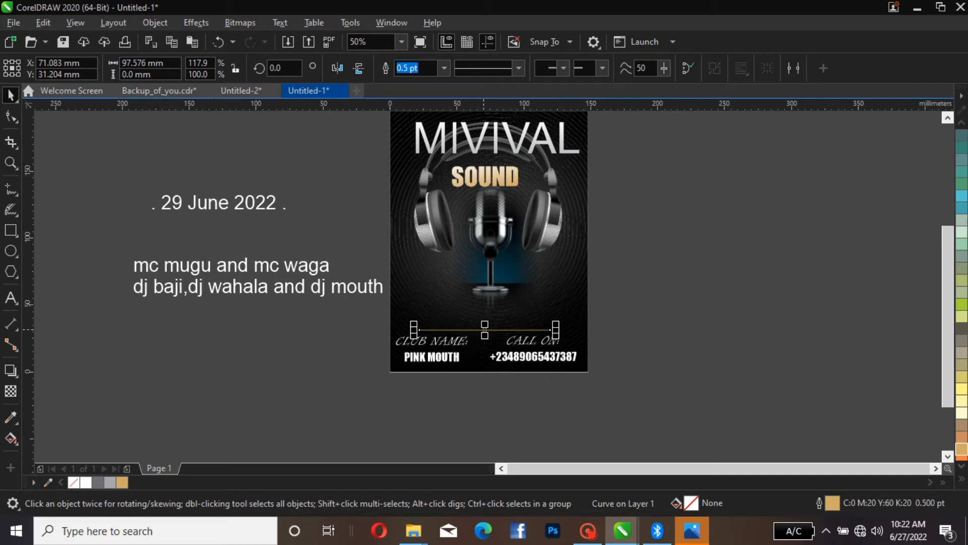
# - Duplicate the gold line about 13.7 mm above the original and nudge the copy 2.2 mm to the left
pyautogui.moveTo(474, 329); pyautogui.dragTo(479, 311)
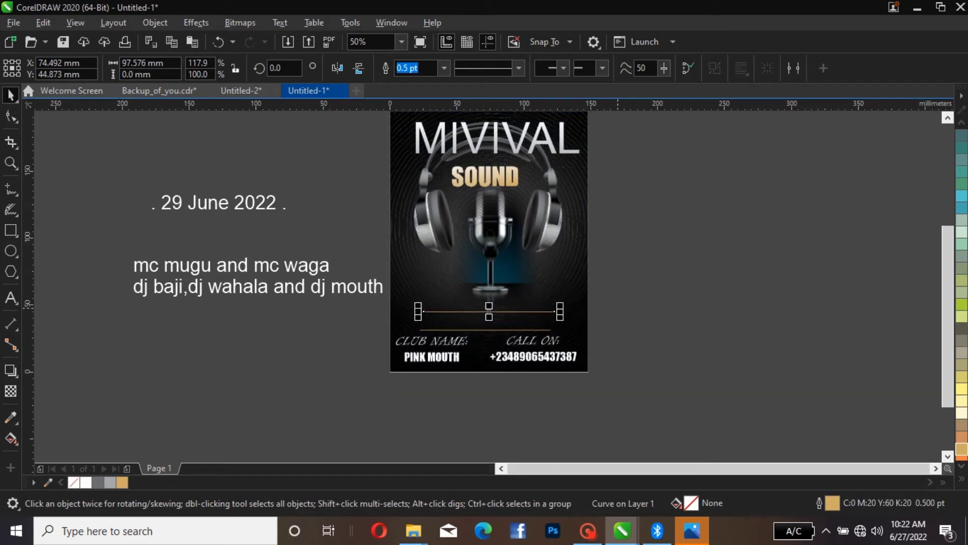
pyautogui.press('Left')
pyautogui.press('Left')
pyautogui.press('Left')
pyautogui.press('Left')
pyautogui.press('Left')
pyautogui.press('Left')
pyautogui.press('Left')
pyautogui.press('Left')
pyautogui.press('Left')
pyautogui.press('Left')
pyautogui.press('Left')
pyautogui.press('Left')
pyautogui.press('Left')
pyautogui.press('Left')
pyautogui.press('Left')
pyautogui.press('Left')
pyautogui.press('Left')
pyautogui.press('Left')
pyautogui.press('Left')
pyautogui.press('Left')
pyautogui.press('Left')
pyautogui.press('Left')
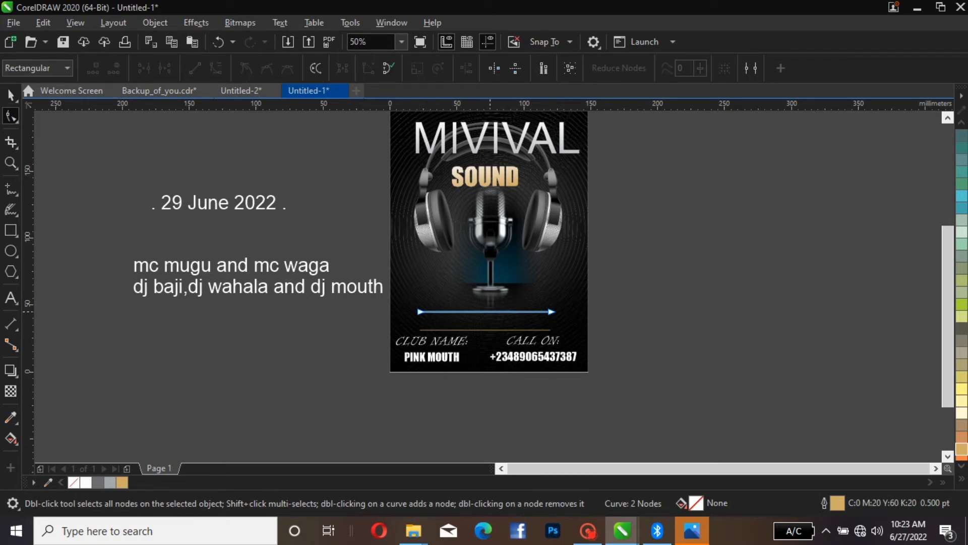
# - Break the upper gold line apart near its middle and delete the left half
pyautogui.click(488, 311)
pyautogui.click(216, 68)
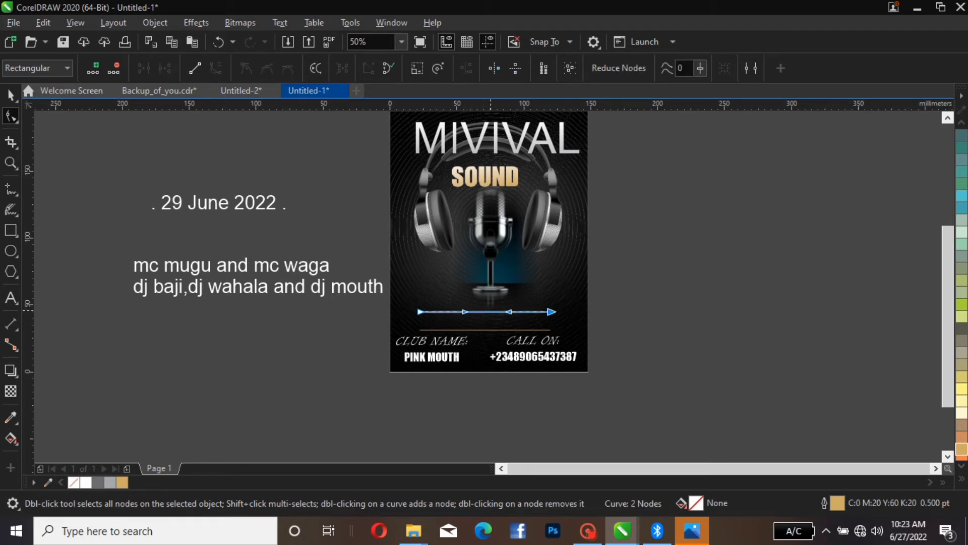
pyautogui.click(491, 311)
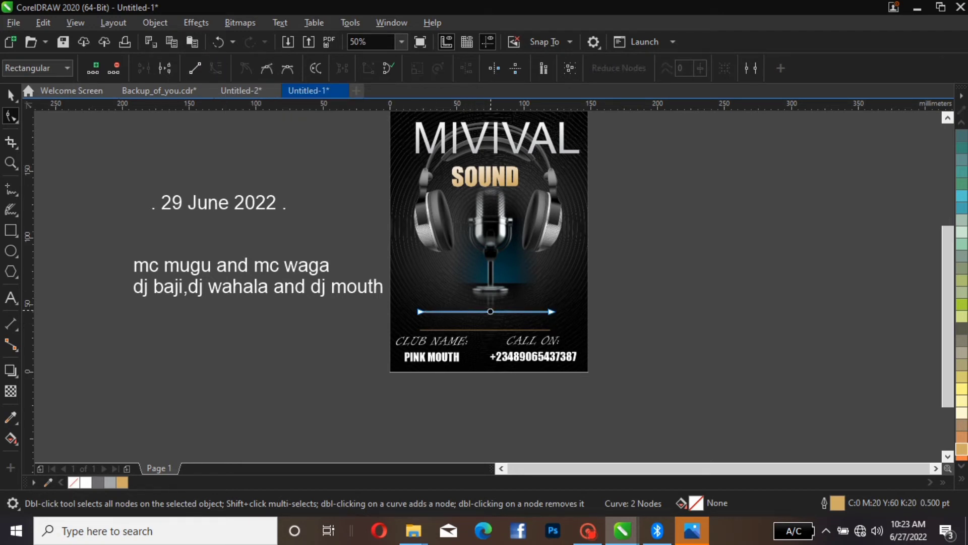
pyautogui.rightClick(490, 311)
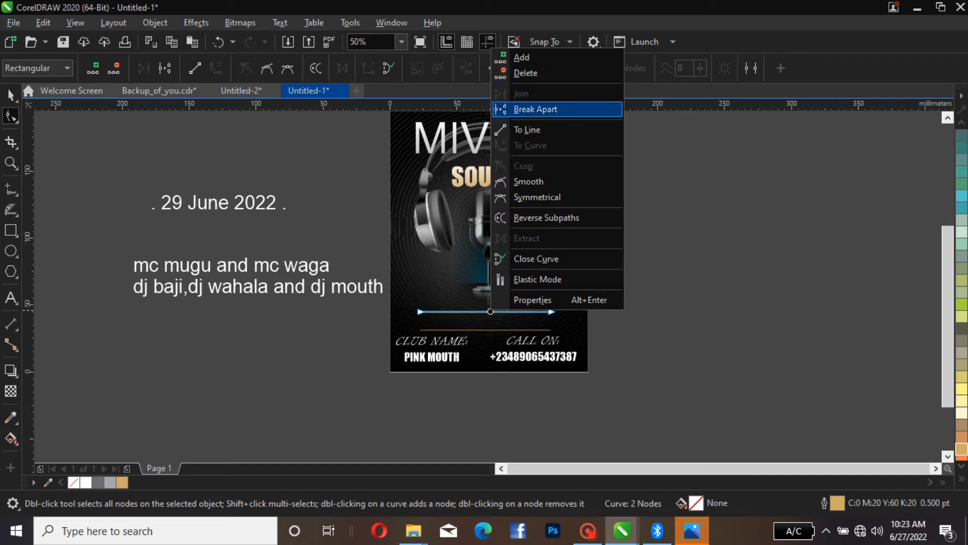
pyautogui.click(535, 109)
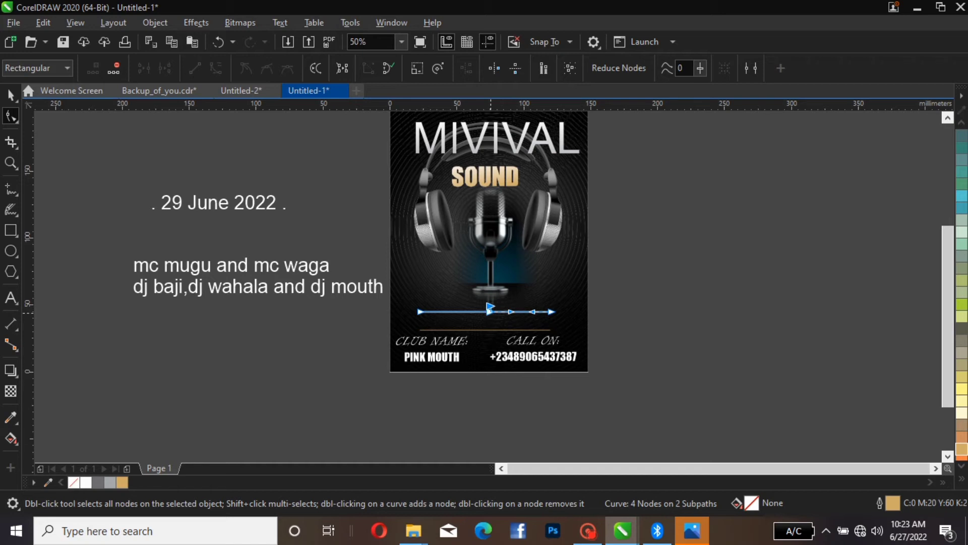
pyautogui.click(487, 303)
pyautogui.rightClick(489, 308)
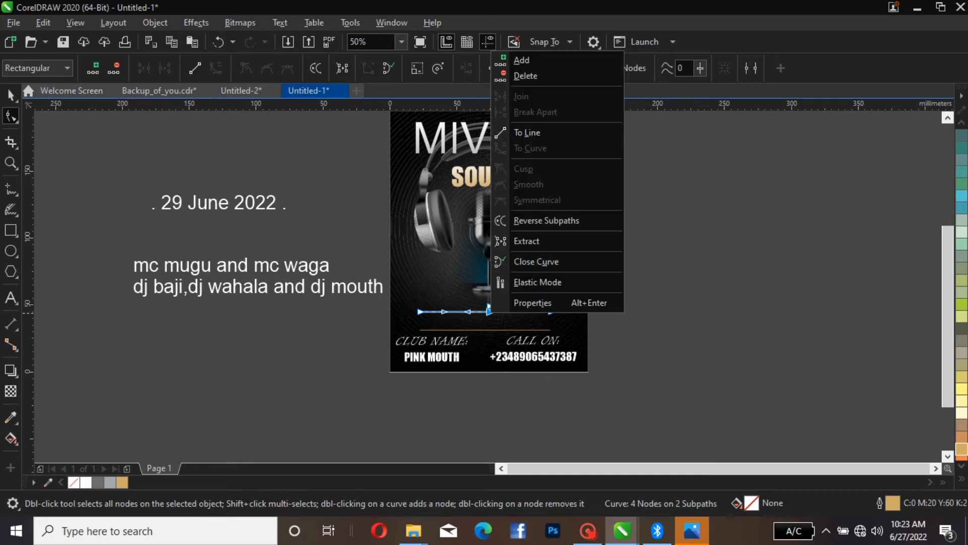
pyautogui.click(524, 76)
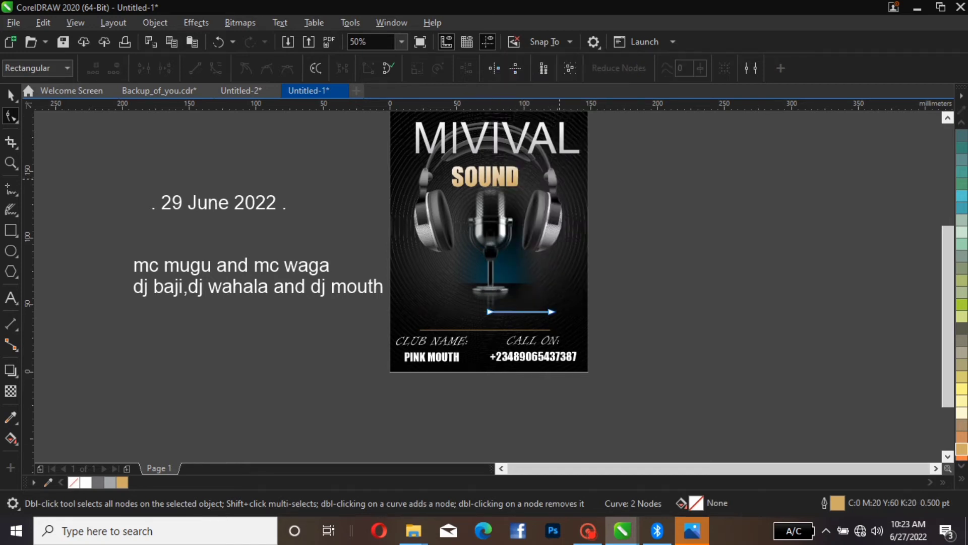
# - Duplicate the remaining upper half-line about 61 mm to the left at the same height, leaving a gap between the two
pyautogui.click(523, 311)
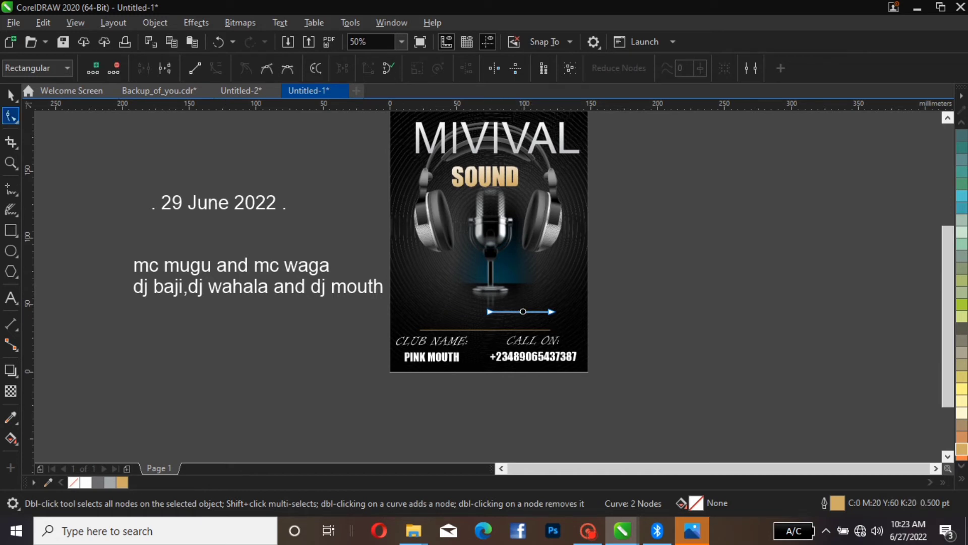
pyautogui.click(11, 95)
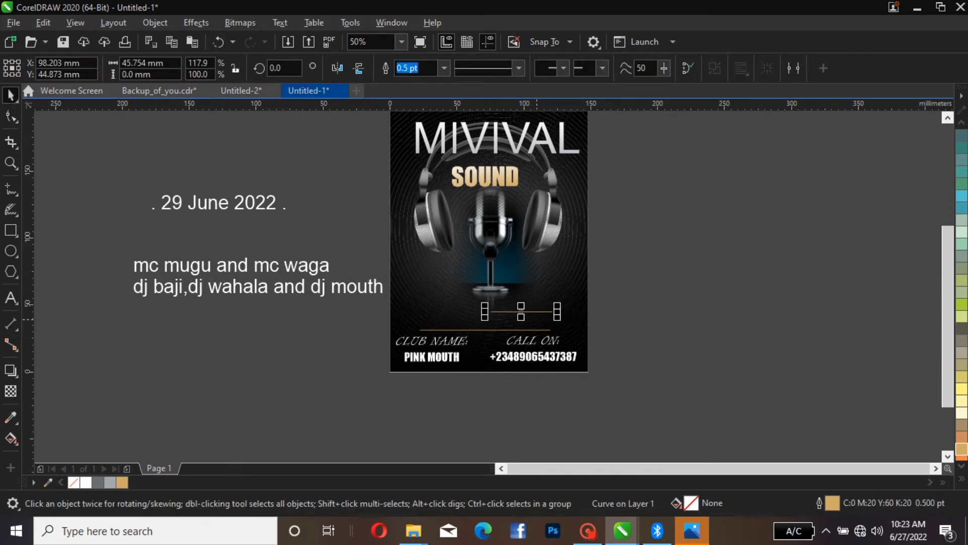
pyautogui.click(518, 312)
pyautogui.moveTo(517, 311); pyautogui.dragTo(436, 311)
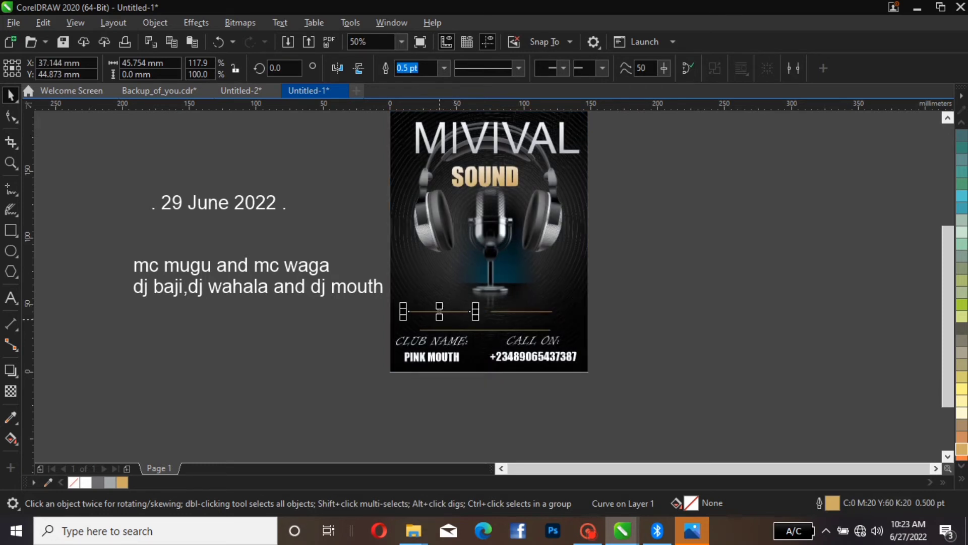
pyautogui.click(634, 285)
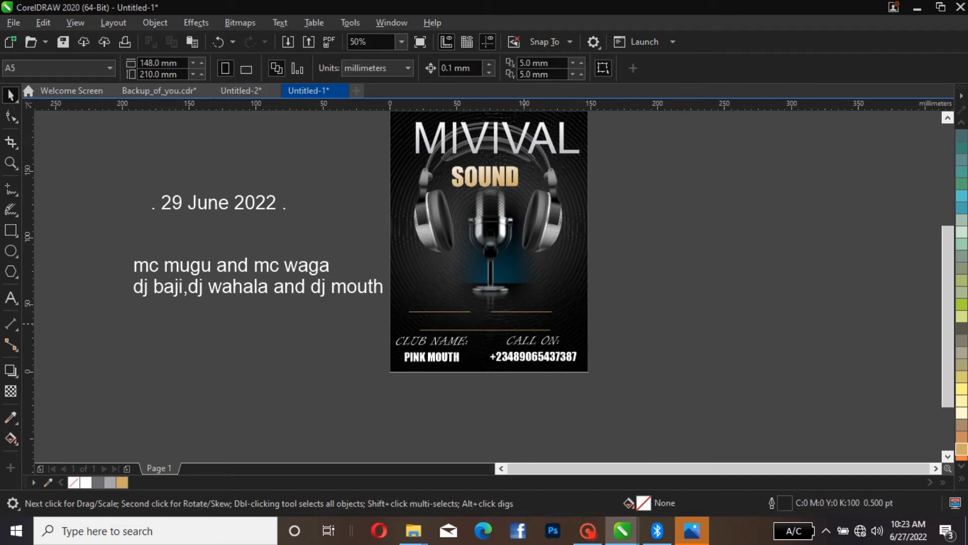
# - Shift all three gold lines together 3.3 mm to the right
pyautogui.moveTo(665, 288); pyautogui.dragTo(383, 337)
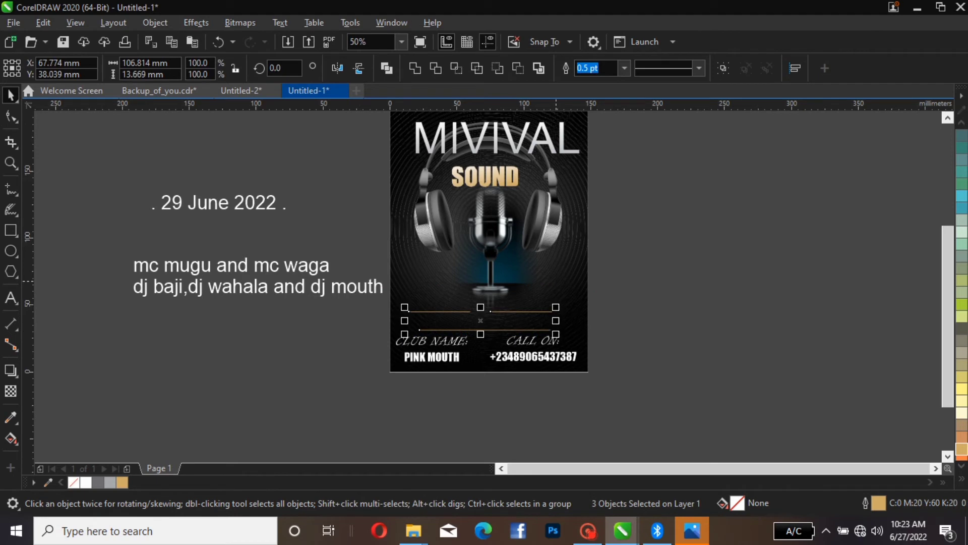
pyautogui.press('Right')
pyautogui.press('Right')
pyautogui.press('Right')
pyautogui.press('Right')
pyautogui.press('Right')
pyautogui.press('Right')
pyautogui.press('Right')
pyautogui.press('Right')
pyautogui.press('Right')
pyautogui.press('Right')
pyautogui.press('Right')
pyautogui.press('Right')
pyautogui.press('Right')
pyautogui.press('Right')
pyautogui.press('Right')
pyautogui.press('Right')
pyautogui.press('Right')
pyautogui.press('Right')
pyautogui.press('Right')
pyautogui.press('Right')
pyautogui.press('Right')
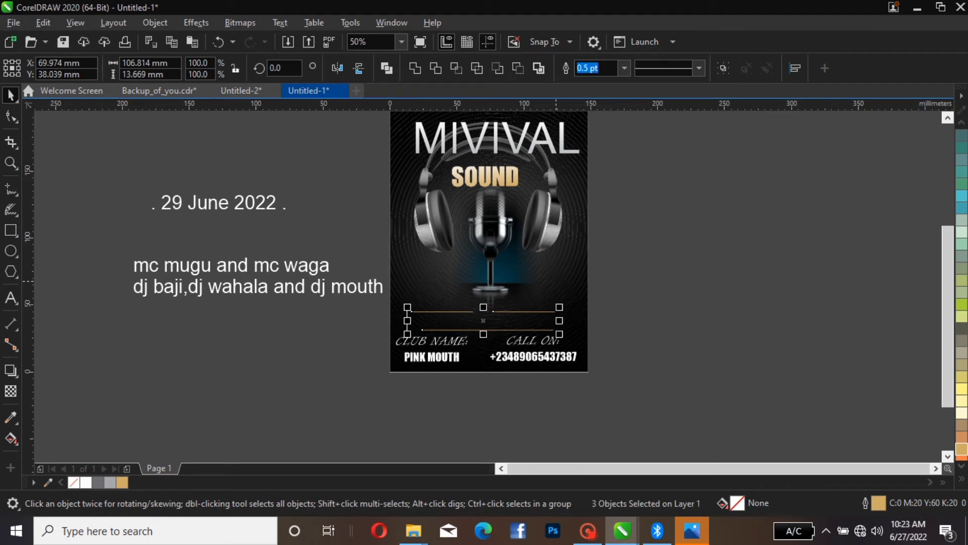
pyautogui.press('Right')
pyautogui.press('Right')
pyautogui.press('Right')
pyautogui.press('Right')
pyautogui.press('Right')
pyautogui.press('Right')
pyautogui.press('Right')
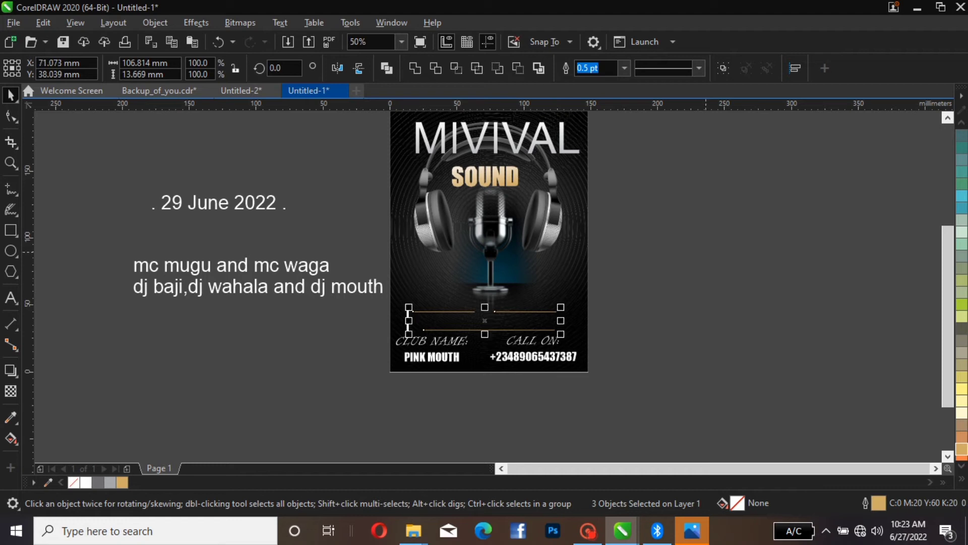
pyautogui.press('Escape')
# - Shorten the upper left gold line from its inner end to about 32 mm
pyautogui.moveTo(671, 289); pyautogui.dragTo(394, 328)
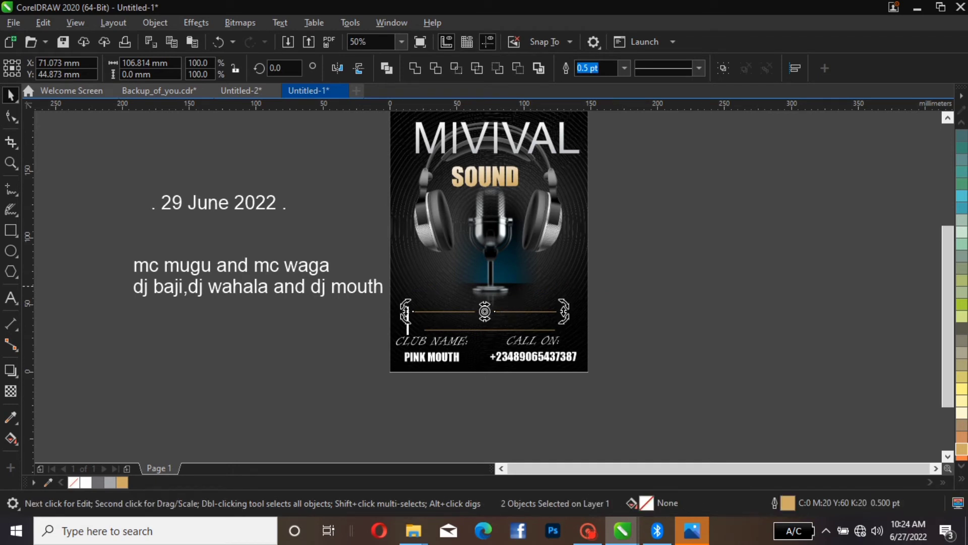
pyautogui.press('Escape')
pyautogui.click(475, 312)
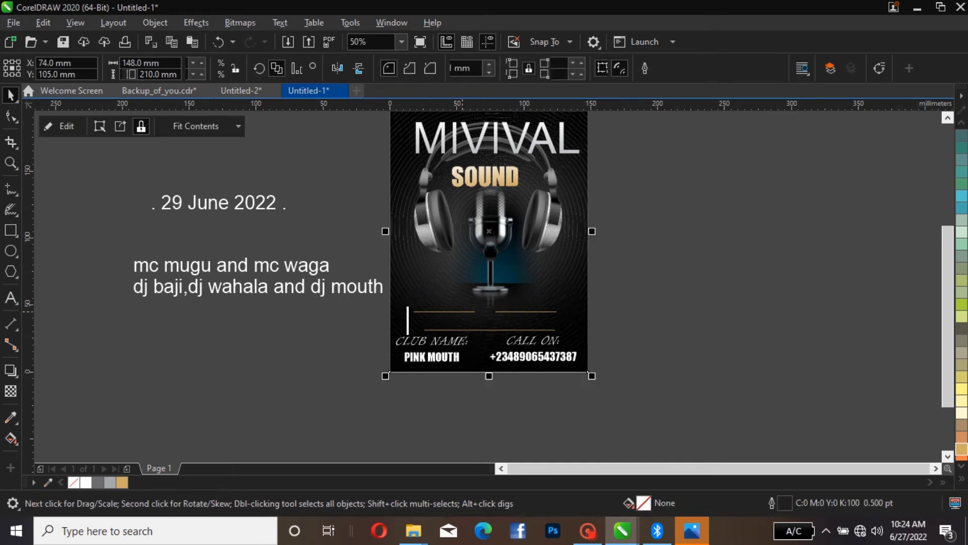
pyautogui.keyDown('ctrl'); pyautogui.click(477, 311); pyautogui.keyUp('ctrl')
pyautogui.moveTo(477, 311); pyautogui.dragTo(455, 312)
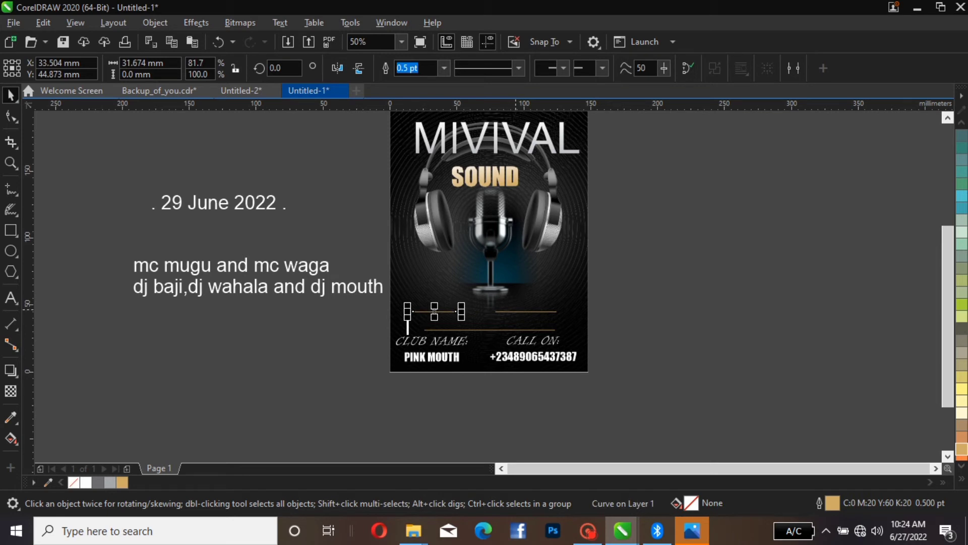
# - Shorten the upper right gold line from its inner end to about 32 mm to match the left one
pyautogui.click(526, 311)
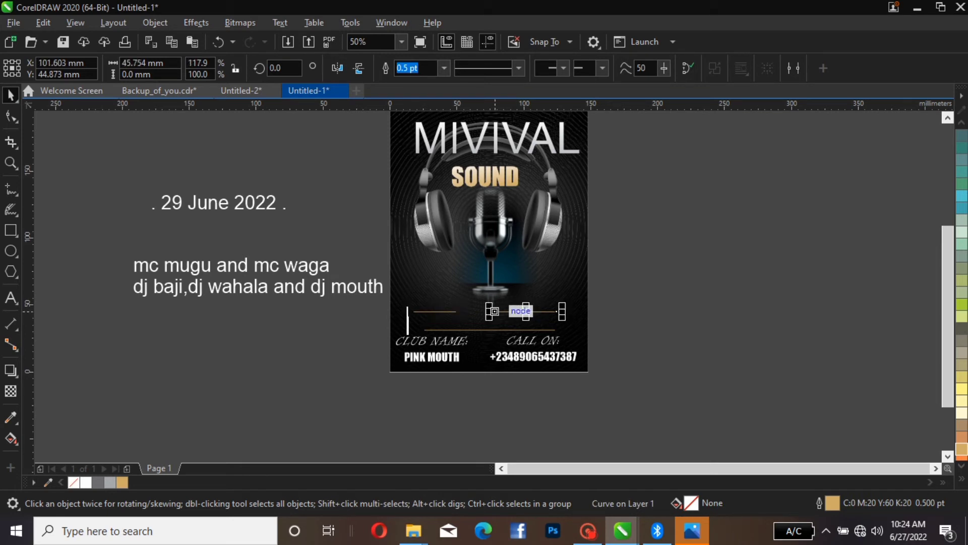
pyautogui.moveTo(496, 311); pyautogui.dragTo(507, 311)
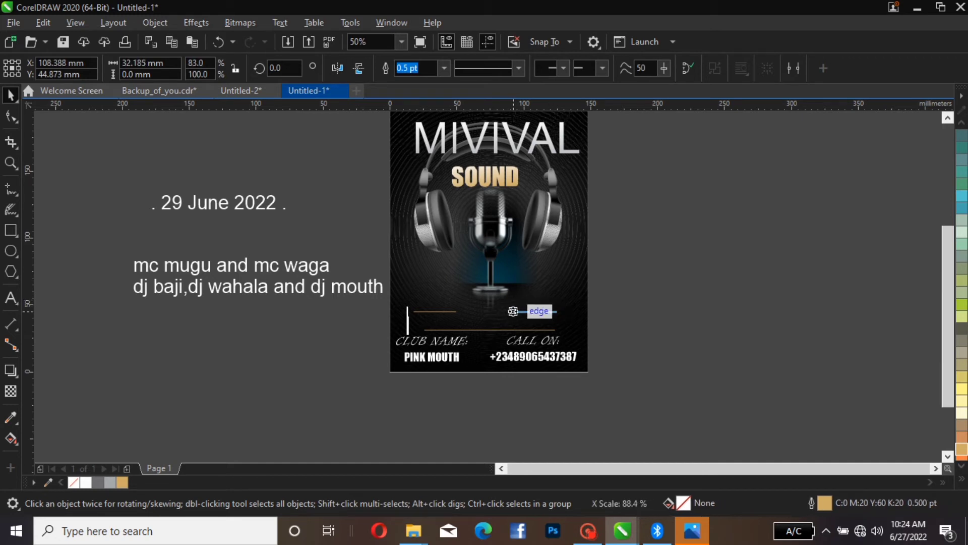
pyautogui.moveTo(508, 311); pyautogui.dragTo(513, 311)
pyautogui.press('Escape')
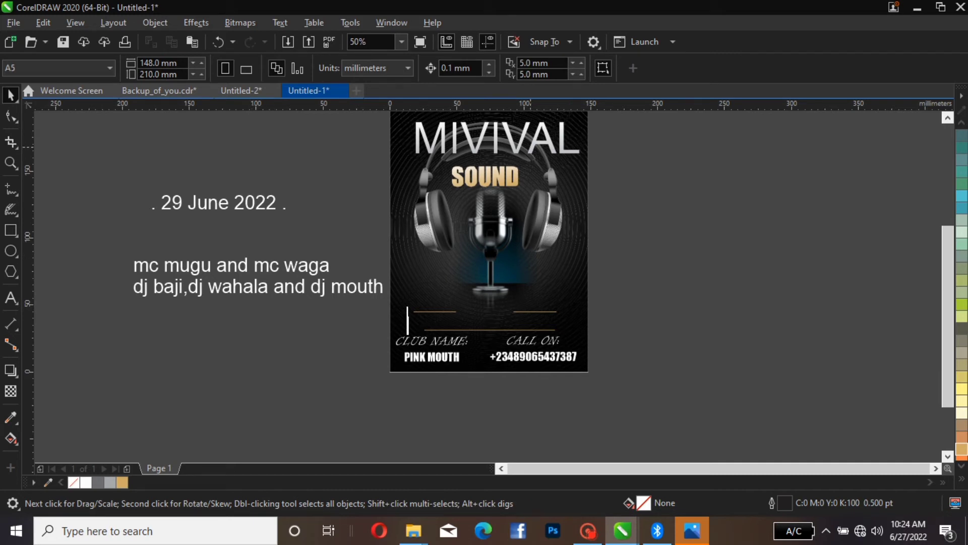
# - Duplicate the gold SOUND text and move the copy down over the gap between the two short gold lines
pyautogui.press('Tab')
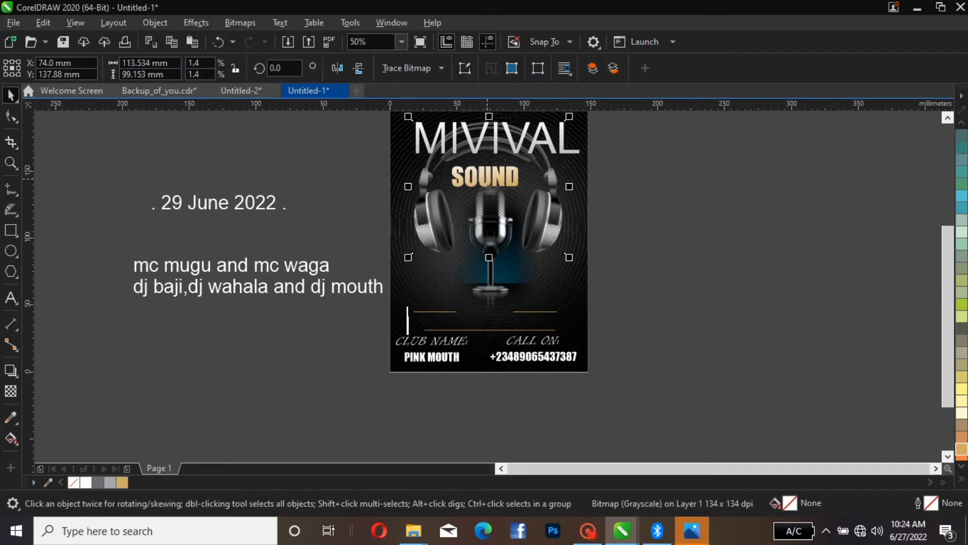
pyautogui.press('Tab')
pyautogui.press('Tab')
pyautogui.press('Tab')
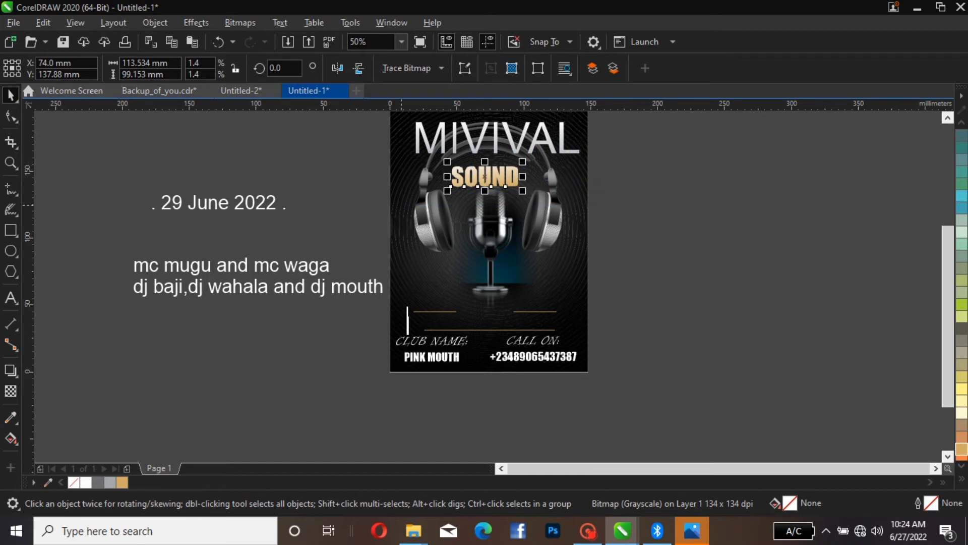
pyautogui.press('Tab')
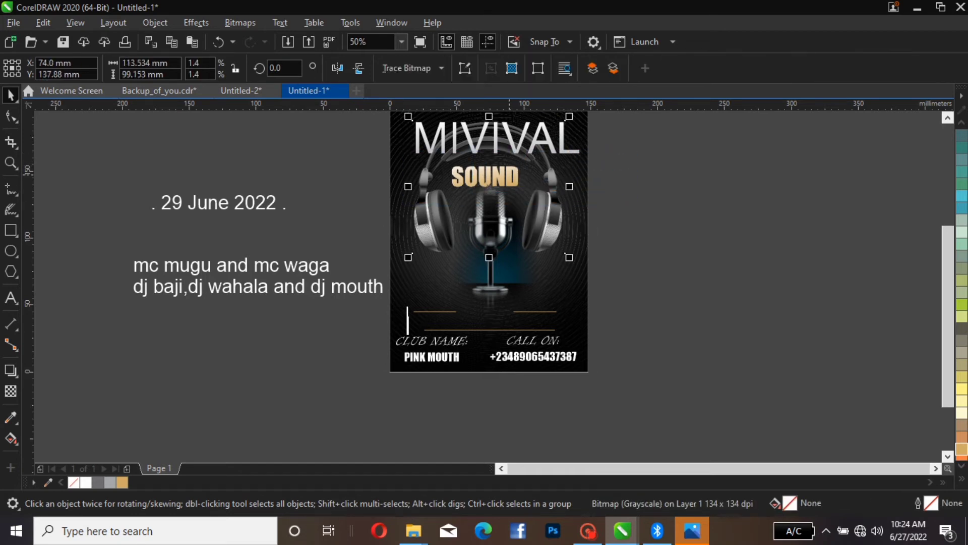
pyautogui.press('Tab')
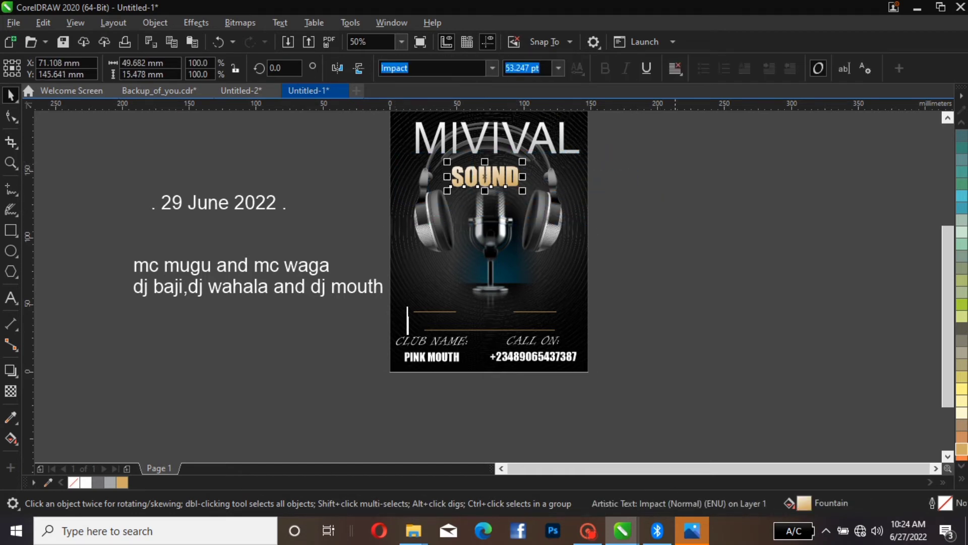
pyautogui.press('Right')
pyautogui.press('Up')
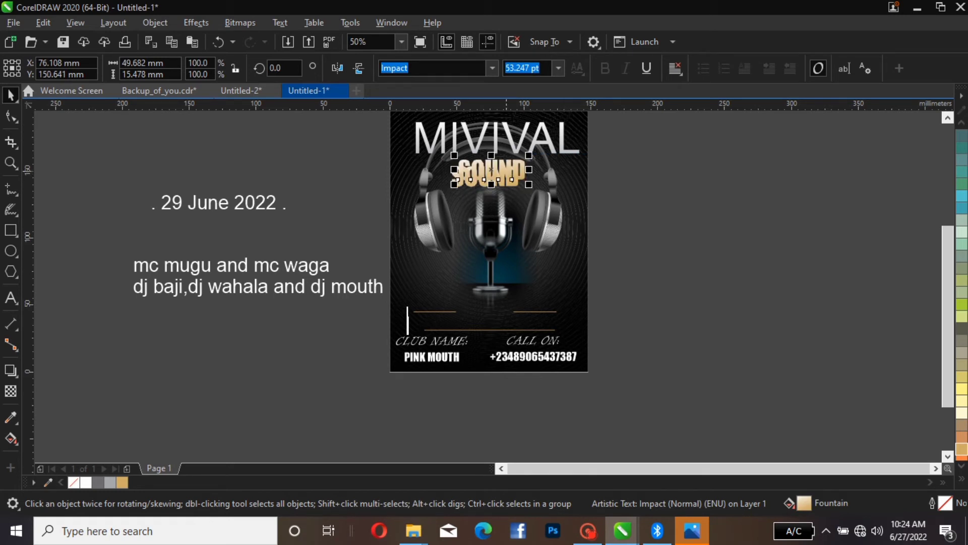
pyautogui.moveTo(489, 172); pyautogui.dragTo(492, 299)
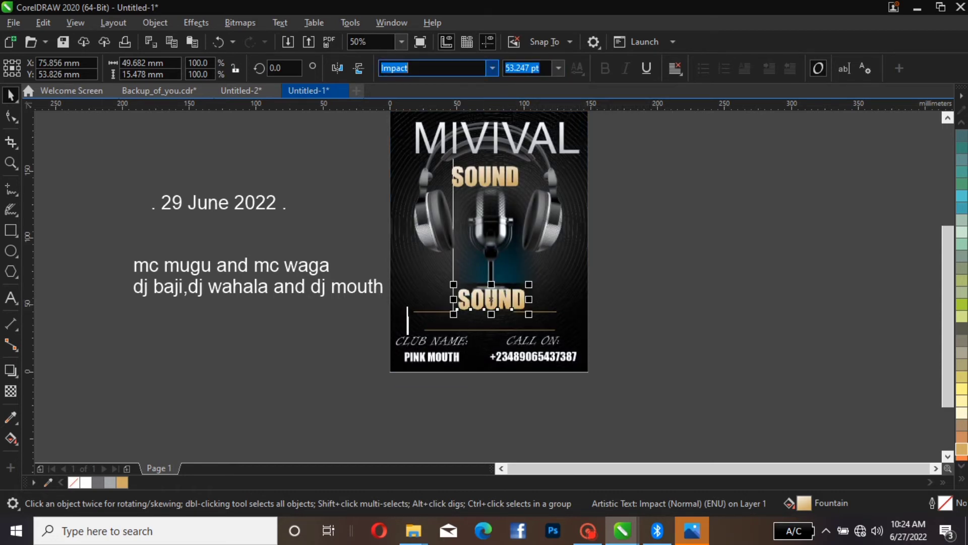
# - Set the lower SOUND copy in Imprint MT Shadow and shrink it to about 22 pt, fitted between the short gold lines
pyautogui.click(492, 67)
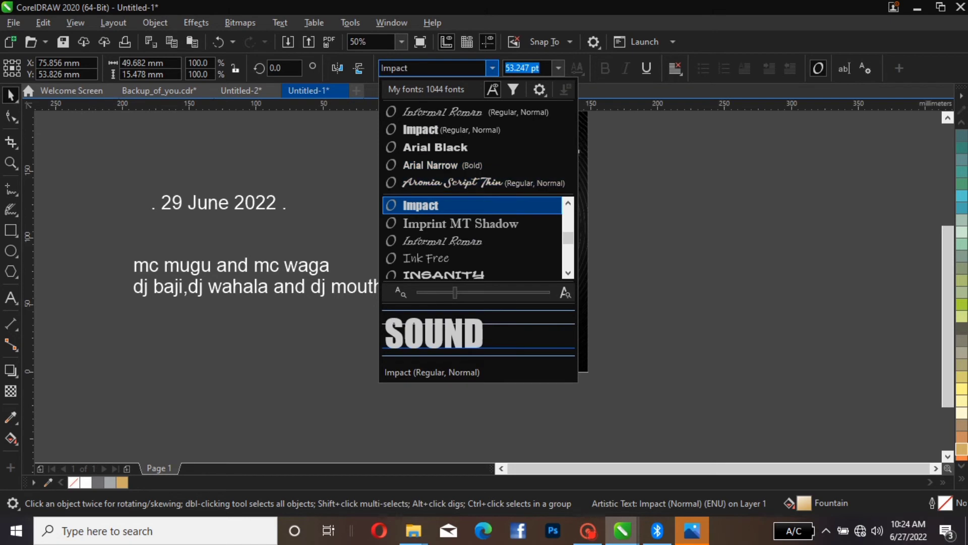
pyautogui.click(472, 224)
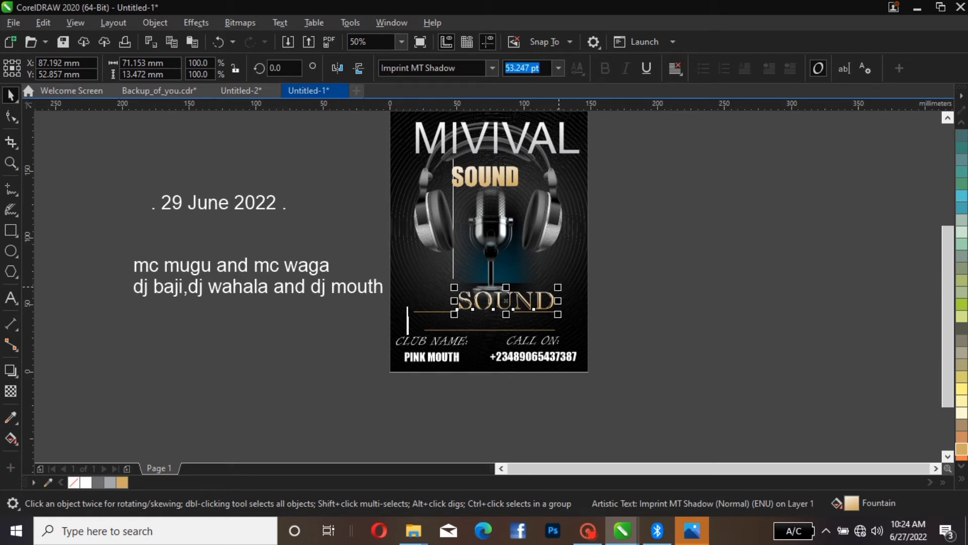
pyautogui.moveTo(558, 287); pyautogui.dragTo(486, 311)
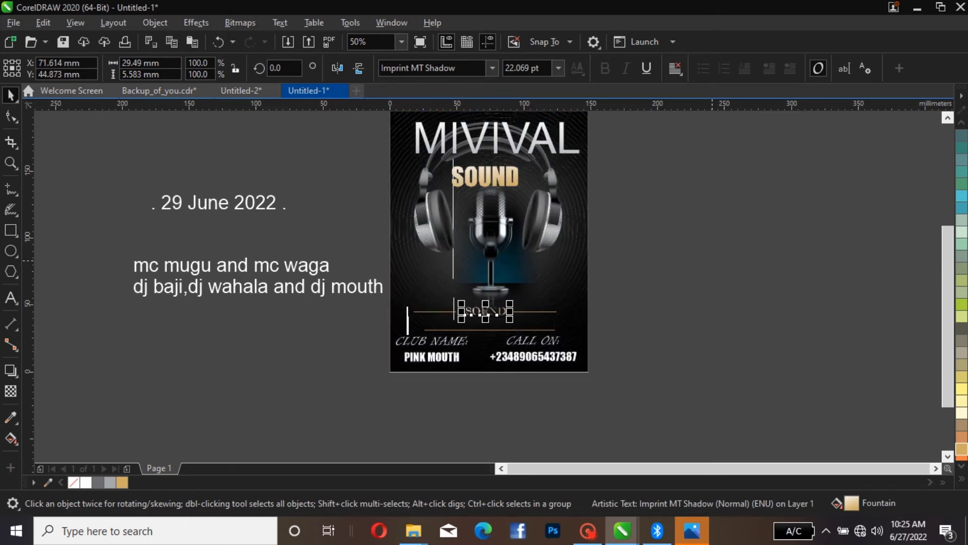
pyautogui.press('Escape')
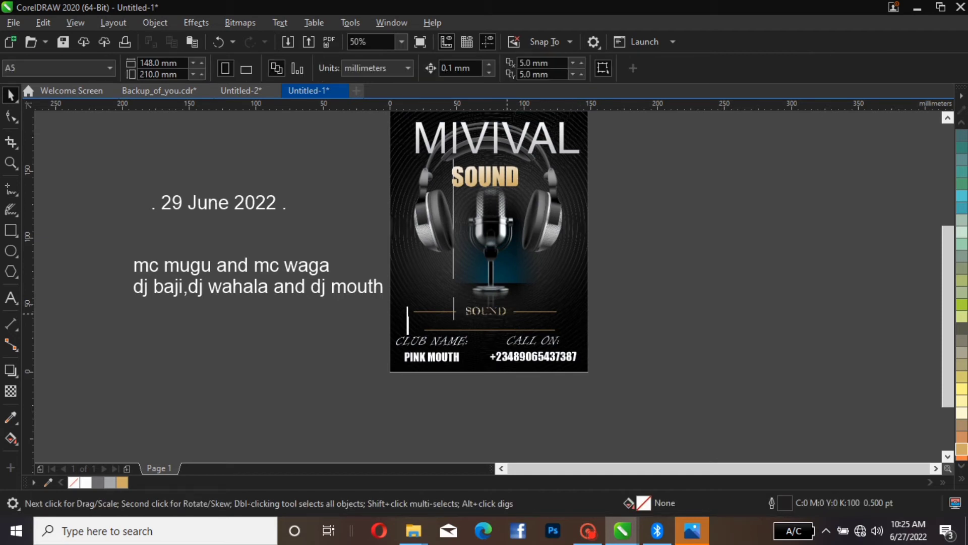
# - Set the font size of the SOUND text between the short gold lines to 24 pt
pyautogui.click(507, 315)
pyautogui.keyDown('ctrl'); pyautogui.click(504, 312); pyautogui.keyUp('ctrl')
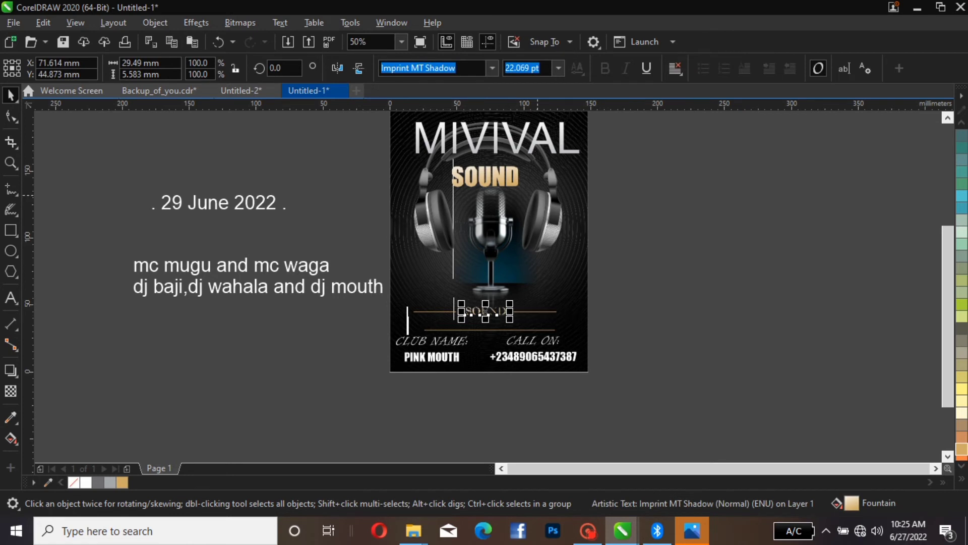
pyautogui.click(558, 67)
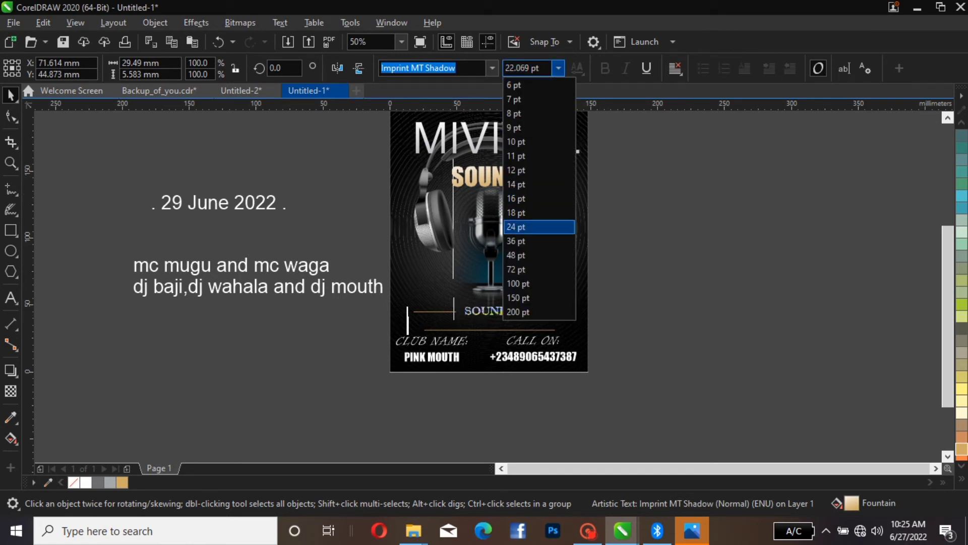
pyautogui.click(529, 227)
pyautogui.press('Escape')
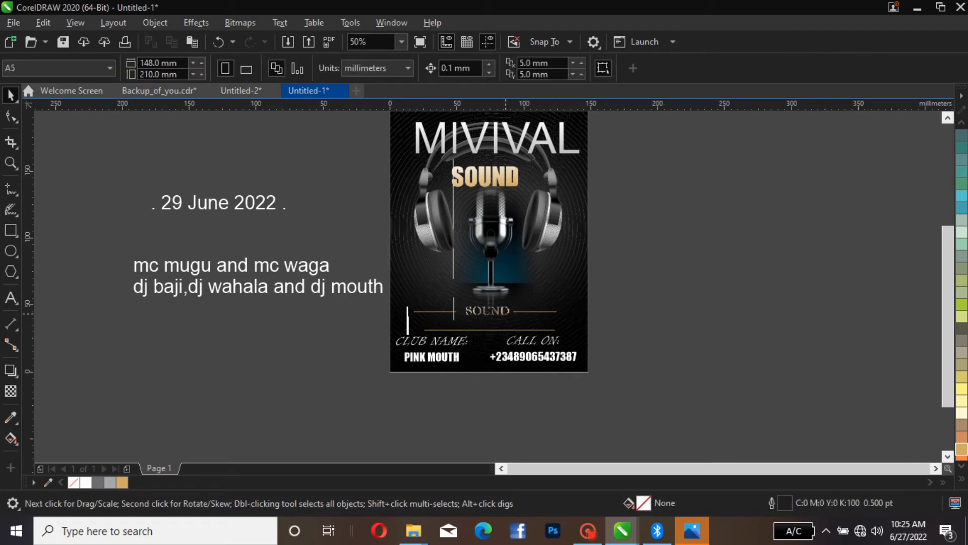
pyautogui.click(487, 312)
pyautogui.press('Escape')
pyautogui.click(550, 312)
pyautogui.moveTo(483, 330); pyautogui.dragTo(405, 345)
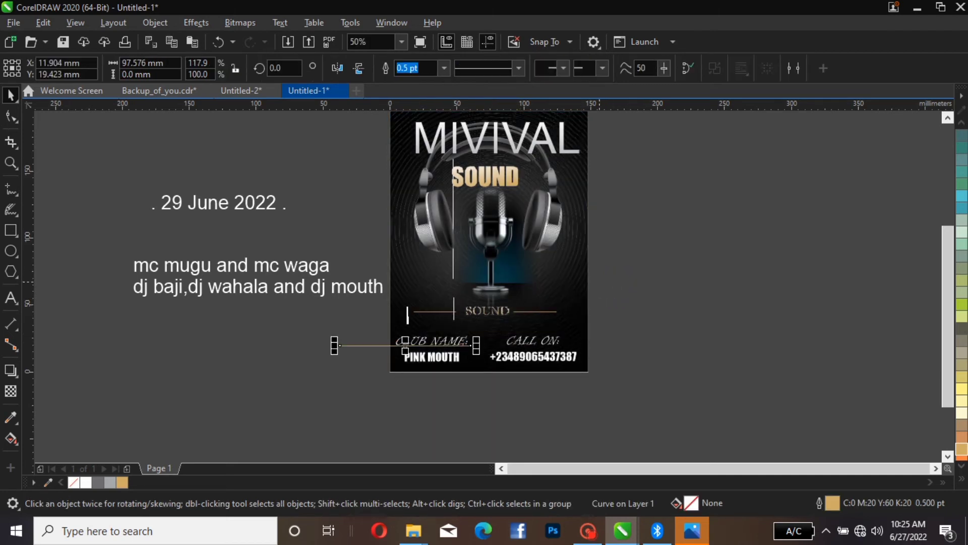
pyautogui.hotkey('ctrl', 'z')
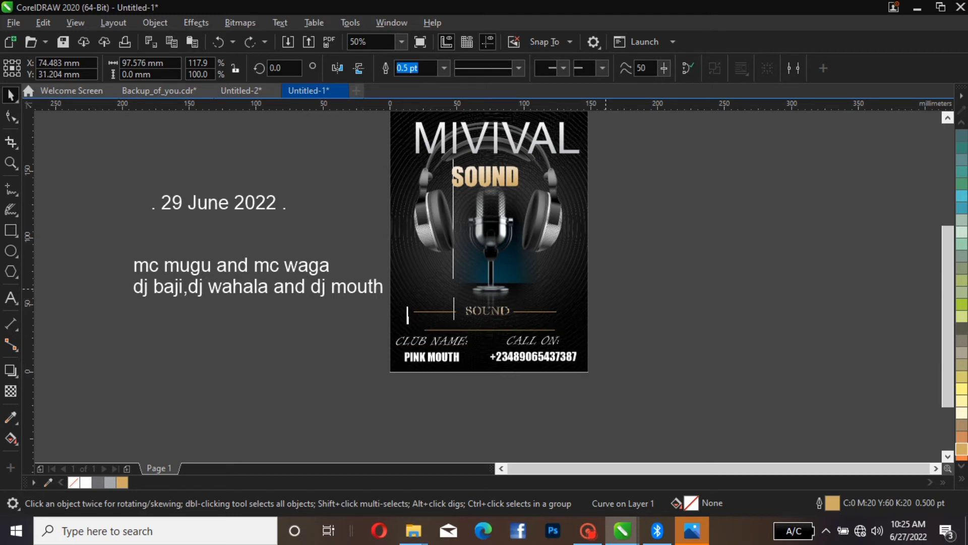
pyautogui.moveTo(606, 289); pyautogui.dragTo(413, 331)
pyautogui.press('Escape')
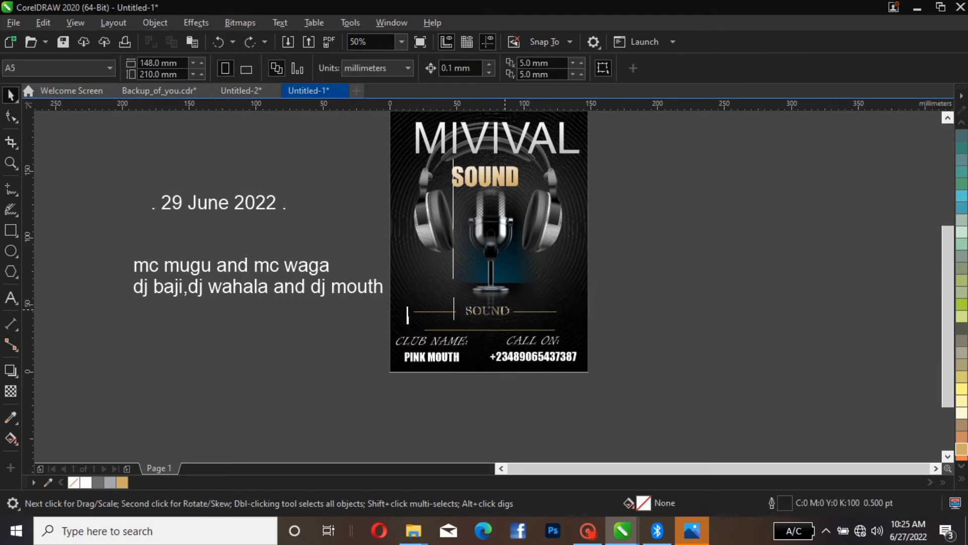
# - Move the lower SOUND heading together with its three gold lines up by about 6 mm
pyautogui.moveTo(608, 294); pyautogui.dragTo(396, 338)
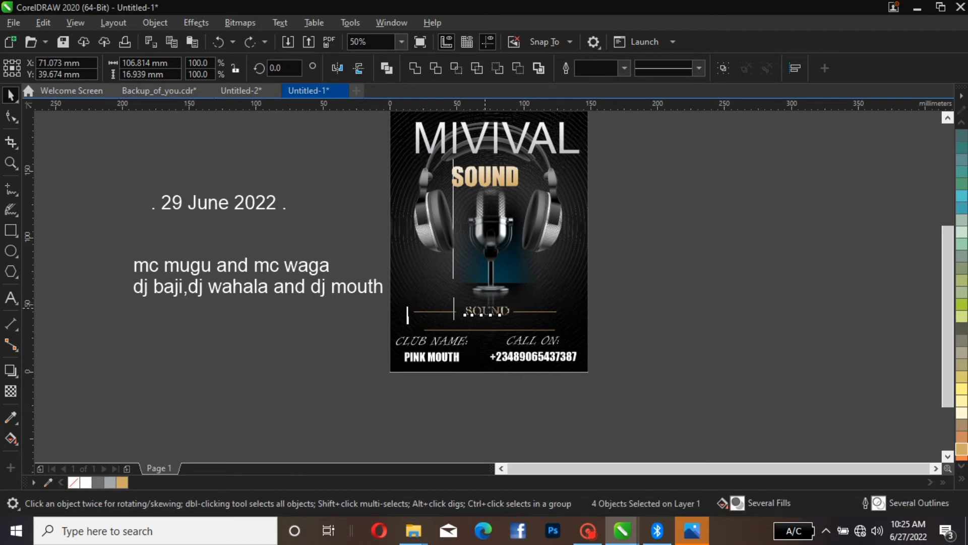
pyautogui.moveTo(487, 311); pyautogui.dragTo(484, 303)
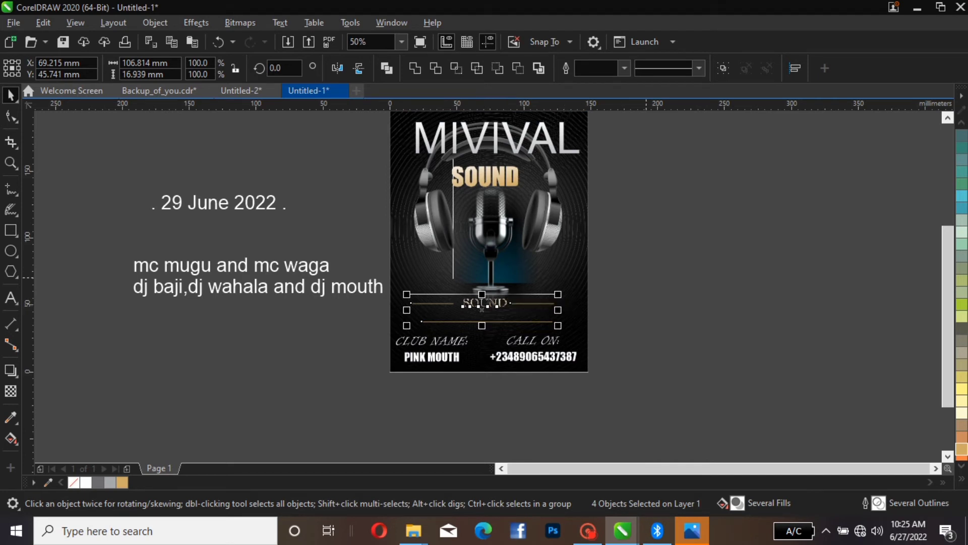
# - Lengthen the long gold line to about 106 mm and lower it to just above the CLUB NAME and CALL ON headings
pyautogui.moveTo(613, 304); pyautogui.dragTo(418, 352)
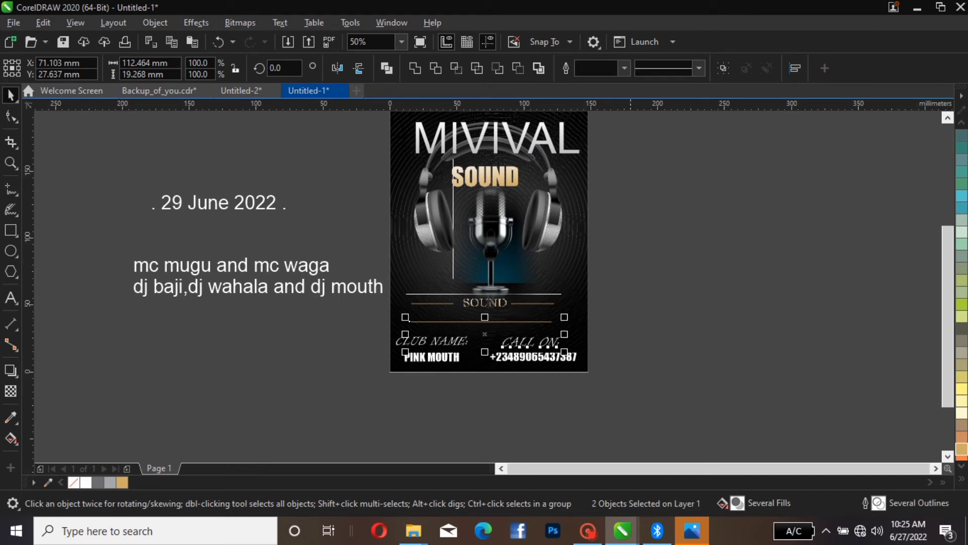
pyautogui.press('Escape')
pyautogui.press('Tab')
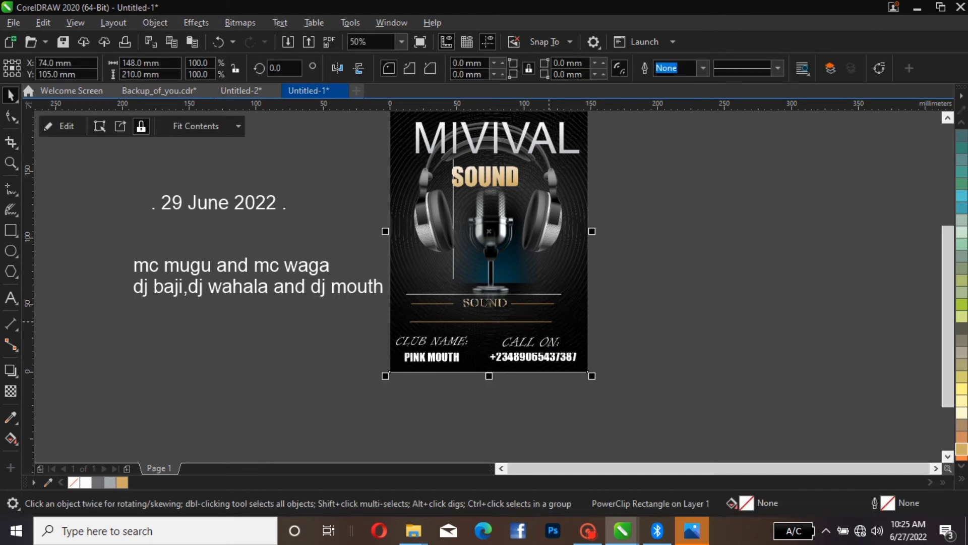
pyautogui.press('Tab')
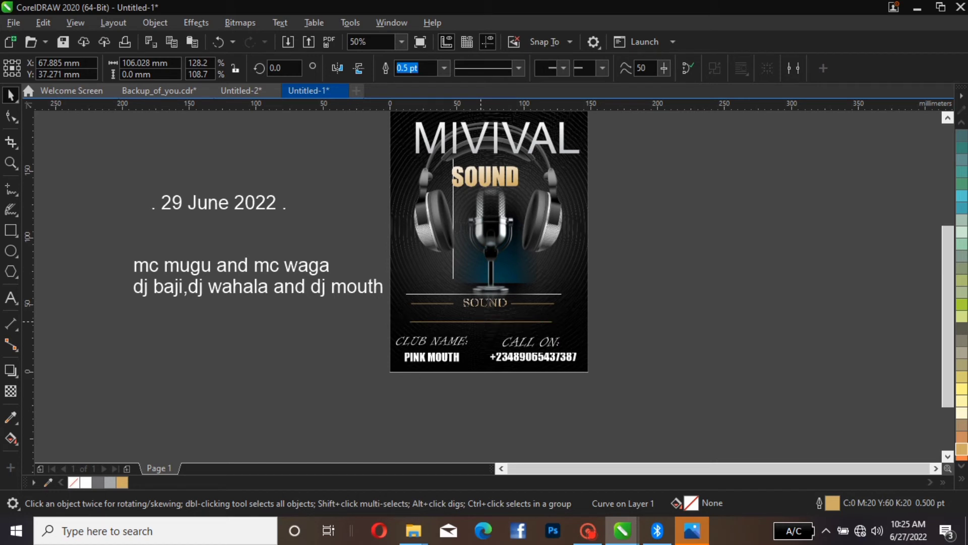
pyautogui.moveTo(480, 321); pyautogui.dragTo(484, 332)
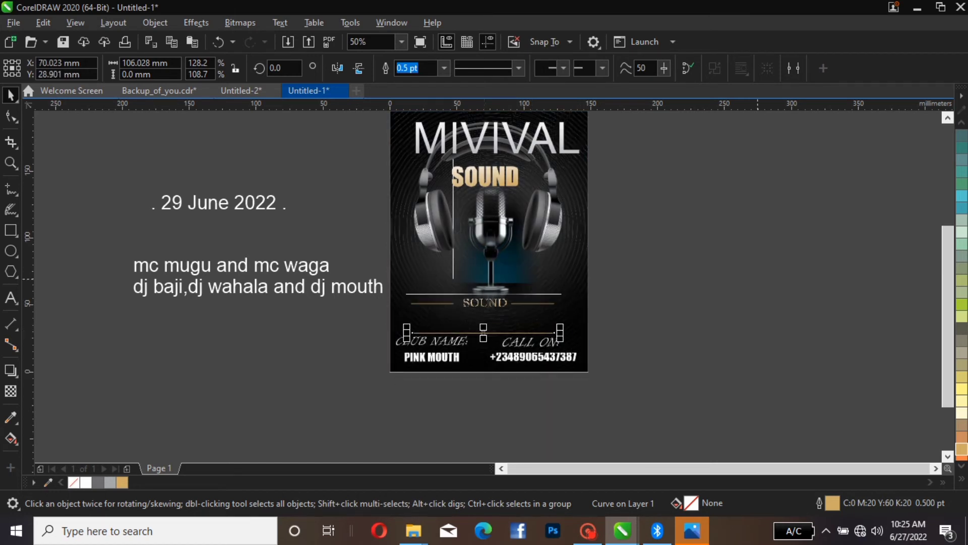
pyautogui.press('Escape')
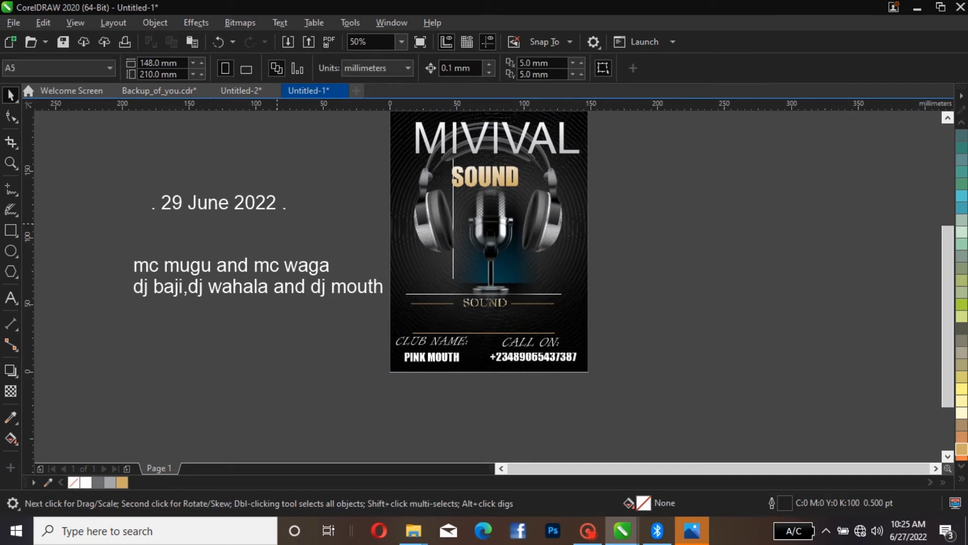
# - Enter and leave the background PowerClip's editing mode to refresh the page display
pyautogui.click(435, 220)
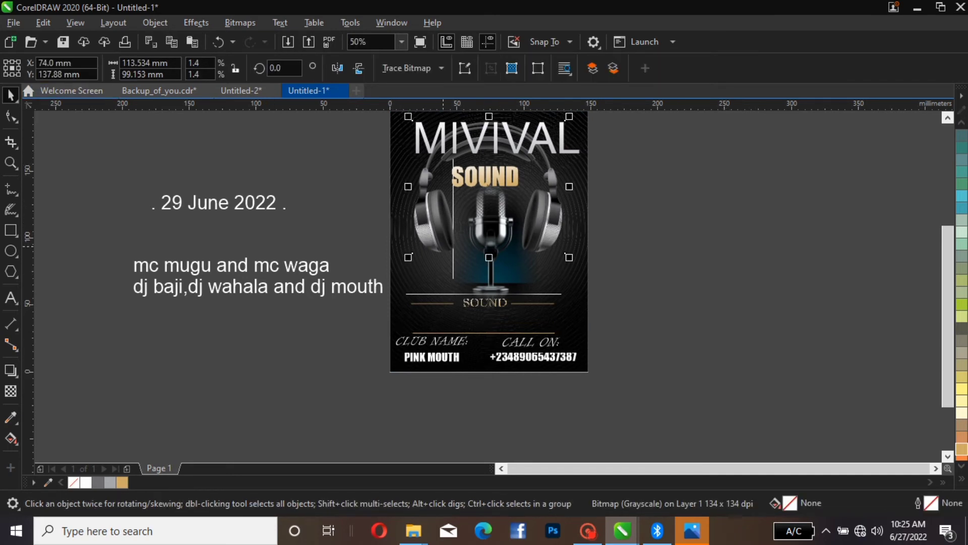
pyautogui.click(434, 306)
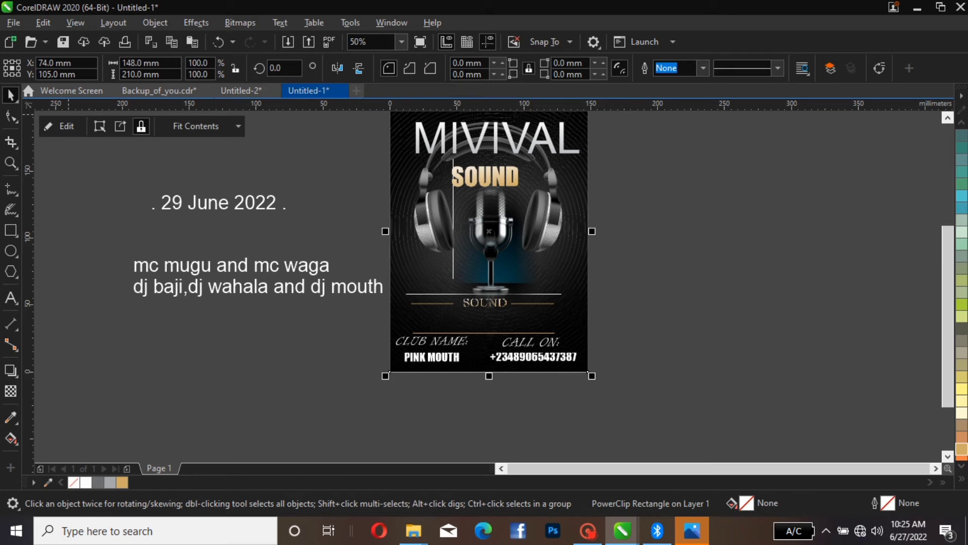
pyautogui.click(60, 126)
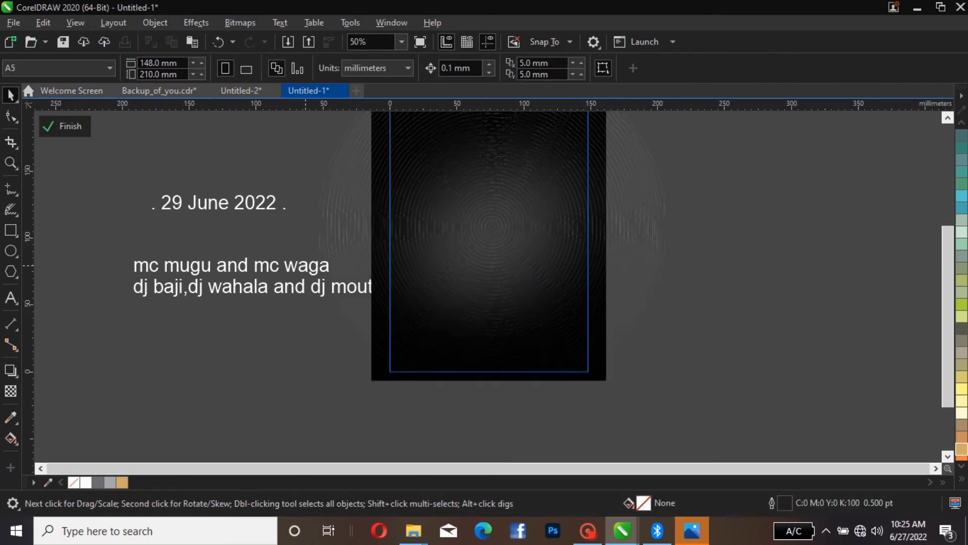
pyautogui.click(59, 127)
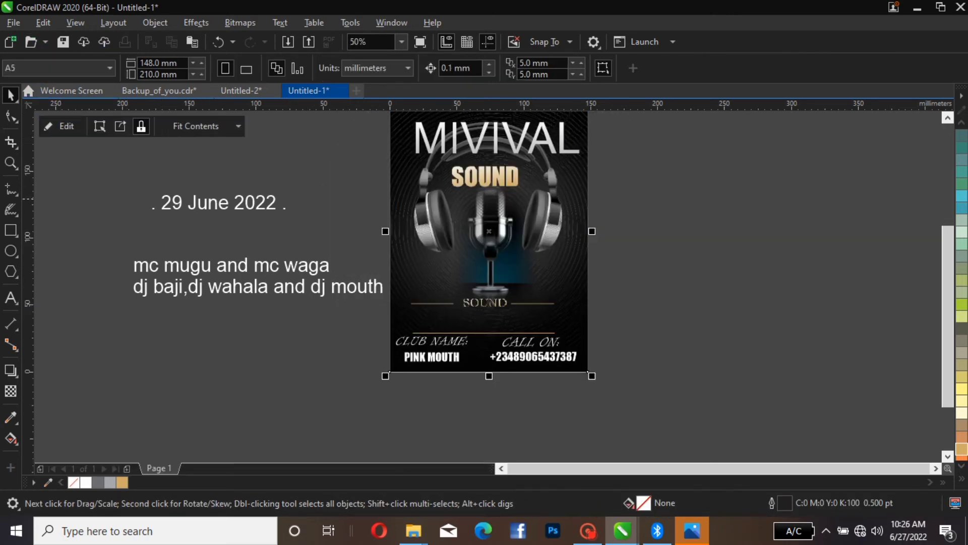
pyautogui.click(219, 228)
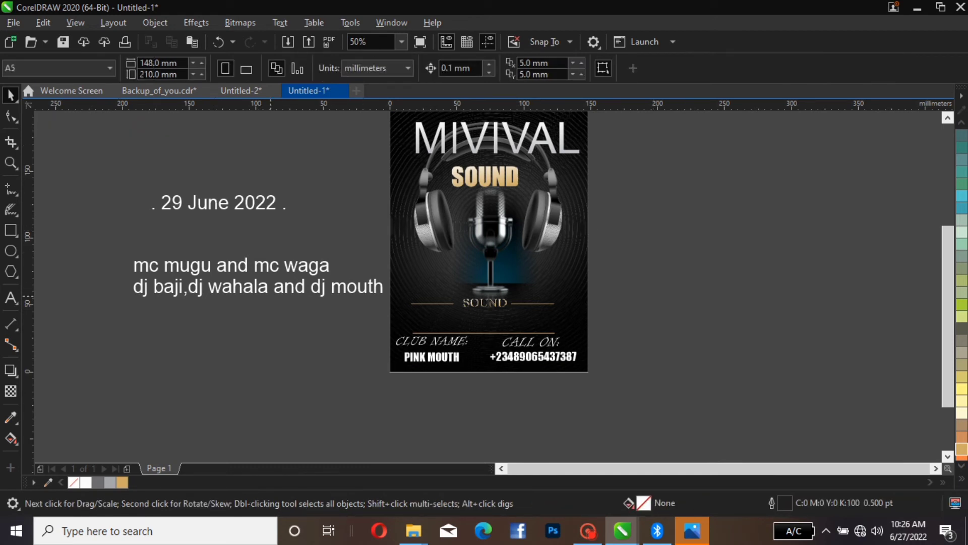
# - Place the MC names text on the flyer just below the lower SOUND heading and shrink it to about 27 pt
pyautogui.click(273, 262)
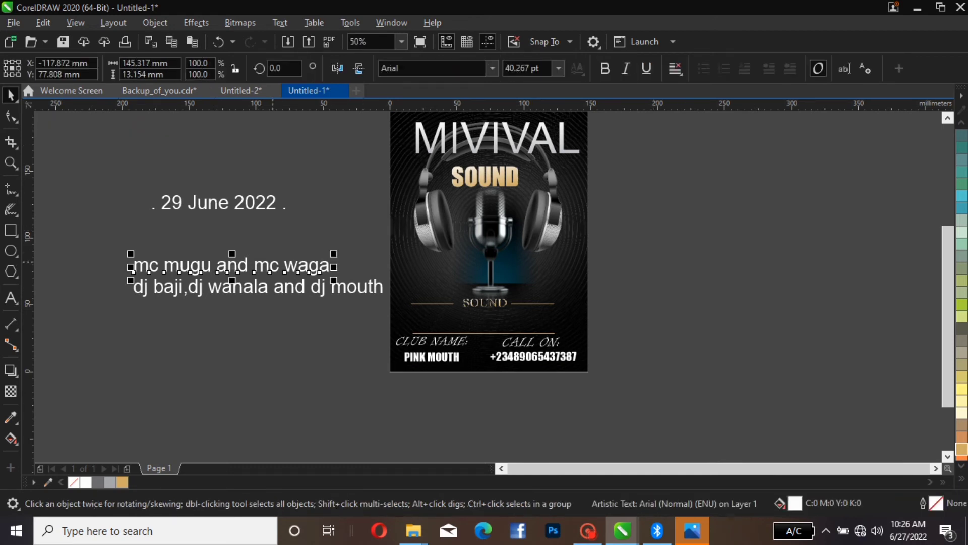
pyautogui.moveTo(272, 262); pyautogui.dragTo(532, 311)
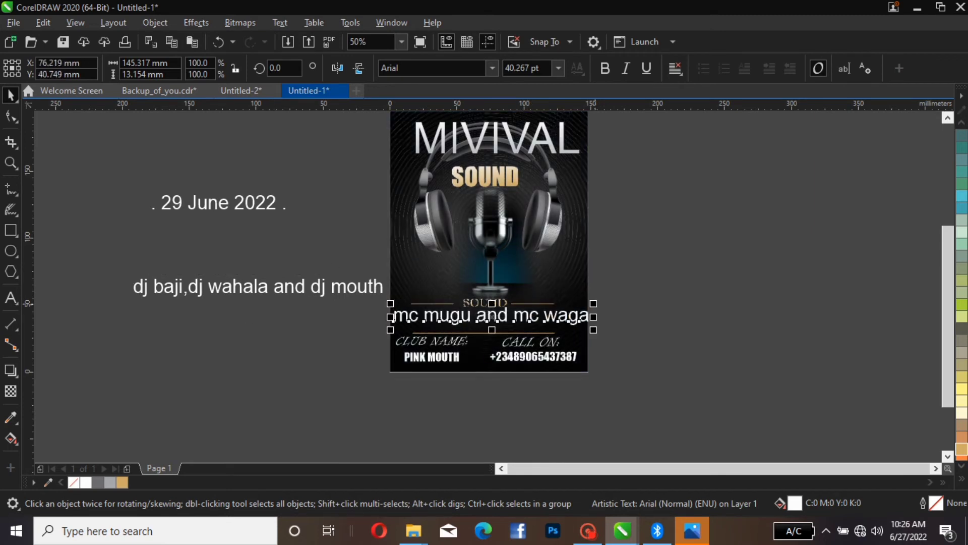
pyautogui.moveTo(593, 304); pyautogui.dragTo(531, 309)
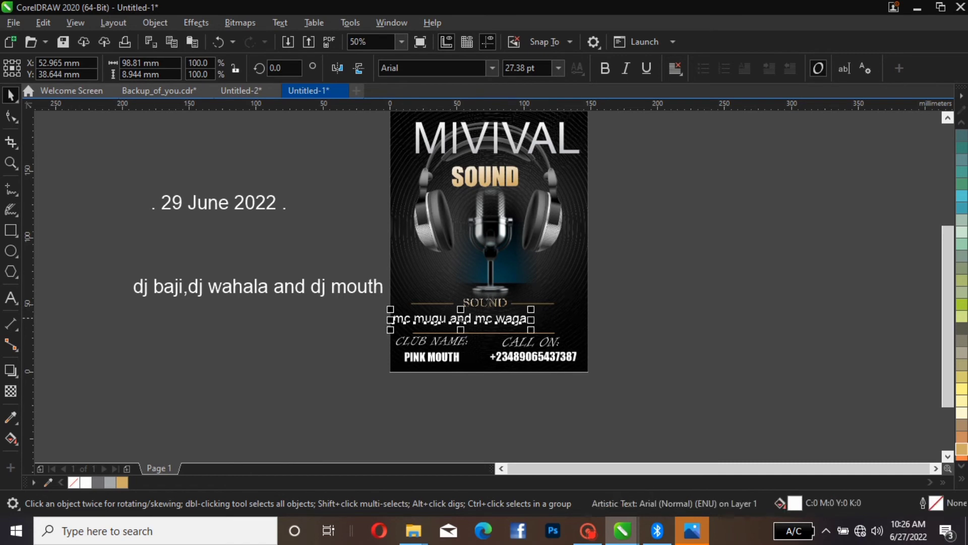
pyautogui.moveTo(460, 318); pyautogui.dragTo(485, 311)
pyautogui.click(361, 323)
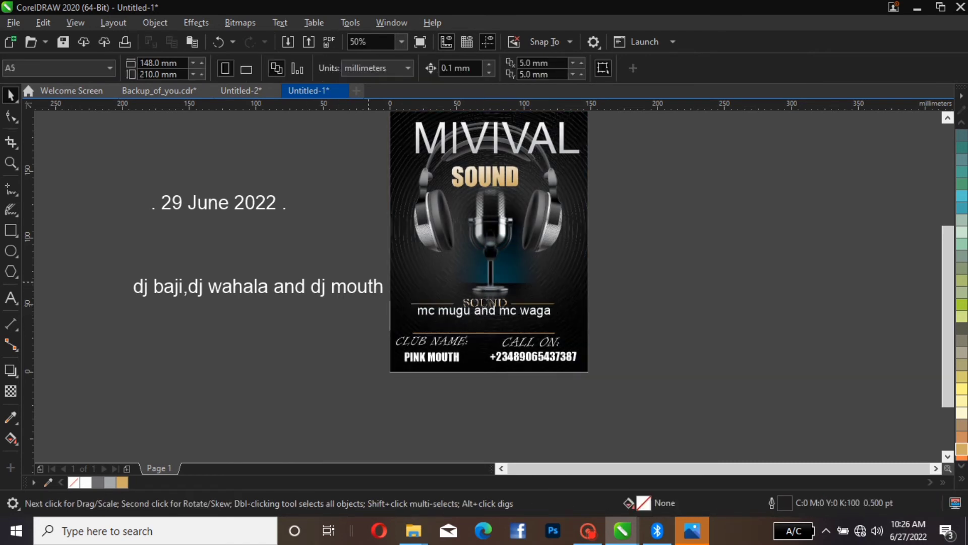
# - Shrink the DJ names text to about 28 pt and place it directly beneath the MC names
pyautogui.click(369, 283)
pyautogui.moveTo(388, 276); pyautogui.dragTo(365, 281)
pyautogui.moveTo(252, 295); pyautogui.dragTo(510, 327)
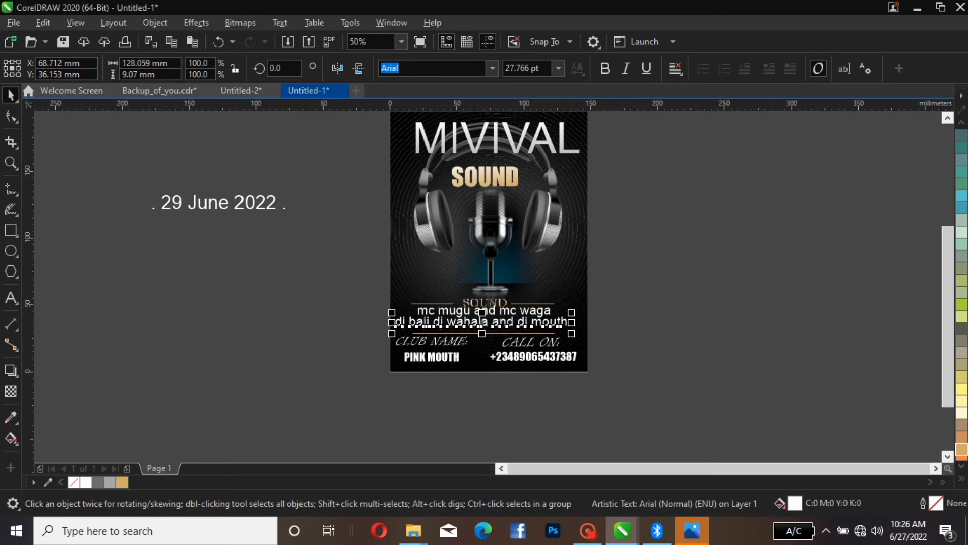
# - Change the DJ names text to Title Case
pyautogui.click(280, 23)
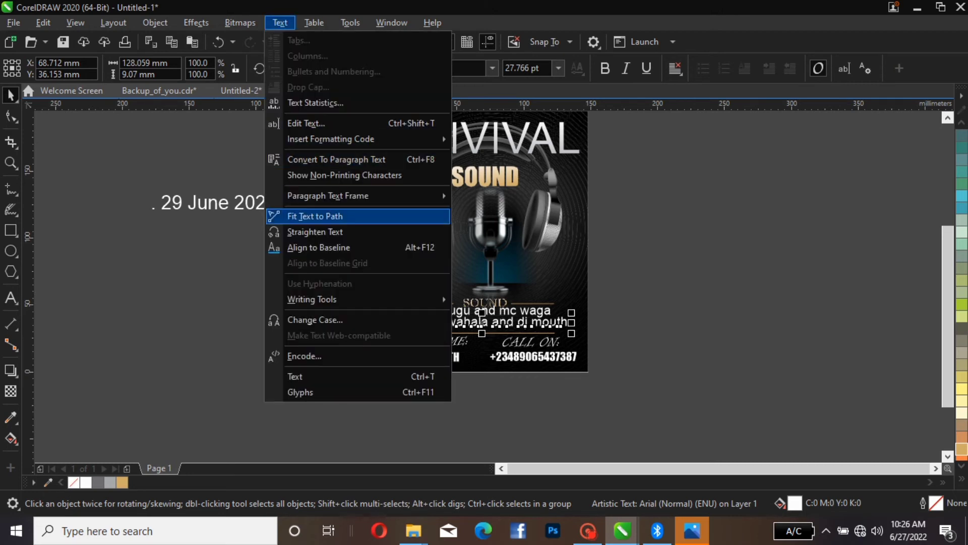
pyautogui.click(315, 320)
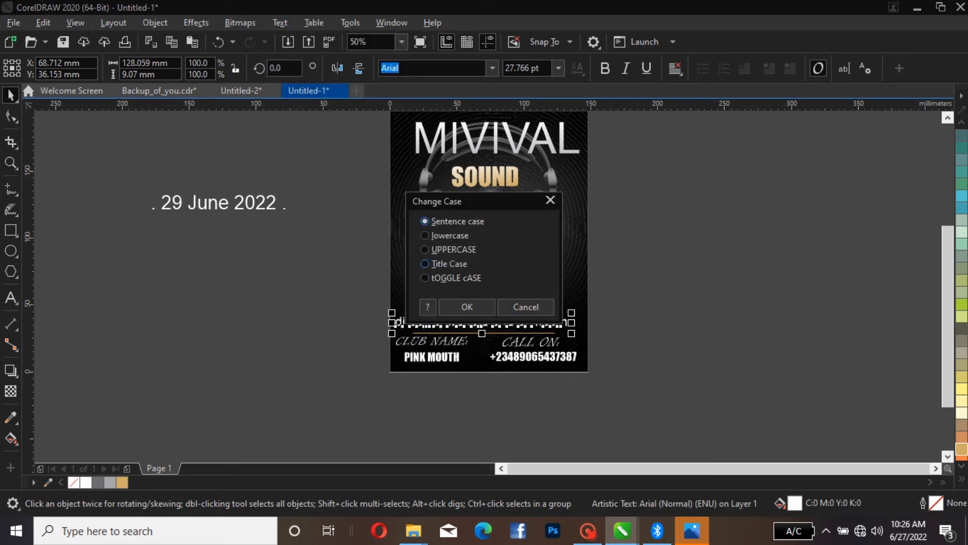
pyautogui.click(425, 264)
pyautogui.click(468, 306)
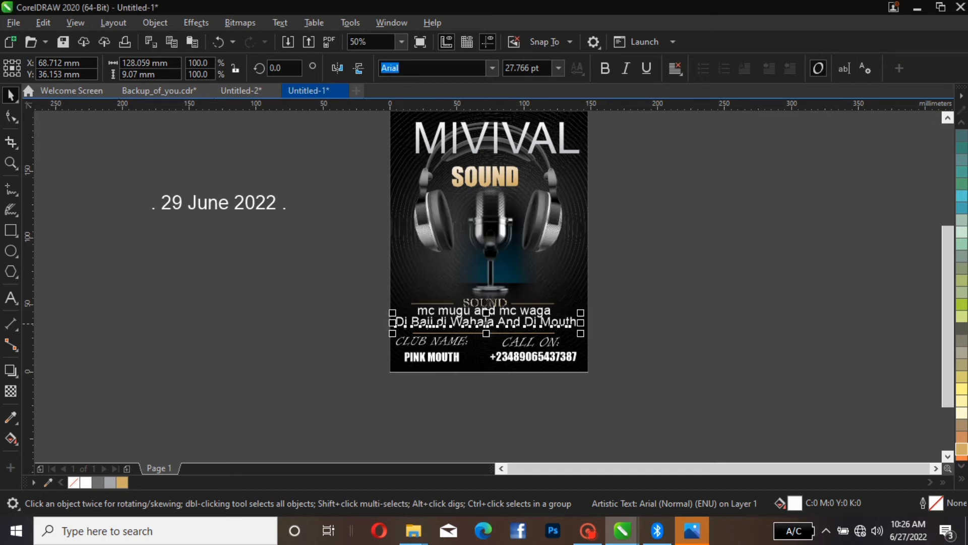
# - Change the MC names text to Title Case
pyautogui.click(485, 310)
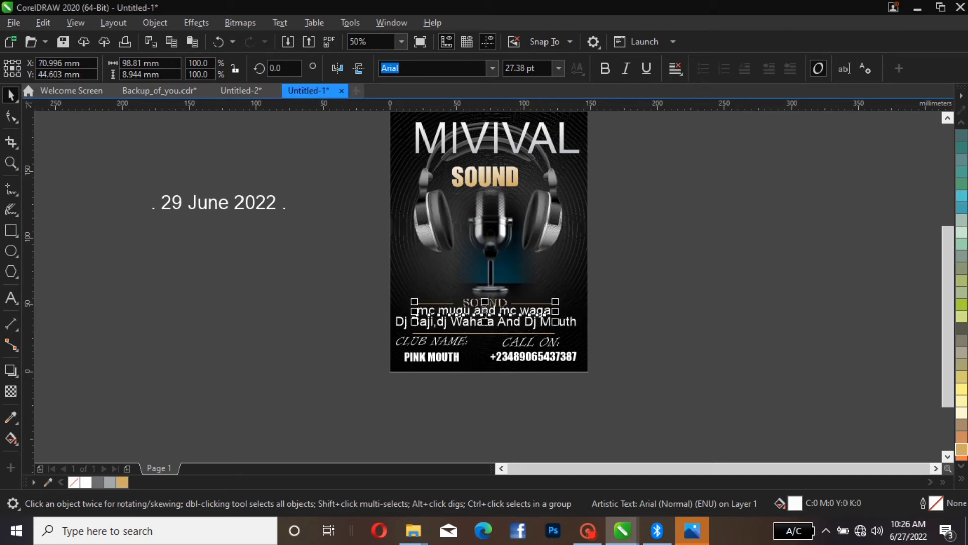
pyautogui.click(280, 22)
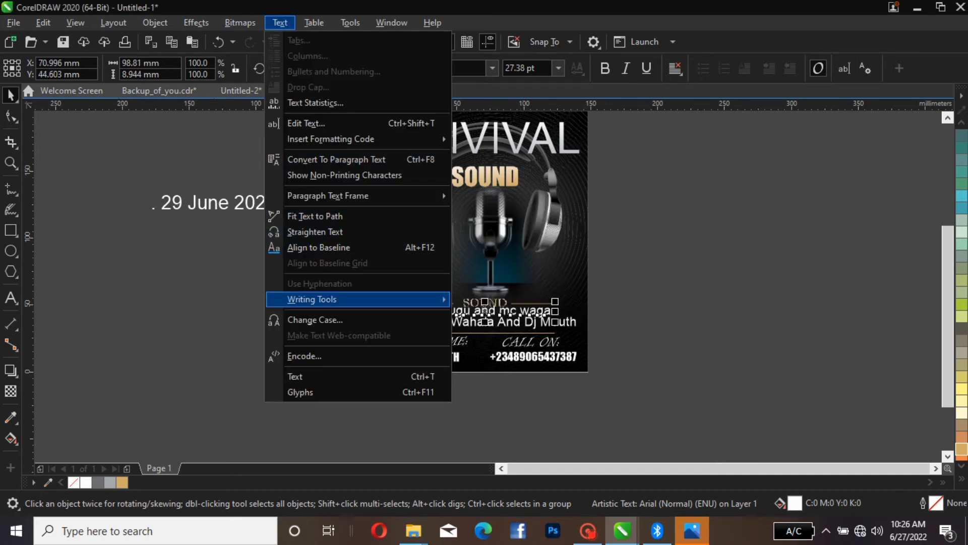
pyautogui.click(316, 319)
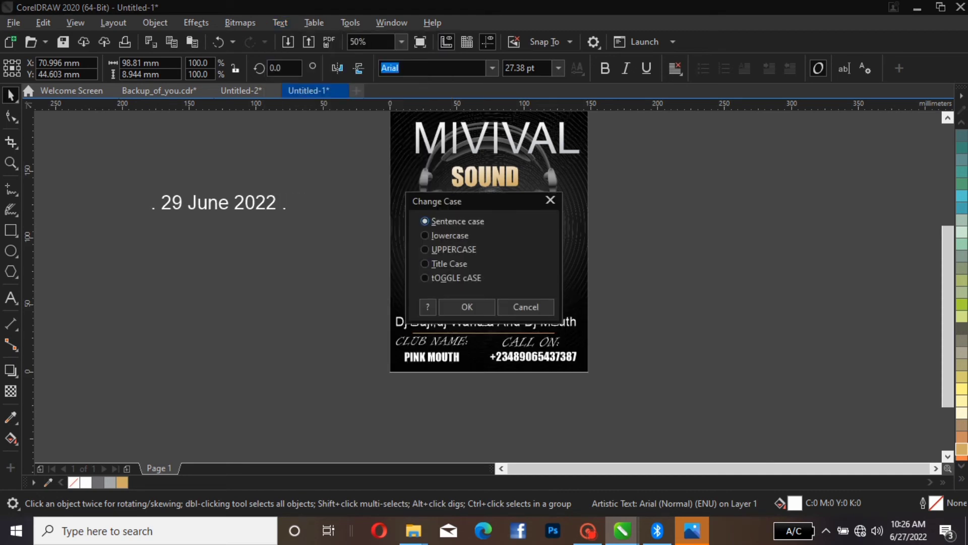
pyautogui.click(443, 264)
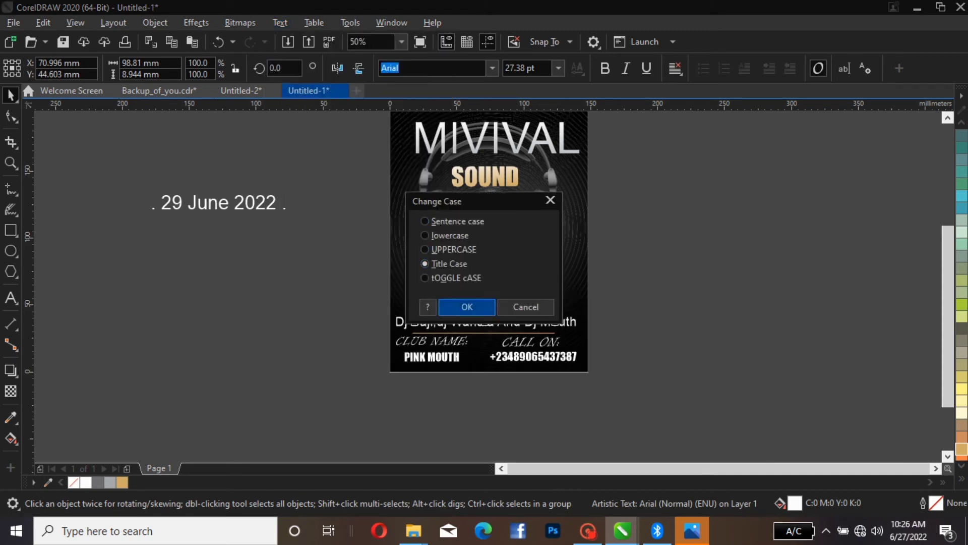
pyautogui.press('Return')
pyautogui.press('Escape')
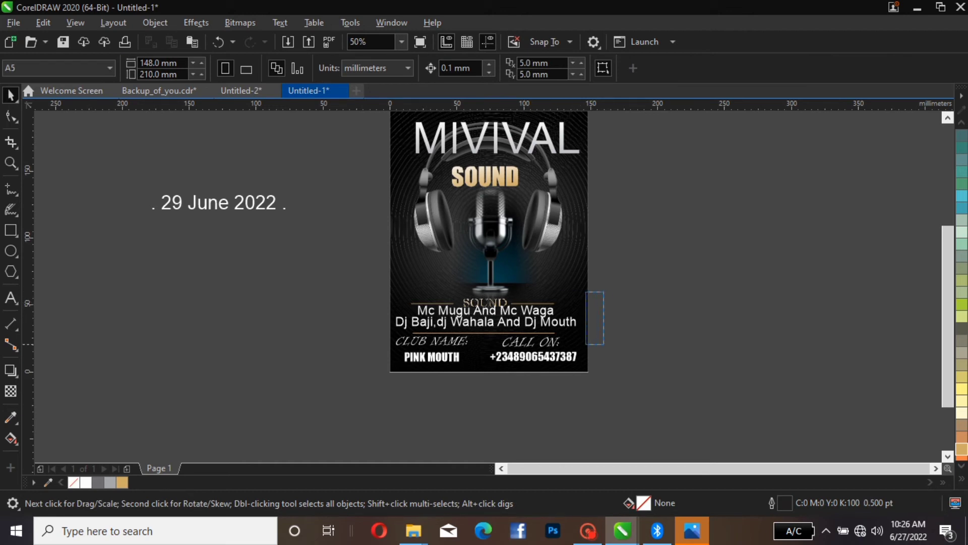
# - Scale down the MC and DJ names together with the three gold lines to about 106 mm overall width
pyautogui.moveTo(601, 303); pyautogui.dragTo(371, 337)
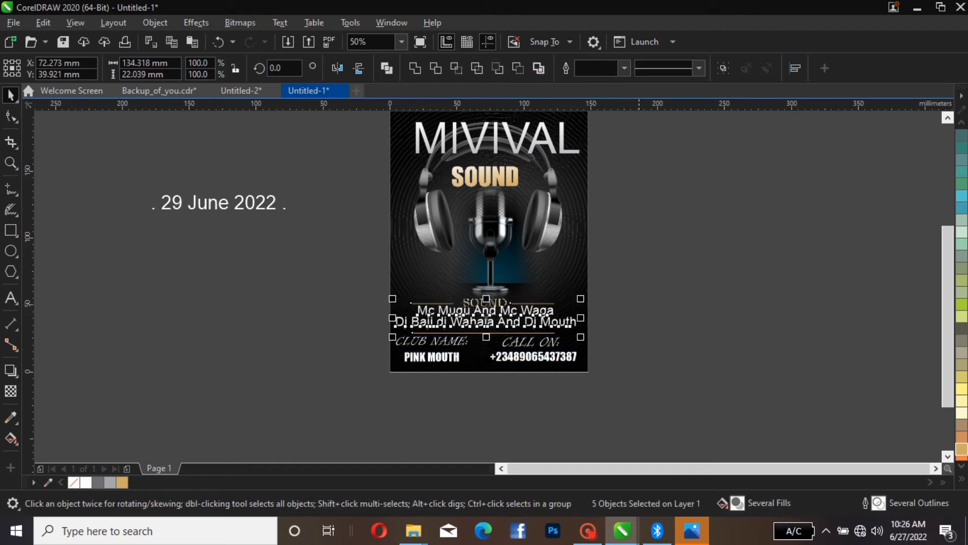
pyautogui.moveTo(583, 298)
pyautogui.mouseDown()
pyautogui.moveTo(537, 307)
pyautogui.moveTo(566, 304)
pyautogui.mouseUp()
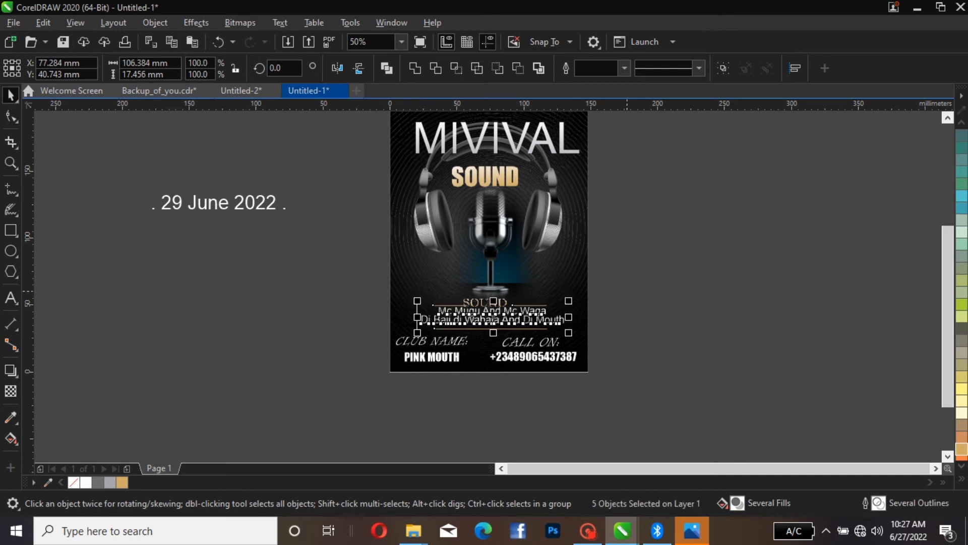
pyautogui.press('Escape')
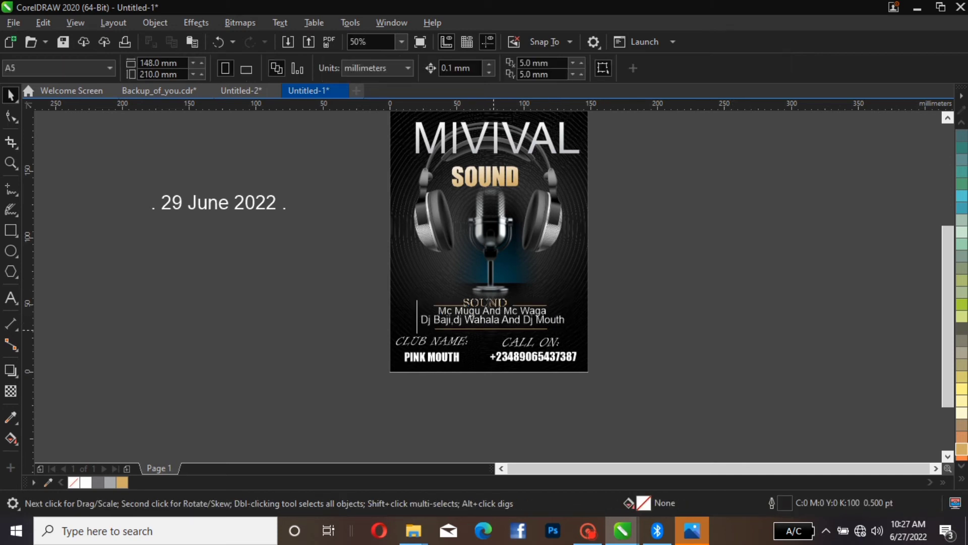
# - Widen the long gold line below the DJ names to slightly more than the width of that text
pyautogui.click(493, 328)
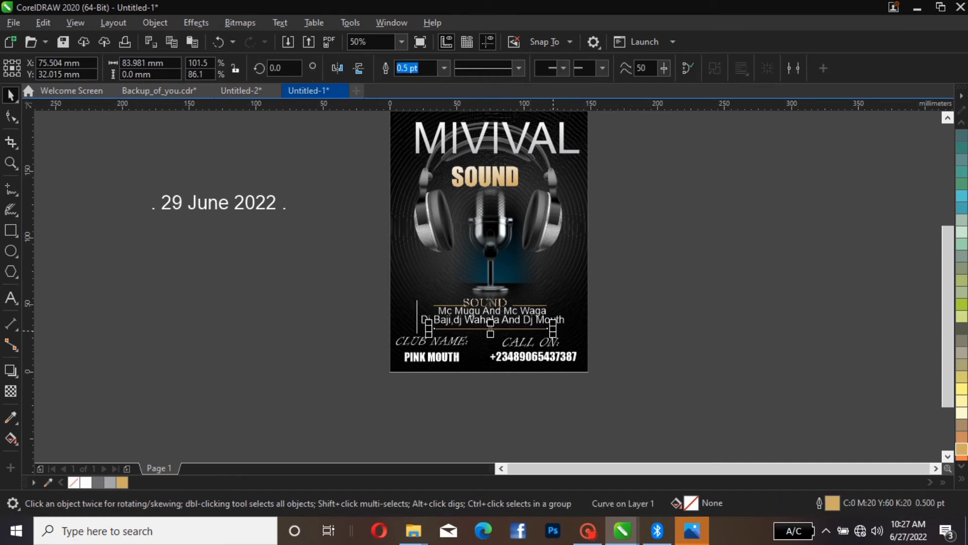
pyautogui.moveTo(553, 326); pyautogui.dragTo(566, 321)
pyautogui.press('Escape')
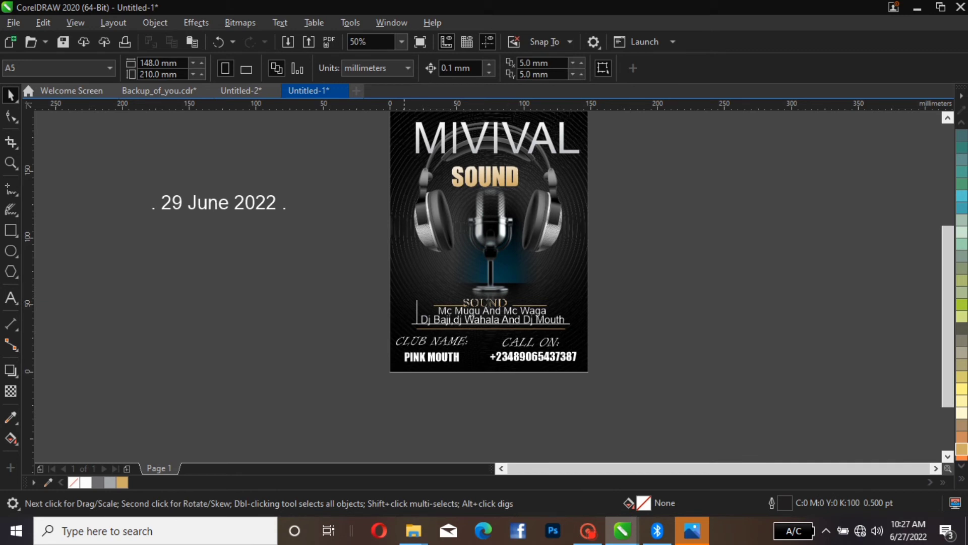
pyautogui.press('Tab')
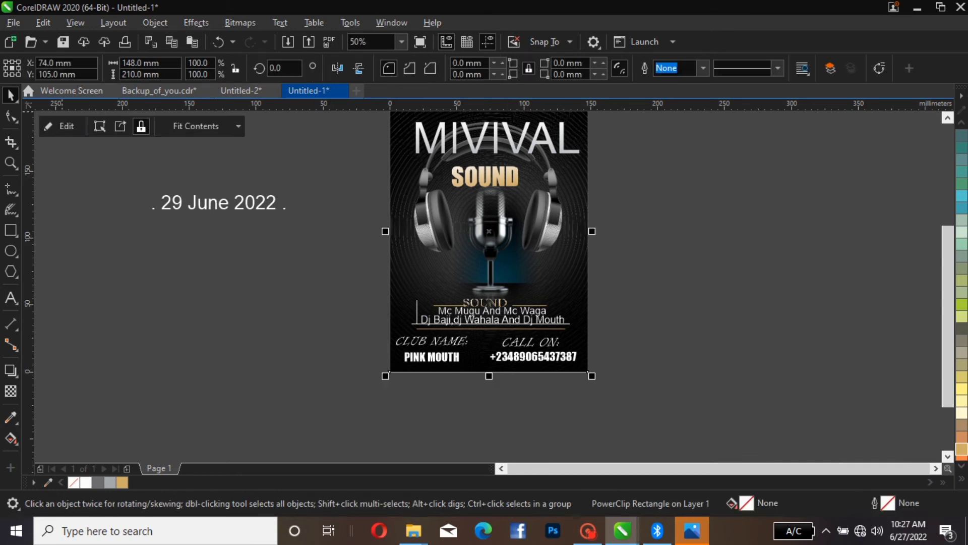
pyautogui.press('Delete')
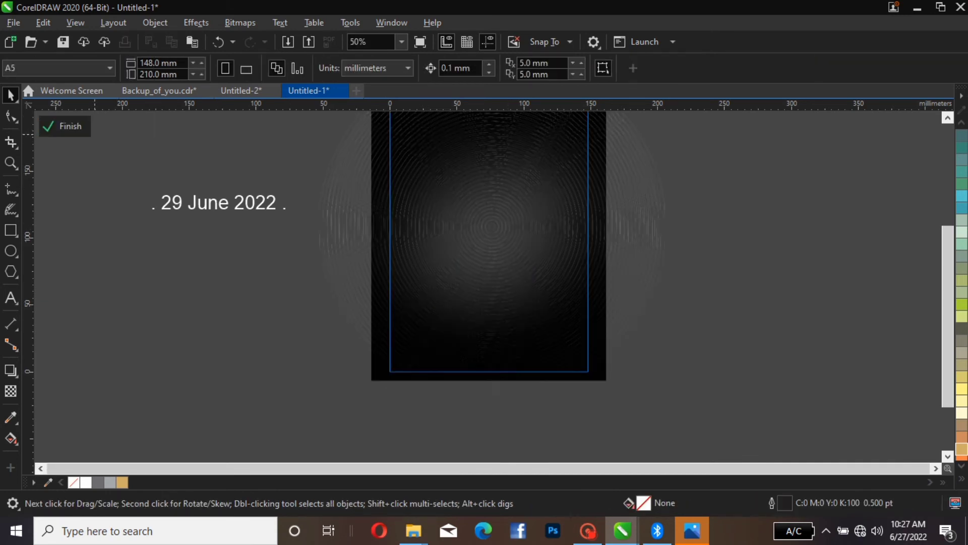
pyautogui.hotkey('ctrl', 'z')
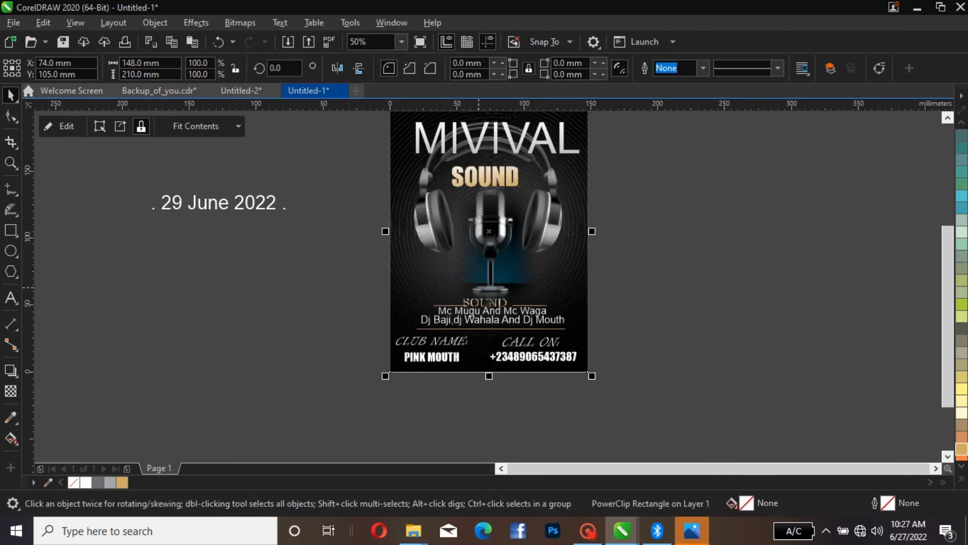
pyautogui.press('Escape')
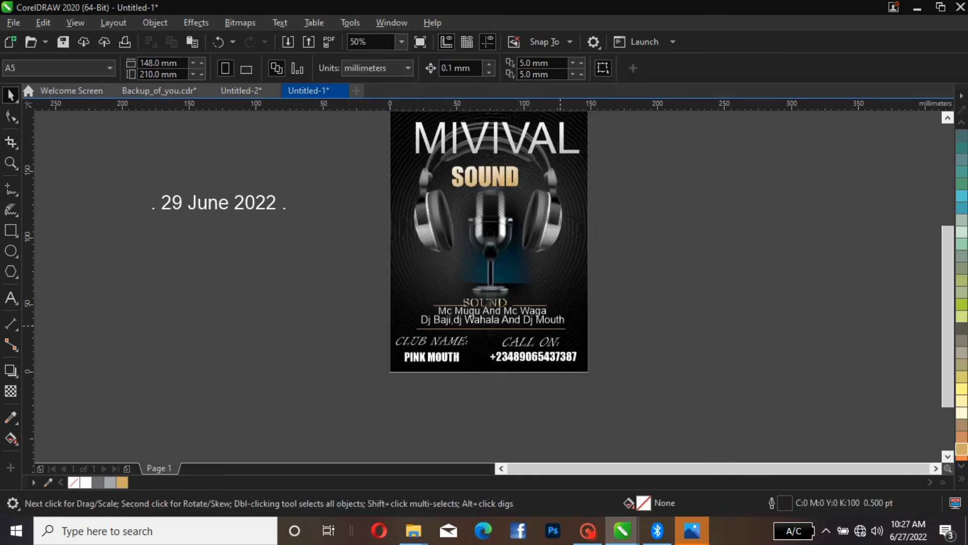
# - Nudge the long gold line below the DJ names slightly lower
pyautogui.click(560, 328)
pyautogui.moveTo(560, 328); pyautogui.dragTo(560, 329)
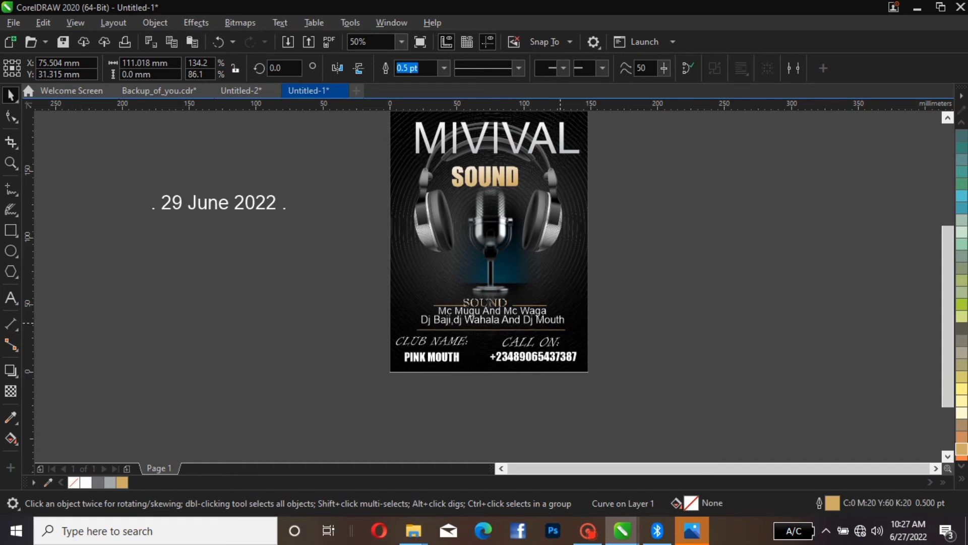
pyautogui.press('Up')
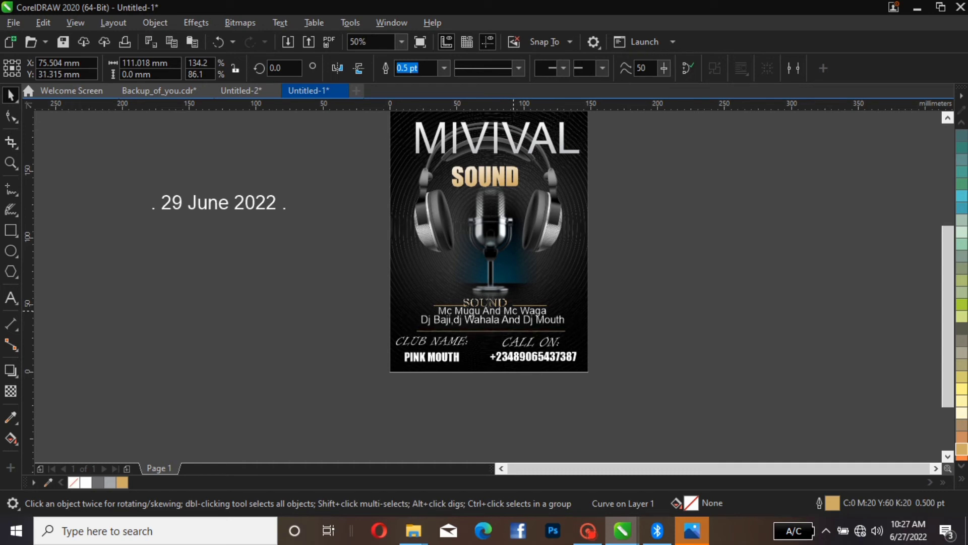
# - Nudge the DJ names down 3 mm and the MC names down slightly to open up the lineup's line spacing
pyautogui.doubleClick(418, 320)
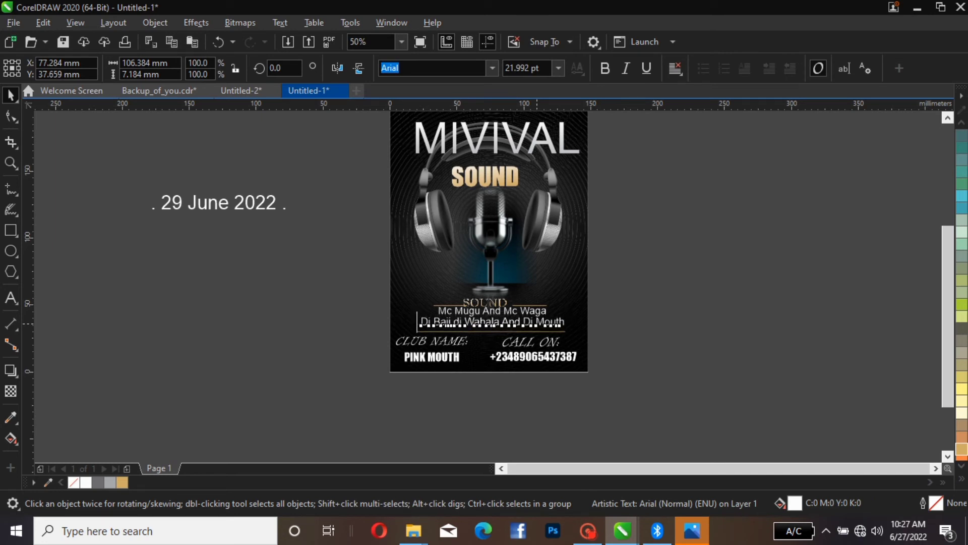
pyautogui.press('Escape')
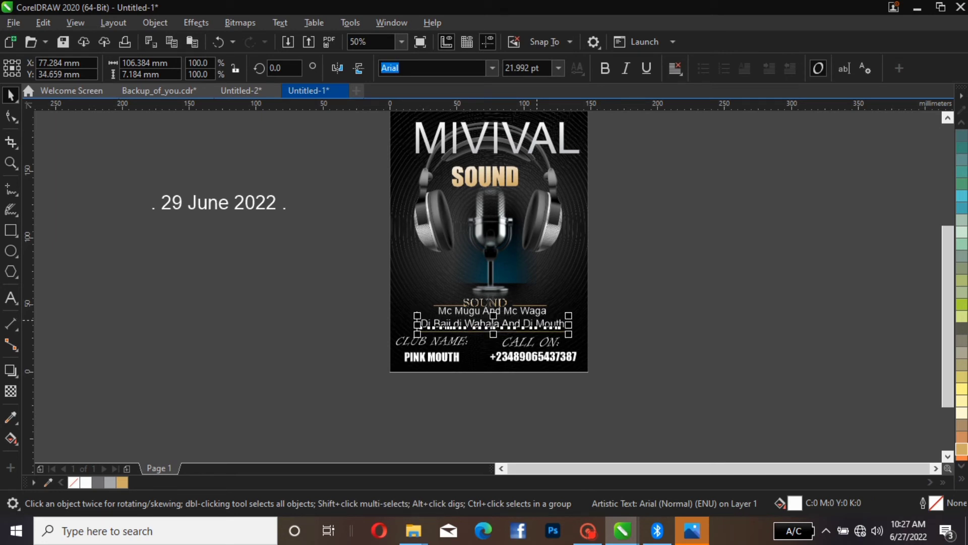
pyautogui.doubleClick(418, 322)
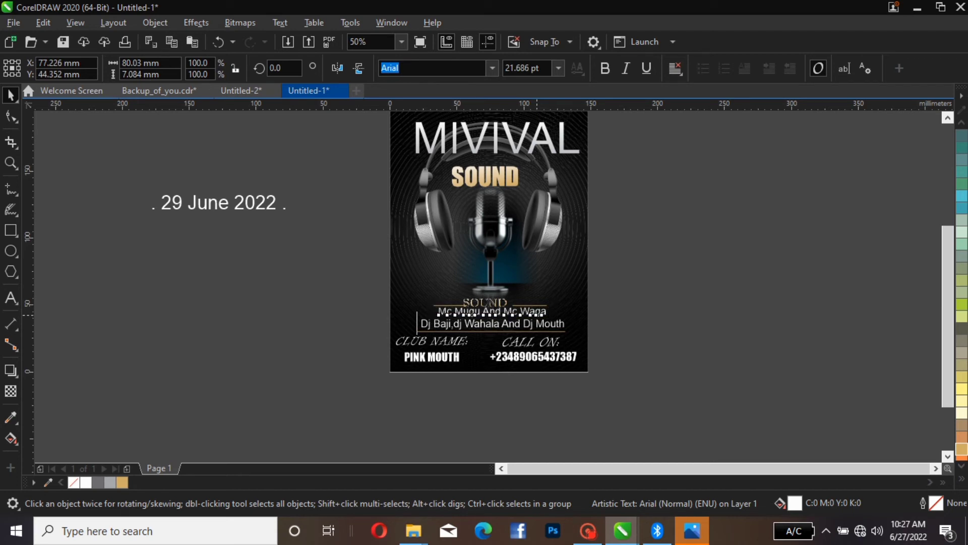
pyautogui.press('Escape')
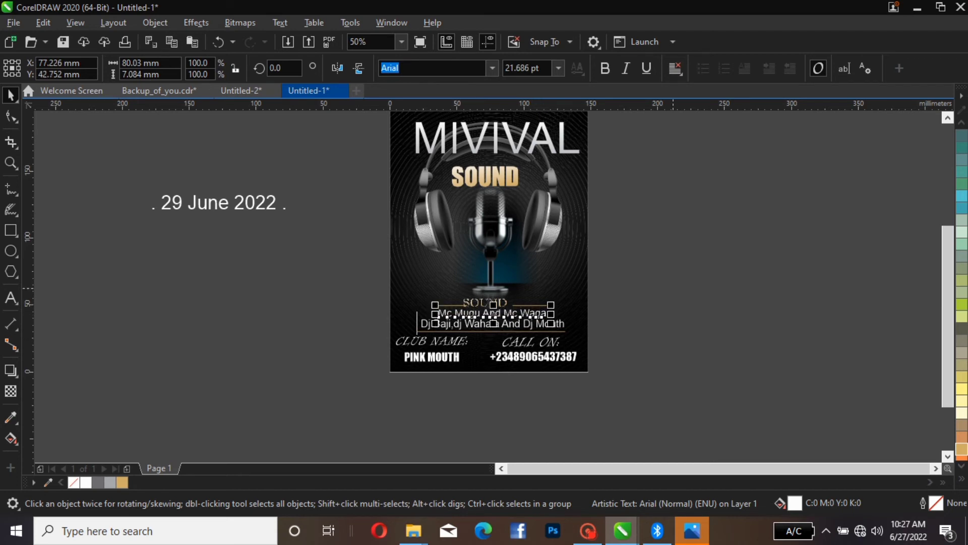
pyautogui.press('Escape')
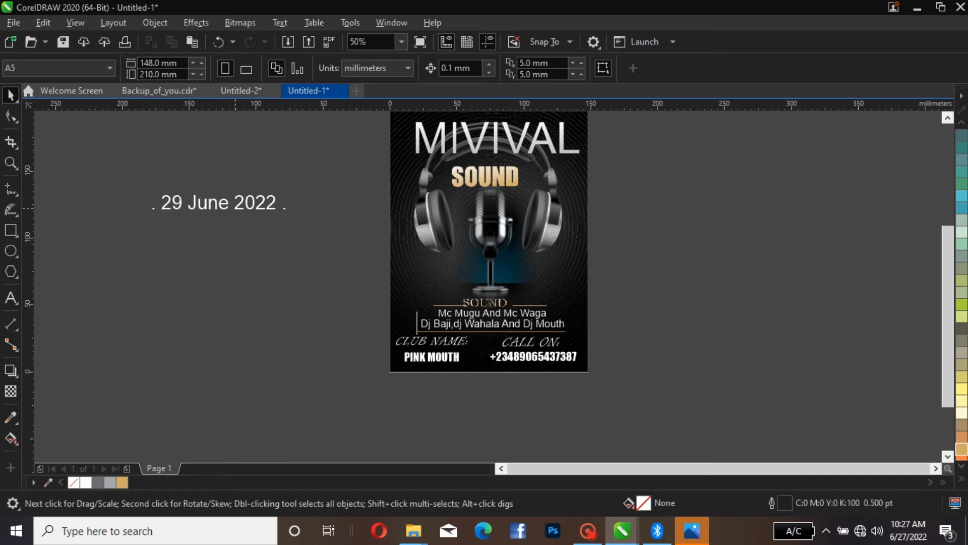
# - Move the ". 29 June 2022 ." text down beside the lower part of the flyer, keeping it outside the page
pyautogui.click(235, 208)
pyautogui.moveTo(235, 207); pyautogui.dragTo(319, 310)
pyautogui.press('Escape')
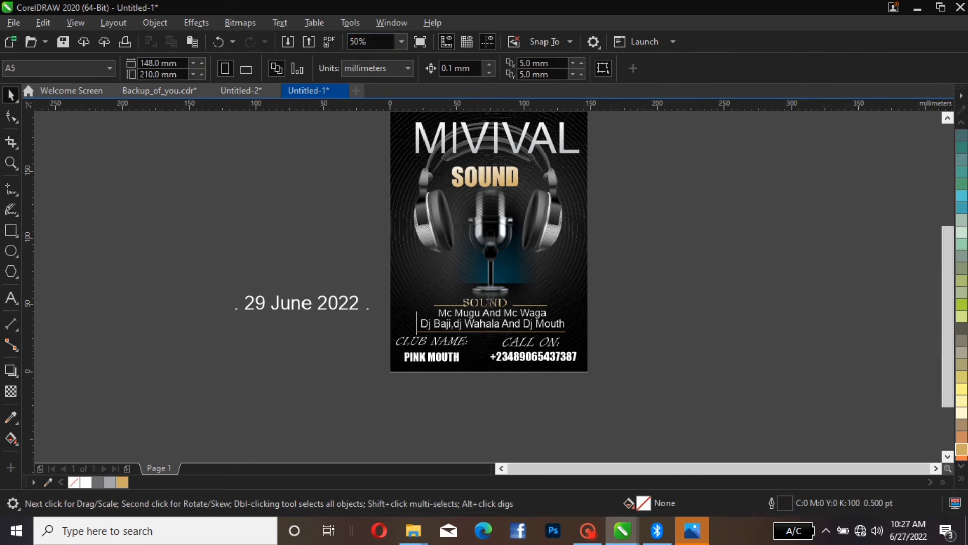
# - Group the small SOUND heading, the MC and DJ names and the three gold lines into one object
pyautogui.click(402, 42)
pyautogui.click(365, 65)
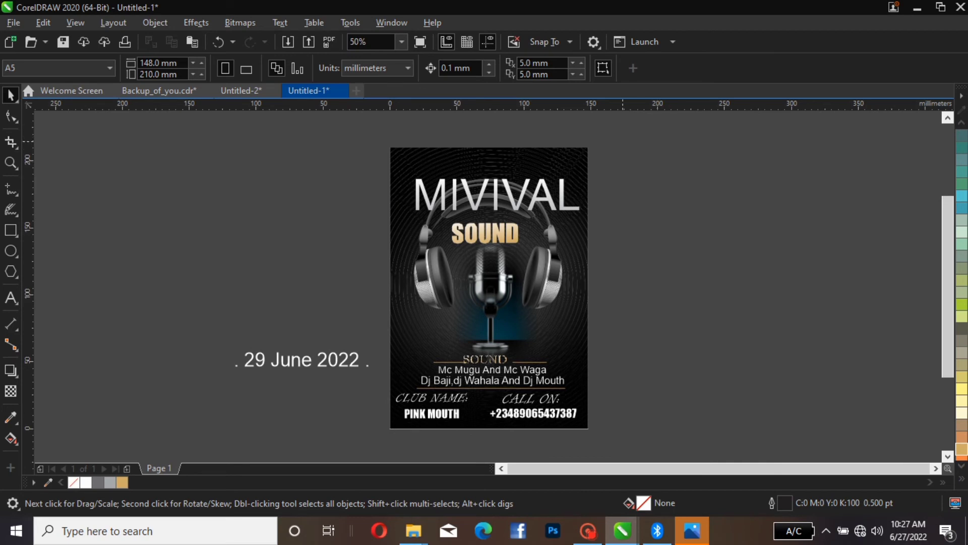
pyautogui.moveTo(365, 142); pyautogui.dragTo(634, 363)
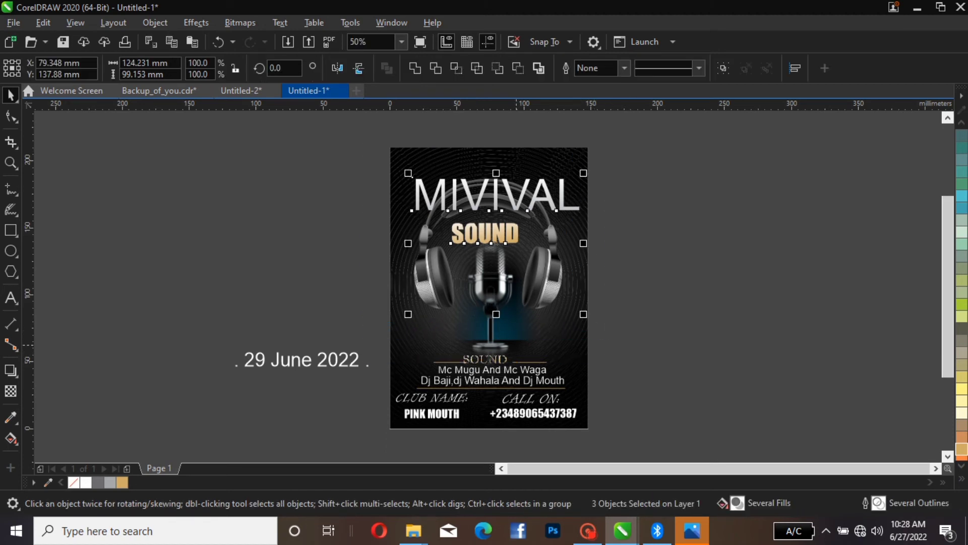
pyautogui.moveTo(654, 333); pyautogui.dragTo(407, 389)
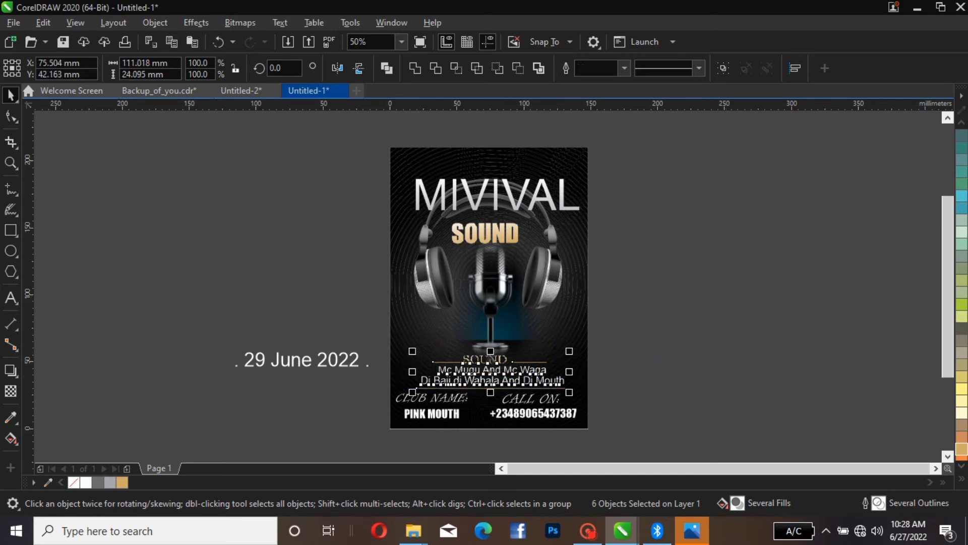
pyautogui.hotkey('ctrl', 'g')
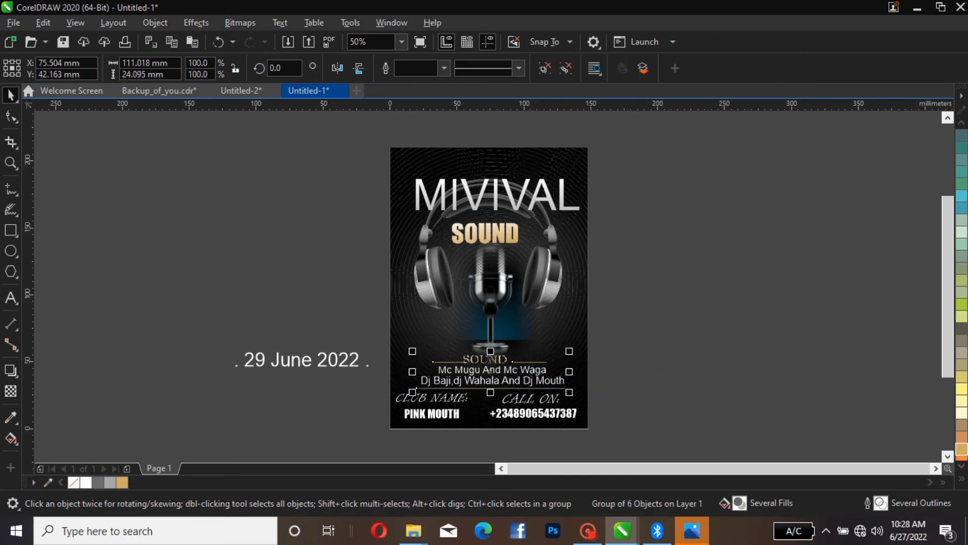
pyautogui.press('Escape')
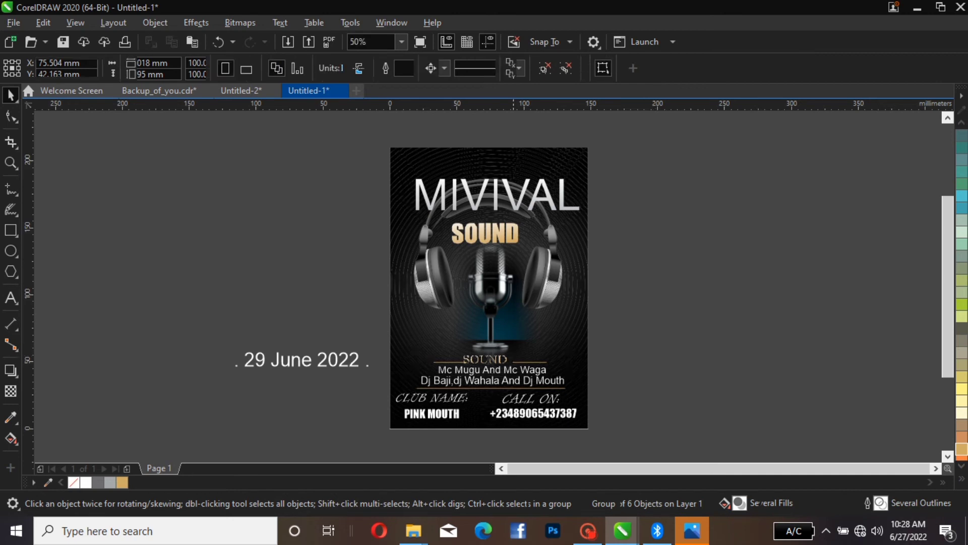
# - Move the MIVIVAL title, the large SOUND text, the headphones and the microphone up together by about 9 mm
pyautogui.moveTo(378, 137); pyautogui.dragTo(686, 387)
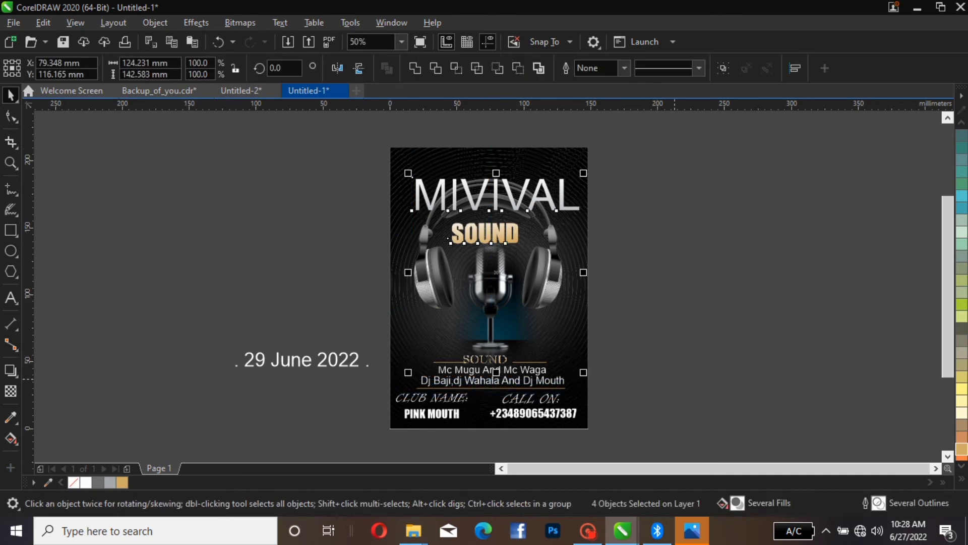
pyautogui.press('Up')
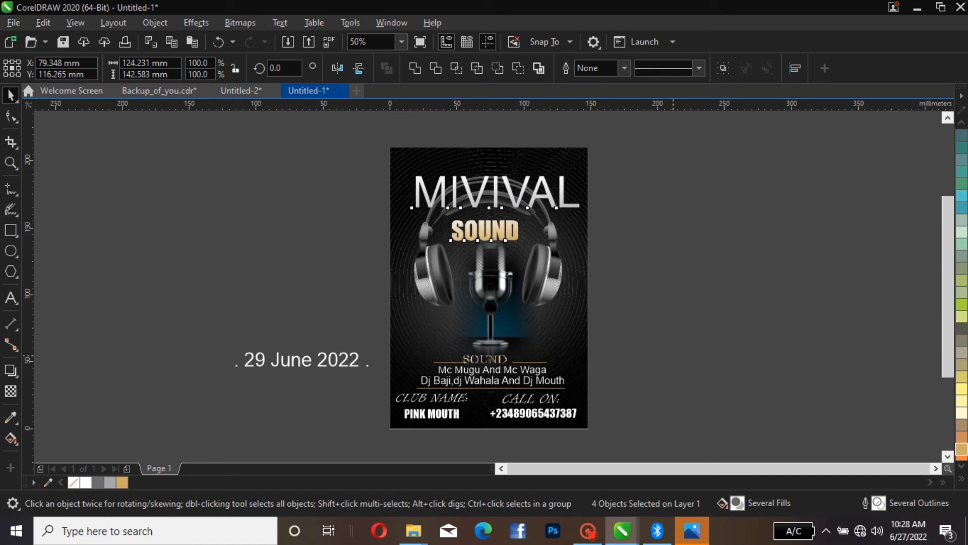
pyautogui.press('Up')
pyautogui.press('Up')
pyautogui.press('Up')
pyautogui.press('Up')
pyautogui.press('Up')
pyautogui.press('Up')
pyautogui.press('Up')
pyautogui.press('Up')
pyautogui.press('Up')
pyautogui.press('Up')
pyautogui.press('Up')
pyautogui.press('Up')
pyautogui.press('Up')
pyautogui.press('Up')
pyautogui.press('Up')
pyautogui.press('Up')
pyautogui.press('Up')
pyautogui.press('Up')
pyautogui.press('Up')
pyautogui.press('Up')
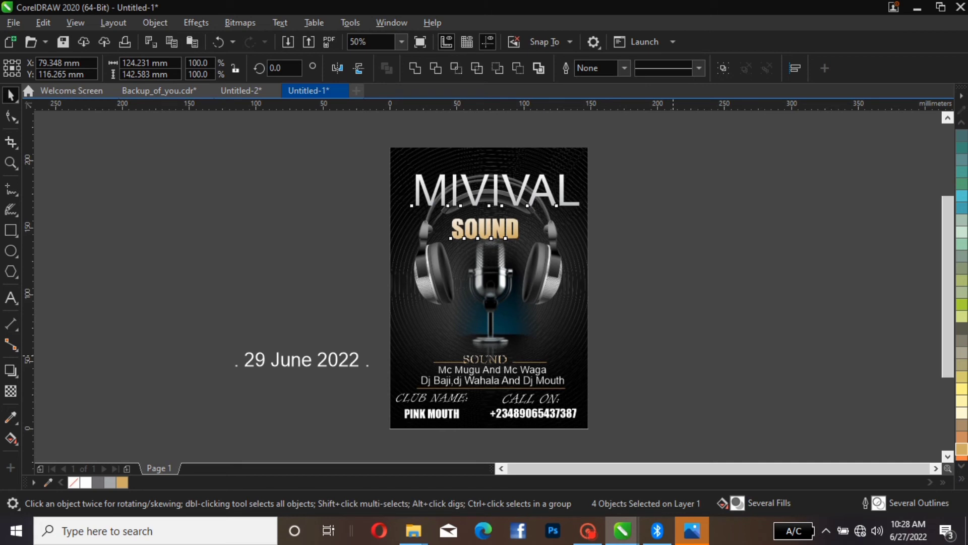
pyautogui.press('Up')
pyautogui.press('Up')
pyautogui.press('Up')
pyautogui.press('Up')
pyautogui.press('Up')
pyautogui.press('Up')
pyautogui.press('Up')
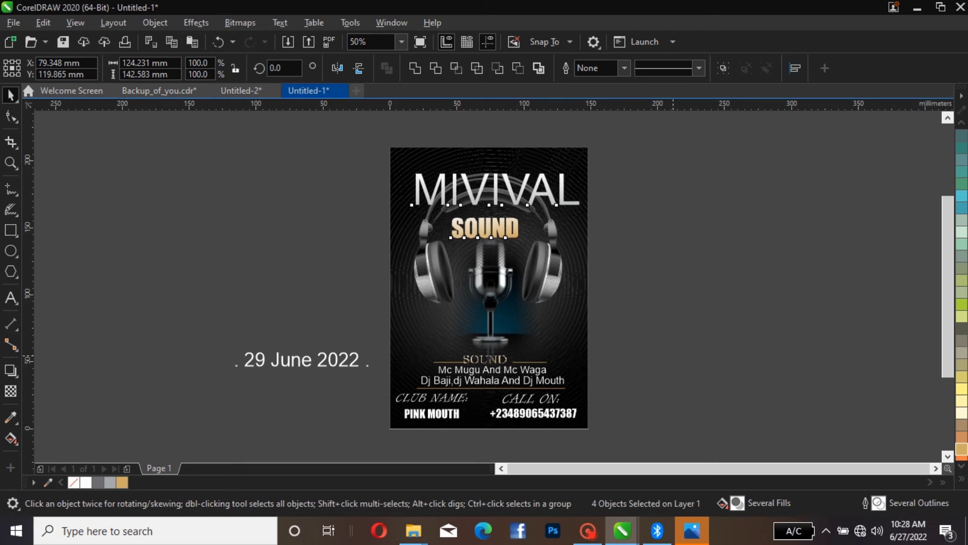
pyautogui.press('Up')
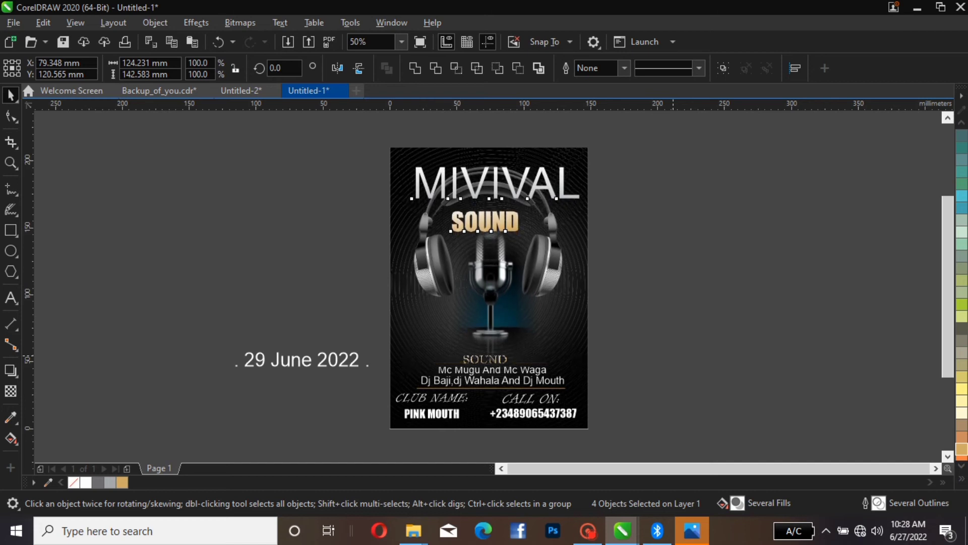
pyautogui.press('Up')
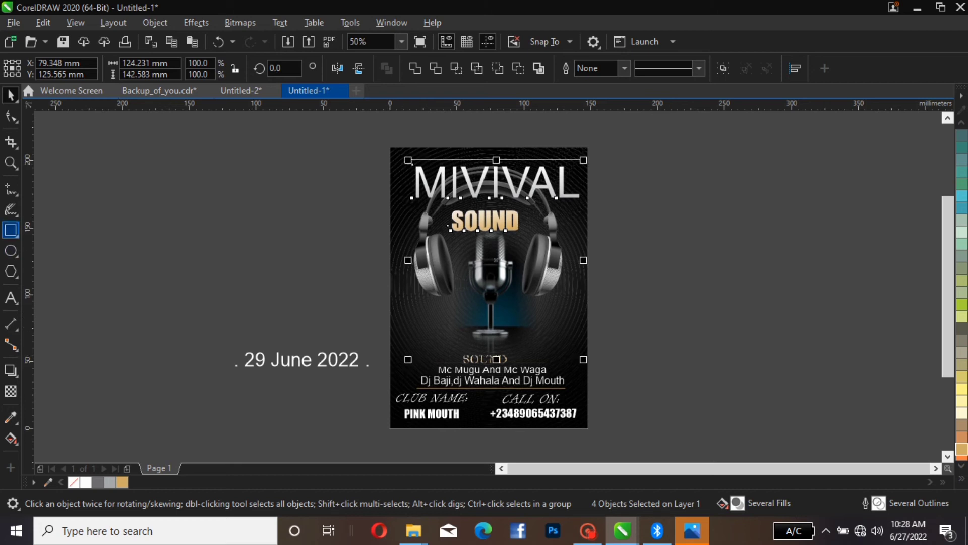
# - Draw a rectangle about 42 × 18 mm above the date text and convert it to curves
pyautogui.click(10, 230)
pyautogui.moveTo(270, 277); pyautogui.dragTo(328, 301)
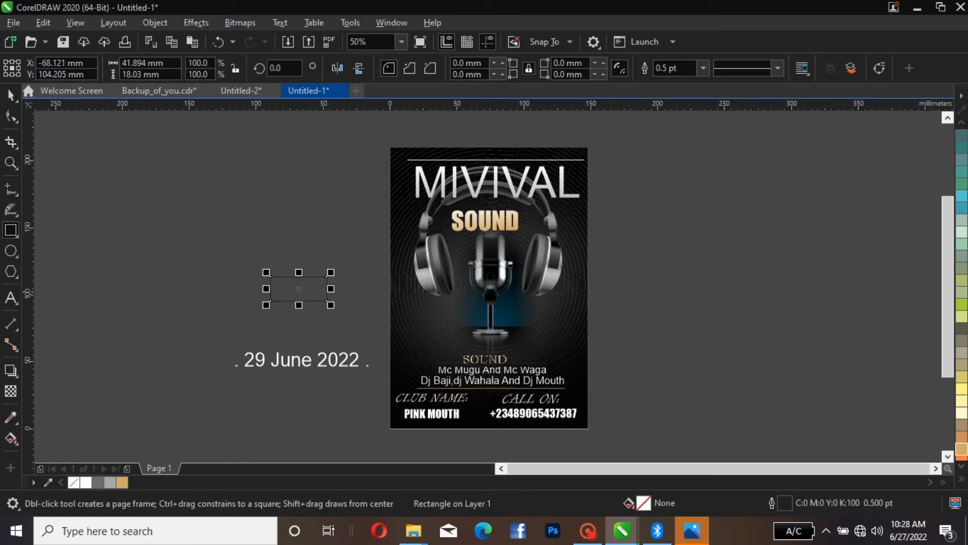
pyautogui.click(10, 116)
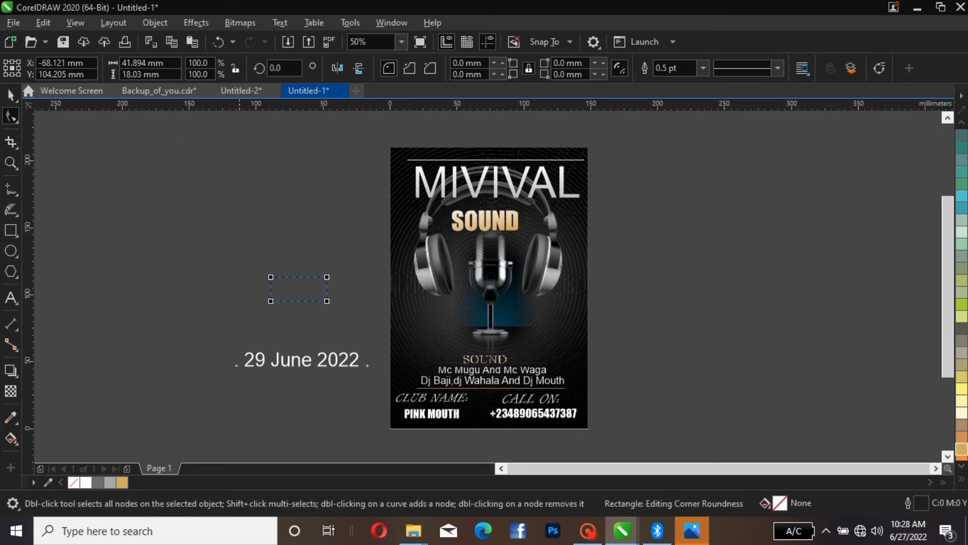
pyautogui.click(880, 67)
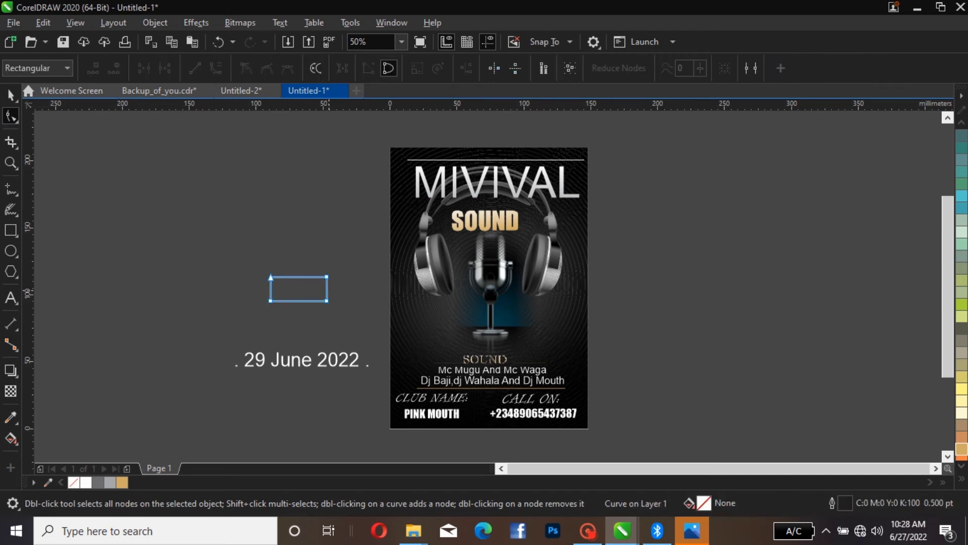
# - Convert the rectangle's right side to a curve and bow it outward
pyautogui.click(327, 291)
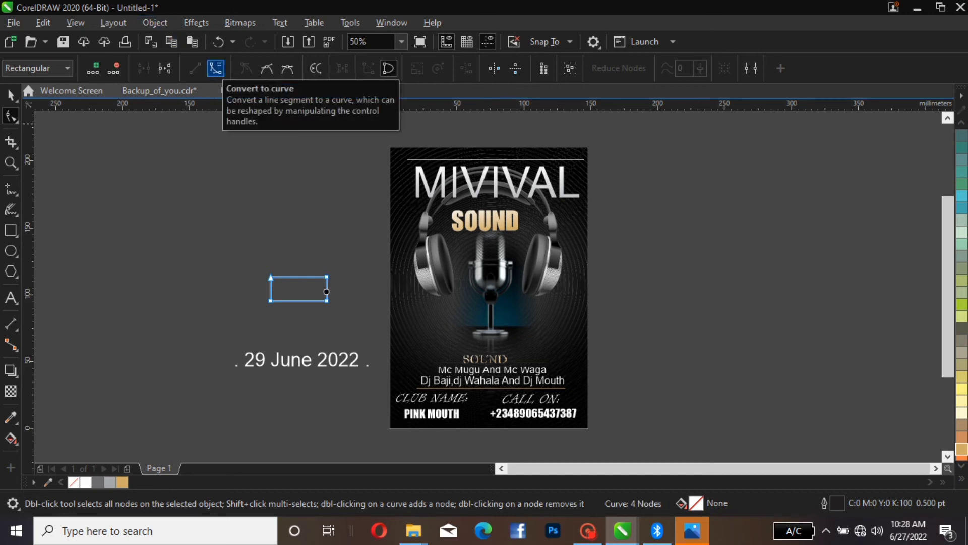
pyautogui.click(216, 68)
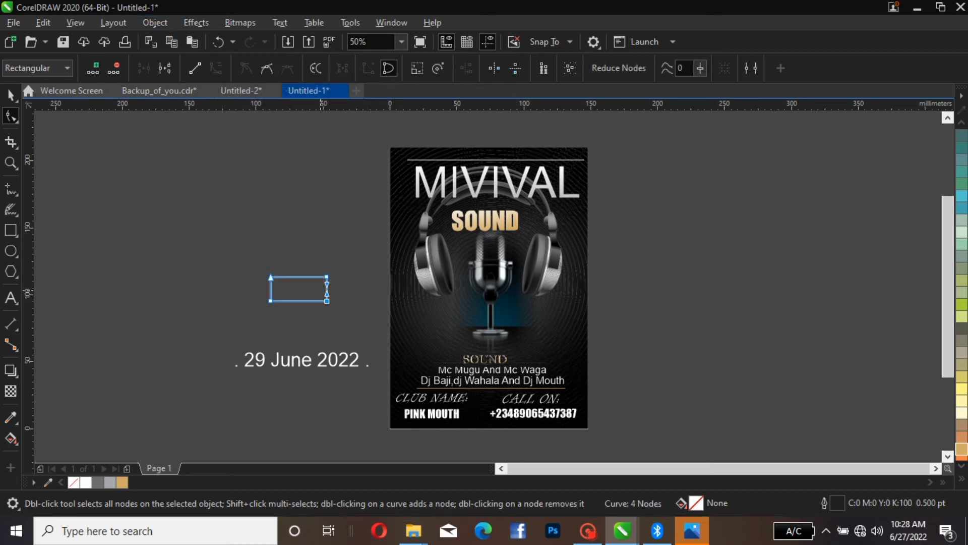
pyautogui.hotkey('ctrl', 'z')
pyautogui.moveTo(327, 289); pyautogui.dragTo(349, 288)
# - Convert the rectangle's left side to a curve and bow it outward to match the right, making the shape about 63 mm wide
pyautogui.click(271, 285)
pyautogui.click(270, 293)
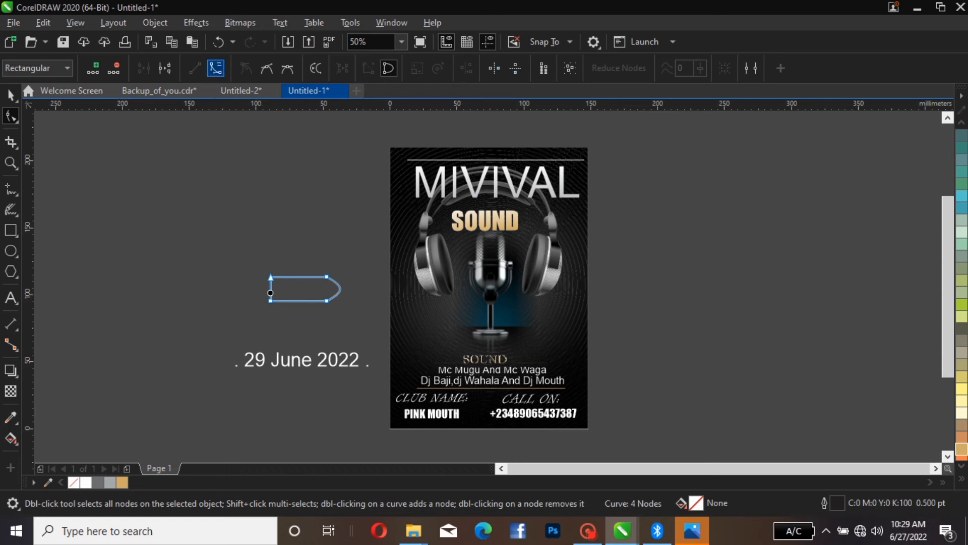
pyautogui.click(216, 68)
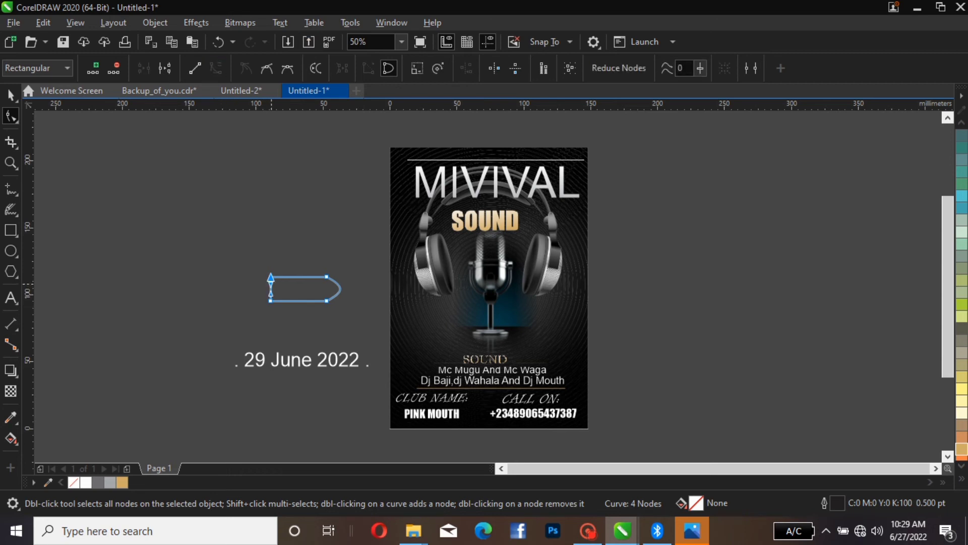
pyautogui.moveTo(271, 285)
pyautogui.mouseDown()
pyautogui.moveTo(242, 290)
pyautogui.moveTo(263, 294)
pyautogui.mouseUp()
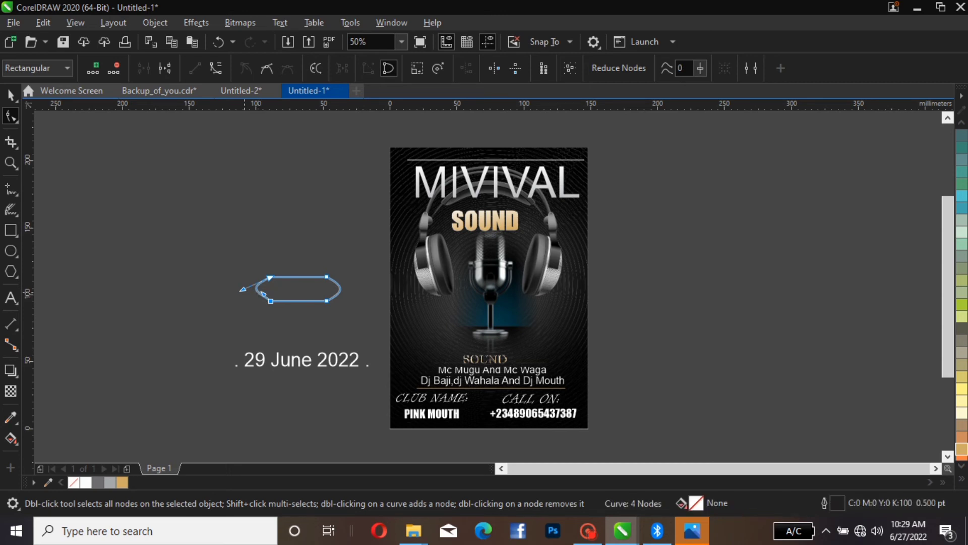
pyautogui.moveTo(271, 277); pyautogui.dragTo(270, 278)
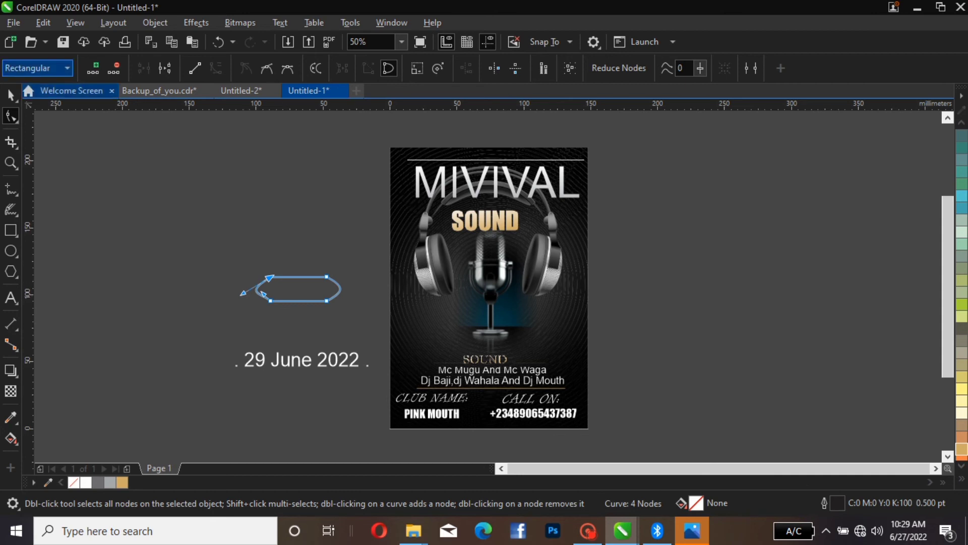
pyautogui.click(11, 94)
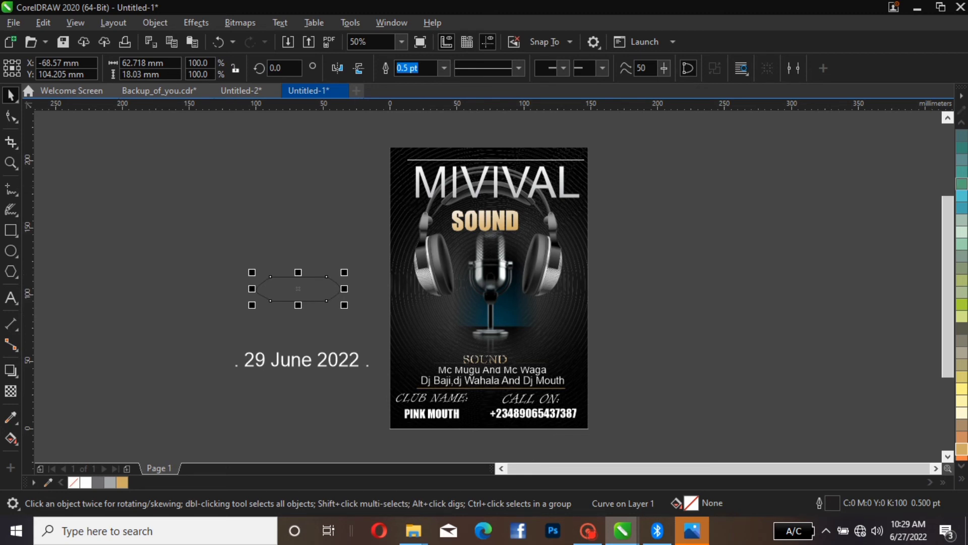
# - Fill the badge shape with a linear gradient from black at its lower edge to white at its upper edge, and remove its outline
pyautogui.click(10, 437)
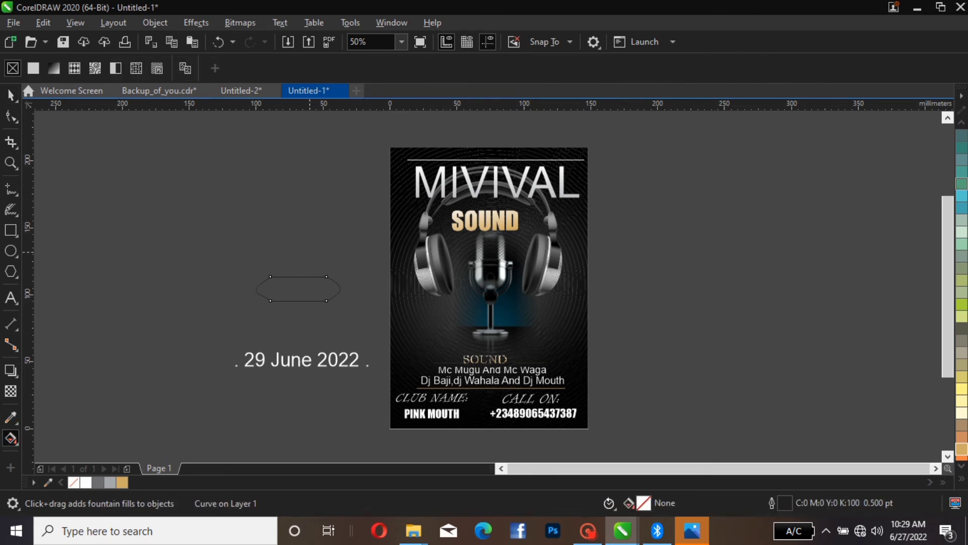
pyautogui.moveTo(291, 310); pyautogui.dragTo(299, 266)
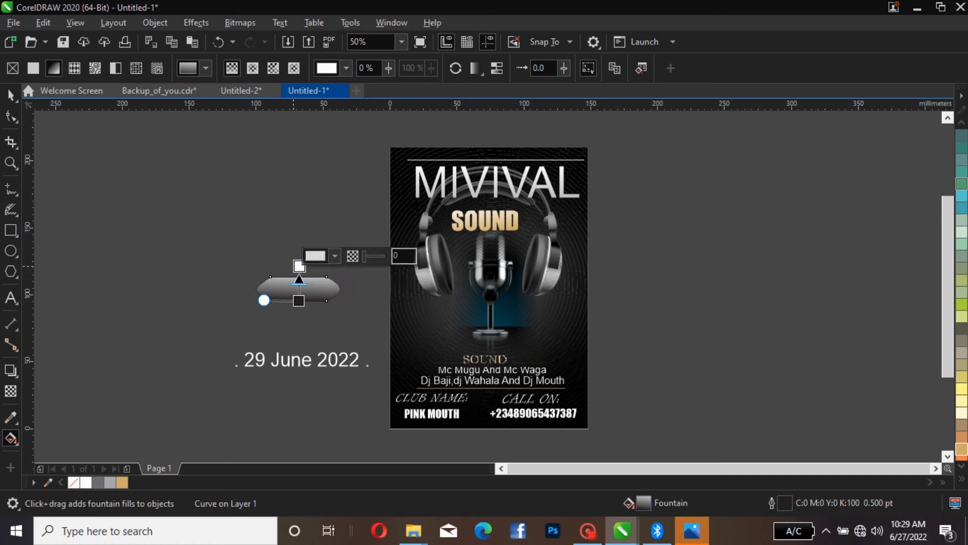
pyautogui.moveTo(299, 265); pyautogui.dragTo(298, 277)
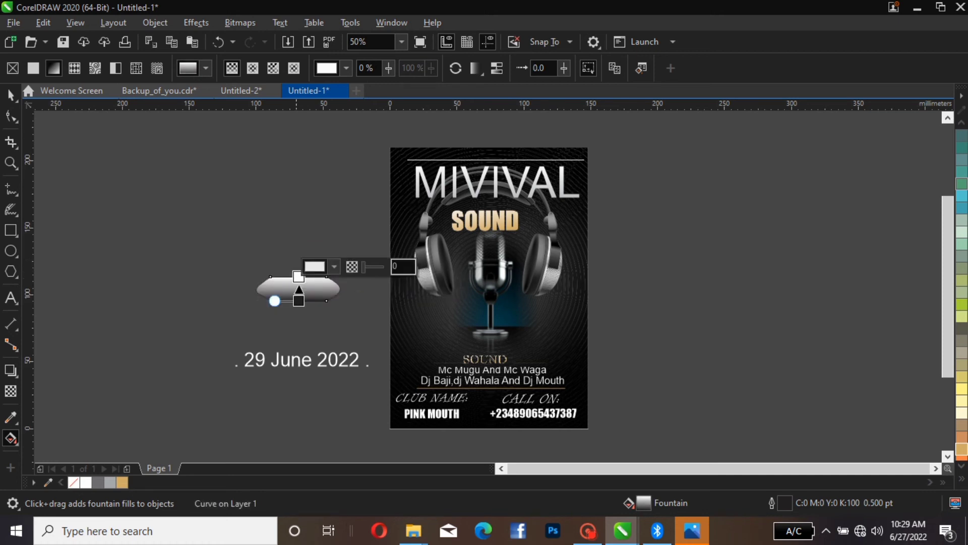
pyautogui.press('space')
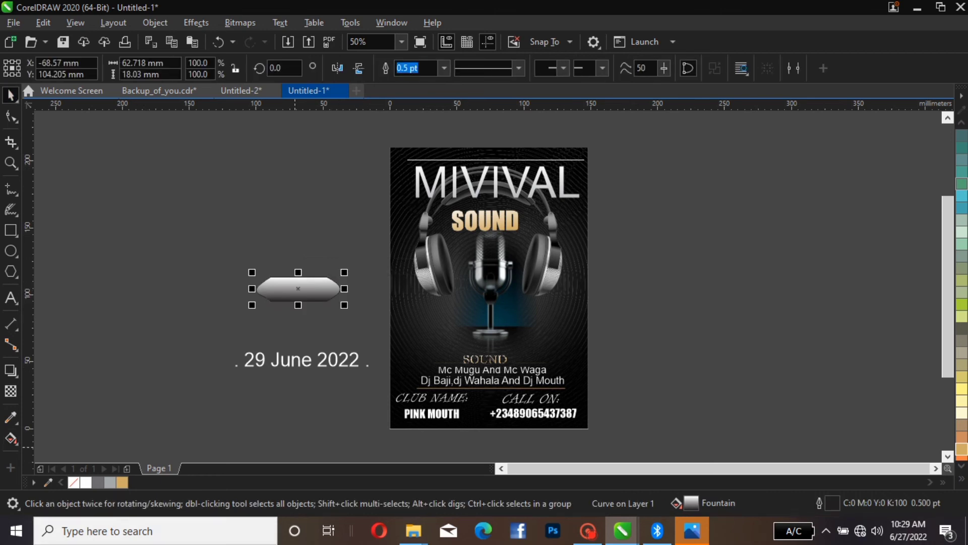
pyautogui.rightClick(74, 482)
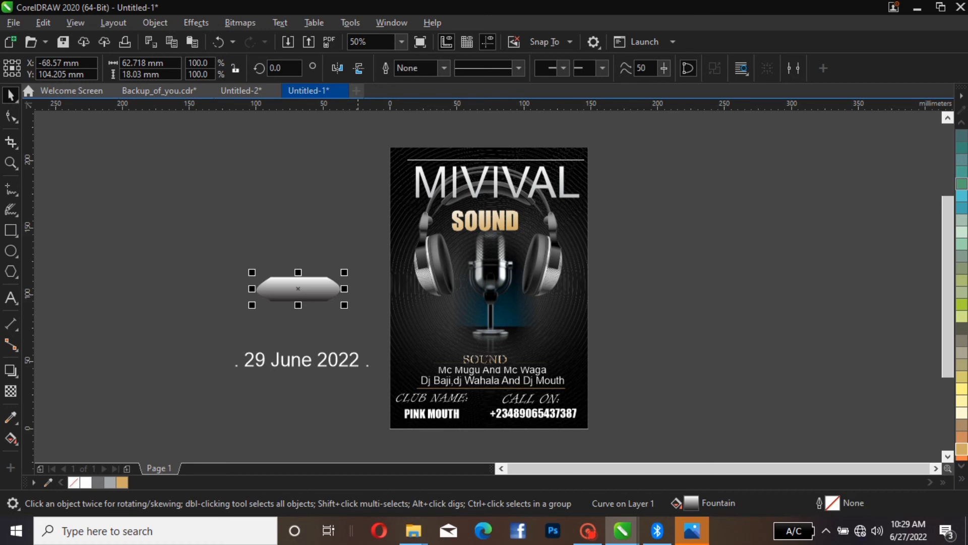
# - Move the badge shape down about 22 mm and give it a shadow with the Large Glow preset
pyautogui.moveTo(298, 289); pyautogui.dragTo(298, 318)
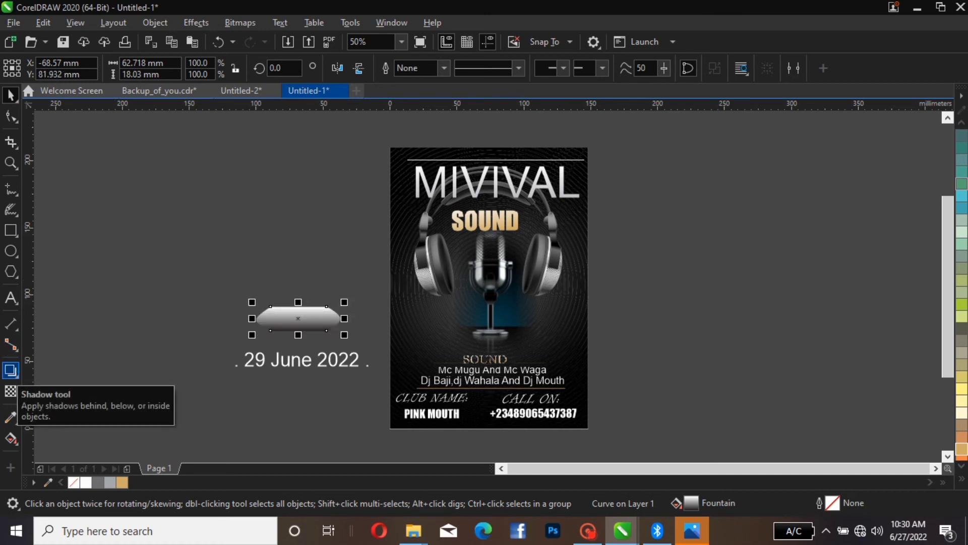
pyautogui.click(10, 371)
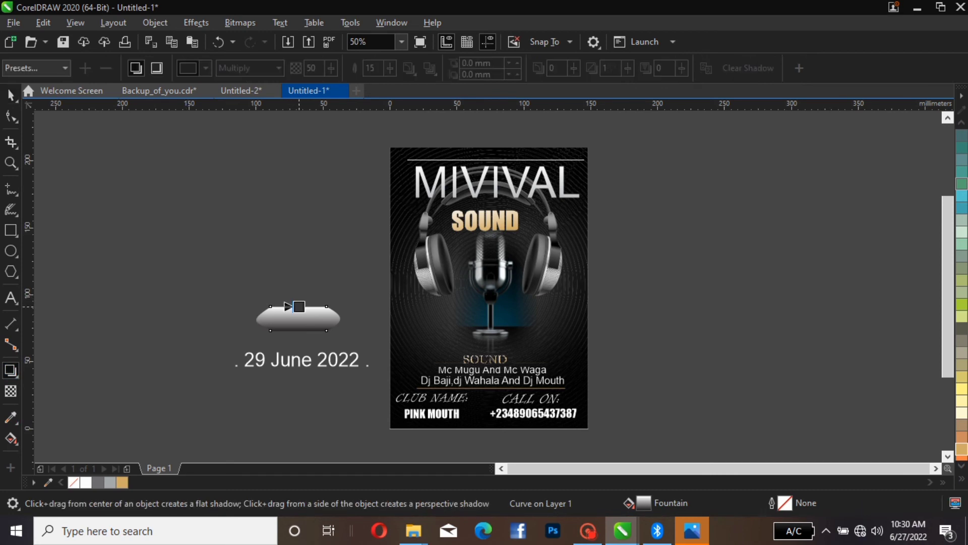
pyautogui.moveTo(297, 306); pyautogui.dragTo(299, 331)
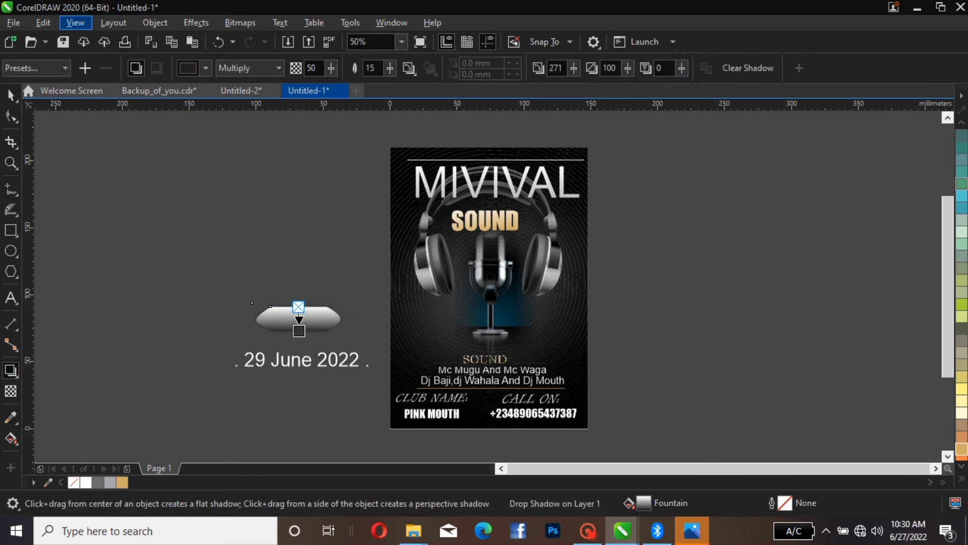
pyautogui.click(35, 68)
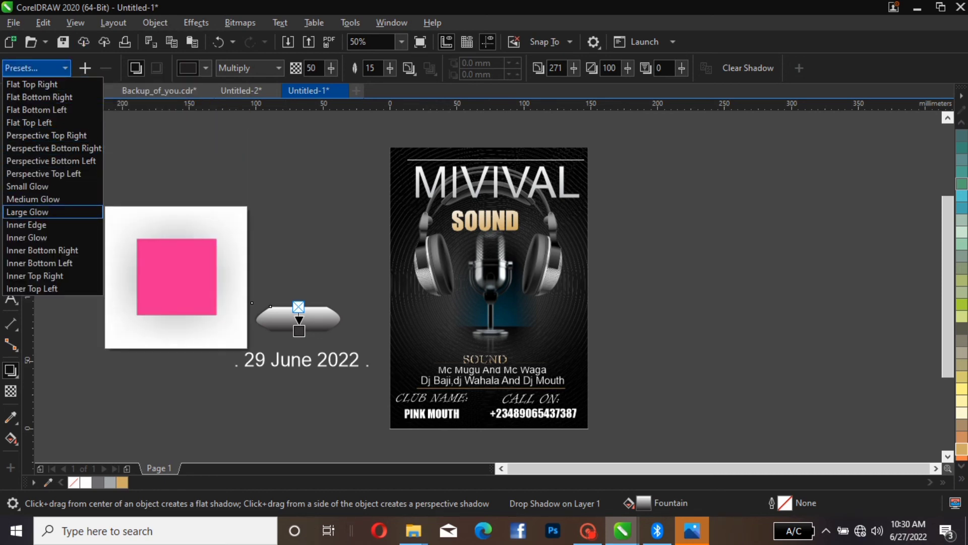
pyautogui.click(28, 212)
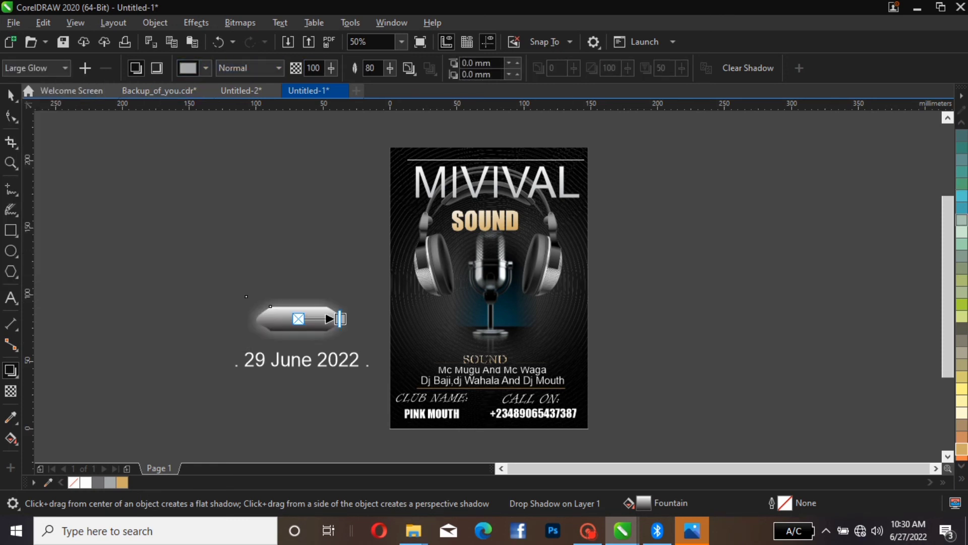
pyautogui.press('space')
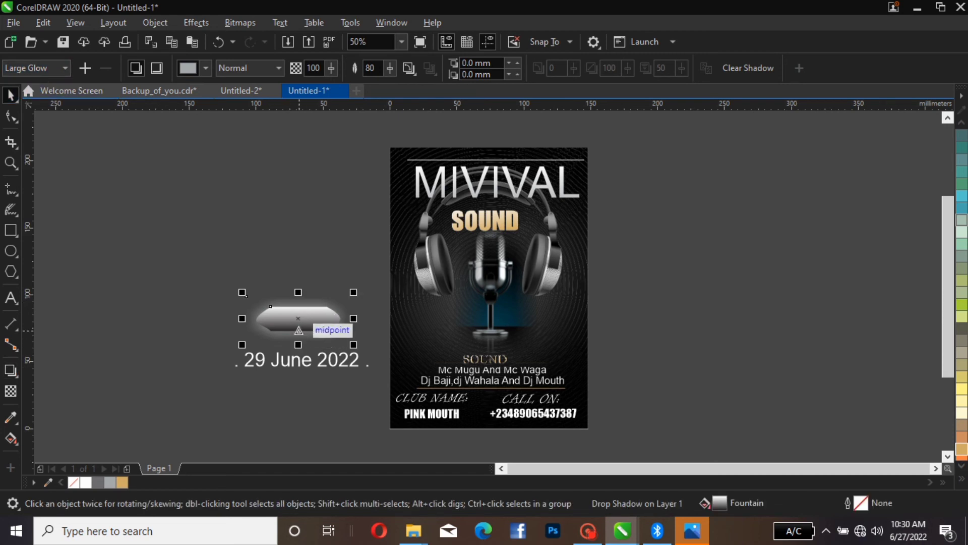
# - Scale the glowing badge down over the flyer's microphone base, and move it back off the page above the date text
pyautogui.moveTo(302, 324); pyautogui.dragTo(501, 338)
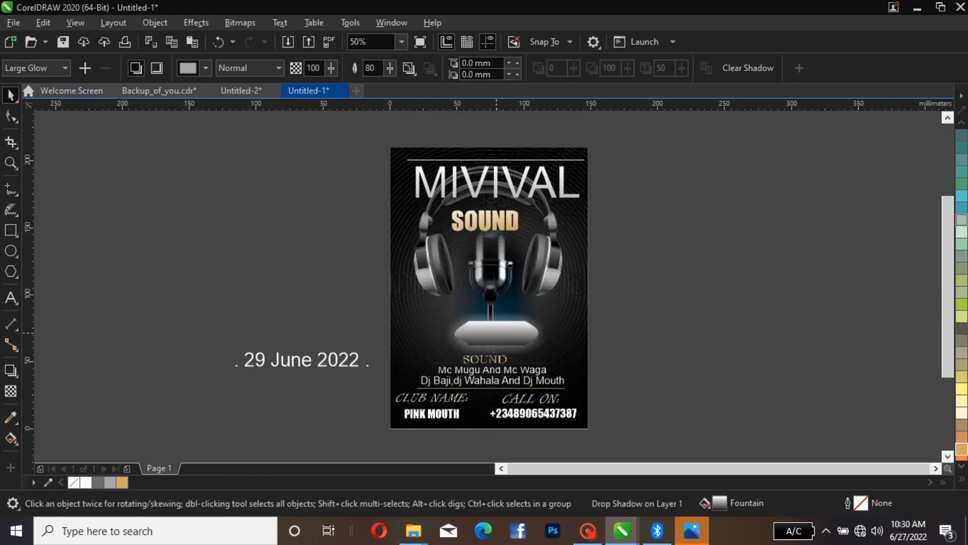
pyautogui.moveTo(553, 307); pyautogui.dragTo(529, 317)
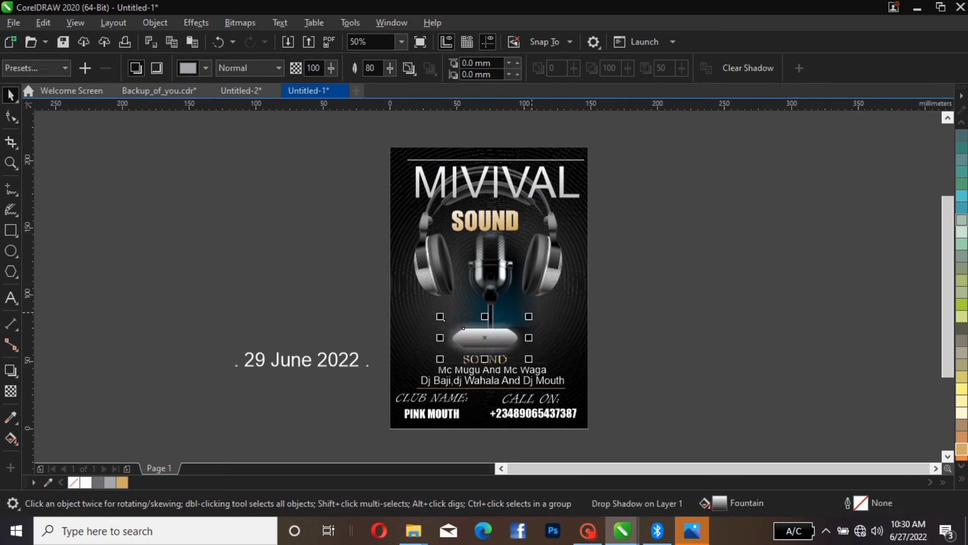
pyautogui.moveTo(485, 337); pyautogui.dragTo(505, 338)
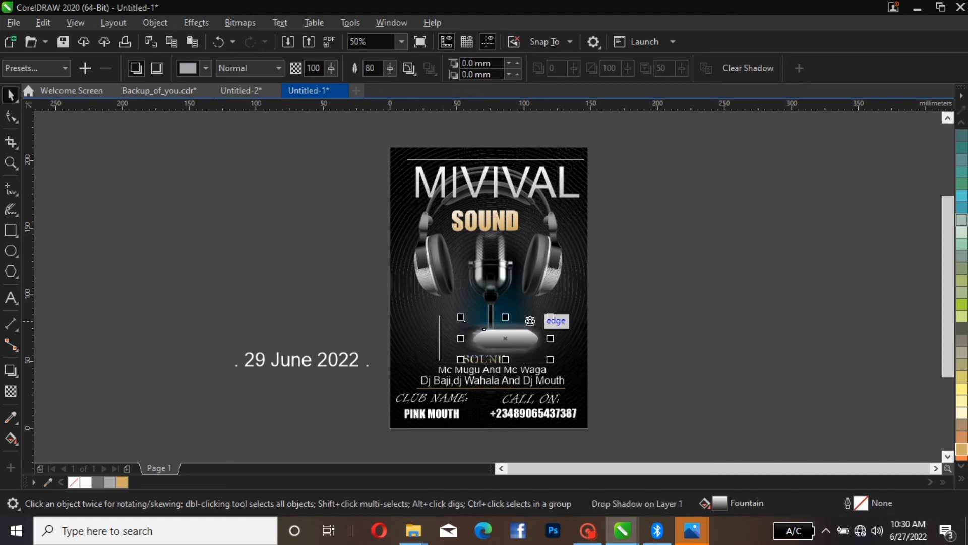
pyautogui.moveTo(528, 329); pyautogui.dragTo(528, 329)
pyautogui.moveTo(280, 285); pyautogui.dragTo(281, 284)
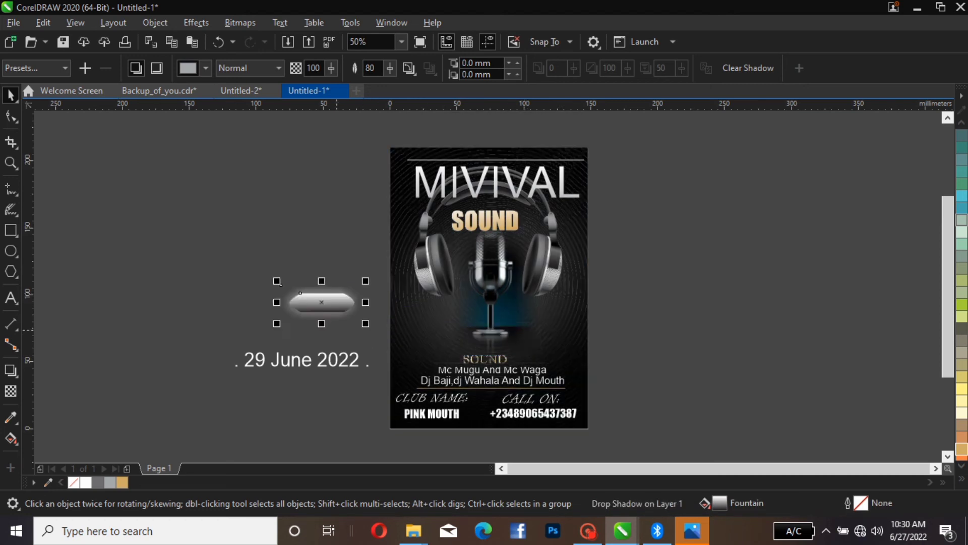
# - Scale the date text down to about 72 mm wide and place it over the badge
pyautogui.click(302, 359)
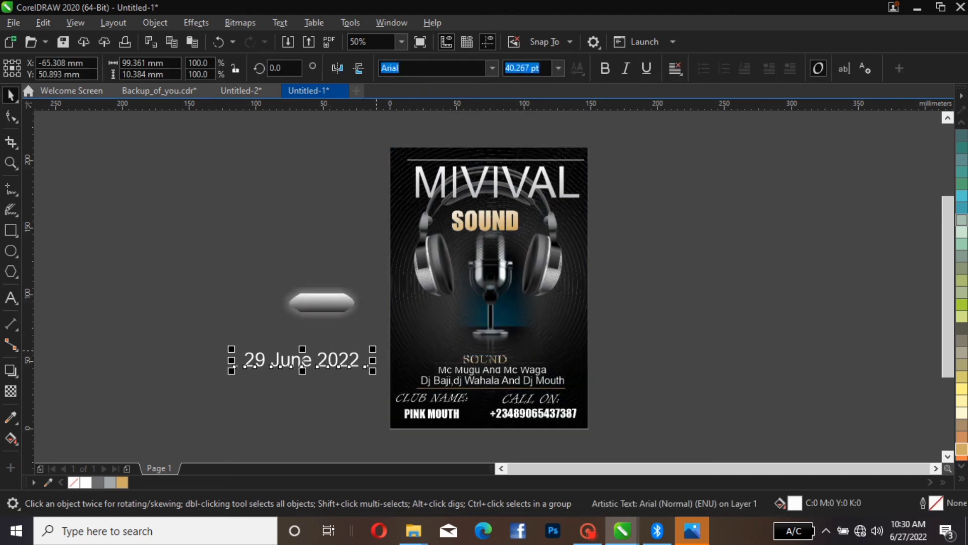
pyautogui.moveTo(372, 349); pyautogui.dragTo(340, 312)
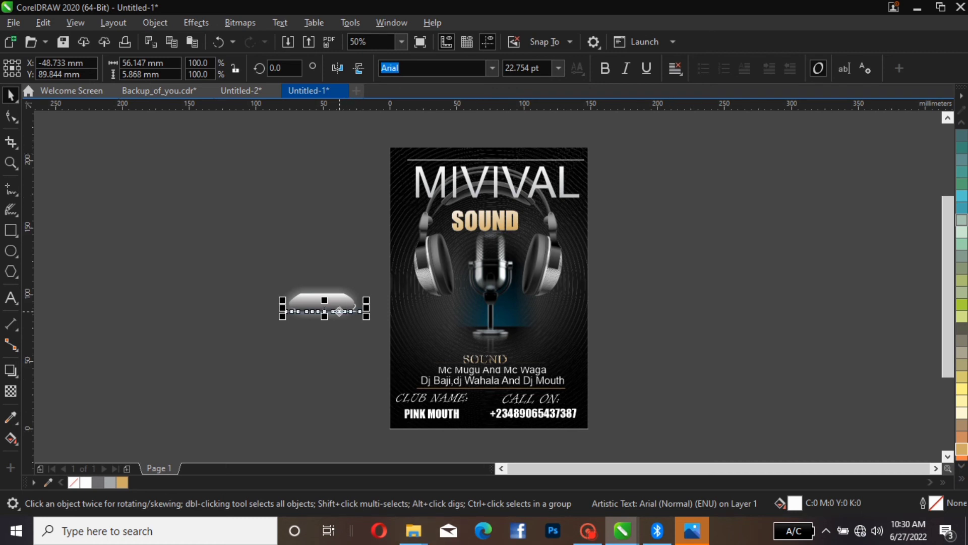
pyautogui.moveTo(367, 299); pyautogui.dragTo(387, 297)
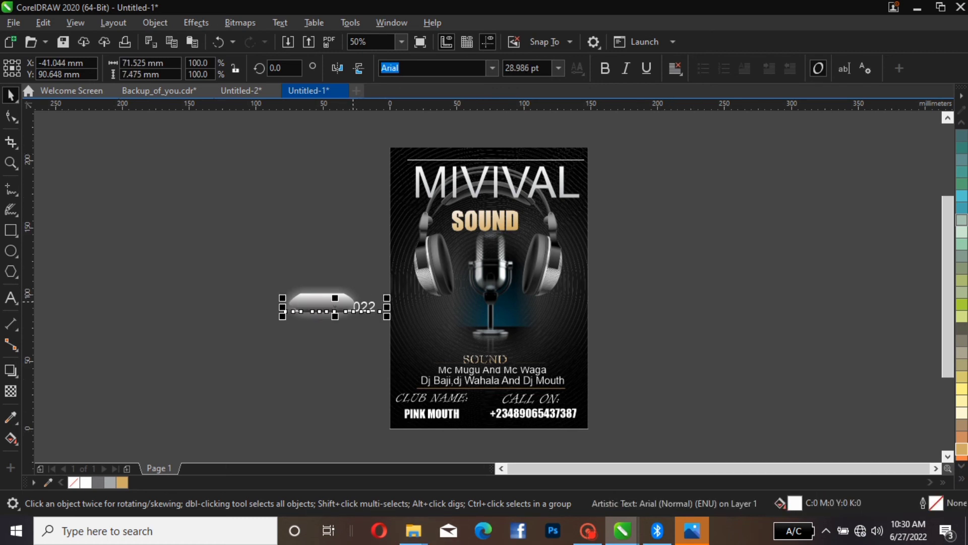
# - Replace the month name in the date text with /6/ so that it reads 29/6/2022 between the dots
pyautogui.hotkey('ctrl', 'Home')
pyautogui.doubleClick(335, 309)
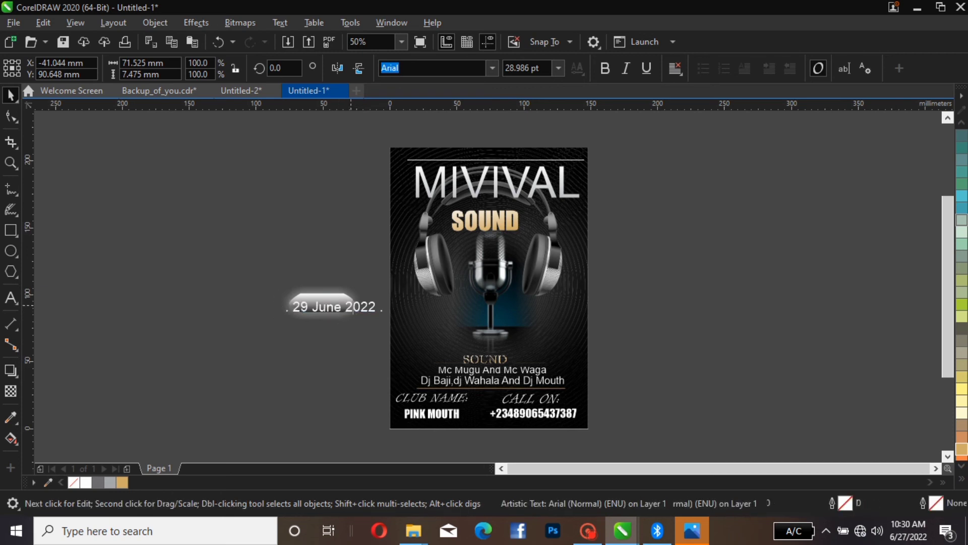
pyautogui.click(345, 306)
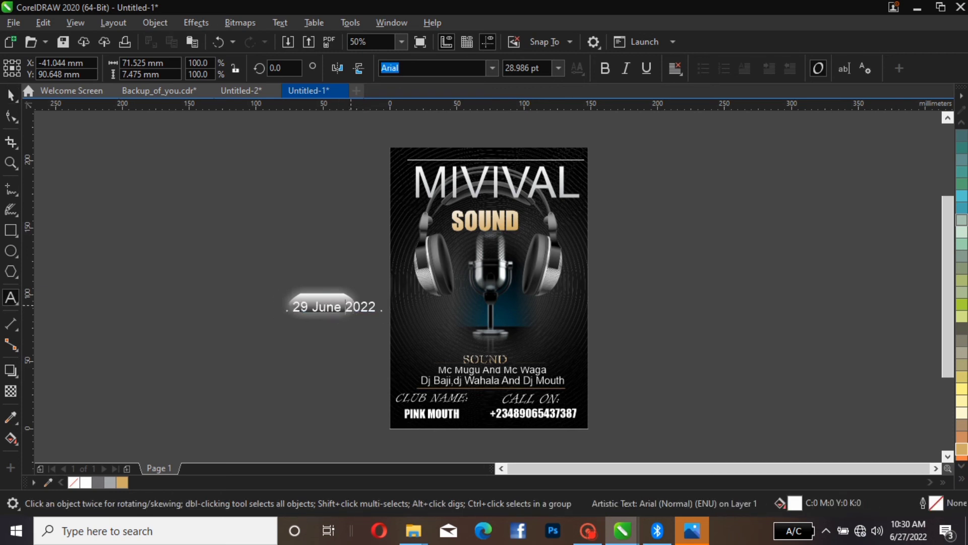
pyautogui.press('BackSpace')
pyautogui.press('BackSpace')
pyautogui.press('BackSpace')
pyautogui.press('BackSpace')
pyautogui.press('BackSpace')
pyautogui.press('BackSpace')
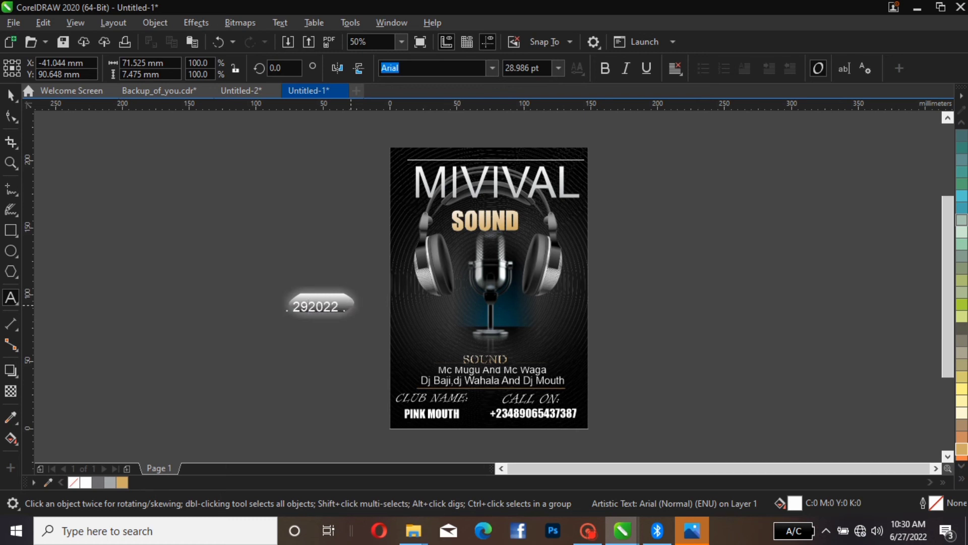
pyautogui.write('/6/')
pyautogui.hotkey('ctrl', 'space')
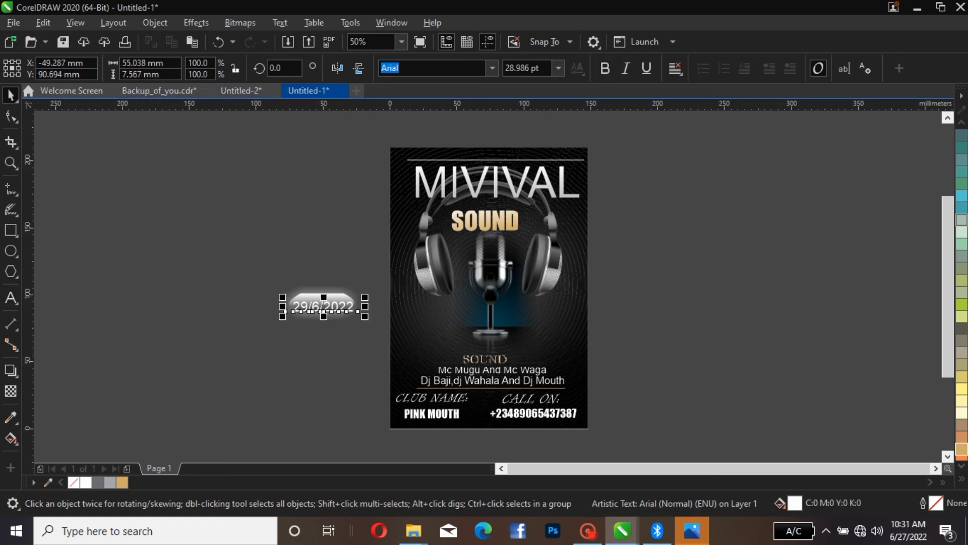
# - Set the date text's font to Impact
pyautogui.hotkey('alt', 'Down')
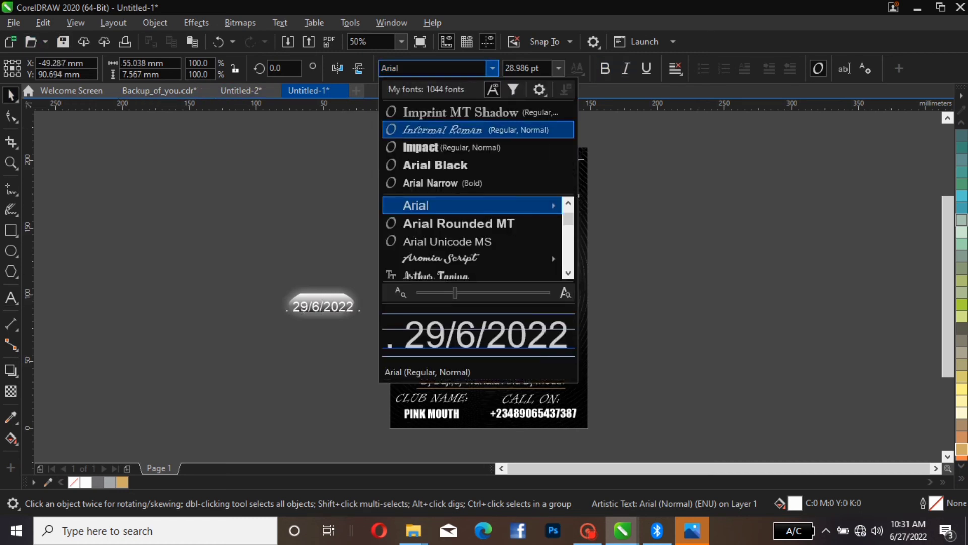
pyautogui.press('Up')
pyautogui.press('Up')
pyautogui.press('Up')
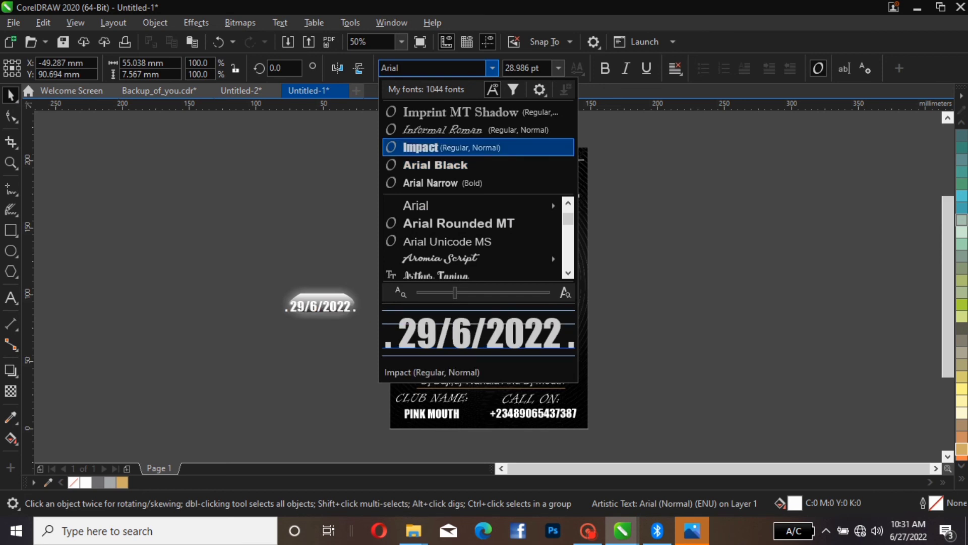
pyautogui.press('Return')
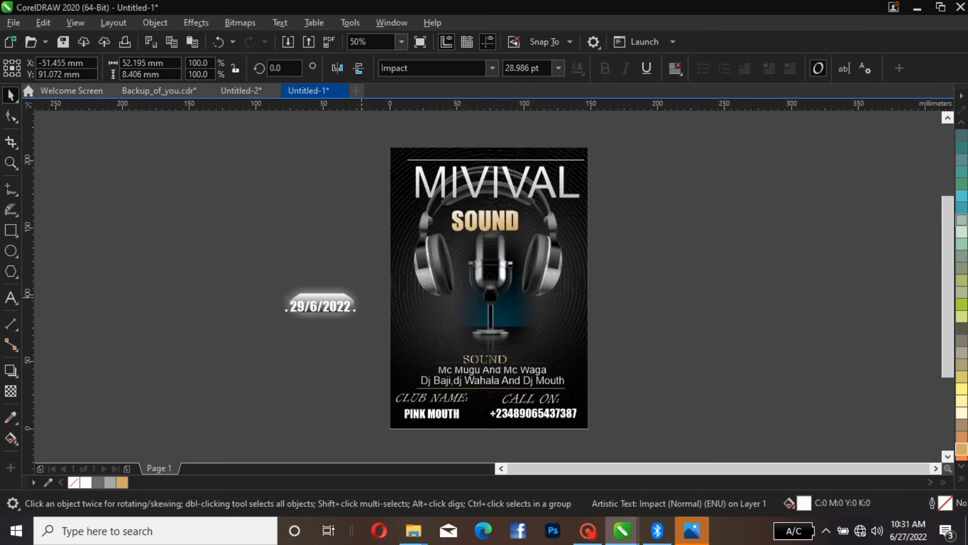
# - Enlarge the badge behind the date to about 71 × 30 mm including its glow
pyautogui.moveTo(321, 306); pyautogui.dragTo(355, 302)
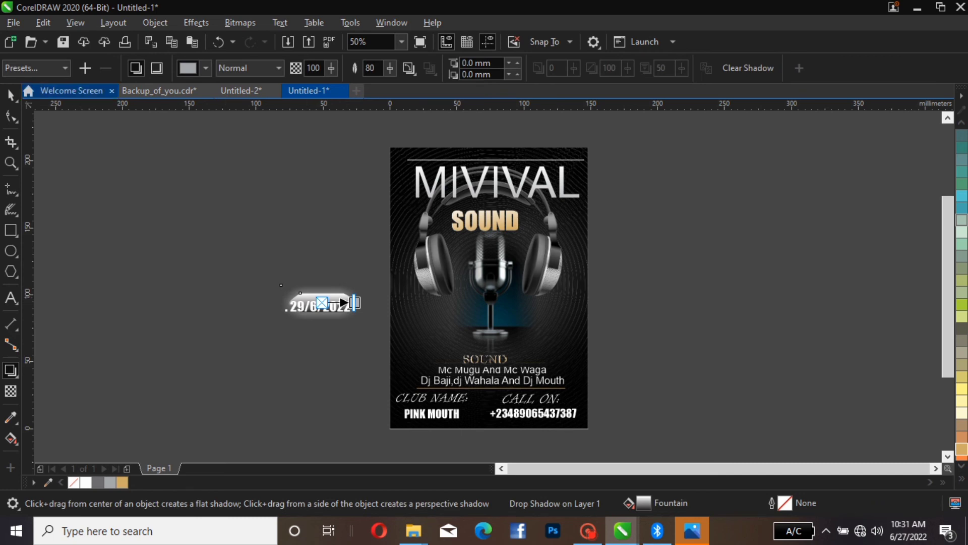
pyautogui.click(10, 95)
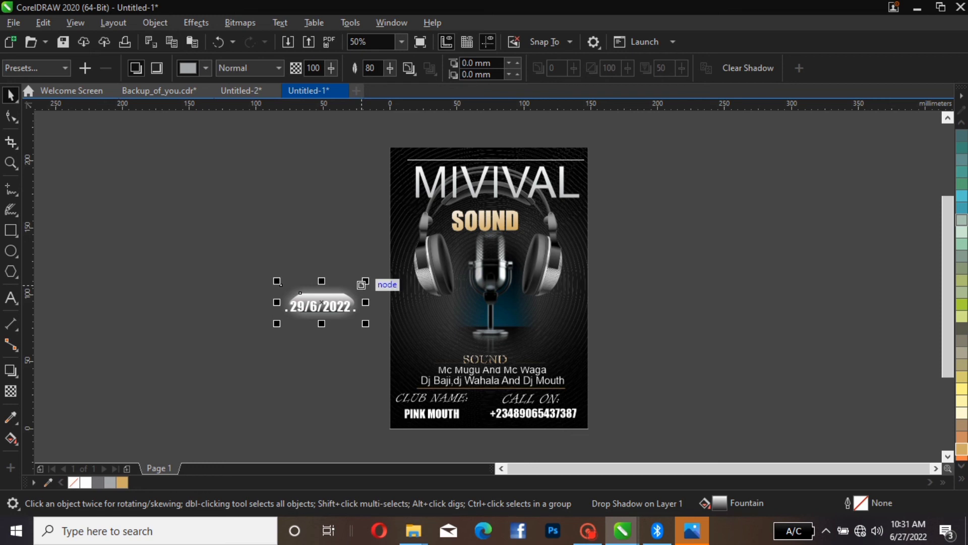
pyautogui.moveTo(362, 284); pyautogui.dragTo(380, 277)
pyautogui.click(339, 310)
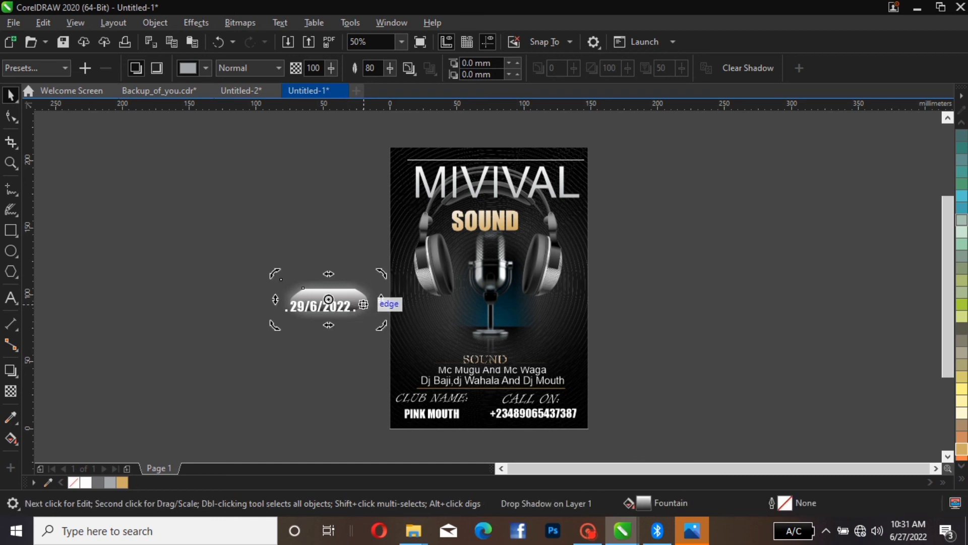
pyautogui.press('Escape')
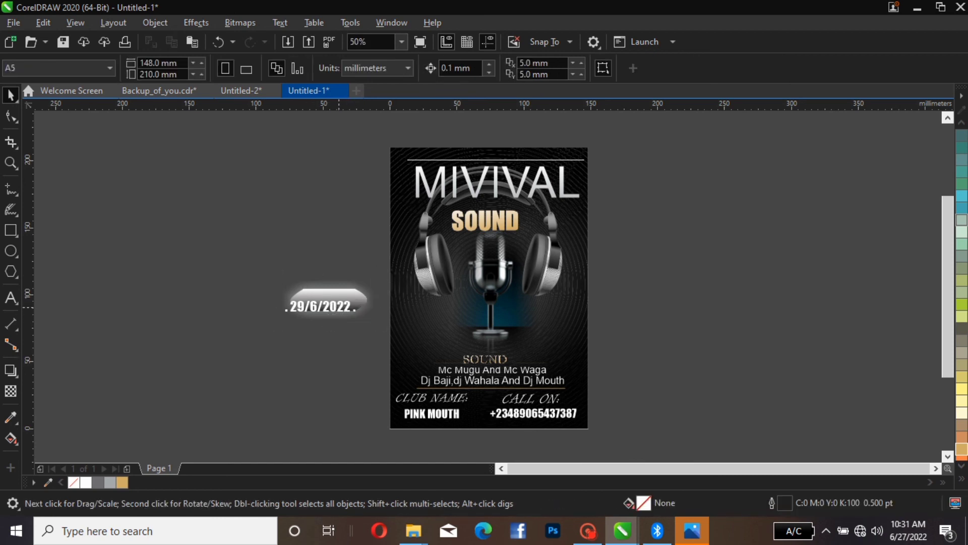
# - Scale the date text down to about 47 mm wide and centre it on the badge
pyautogui.click(320, 307)
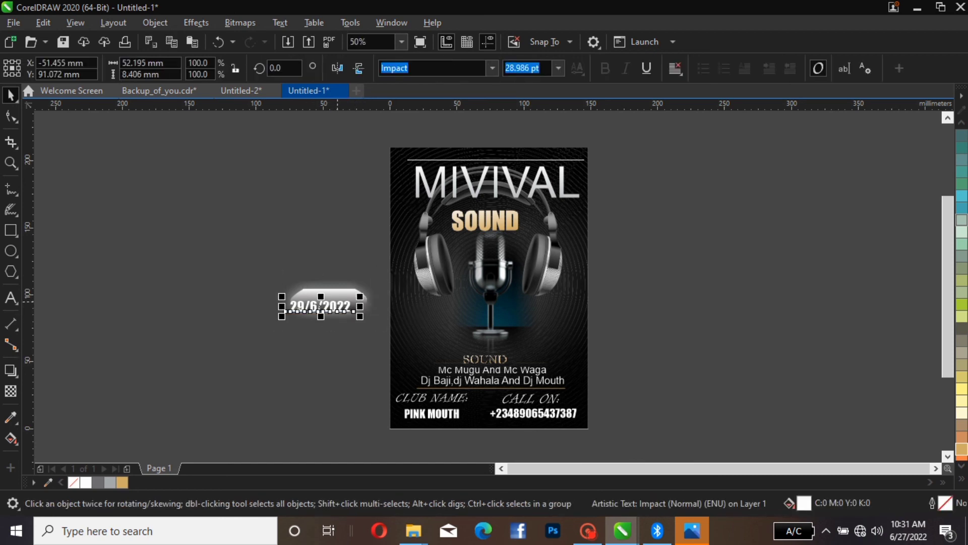
pyautogui.moveTo(320, 306)
pyautogui.mouseDown()
pyautogui.moveTo(364, 295)
pyautogui.moveTo(329, 300)
pyautogui.mouseUp()
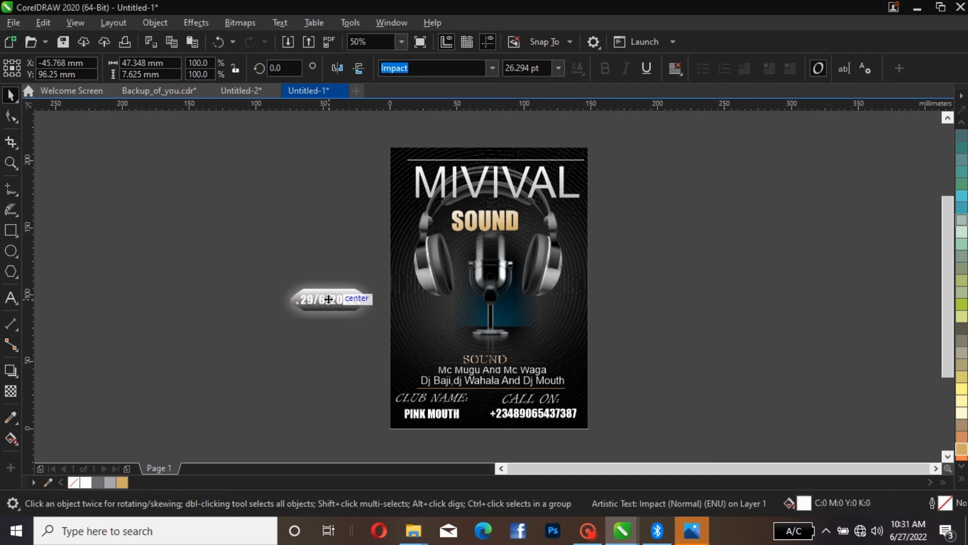
pyautogui.press('Escape')
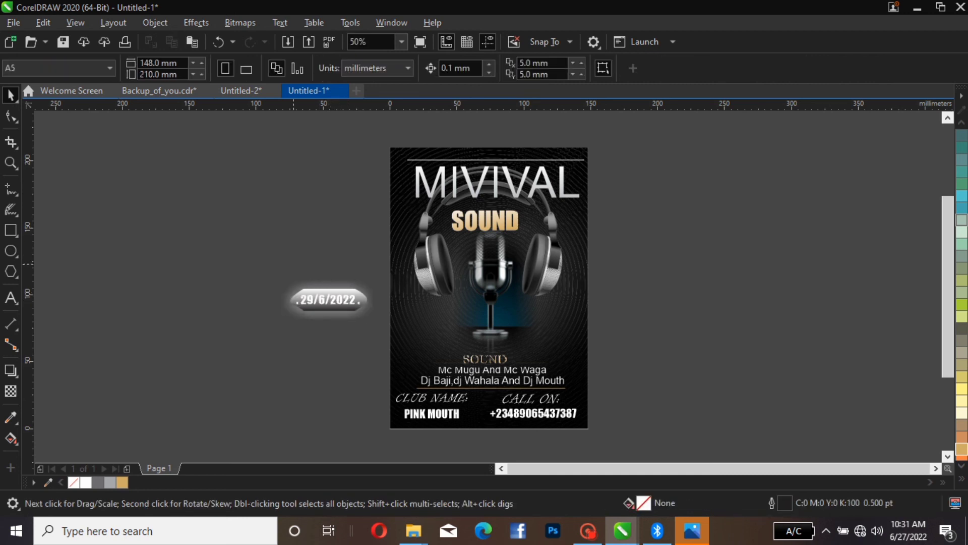
# - Group the badge with its date text and place the group over the microphone's base, above the lineup text on the flyer
pyautogui.moveTo(280, 245); pyautogui.dragTo(394, 353)
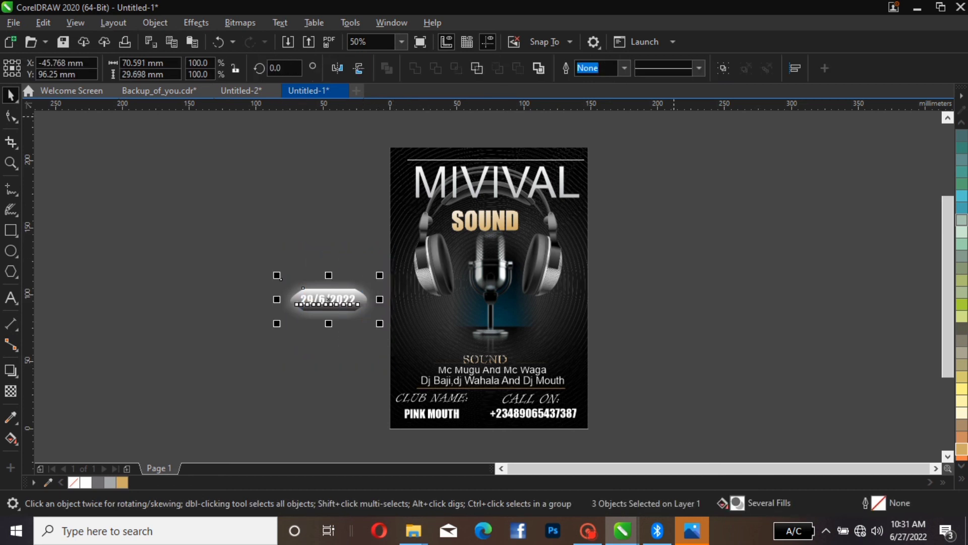
pyautogui.hotkey('ctrl', 'g')
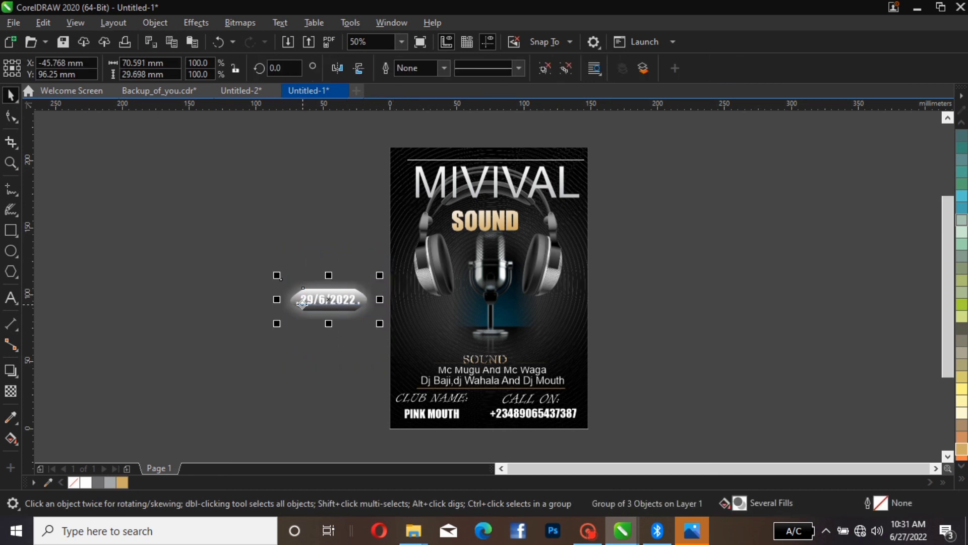
pyautogui.moveTo(328, 299); pyautogui.dragTo(490, 342)
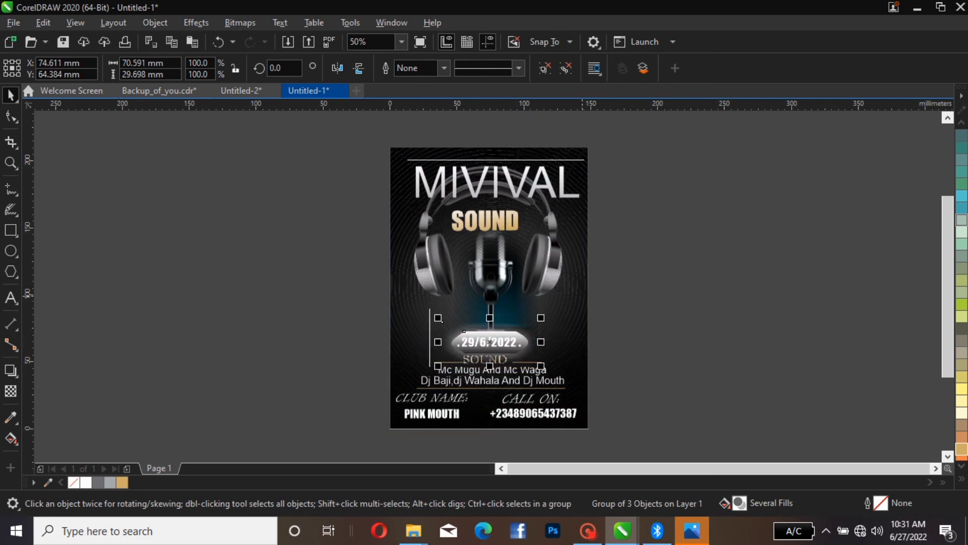
# - Nudge the grouped date badge up to a vertical position of about 66.3 mm, away from the lineup text
pyautogui.press('Up')
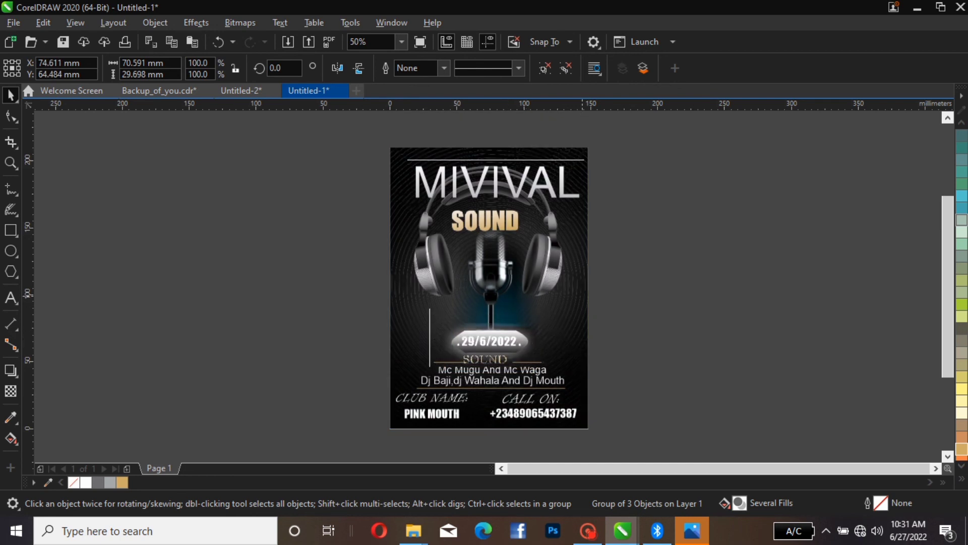
pyautogui.press('Up')
pyautogui.press('Up')
pyautogui.press('Up')
pyautogui.press('Up')
pyautogui.press('Up')
pyautogui.press('Up')
pyautogui.press('Up')
pyautogui.press('Up')
pyautogui.press('Up')
pyautogui.press('Up')
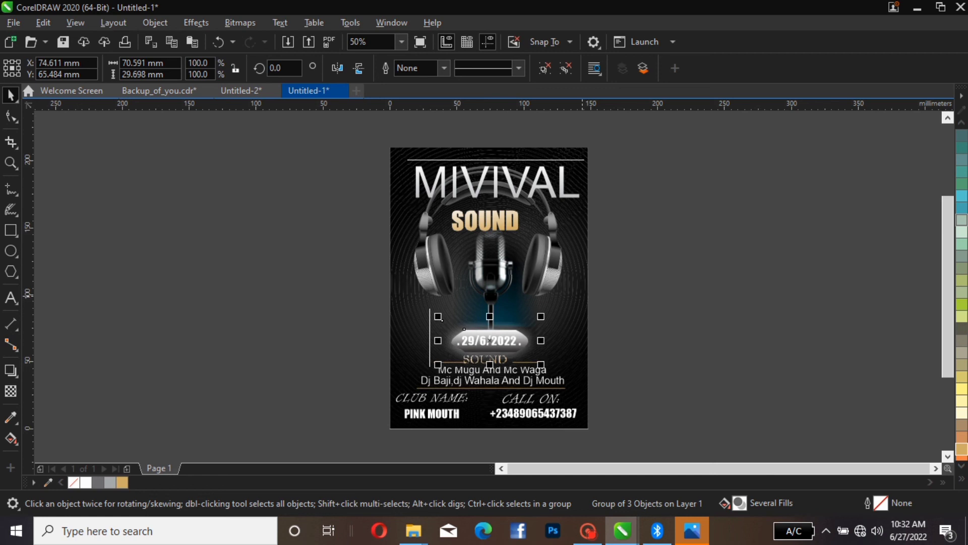
pyautogui.press('Up')
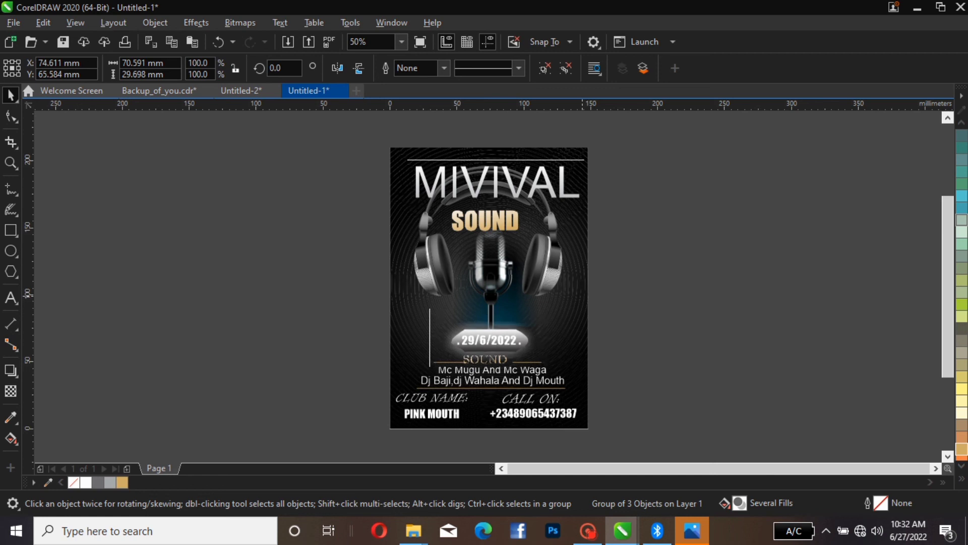
pyautogui.press('Up')
pyautogui.press('Up')
pyautogui.press('Up')
pyautogui.press('Up')
pyautogui.press('Up')
pyautogui.press('Up')
pyautogui.press('Up')
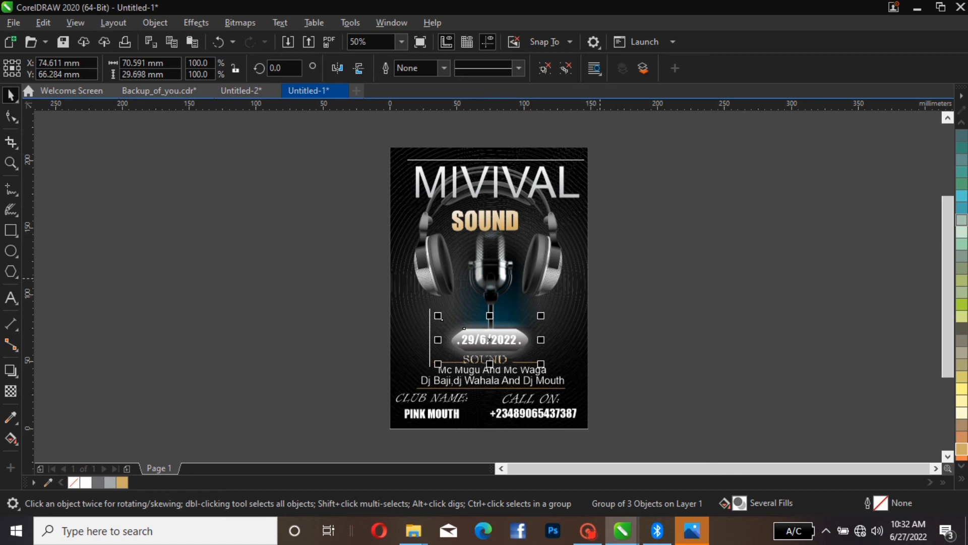
pyautogui.press('Escape')
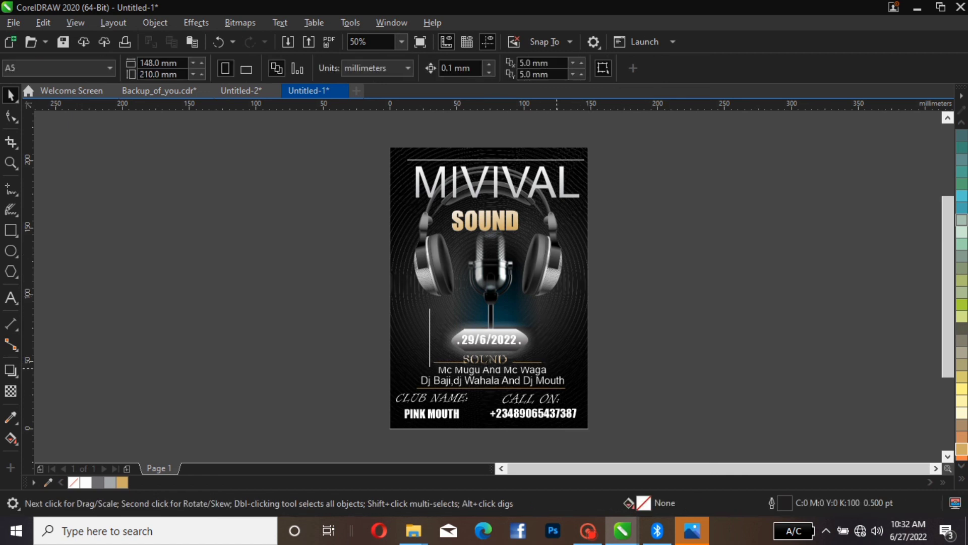
# - Nudge the grouped lineup text and its lines right by about 1.3 mm to sit under the date badge
pyautogui.moveTo(607, 341); pyautogui.dragTo(414, 403)
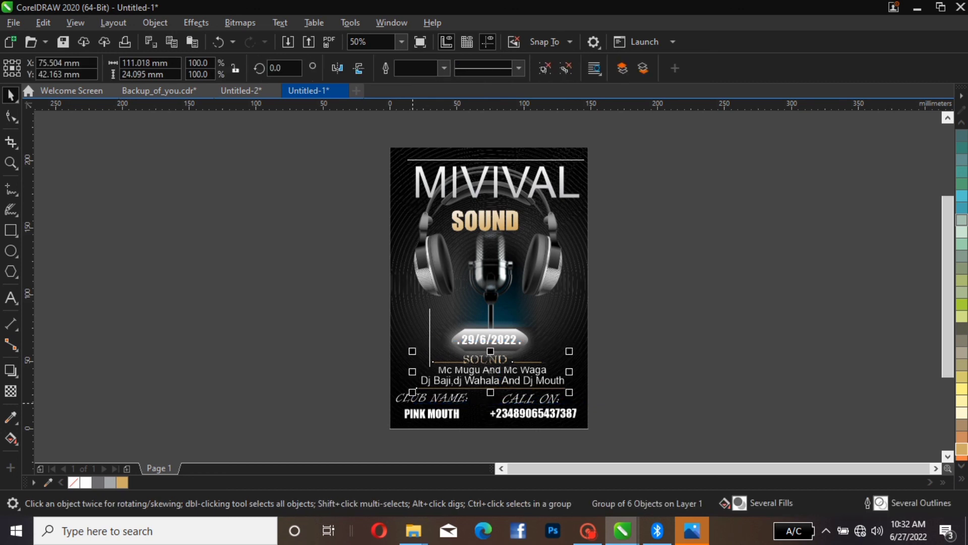
pyautogui.press('Right')
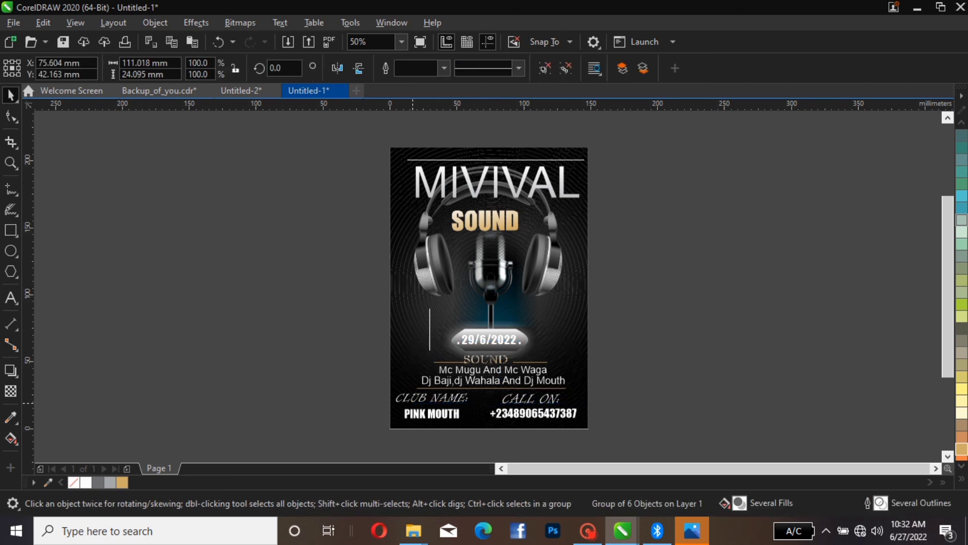
pyautogui.press('Right')
pyautogui.press('Right')
pyautogui.press('Right')
pyautogui.press('Right')
pyautogui.press('Right')
pyautogui.press('Right')
pyautogui.press('Right')
pyautogui.press('Right')
pyautogui.press('Right')
pyautogui.press('Right')
pyautogui.press('Right')
pyautogui.press('Right')
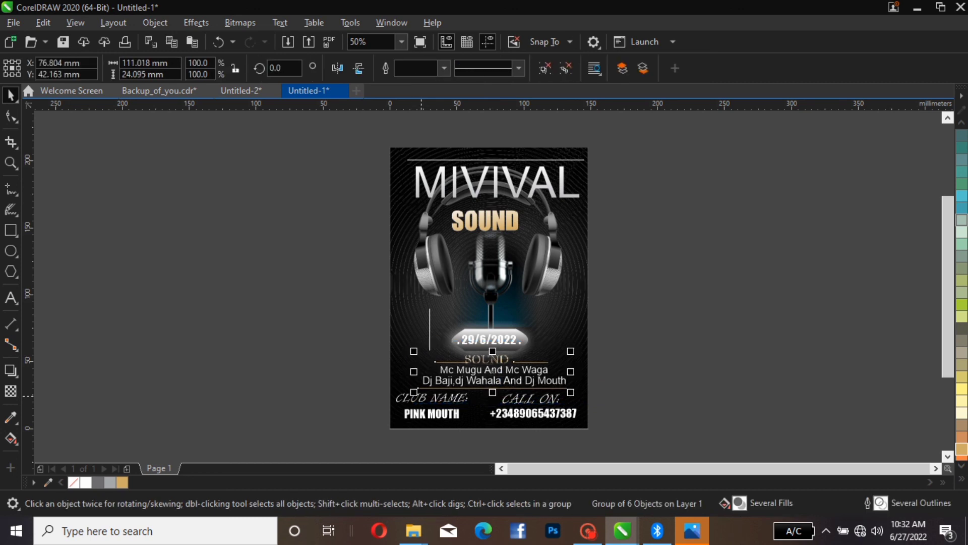
# - Try scaling the microphone image down to 88% and undo the change
pyautogui.press('Tab')
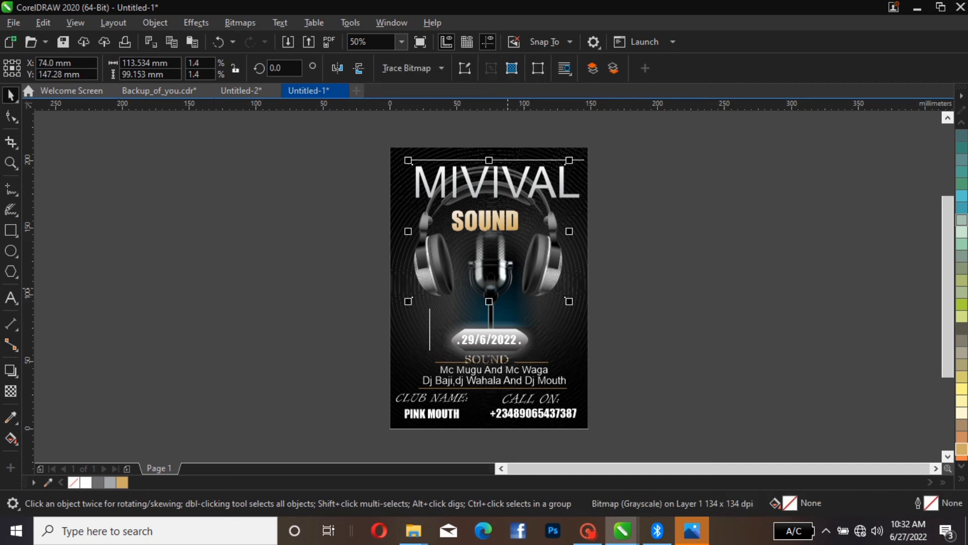
pyautogui.press('Tab')
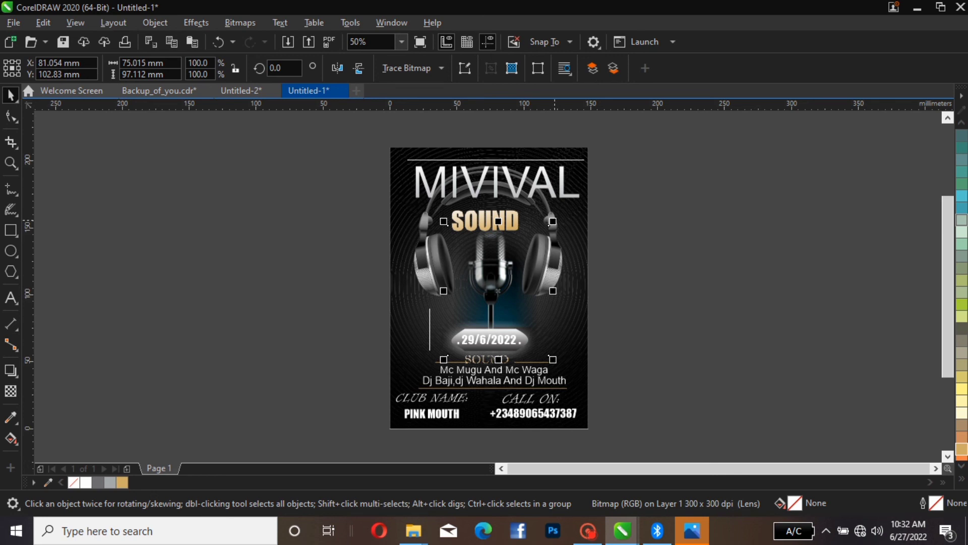
pyautogui.moveTo(553, 221); pyautogui.dragTo(546, 228)
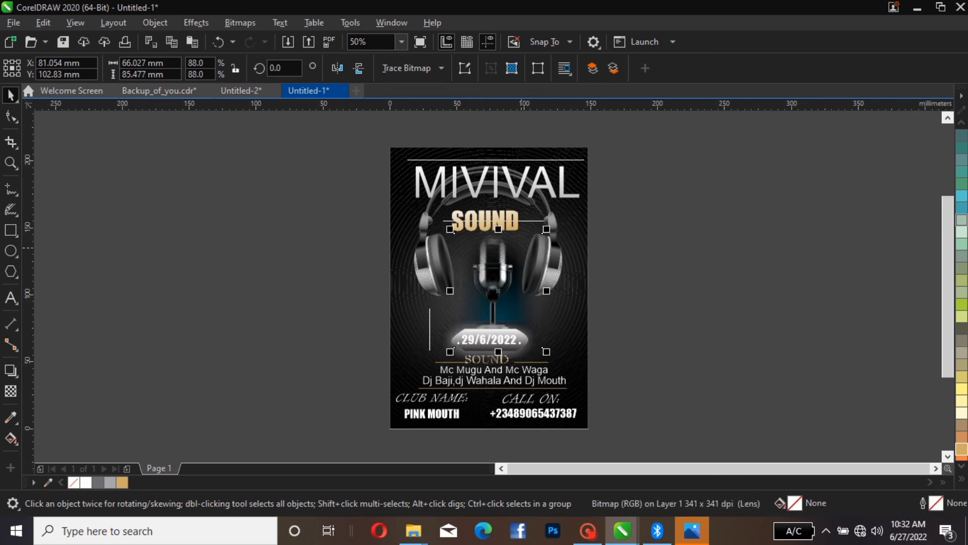
pyautogui.press('Tab')
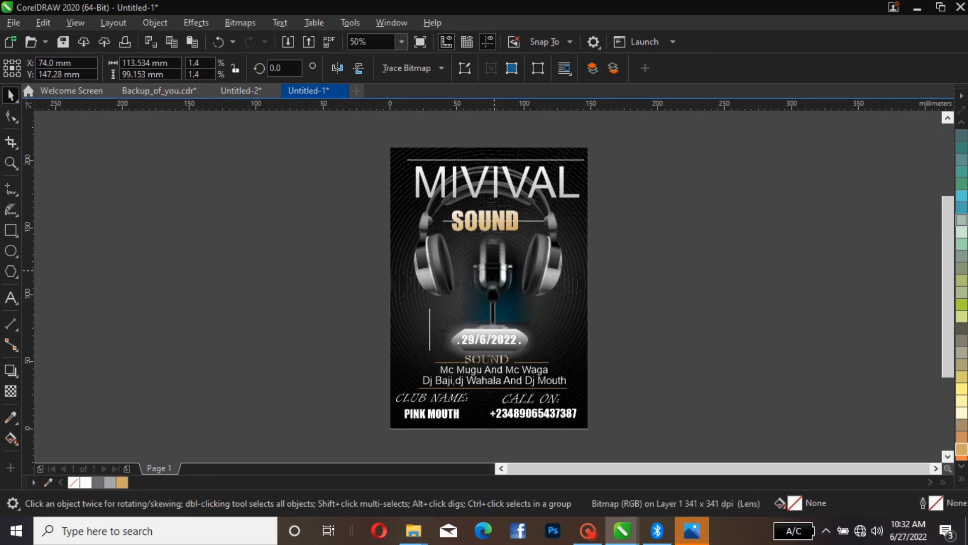
pyautogui.press('Tab')
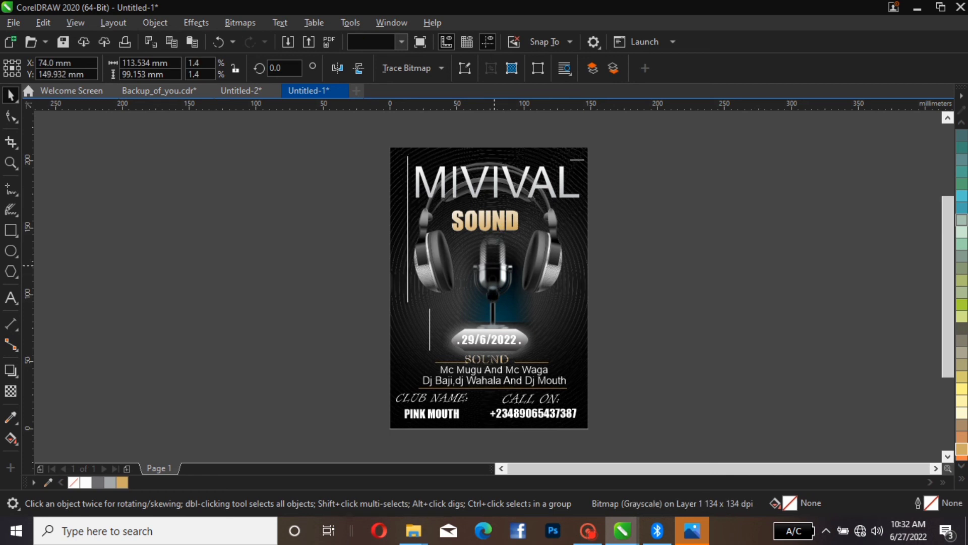
pyautogui.hotkey('ctrl', 'z')
pyautogui.hotkey('ctrl', 'z')
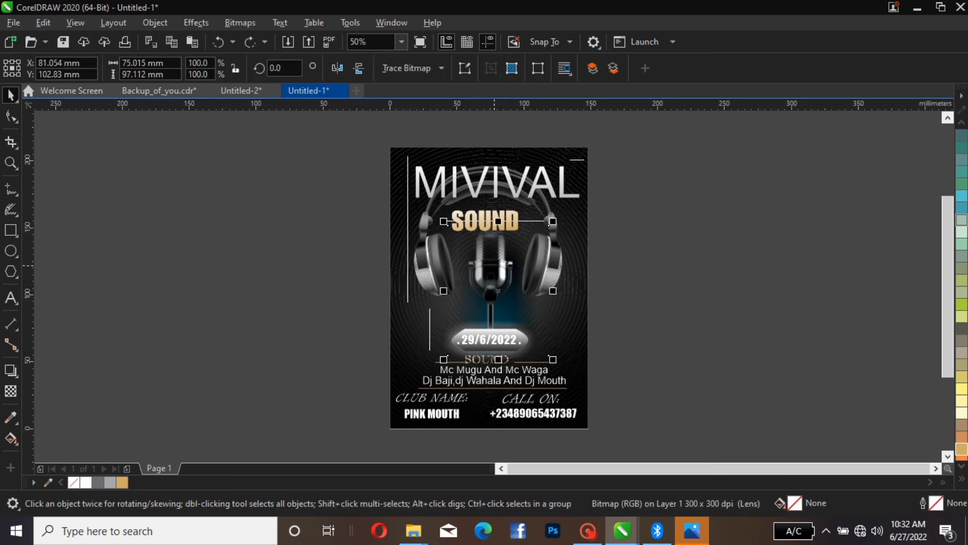
# - Scale the microphone image down to about 91% and move it up between the headphones, clear of the date badge
pyautogui.click(498, 277)
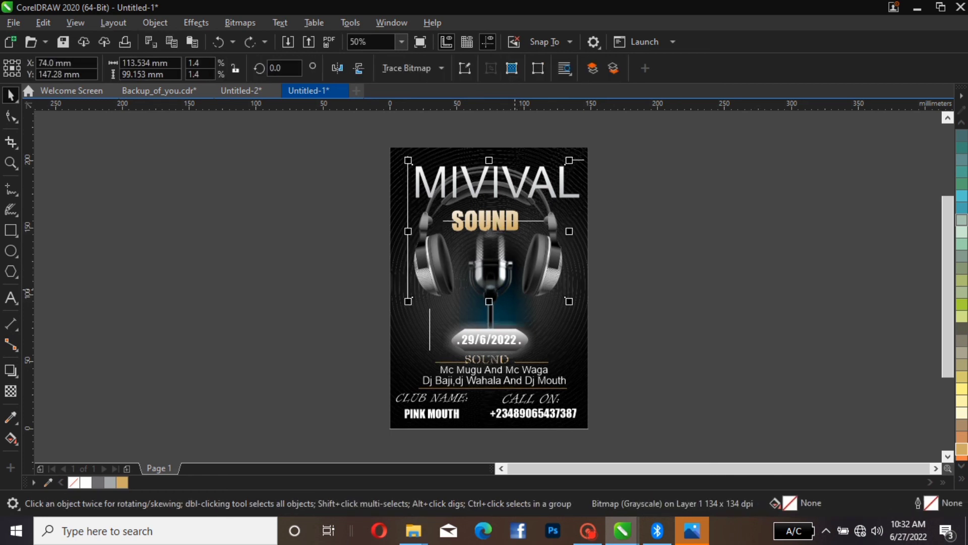
pyautogui.press('Tab')
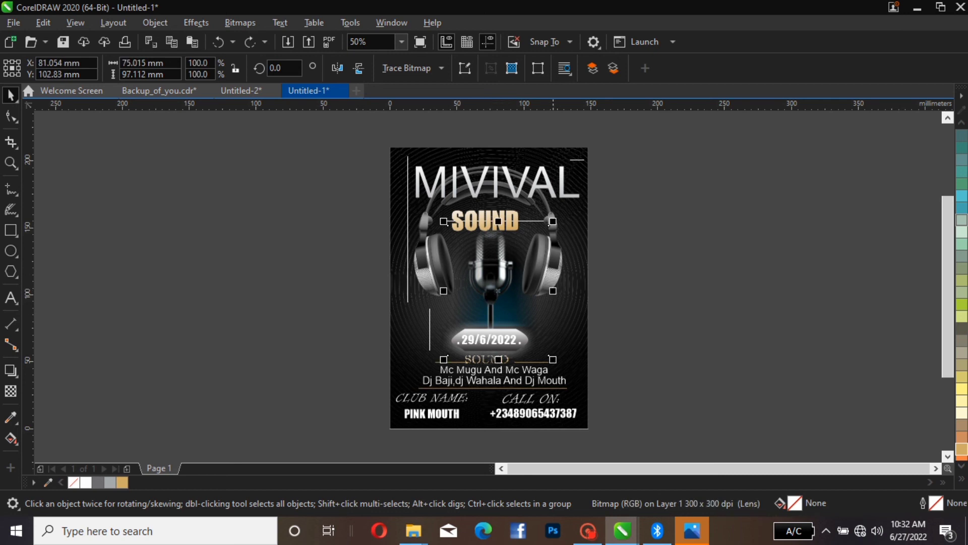
pyautogui.moveTo(554, 222); pyautogui.dragTo(488, 228)
pyautogui.click(495, 275)
pyautogui.hotkey('ctrl', 'z')
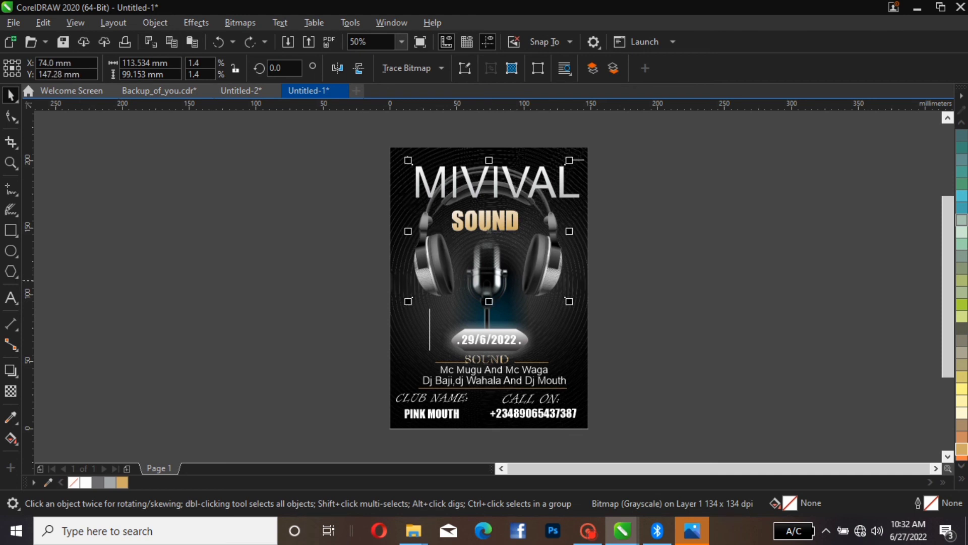
pyautogui.click(490, 312)
pyautogui.moveTo(492, 297)
pyautogui.mouseDown()
pyautogui.moveTo(497, 269)
pyautogui.moveTo(497, 278)
pyautogui.mouseUp()
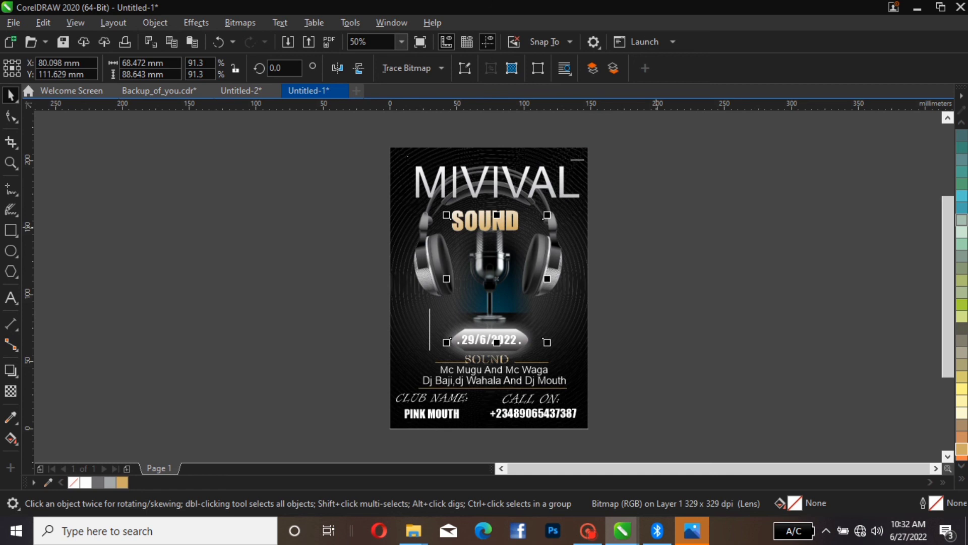
# - Lower the microphone image to a vertical position of about 105.3 mm so its base meets the date badge's upper edge
pyautogui.press('Down')
pyautogui.press('Down')
pyautogui.press('Down')
pyautogui.press('Down')
pyautogui.press('Down')
pyautogui.press('Down')
pyautogui.press('Down')
pyautogui.press('Down')
pyautogui.press('Down')
pyautogui.press('Down')
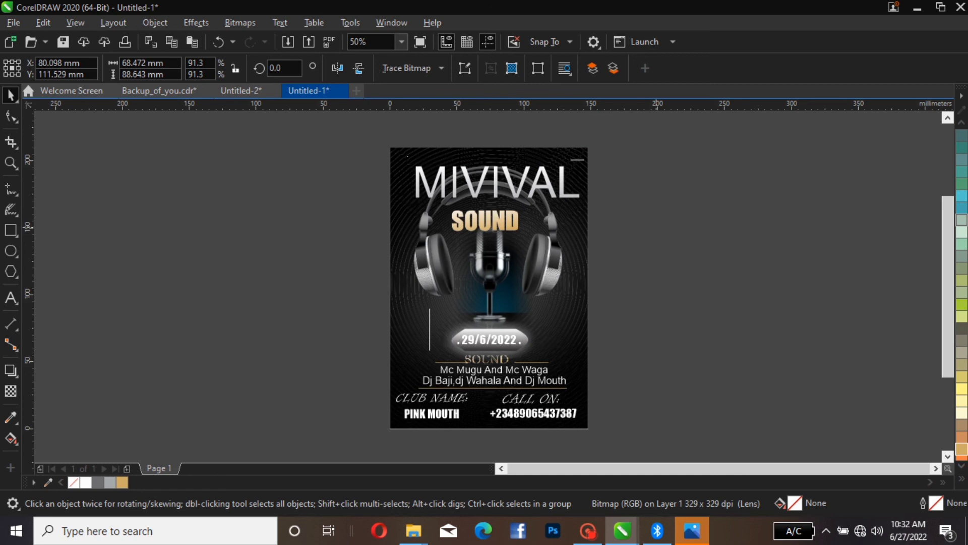
pyautogui.press('Down')
pyautogui.press('Down')
pyautogui.press('Down')
pyautogui.press('Down')
pyautogui.press('Down')
pyautogui.press('Down')
pyautogui.press('Down')
pyautogui.press('Down')
pyautogui.press('Down')
pyautogui.press('Down')
pyautogui.press('Down')
pyautogui.press('Down')
pyautogui.press('Down')
pyautogui.press('Down')
pyautogui.press('Down')
pyautogui.press('Down')
pyautogui.press('Down')
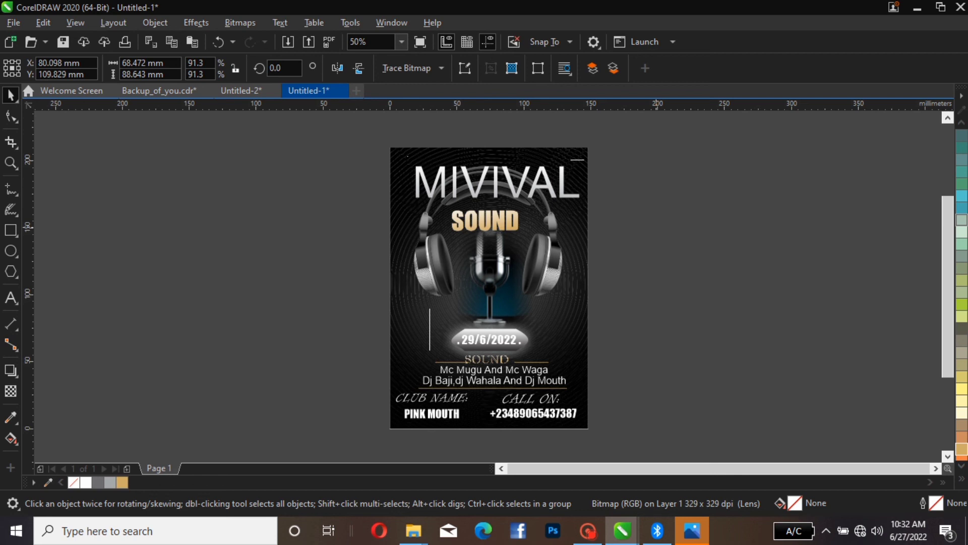
pyautogui.press('Down')
pyautogui.press('Down')
pyautogui.press('Down')
pyautogui.press('Down')
pyautogui.press('Down')
pyautogui.press('Down')
pyautogui.press('Down')
pyautogui.press('Down')
pyautogui.press('Down')
pyautogui.press('Down')
pyautogui.press('Down')
pyautogui.press('Down')
pyautogui.press('Down')
pyautogui.press('Down')
pyautogui.press('Down')
pyautogui.press('Down')
pyautogui.press('Down')
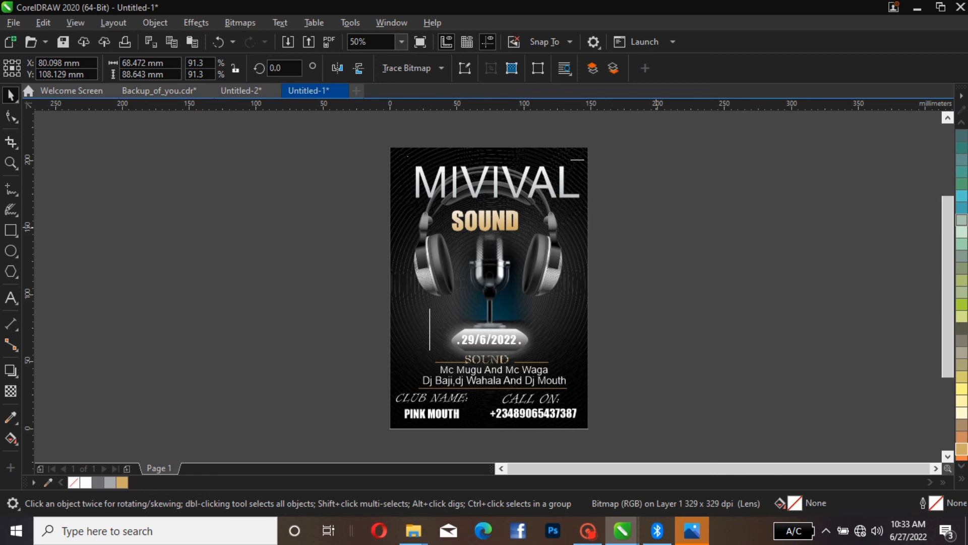
pyautogui.press('Down')
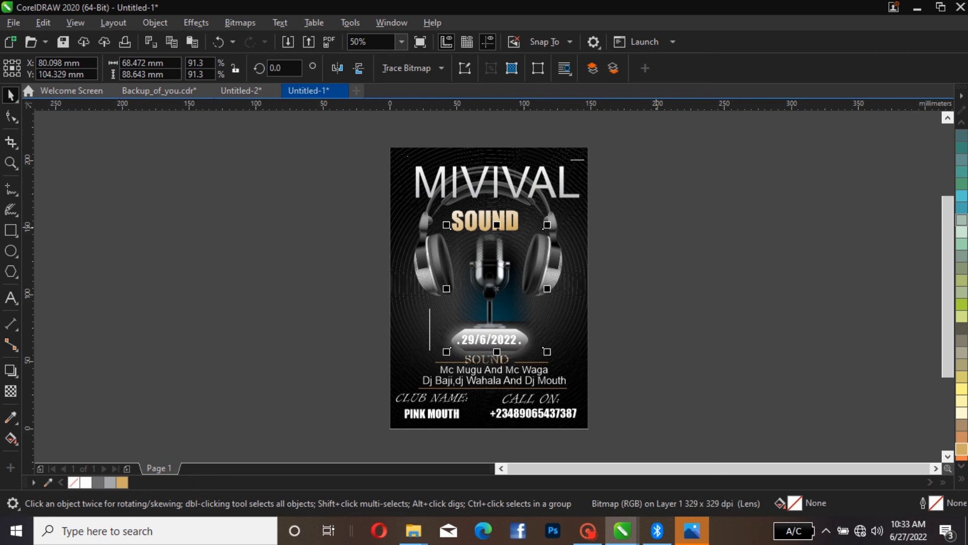
pyautogui.press('Up')
pyautogui.press('Up')
pyautogui.press('Up')
pyautogui.press('Up')
pyautogui.press('Up')
pyautogui.press('Up')
pyautogui.press('Up')
pyautogui.press('Up')
pyautogui.press('Up')
pyautogui.press('Up')
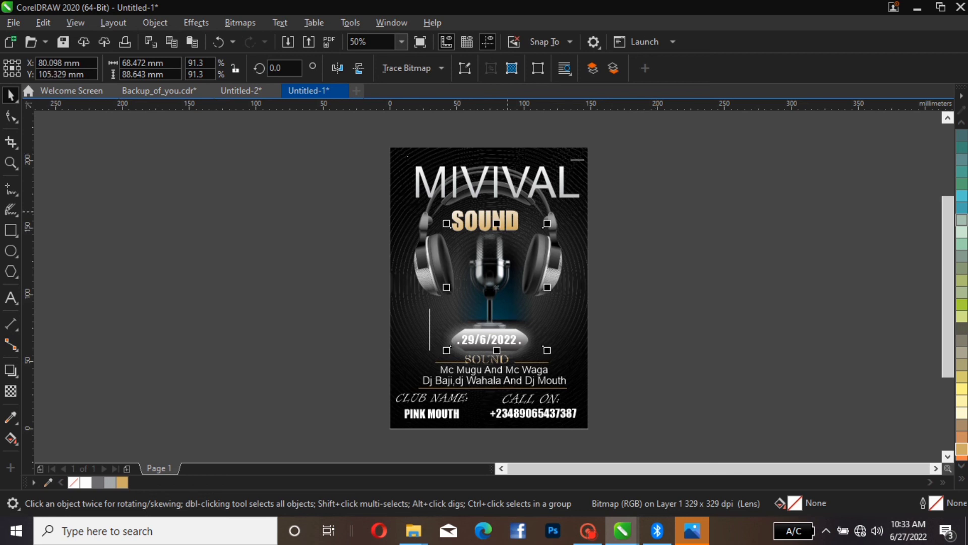
# - Nudge the gold SOUND title up to a vertical position of about 156 mm, above the microphone
pyautogui.click(508, 213)
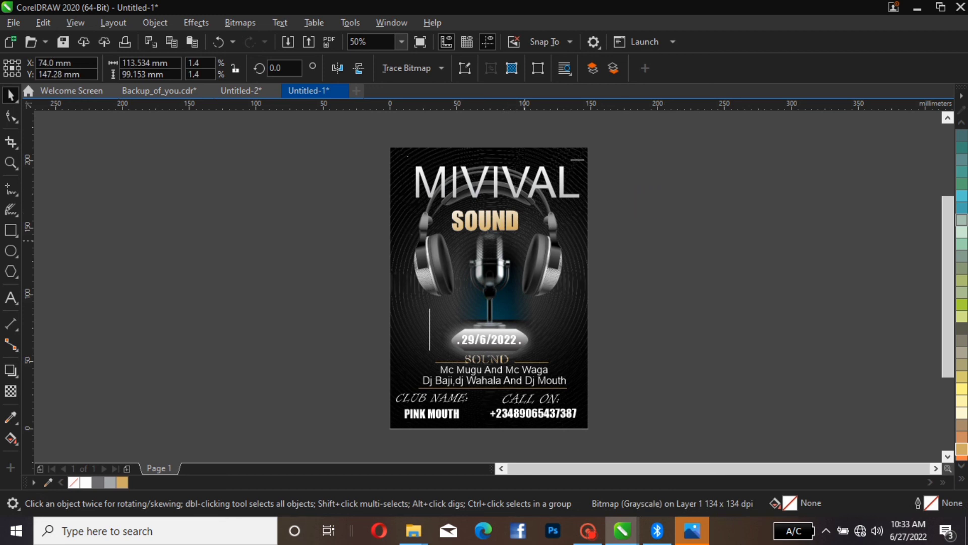
pyautogui.click(637, 193)
pyautogui.moveTo(637, 193); pyautogui.dragTo(421, 247)
pyautogui.press('Up')
pyautogui.press('Up')
pyautogui.press('Up')
pyautogui.press('Up')
pyautogui.press('Up')
pyautogui.press('Up')
pyautogui.press('Up')
pyautogui.press('Up')
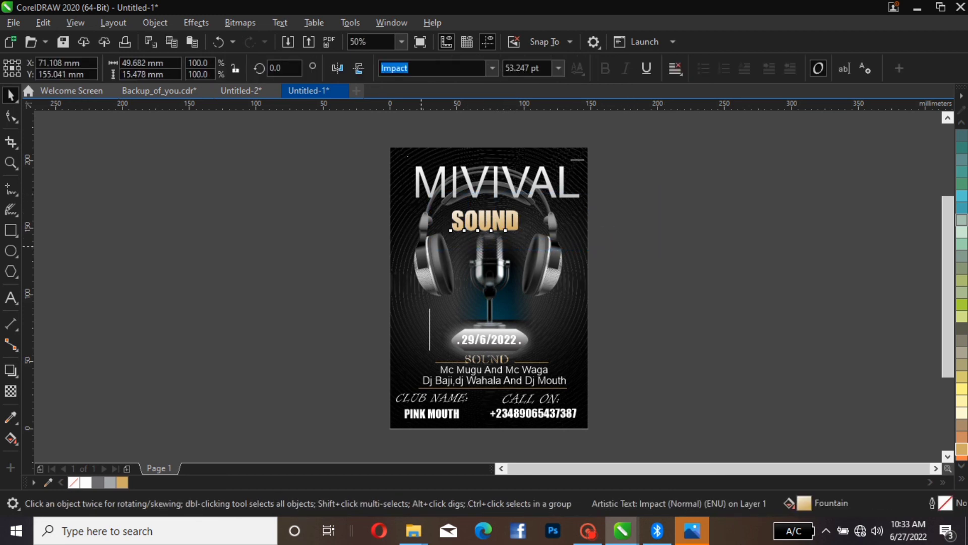
pyautogui.press('Up')
pyautogui.press('Up')
pyautogui.press('Up')
pyautogui.press('Up')
pyautogui.press('Up')
pyautogui.press('Up')
pyautogui.press('Up')
pyautogui.press('Up')
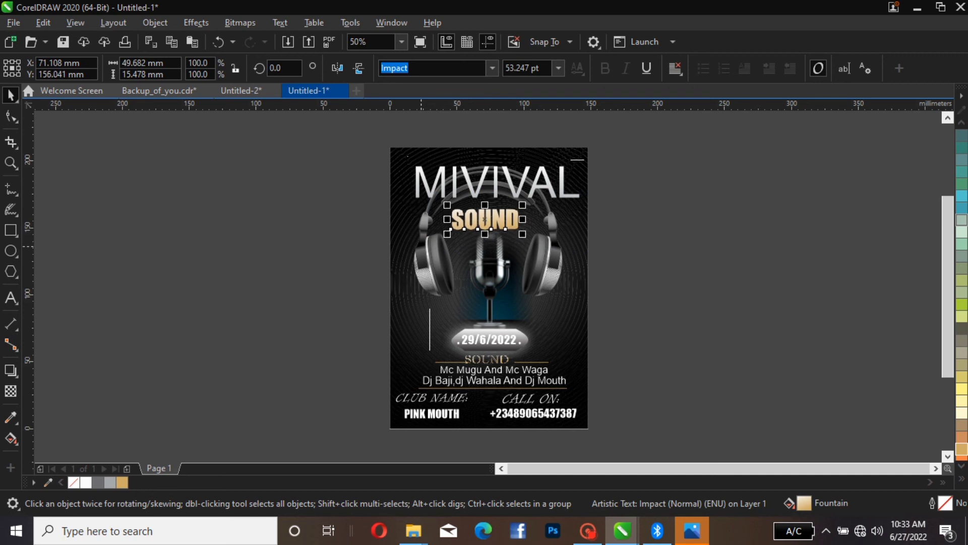
pyautogui.press('Escape')
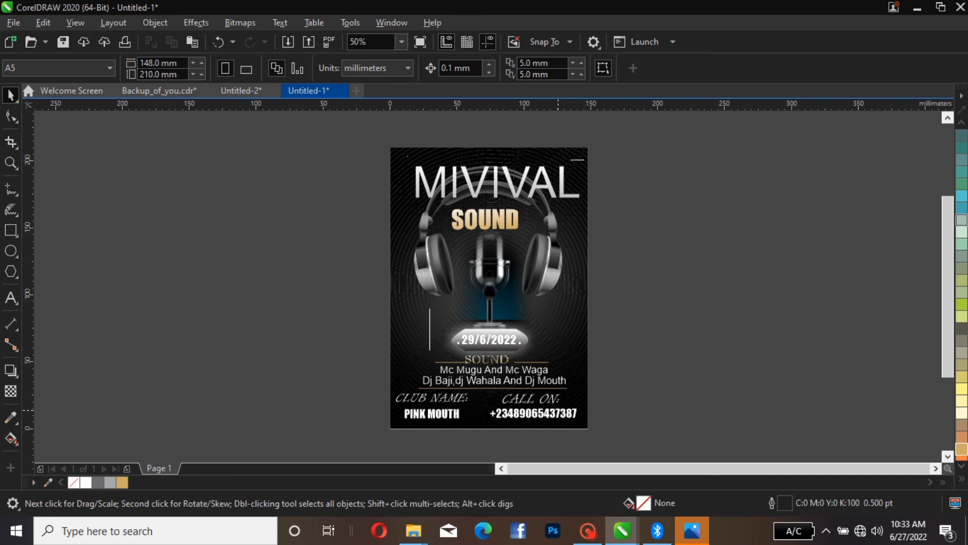
# - Give the contact phone number and the PINK MOUTH text a Gold outline, keeping their white fill
pyautogui.click(557, 412)
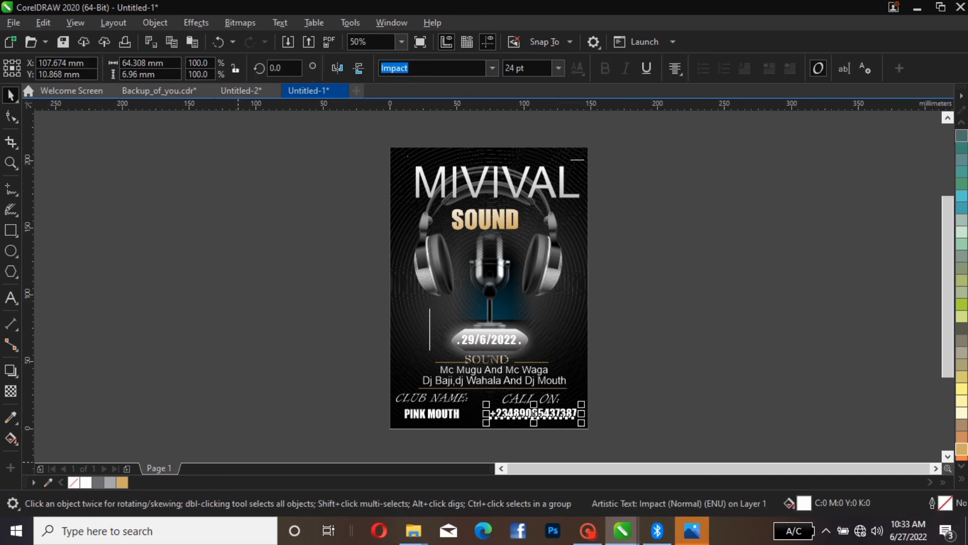
pyautogui.rightClick(121, 482)
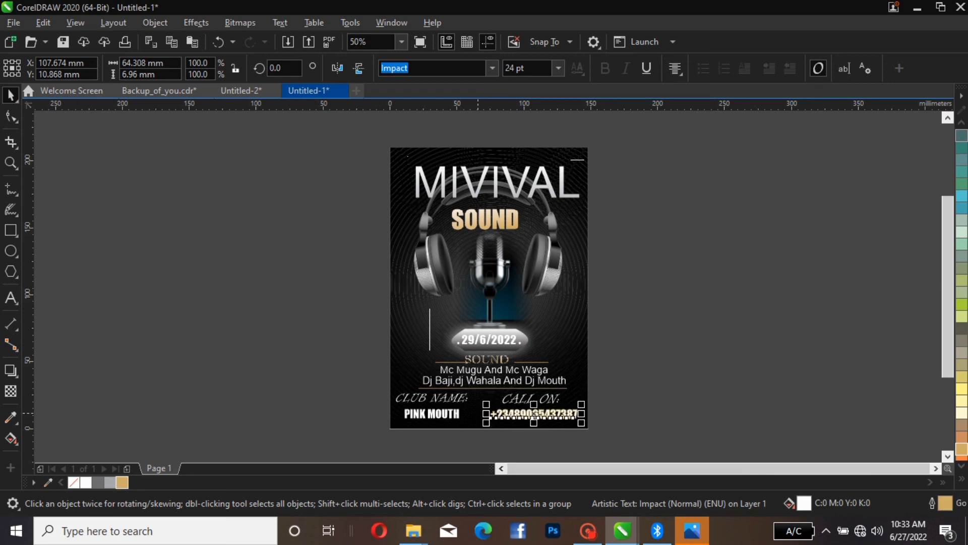
pyautogui.click(445, 414)
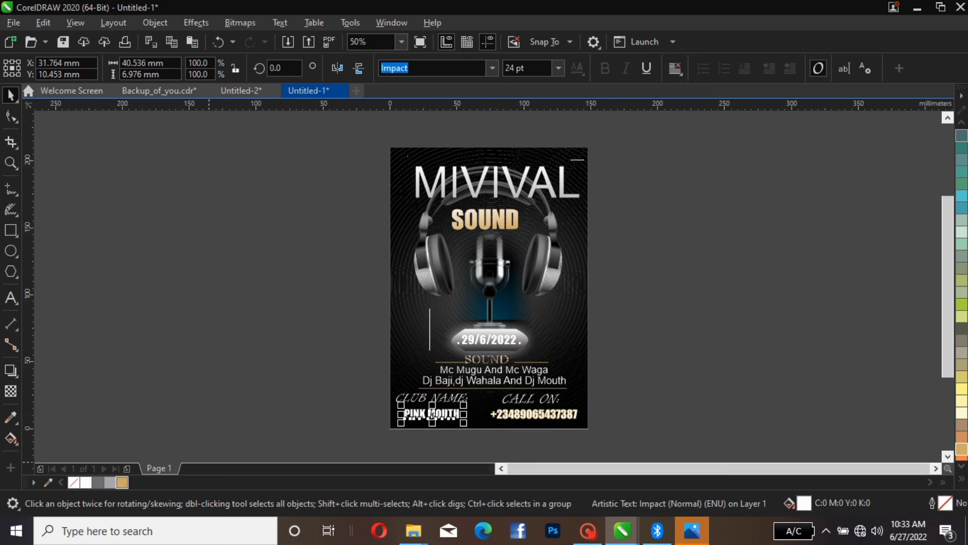
pyautogui.click(122, 482)
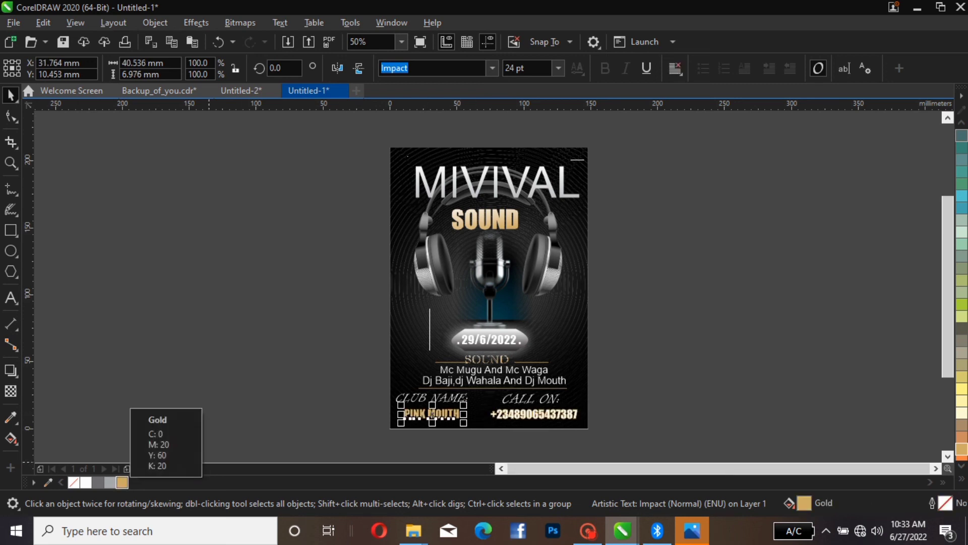
pyautogui.hotkey('ctrl', 'z')
pyautogui.rightClick(123, 482)
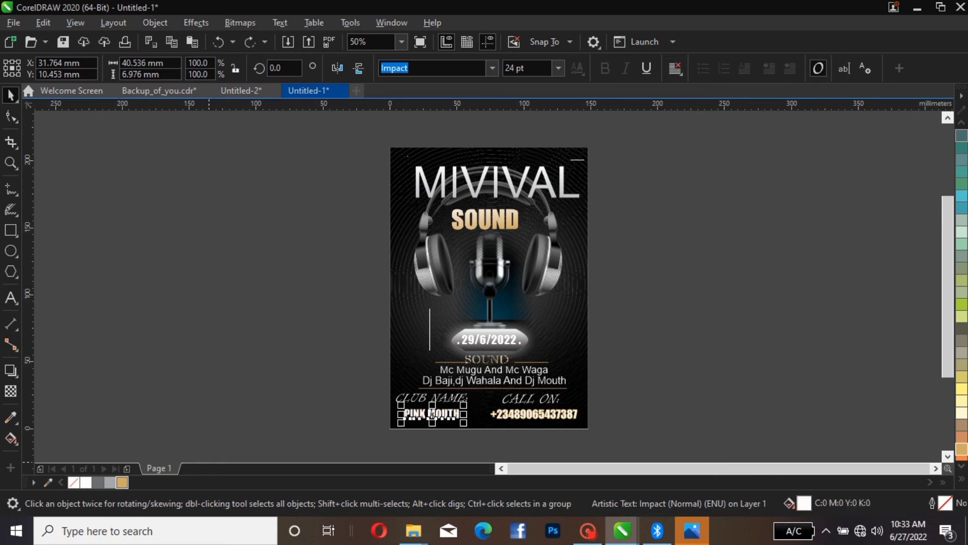
# - Apply a Gold outline to the grouped lineup text and its SOUND heading below the date badge
pyautogui.click(448, 382)
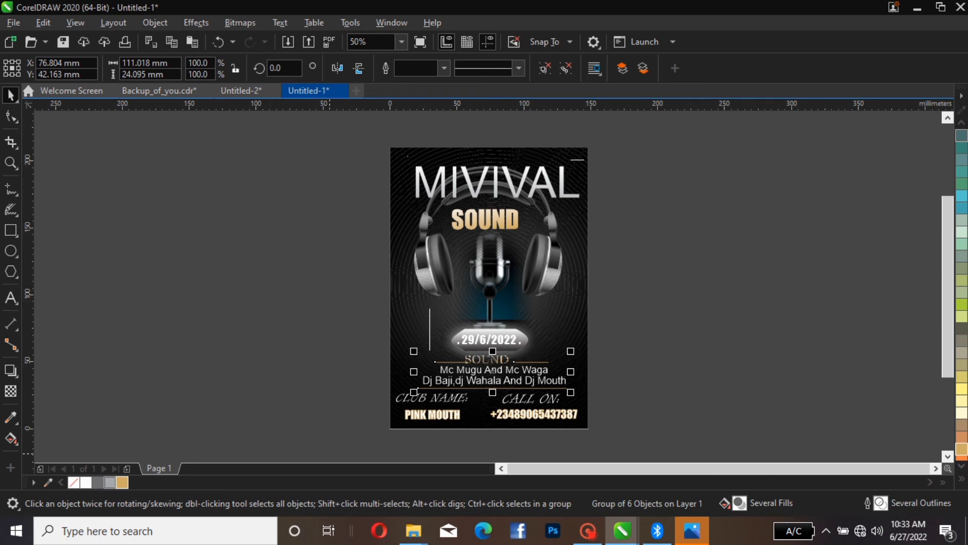
pyautogui.rightClick(122, 482)
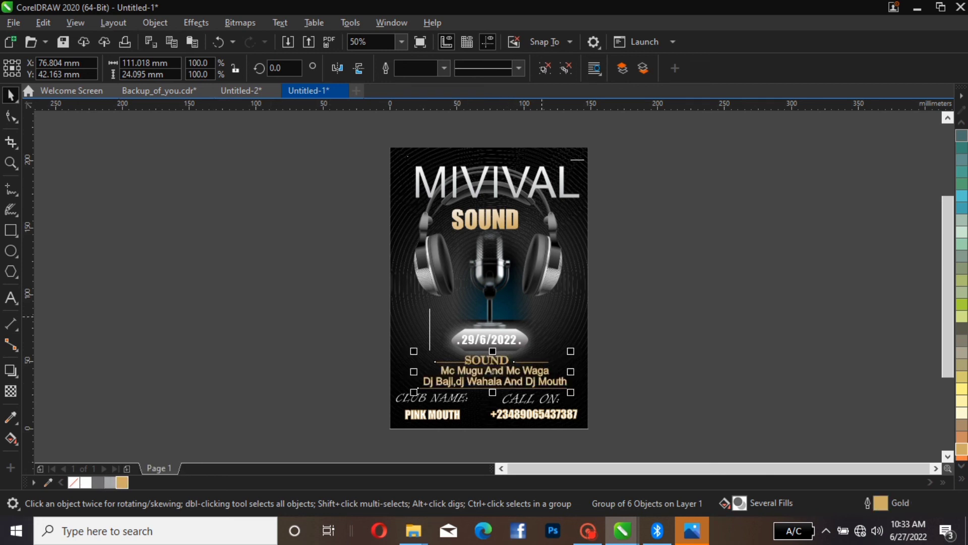
pyautogui.click(626, 314)
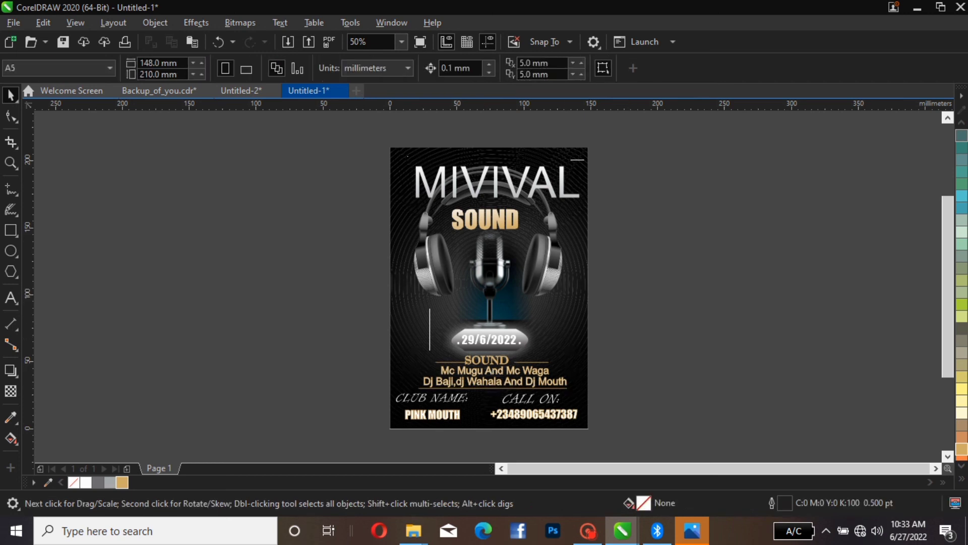
# - Inspect the contents of the flyer's background PowerClip frame and return to the full layout
pyautogui.click(433, 284)
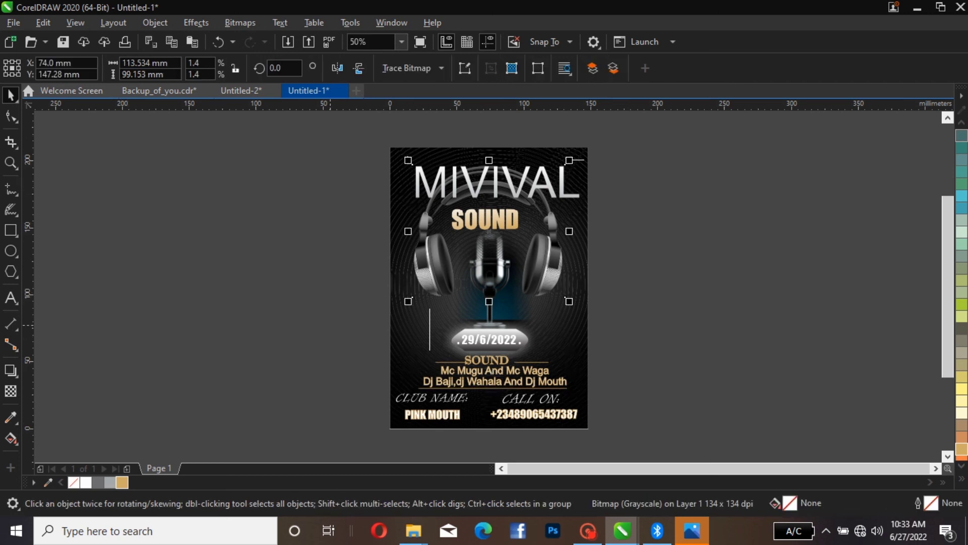
pyautogui.click(409, 342)
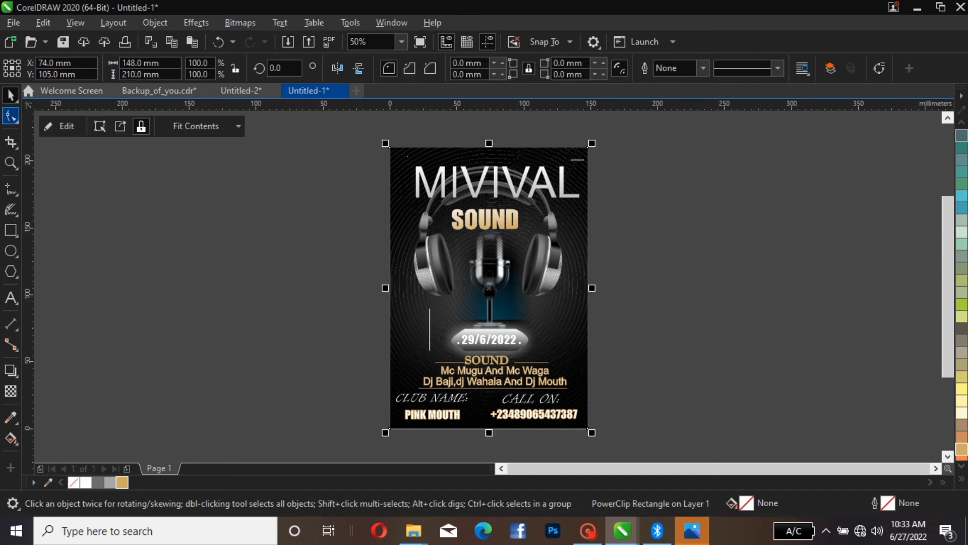
pyautogui.click(61, 126)
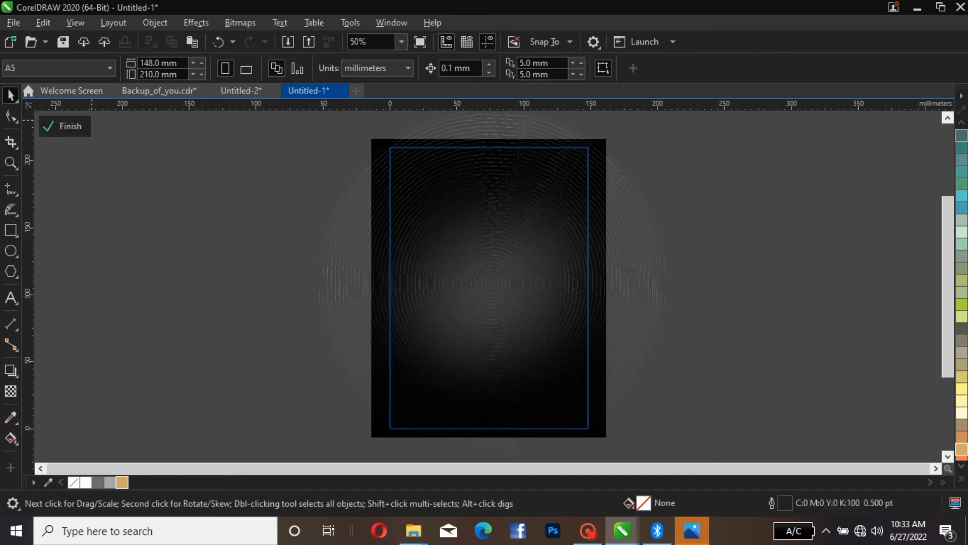
pyautogui.click(60, 126)
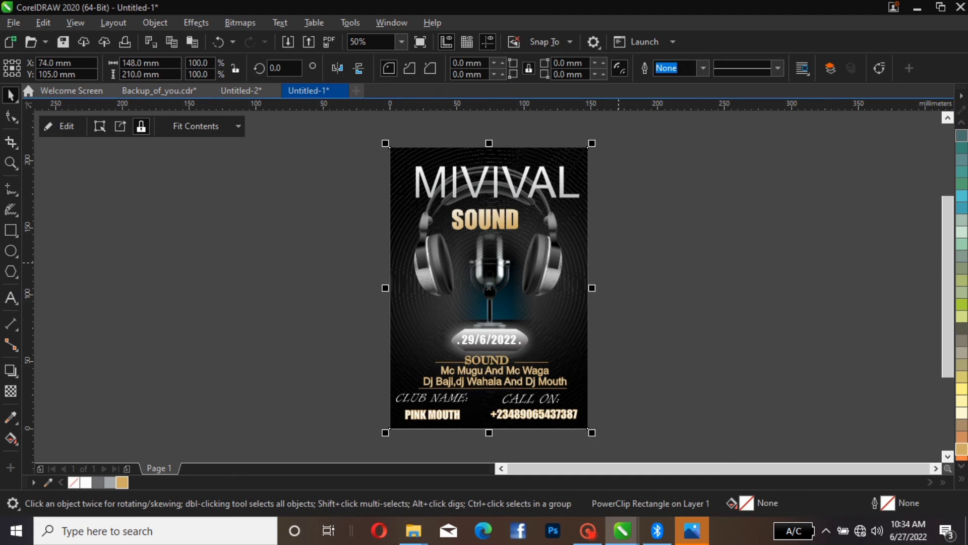
pyautogui.click(618, 263)
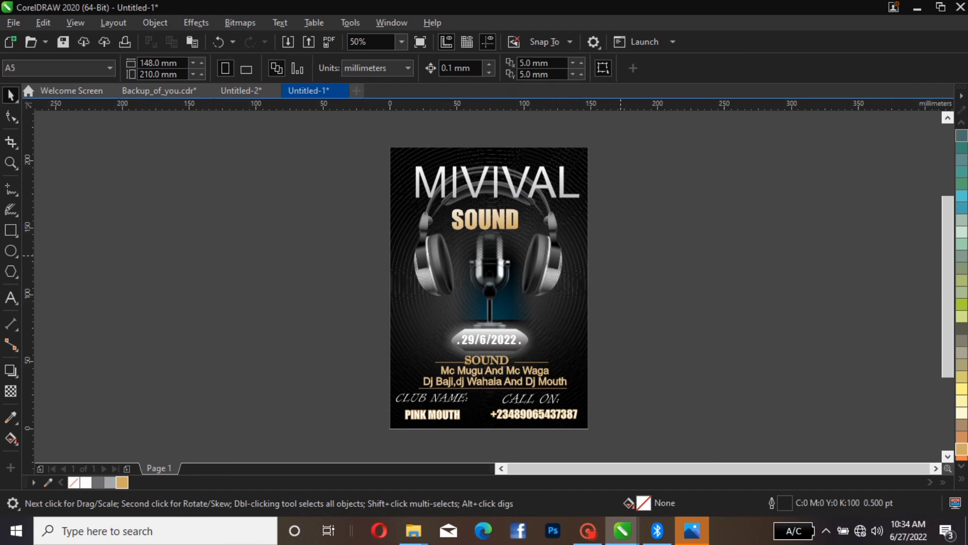